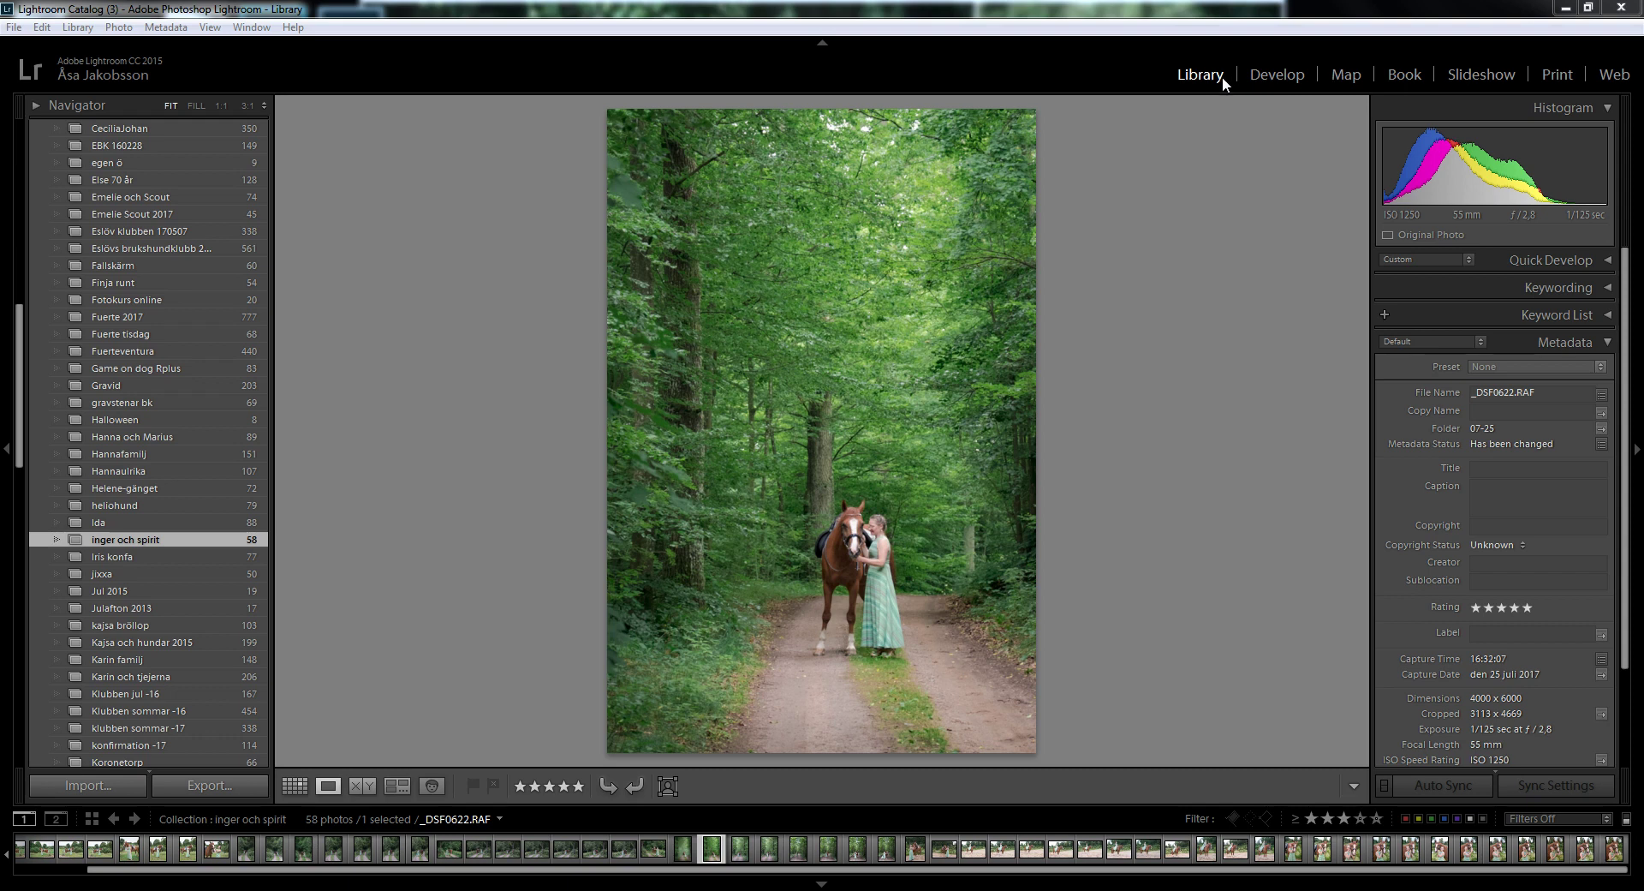
# Step: Start an import from the memory card and browse its photos, starting with _DSF1432
pyautogui.click(1185, 70)
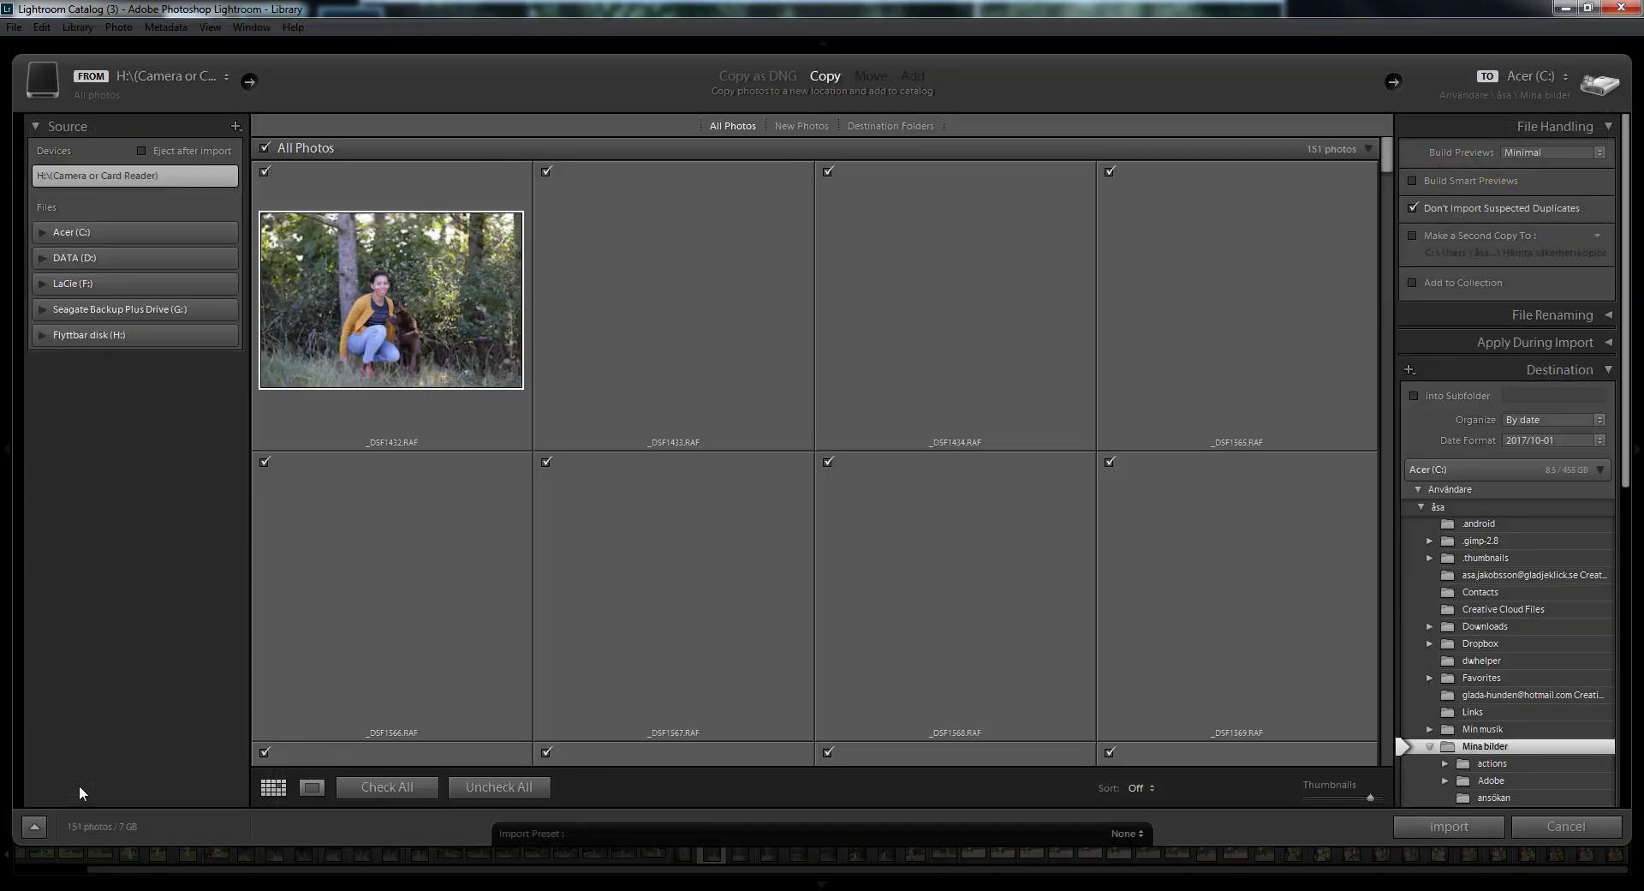
pyautogui.click(456, 721)
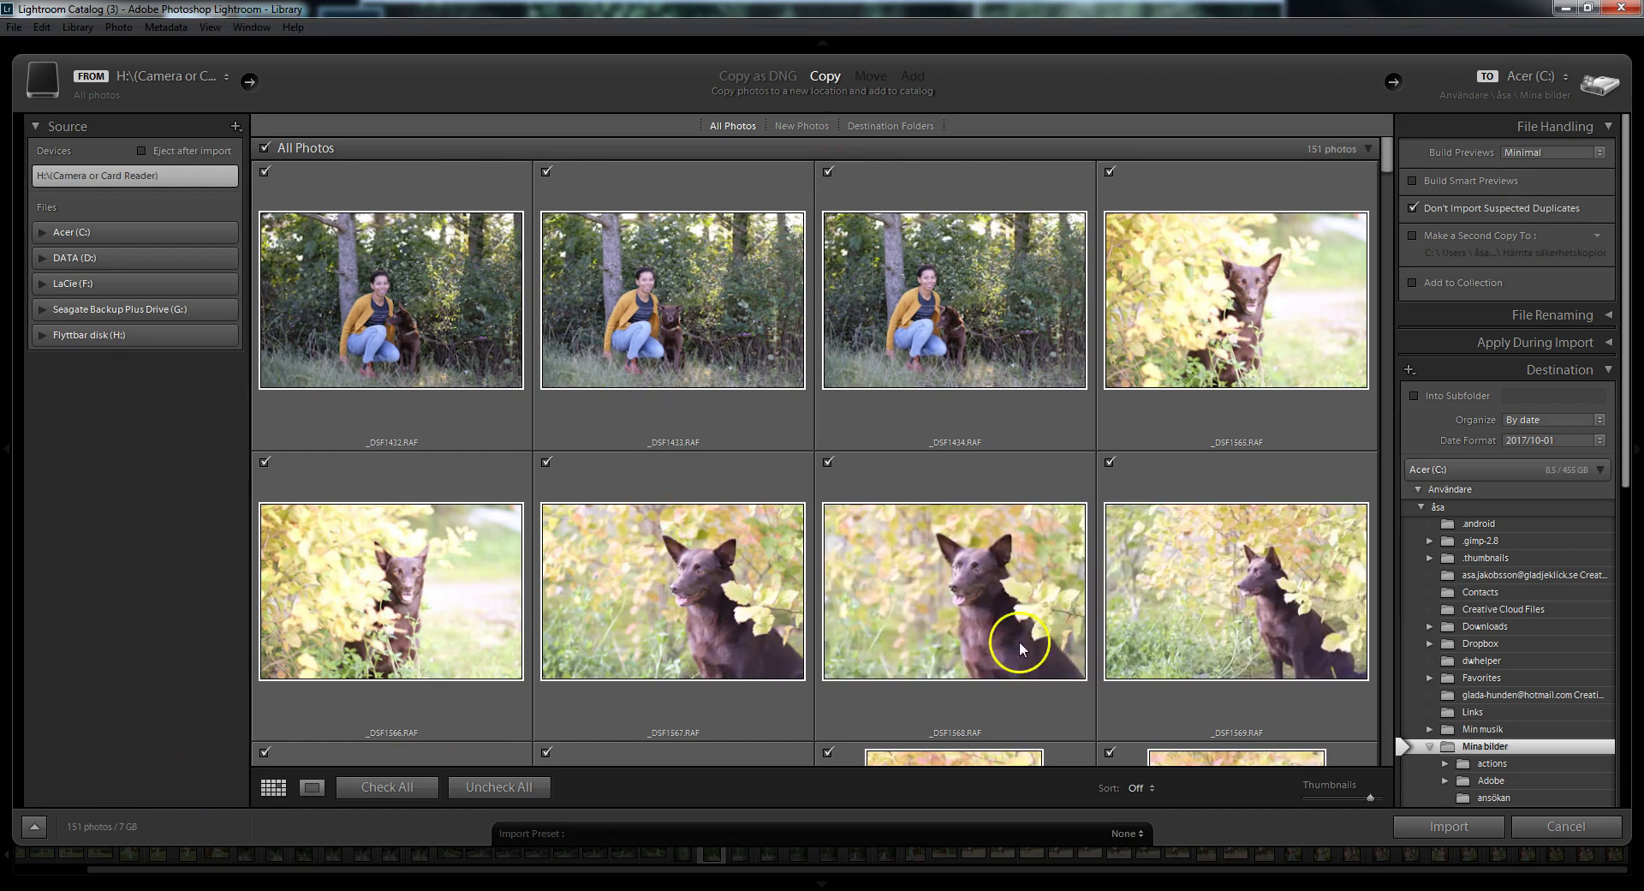
pyautogui.scroll(-5, 1036, 444)
pyautogui.scroll(-5, 1037, 443)
pyautogui.scroll(-5, 1037, 443)
pyautogui.scroll(-5, 1037, 443)
pyautogui.scroll(5, 1036, 445)
pyautogui.scroll(5, 1037, 445)
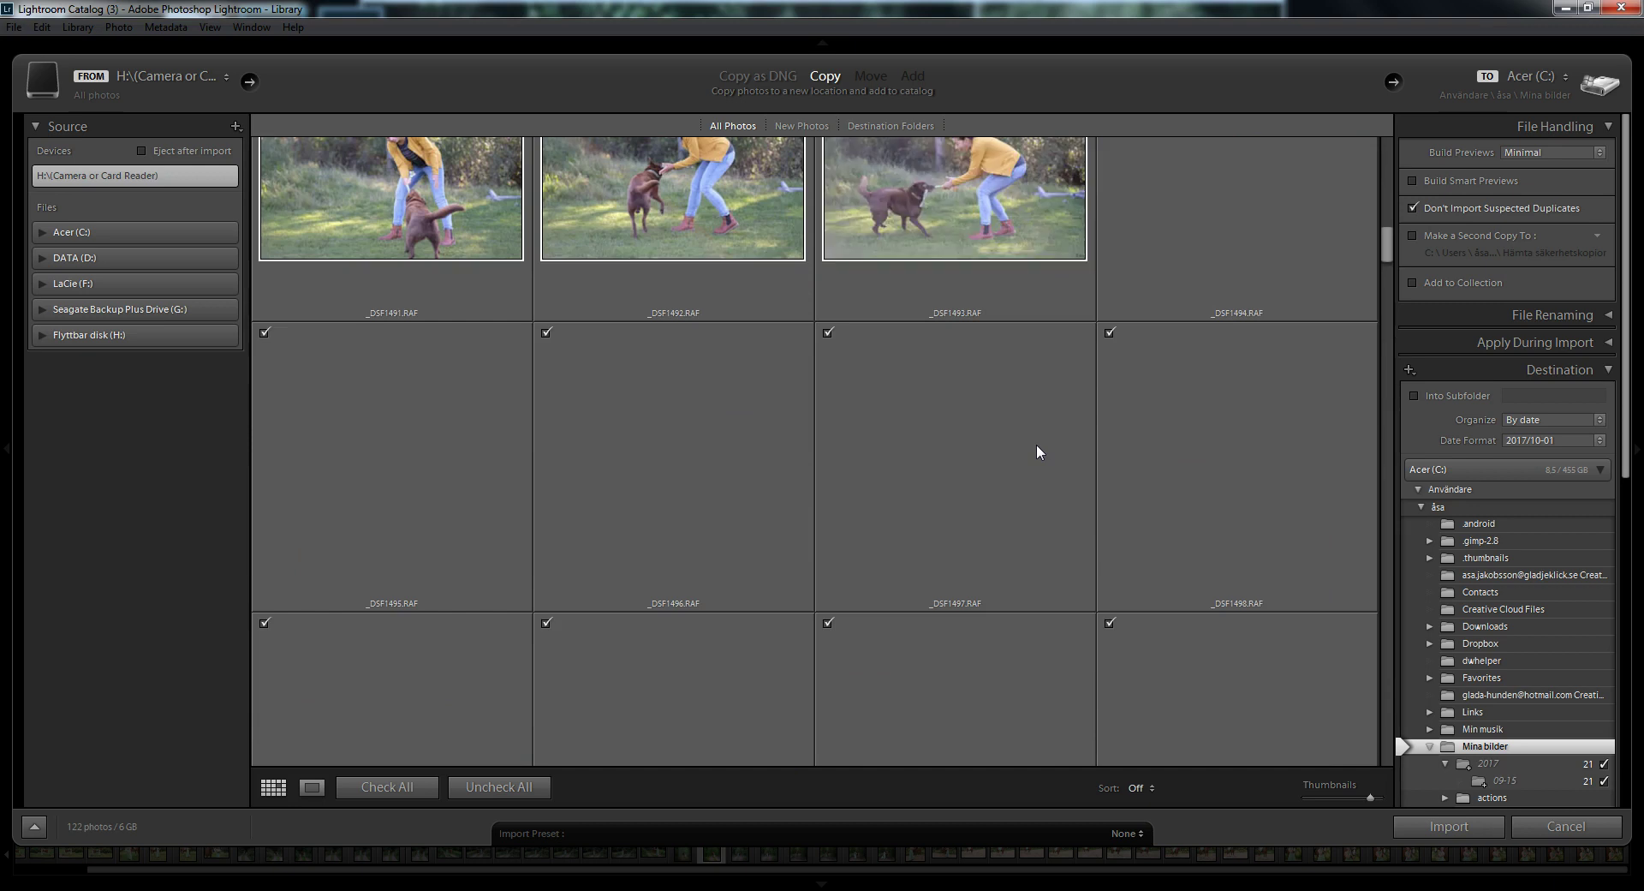
pyautogui.scroll(5, 1036, 445)
pyautogui.scroll(5, 1036, 445)
pyautogui.click(308, 310)
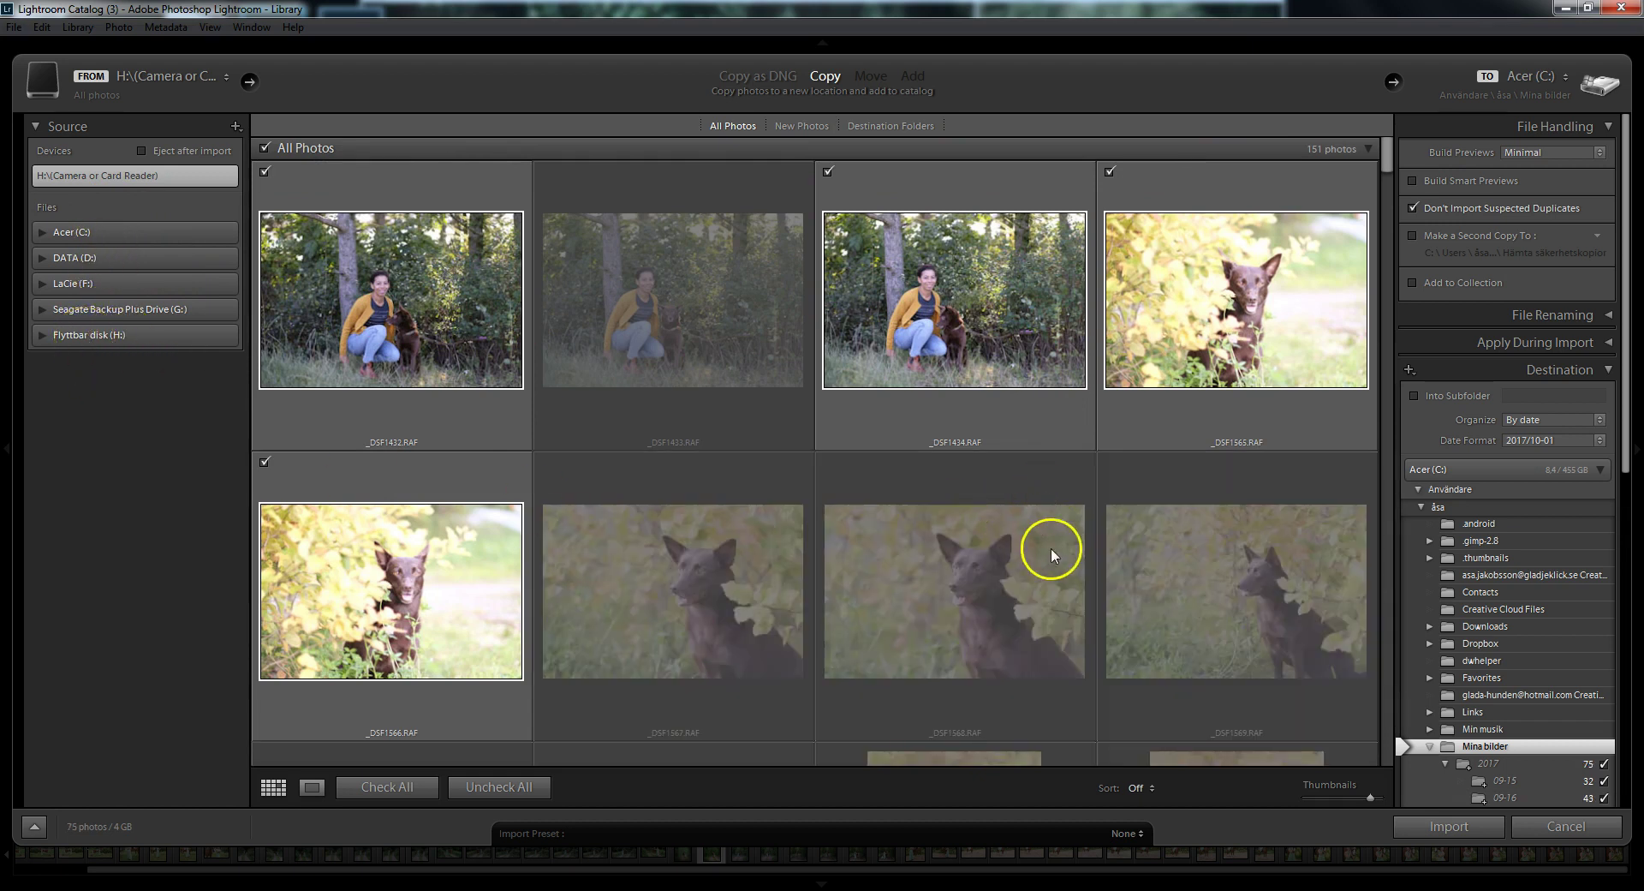
pyautogui.scroll(-5, 1072, 537)
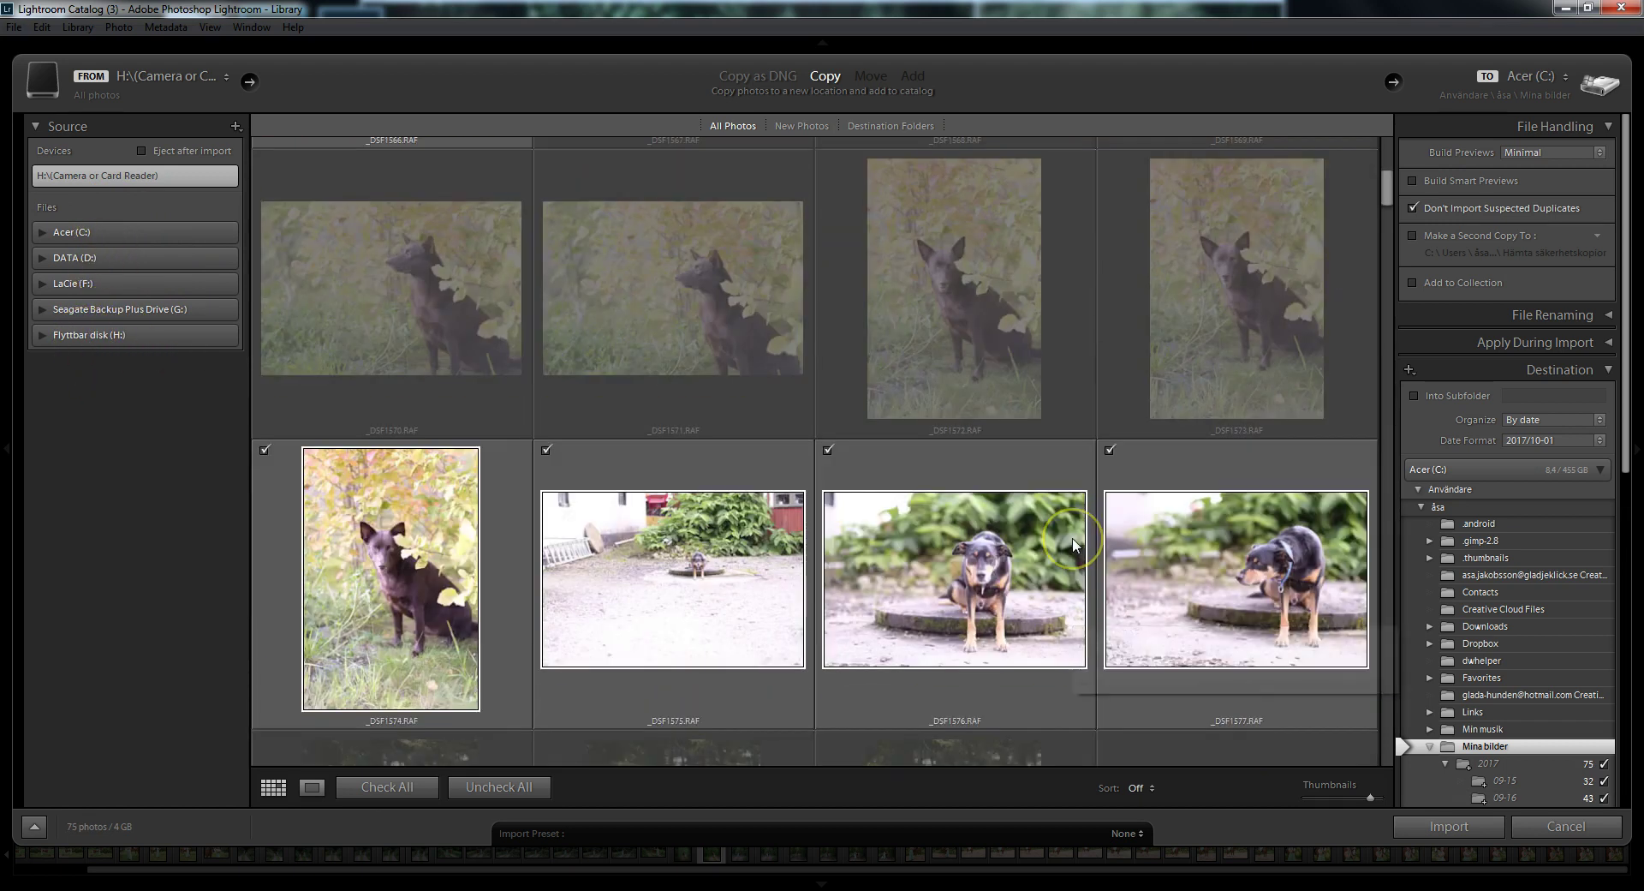
pyautogui.scroll(-4, 1072, 537)
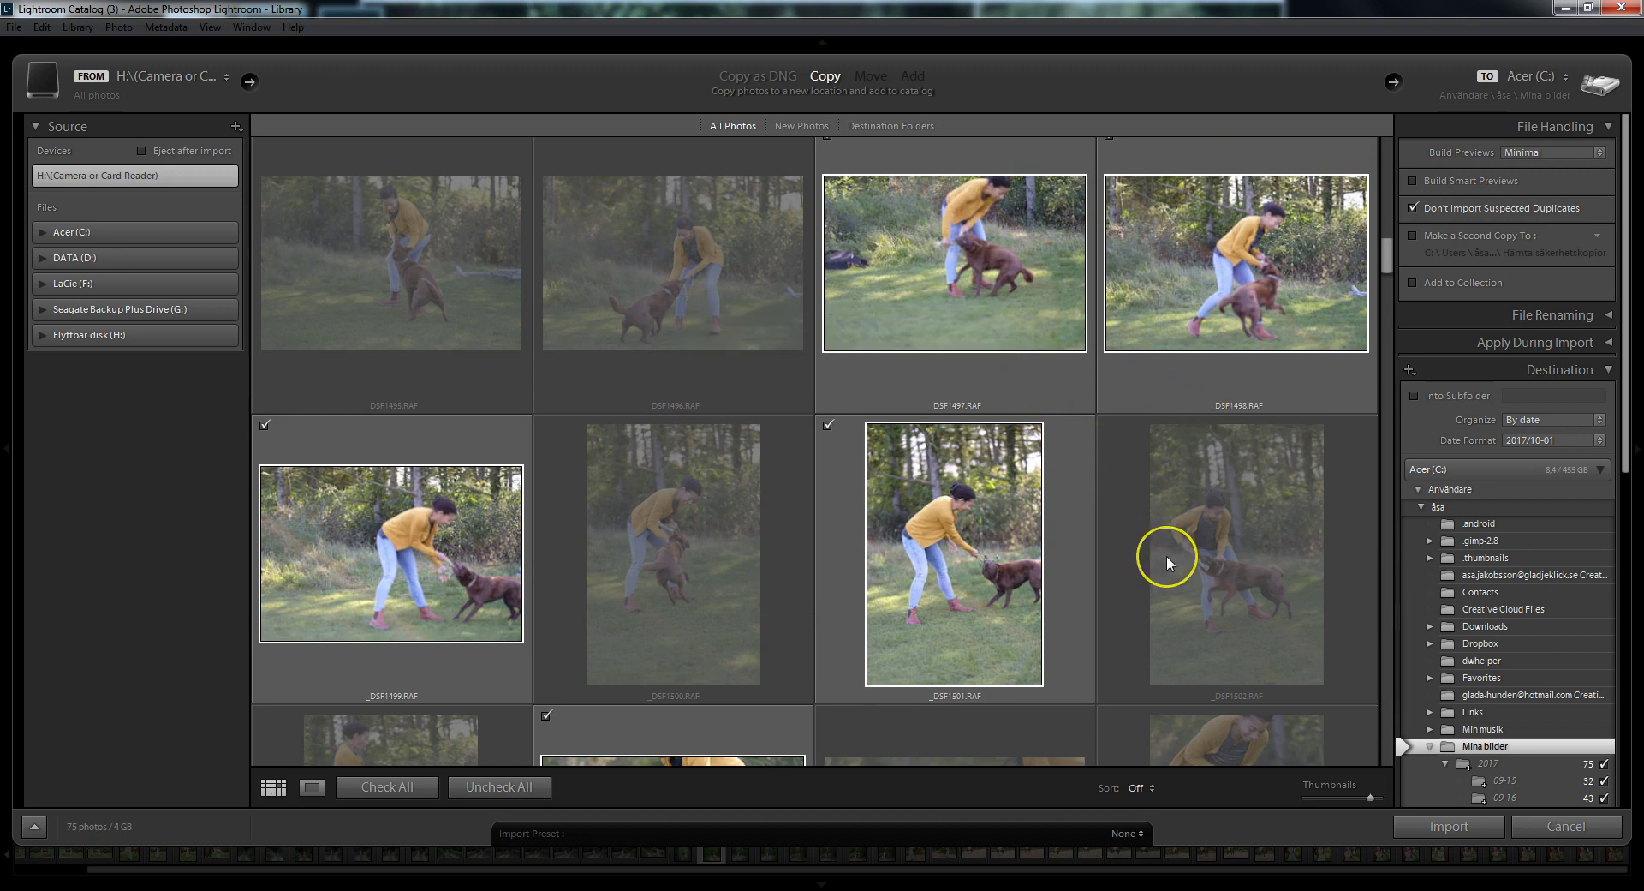
pyautogui.moveTo(1236, 552)
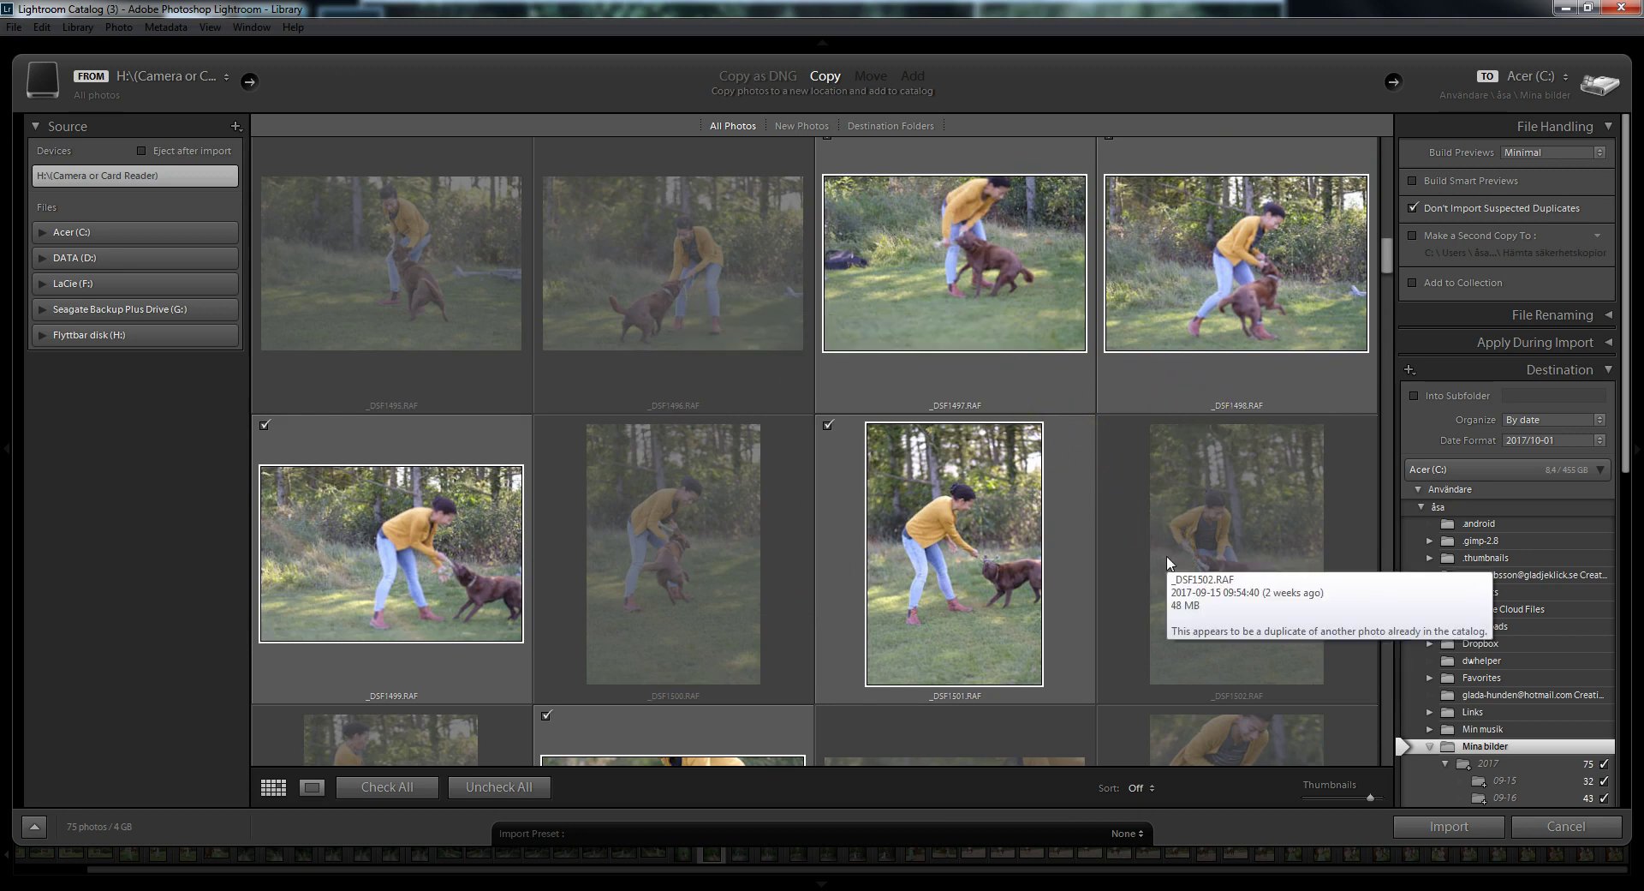
# Step: Skip suspected duplicates and review the 75 photos (4 GB) marked for import
pyautogui.click(1411, 206)
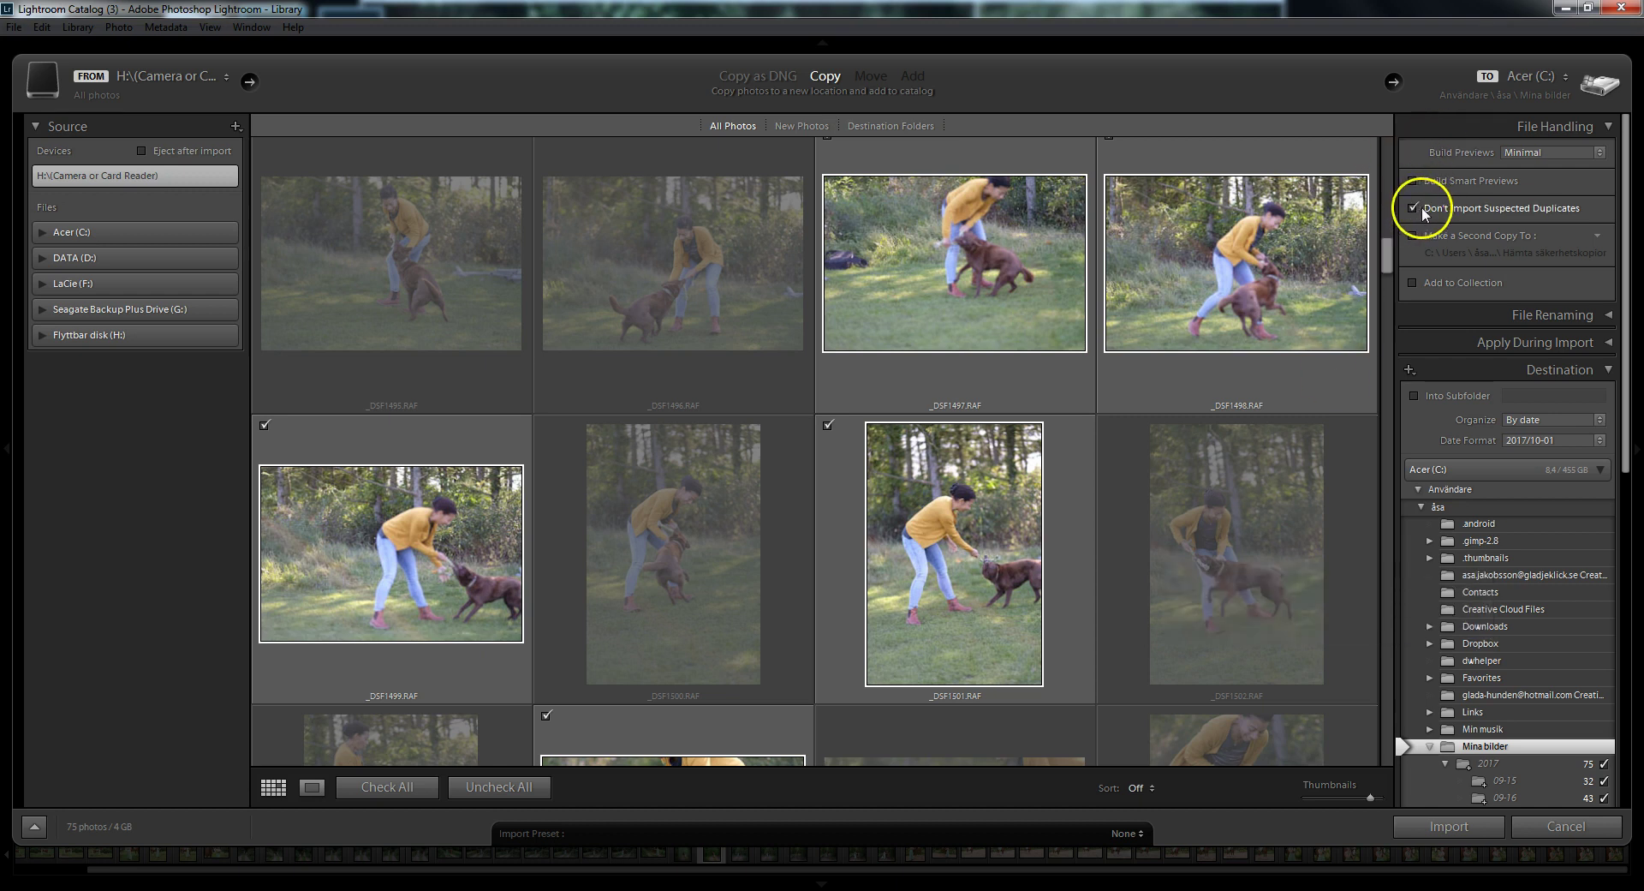
pyautogui.scroll(-5, 999, 435)
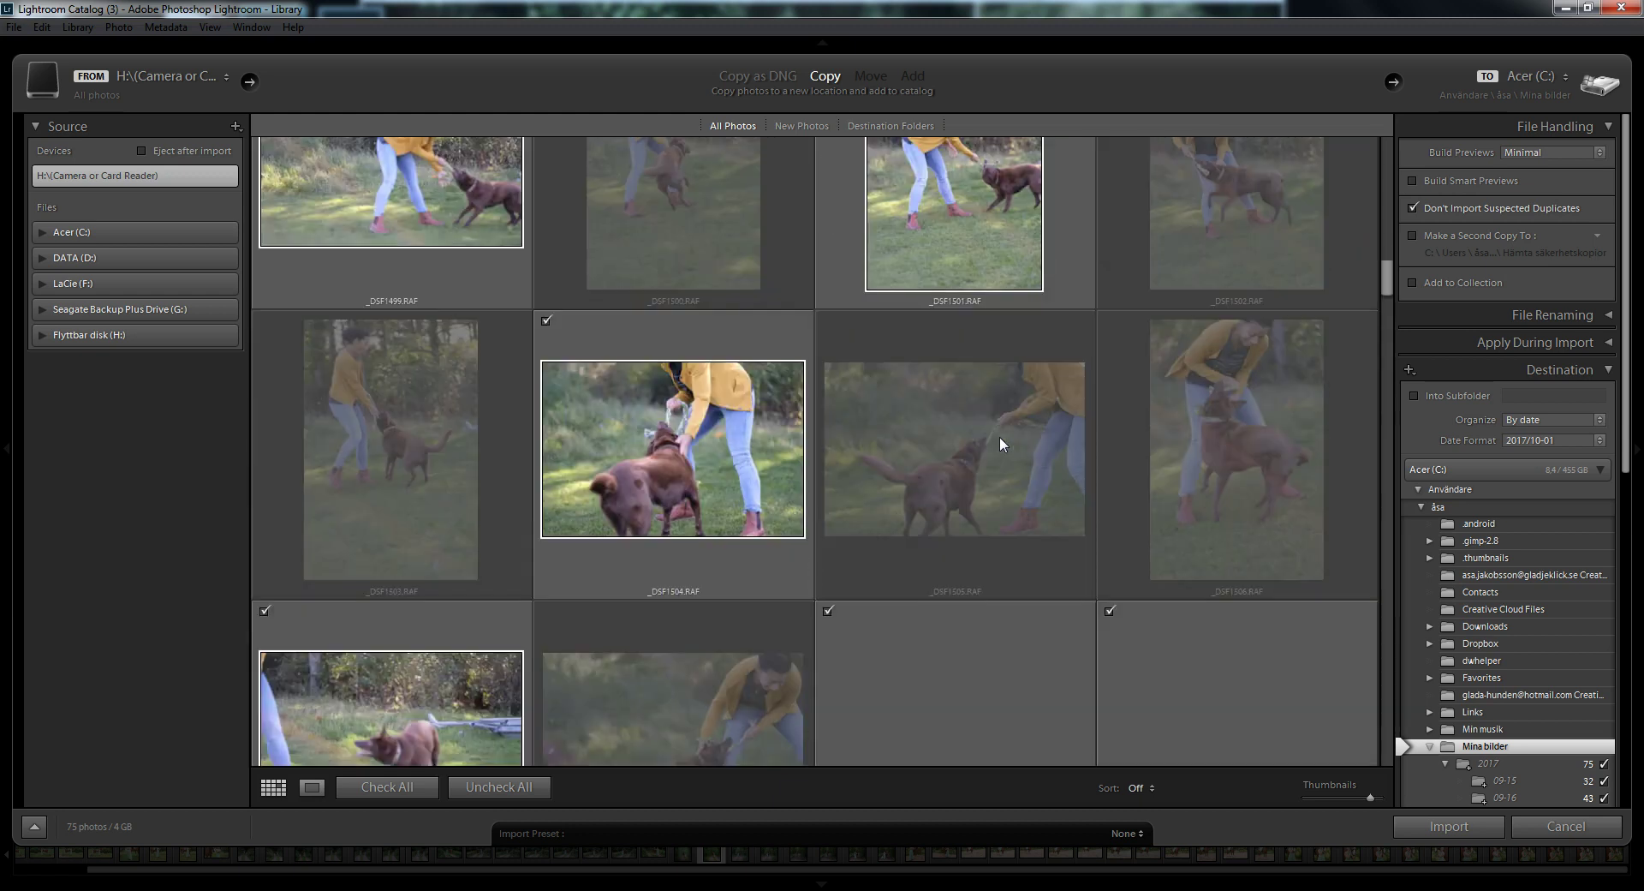
pyautogui.scroll(-3, 999, 435)
pyautogui.scroll(-2, 999, 435)
pyautogui.scroll(-3, 1000, 435)
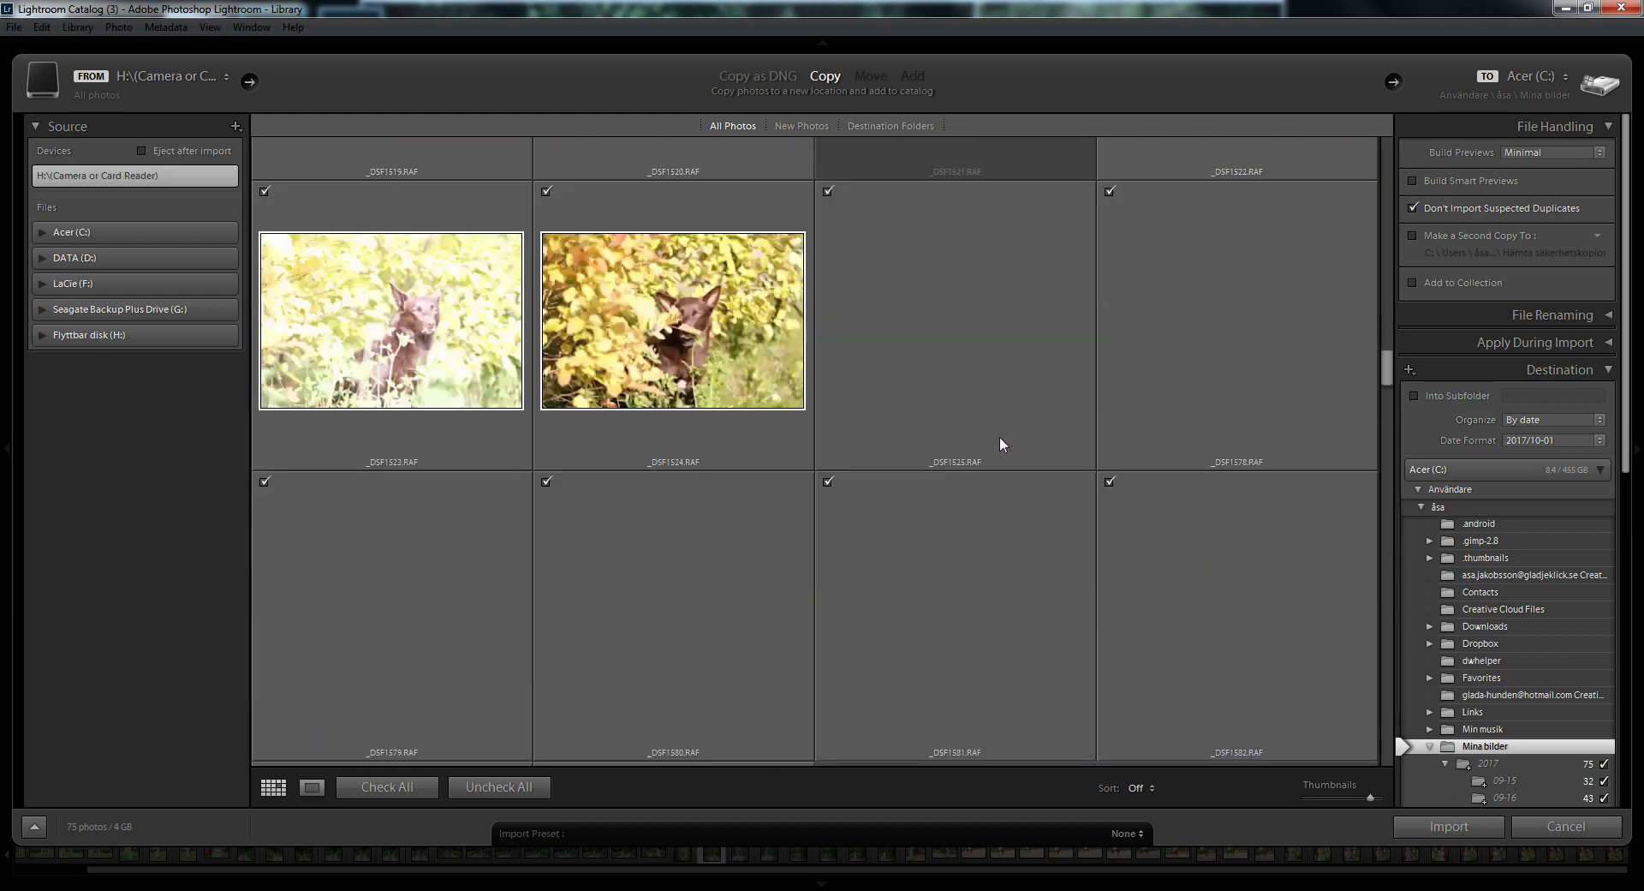
pyautogui.scroll(-2, 999, 435)
pyautogui.scroll(-2, 999, 435)
pyautogui.scroll(-3, 999, 435)
pyautogui.scroll(-3, 999, 435)
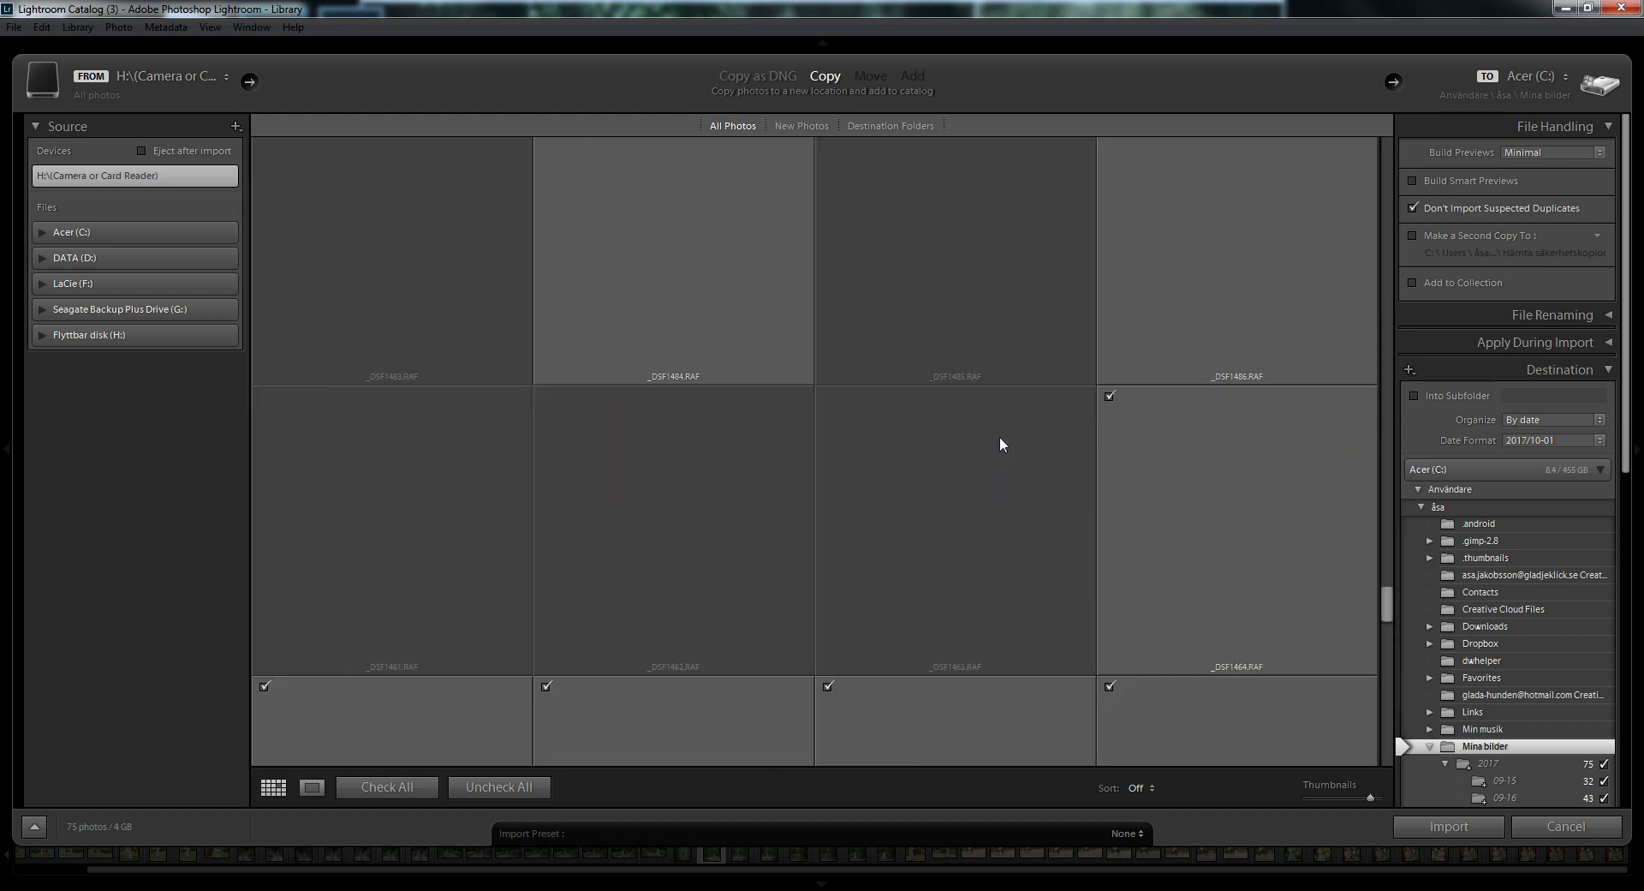
pyautogui.scroll(-3, 1000, 435)
pyautogui.scroll(-3, 999, 435)
pyautogui.scroll(-2, 999, 435)
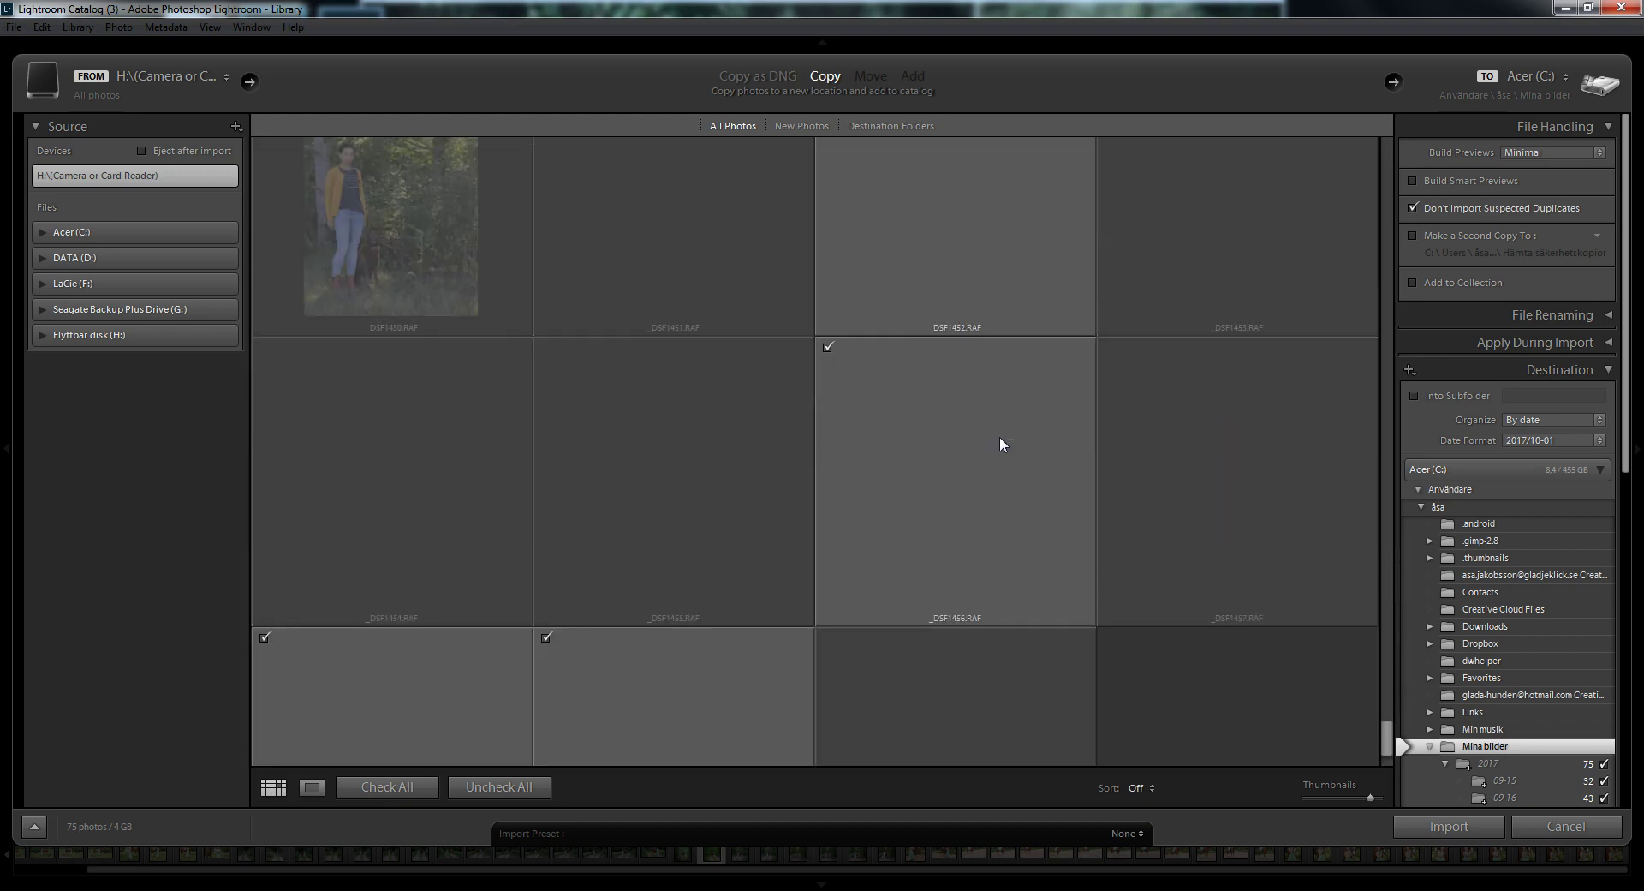
pyautogui.scroll(2, 982, 522)
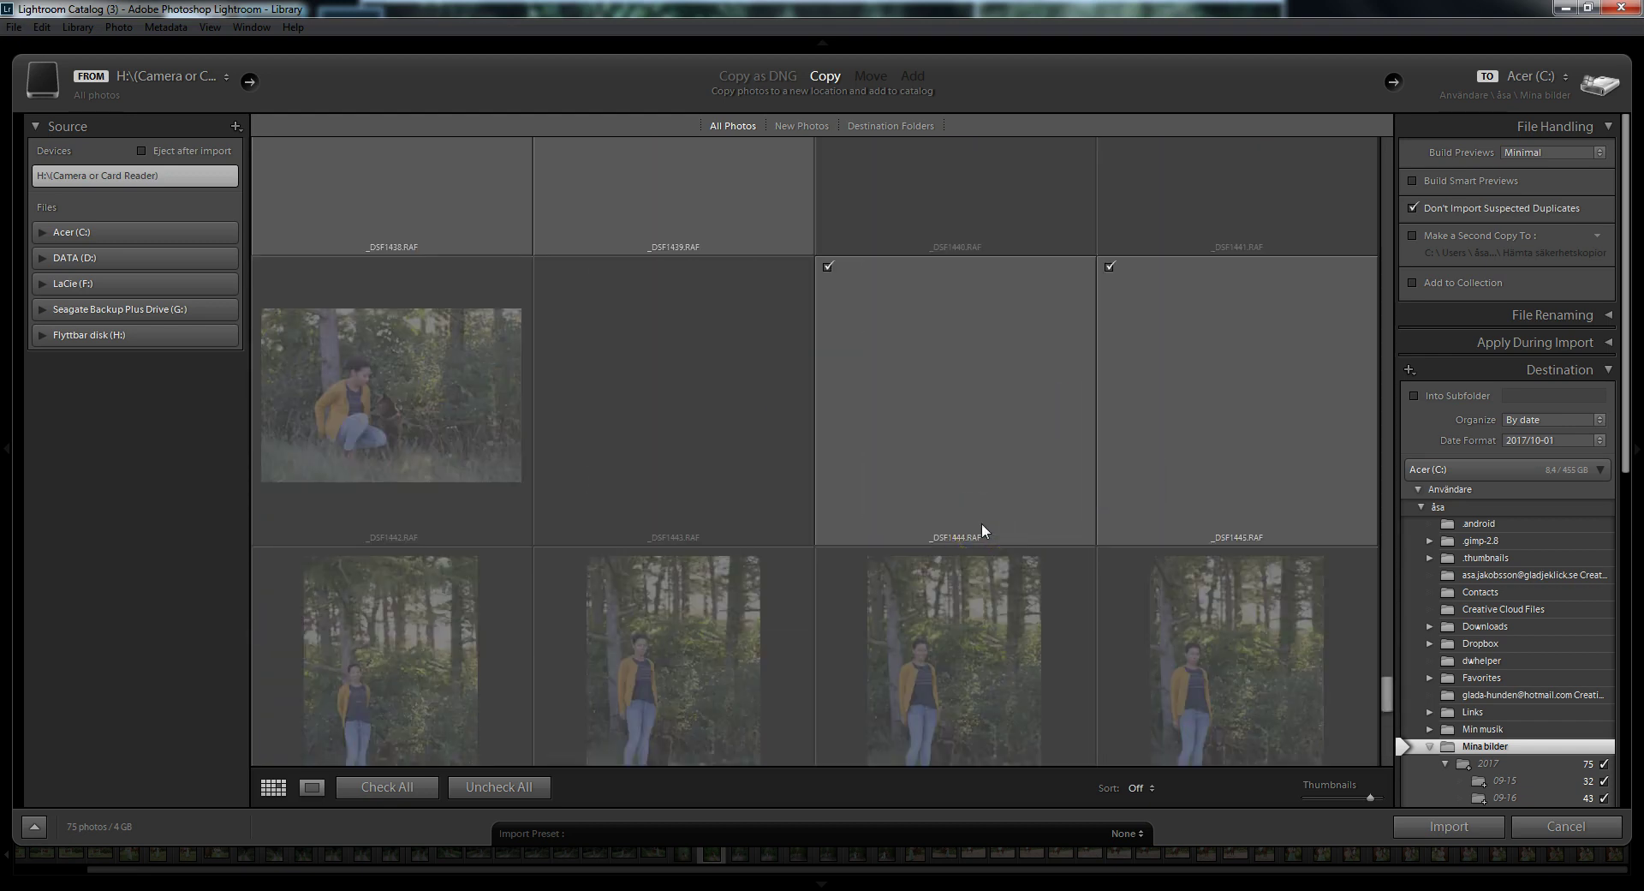
pyautogui.scroll(2, 982, 530)
pyautogui.scroll(-3, 982, 531)
pyautogui.scroll(-3, 982, 530)
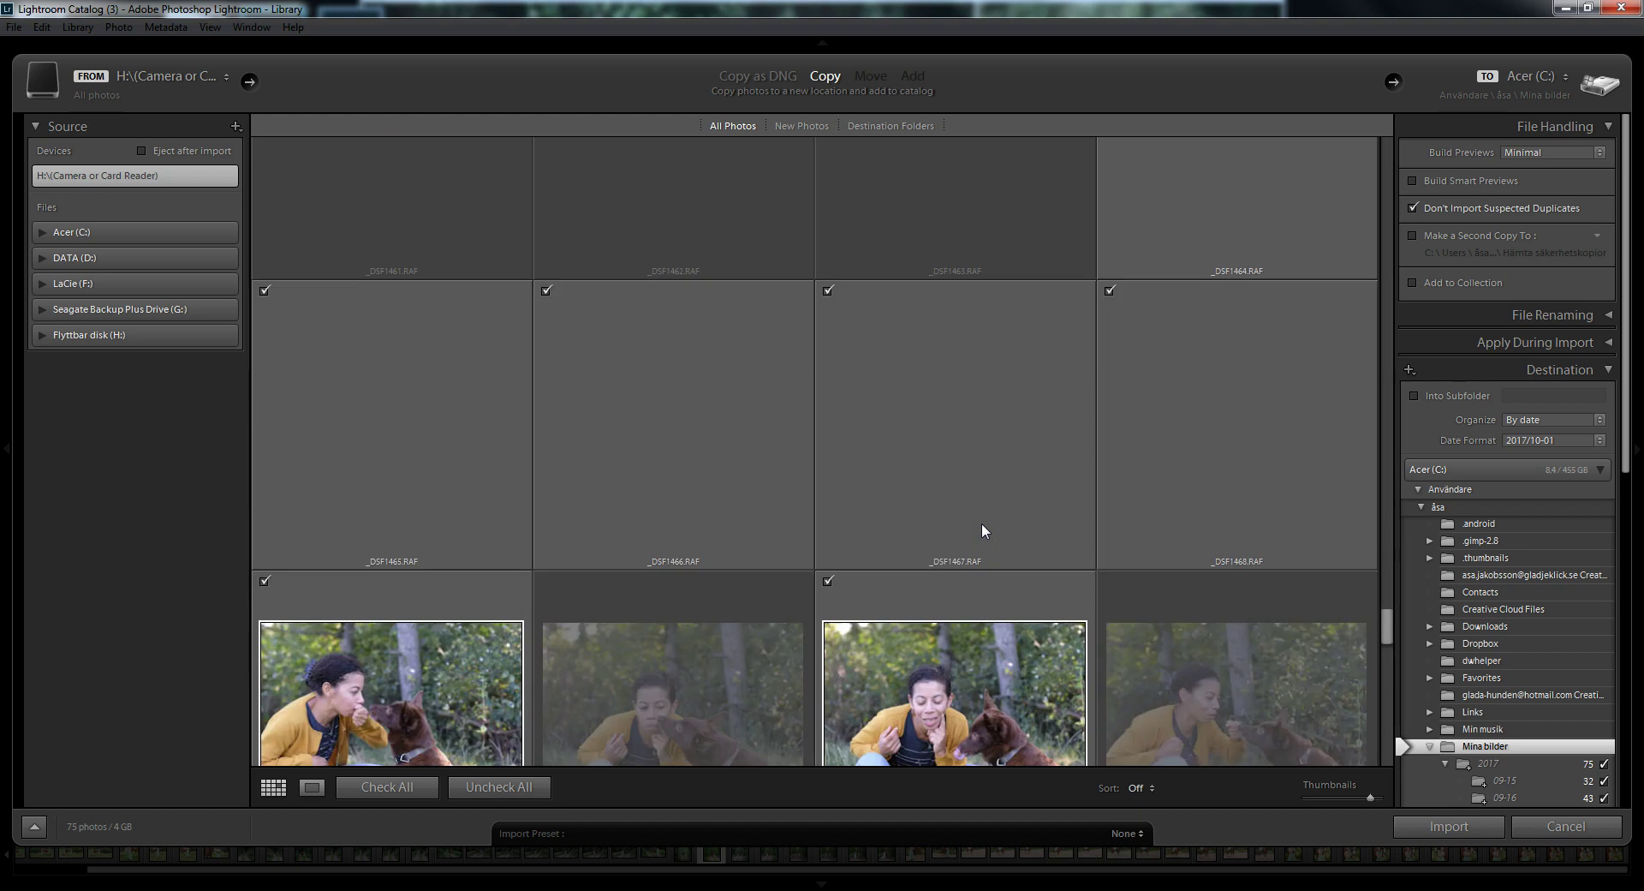
pyautogui.scroll(-3, 982, 530)
pyautogui.scroll(-1, 983, 530)
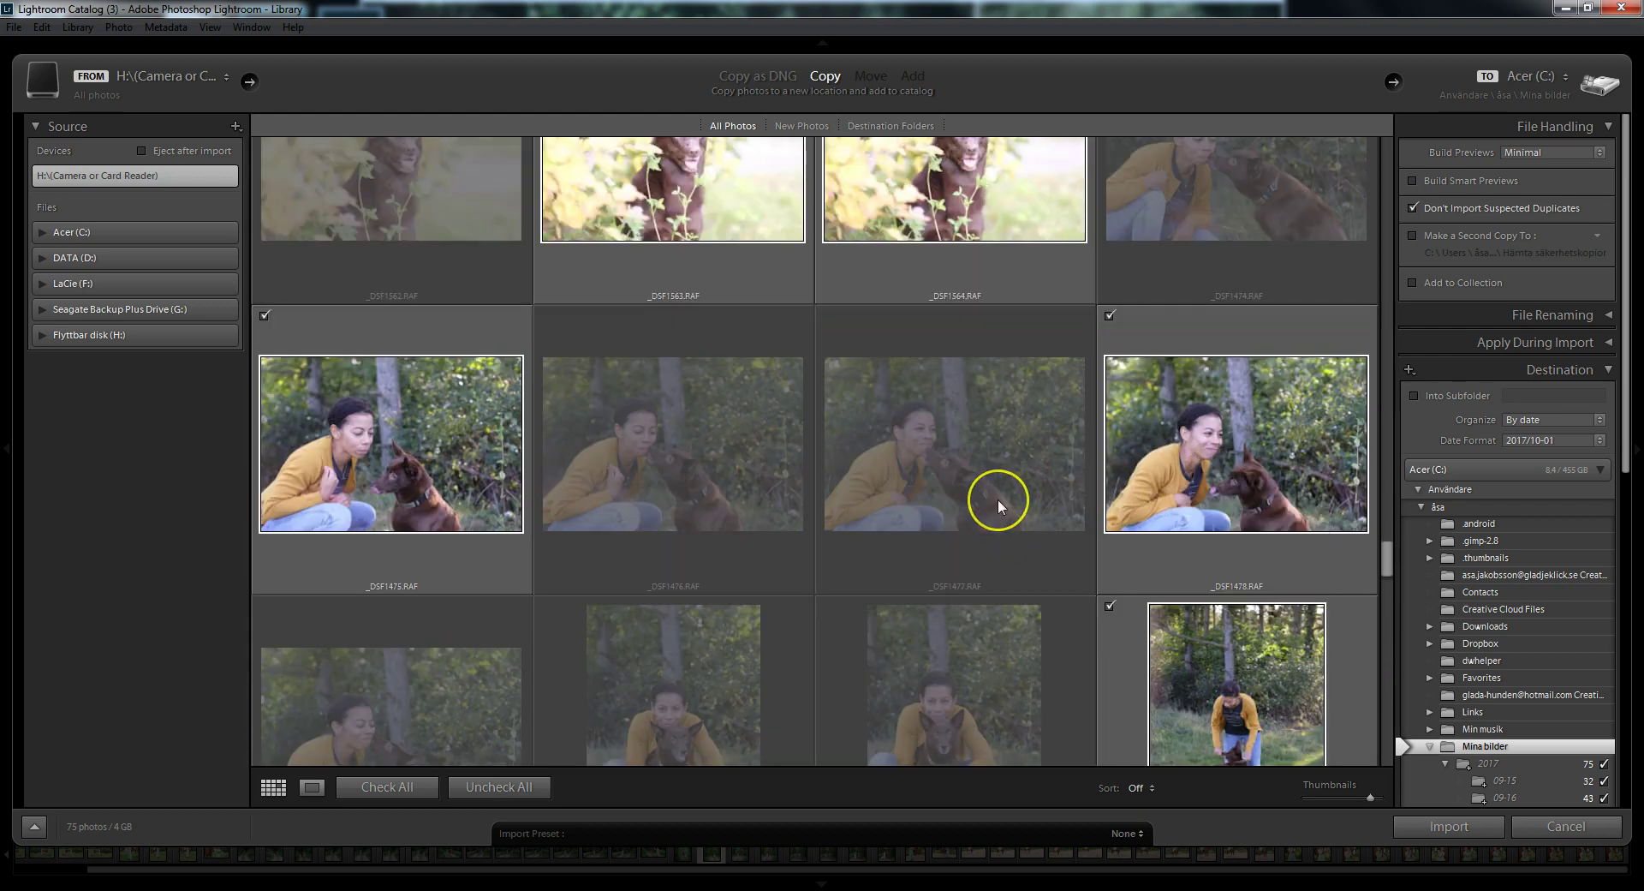
pyautogui.scroll(2, 999, 498)
pyautogui.scroll(2, 998, 499)
pyautogui.scroll(2, 999, 499)
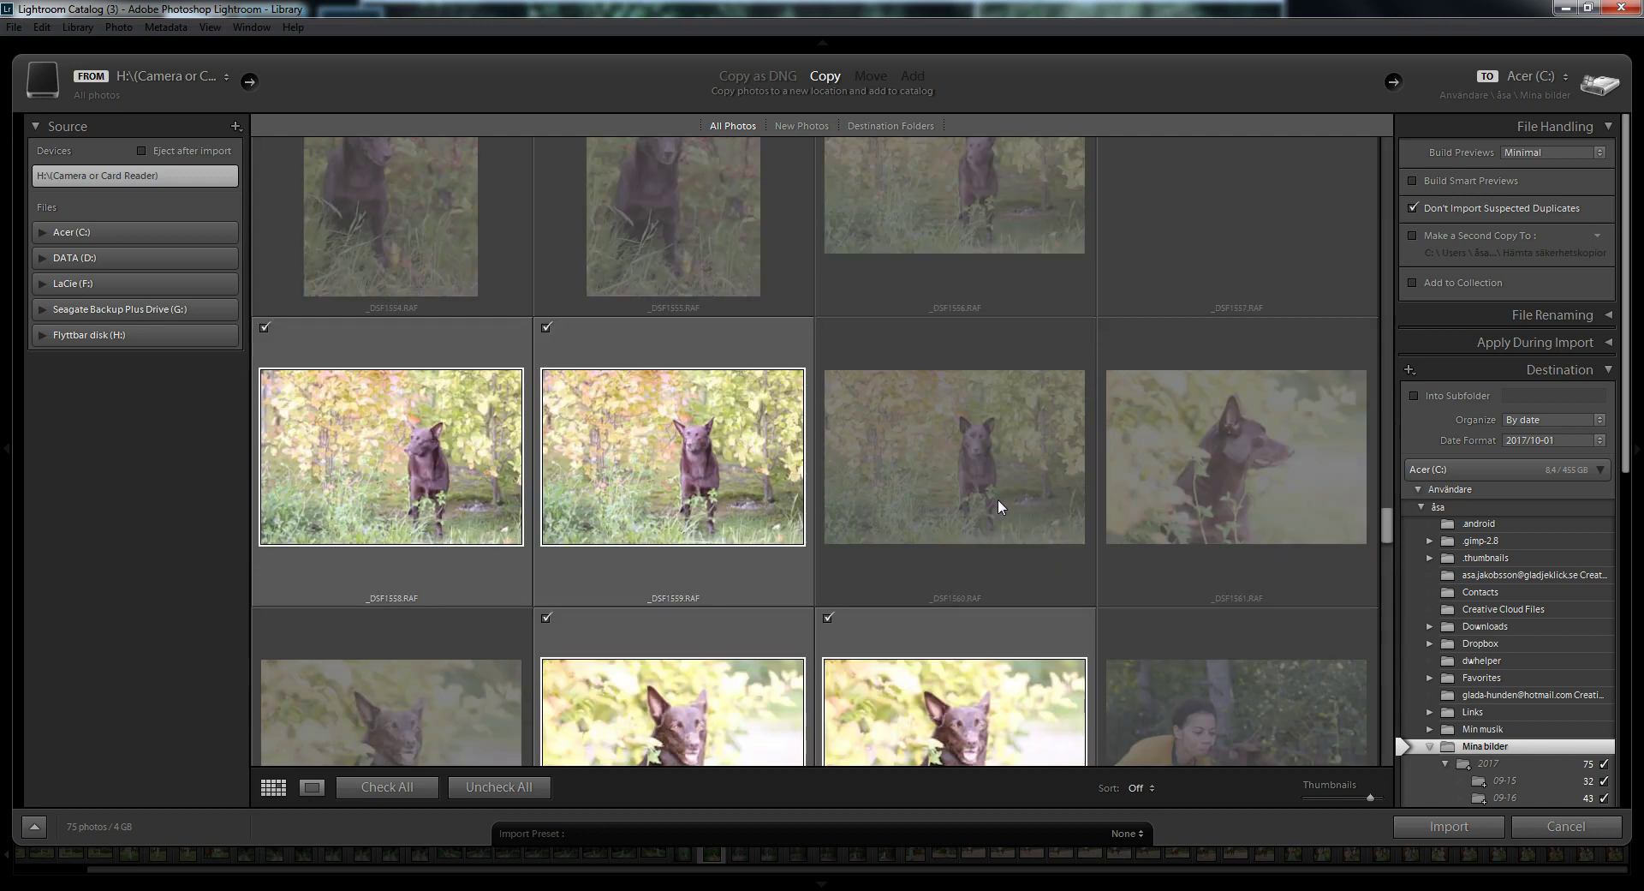
pyautogui.scroll(2, 999, 498)
pyautogui.scroll(2, 999, 500)
pyautogui.scroll(2, 998, 500)
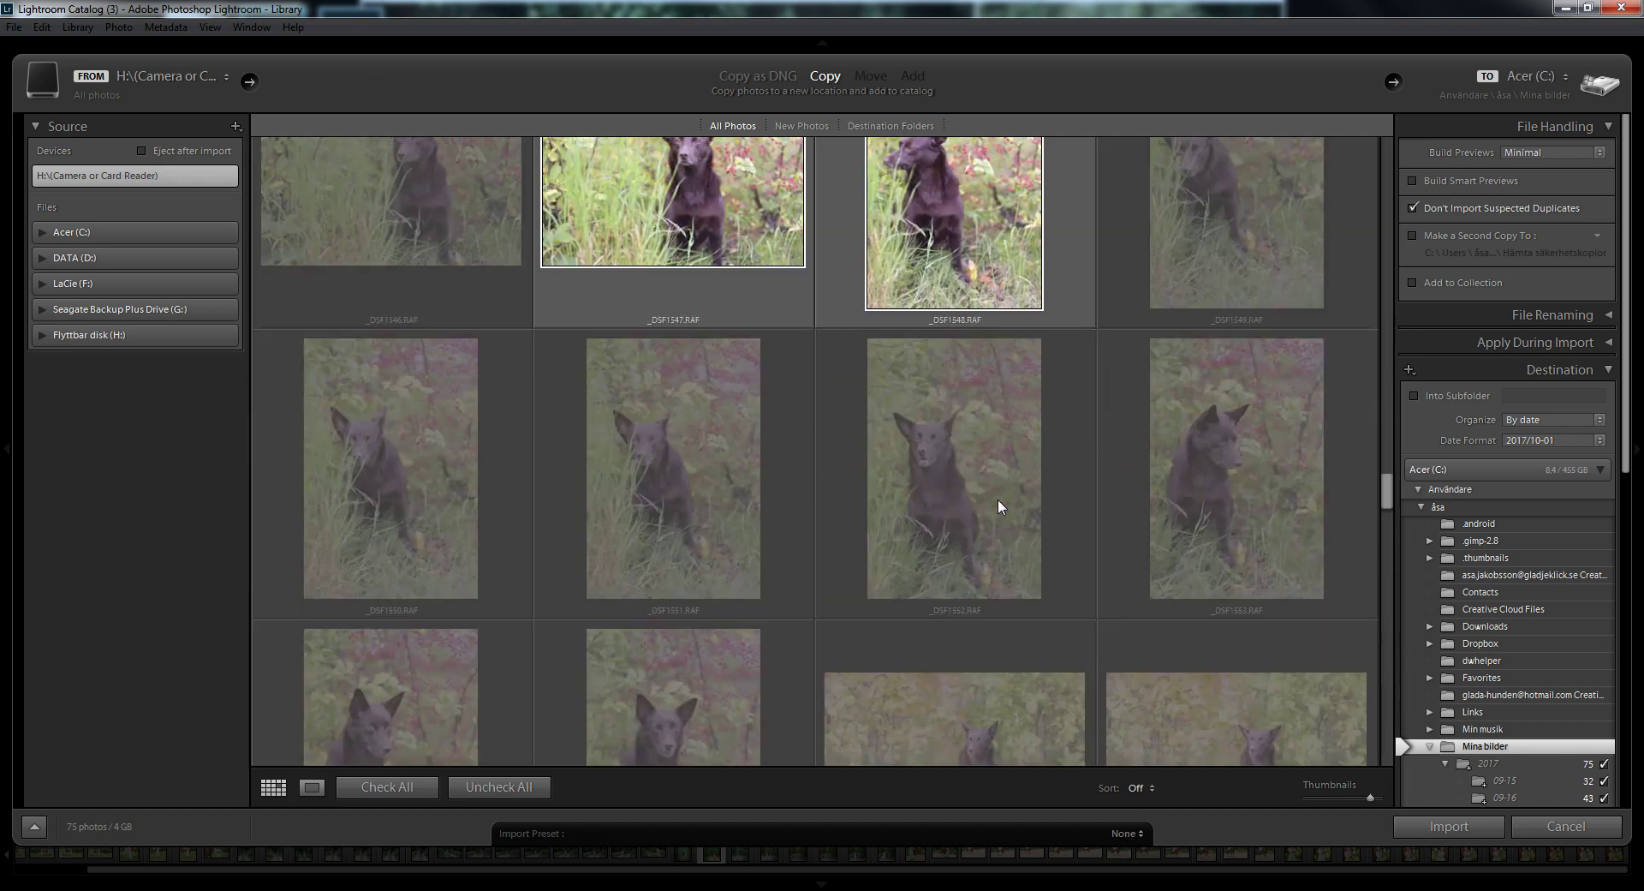
pyautogui.scroll(2, 998, 501)
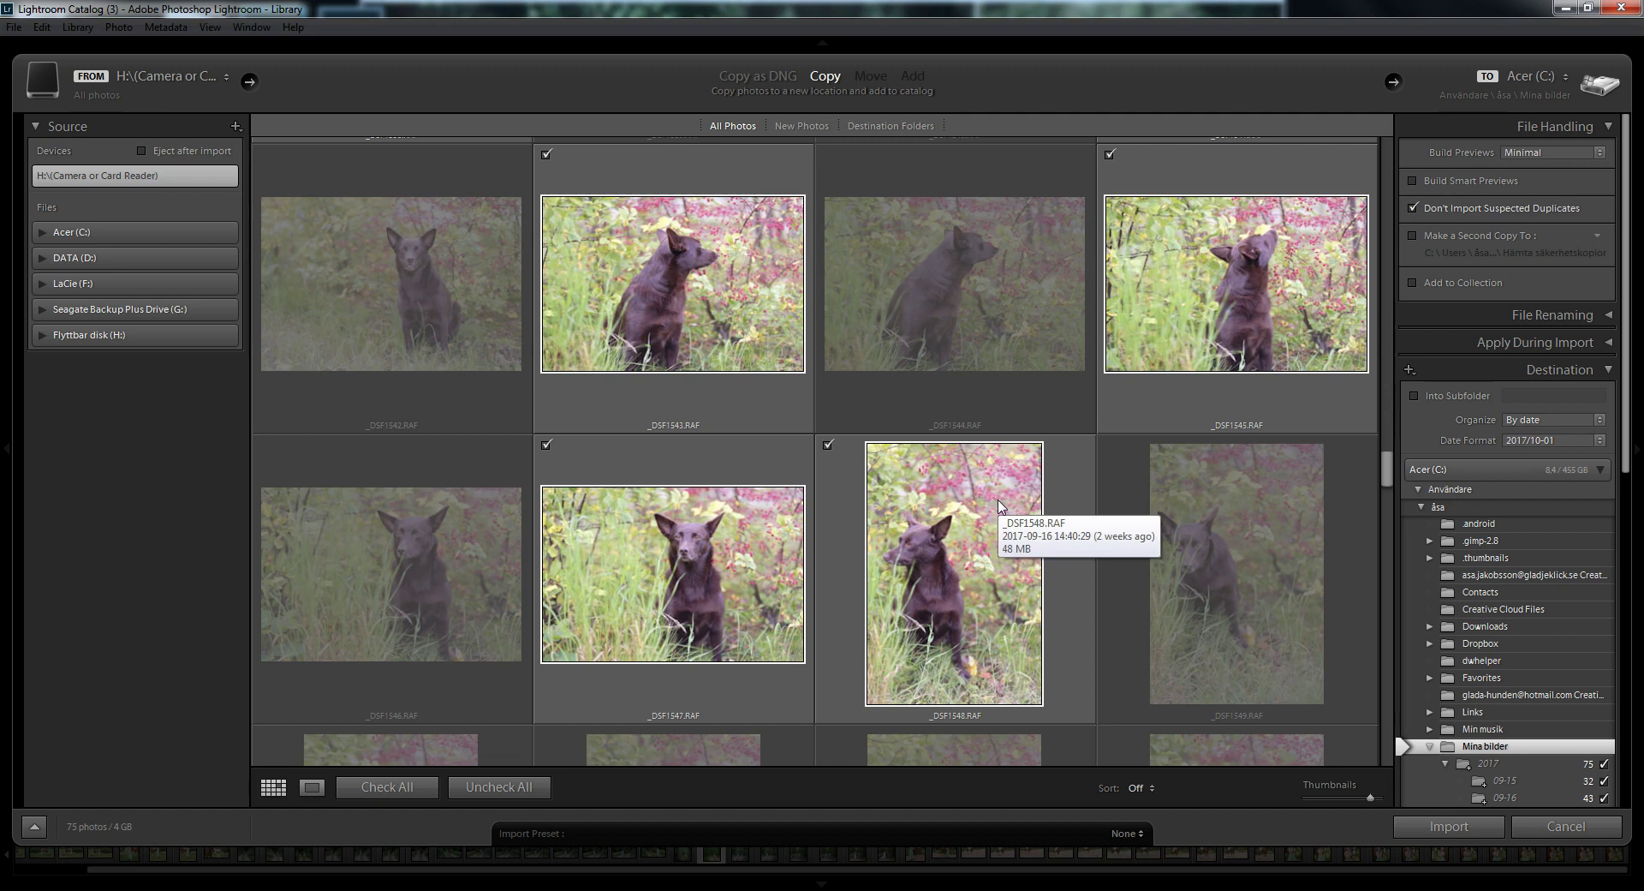
pyautogui.scroll(2, 999, 505)
pyautogui.scroll(2, 998, 505)
pyautogui.scroll(2, 998, 505)
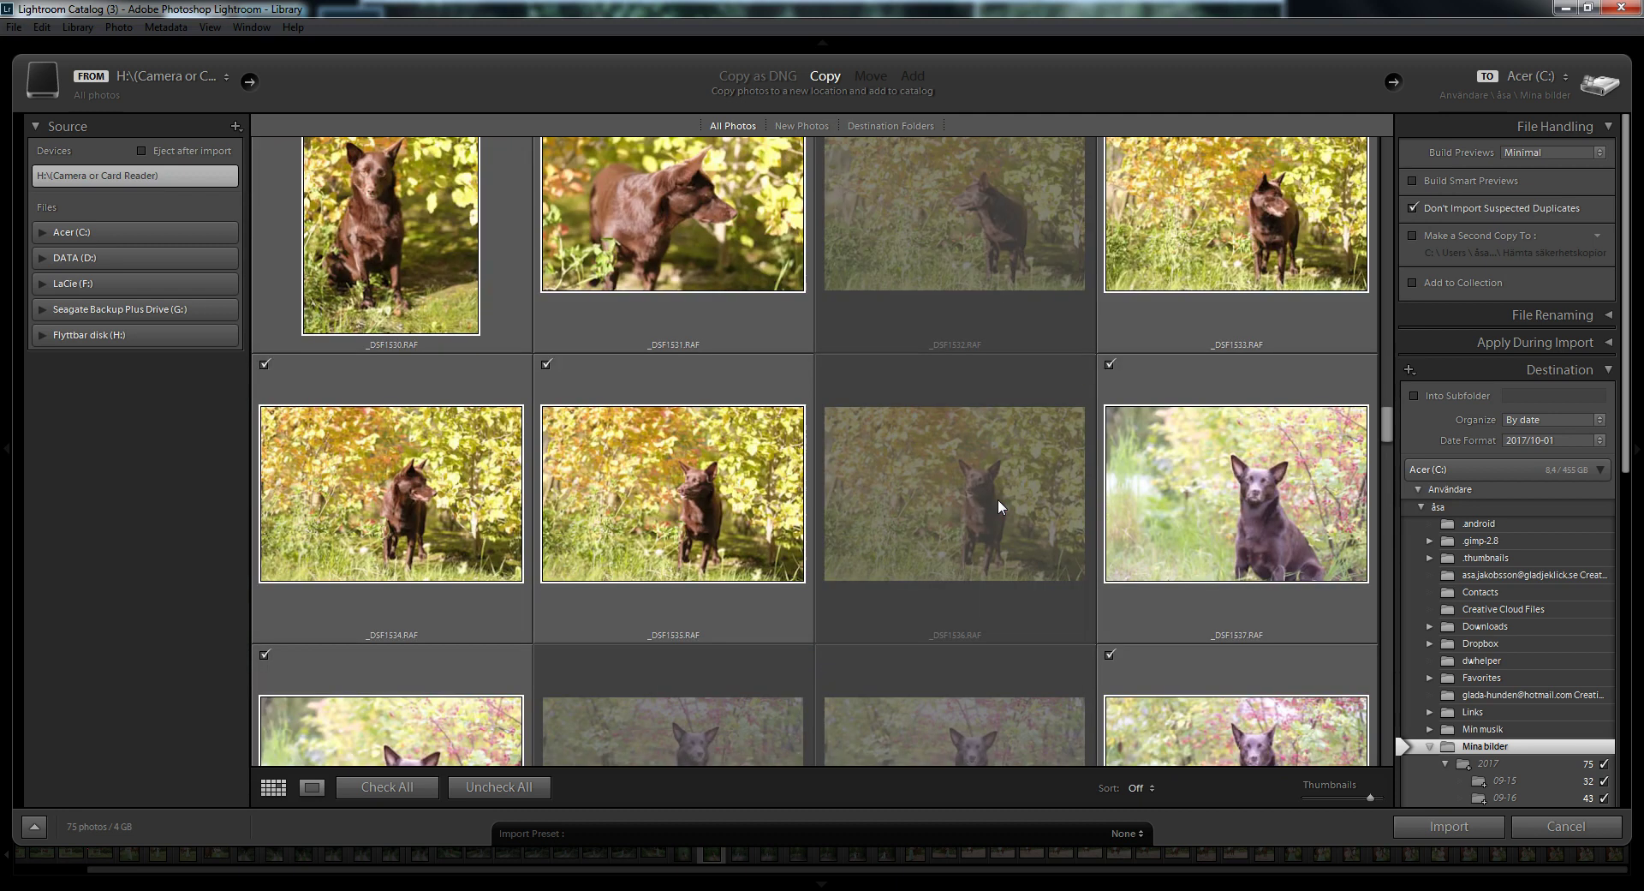
pyautogui.scroll(2, 999, 498)
pyautogui.scroll(2, 998, 499)
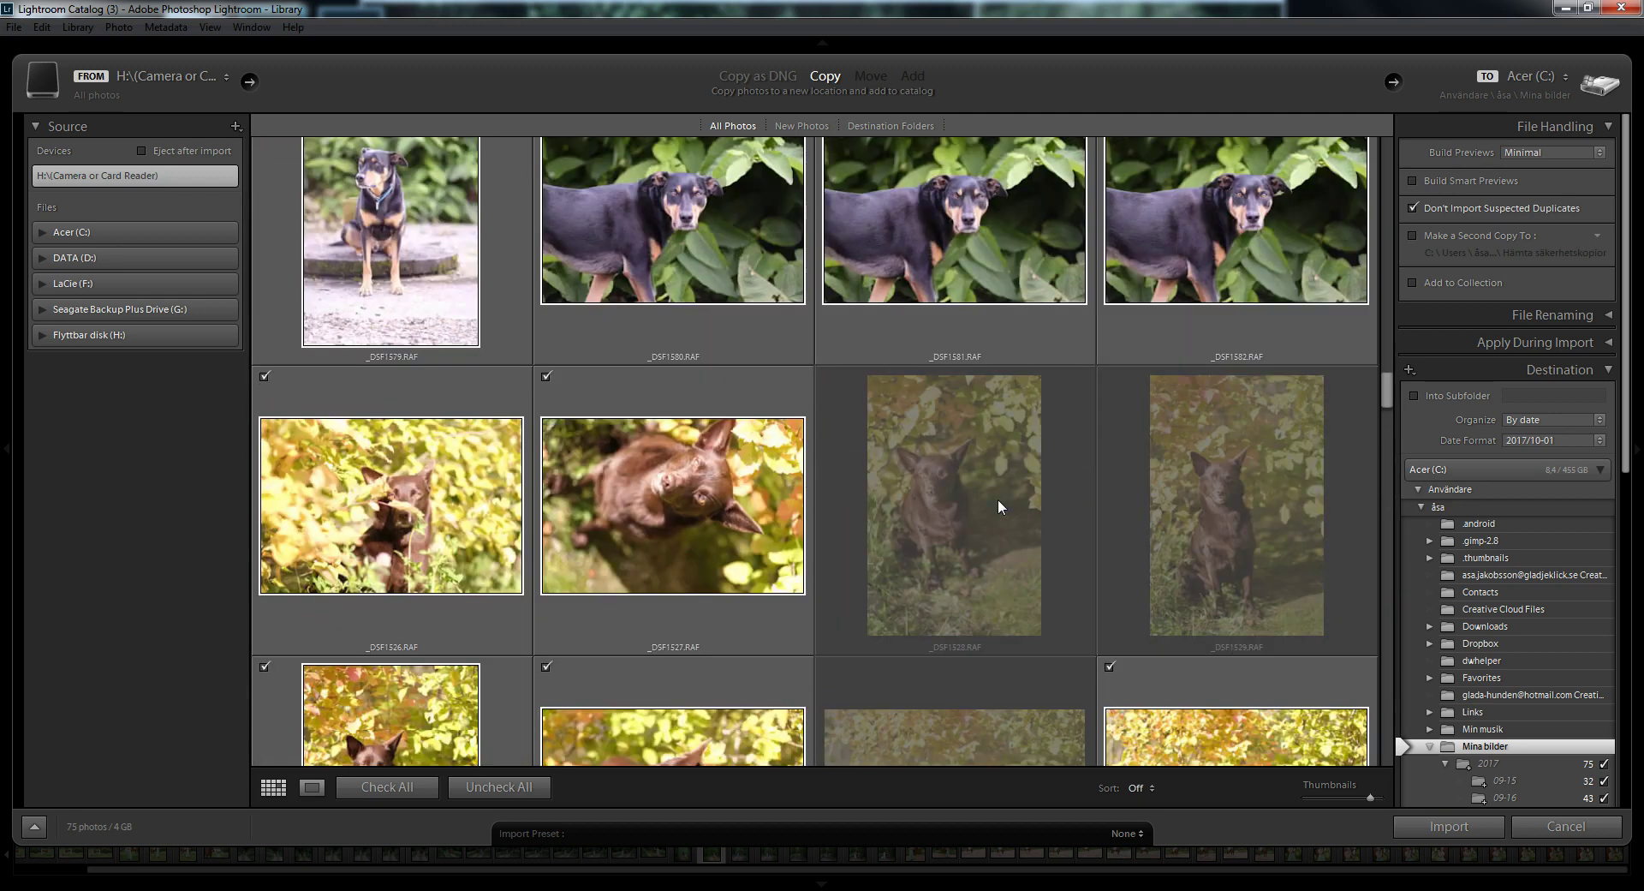
pyautogui.scroll(2, 998, 499)
pyautogui.scroll(1, 999, 499)
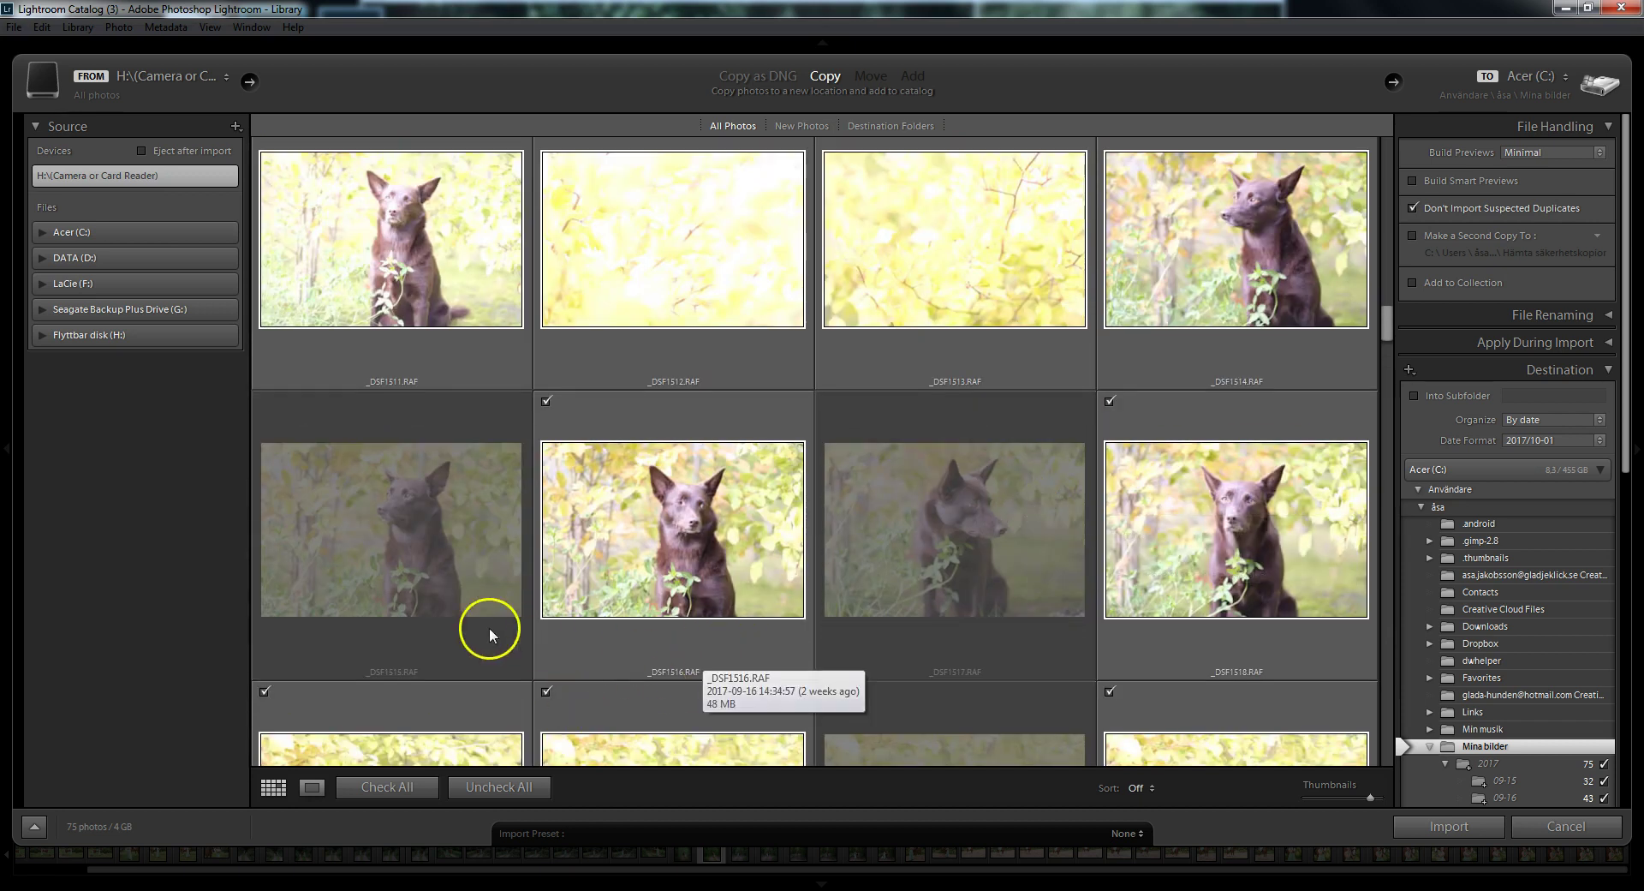
# Step: Uncheck all photos, then include the woman-and-dog photo _DSF1432, viewed large
pyautogui.click(501, 788)
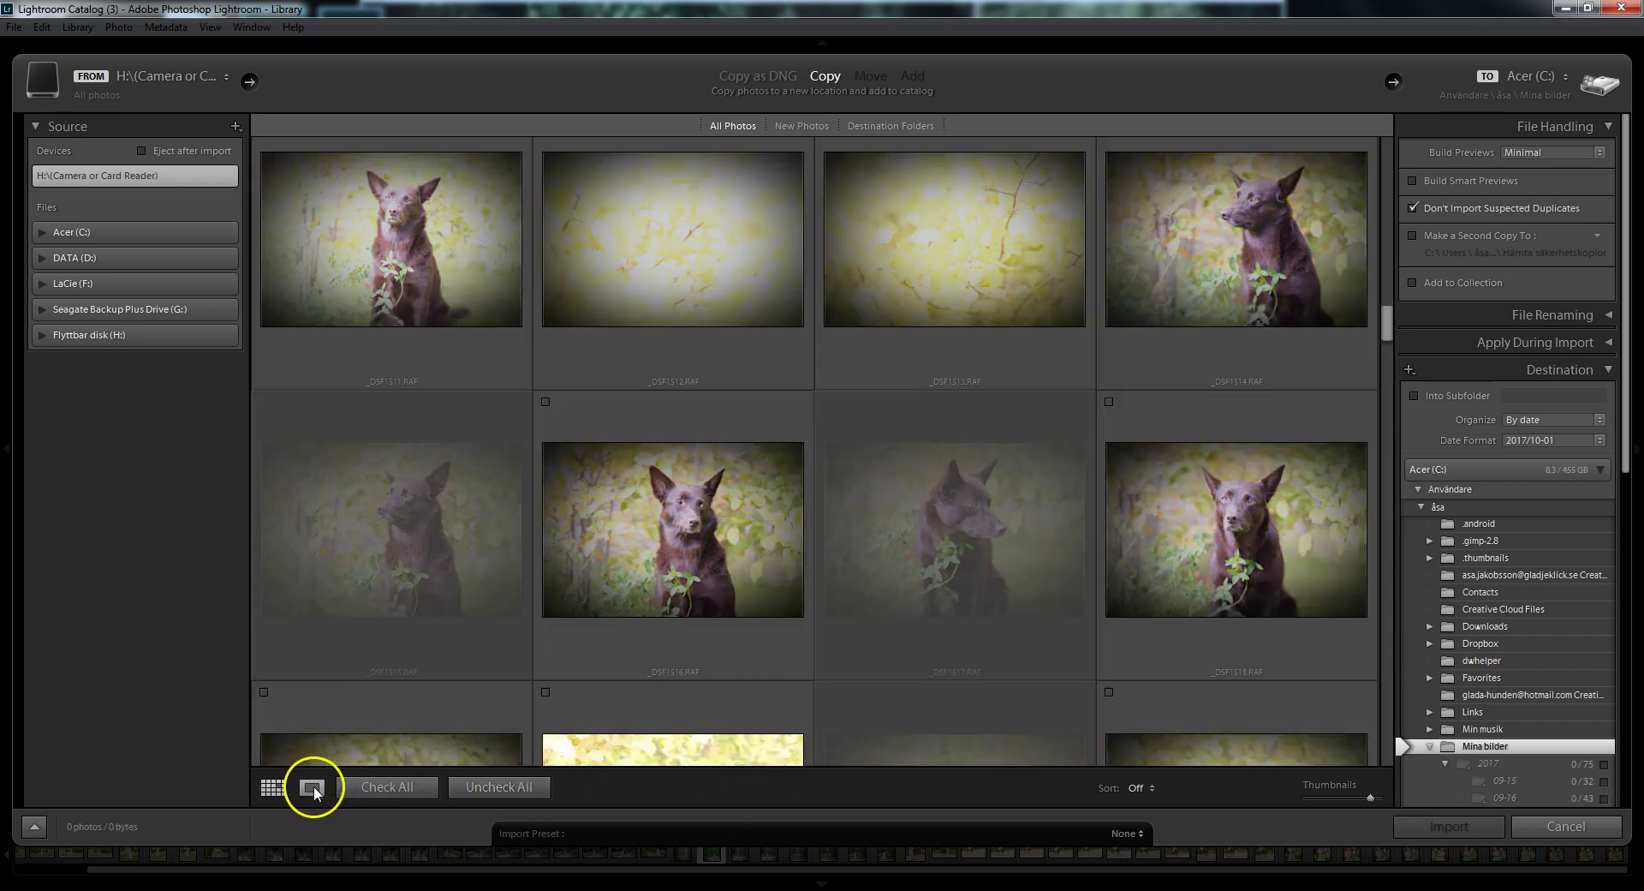
pyautogui.click(845, 639)
pyautogui.scroll(10, 844, 639)
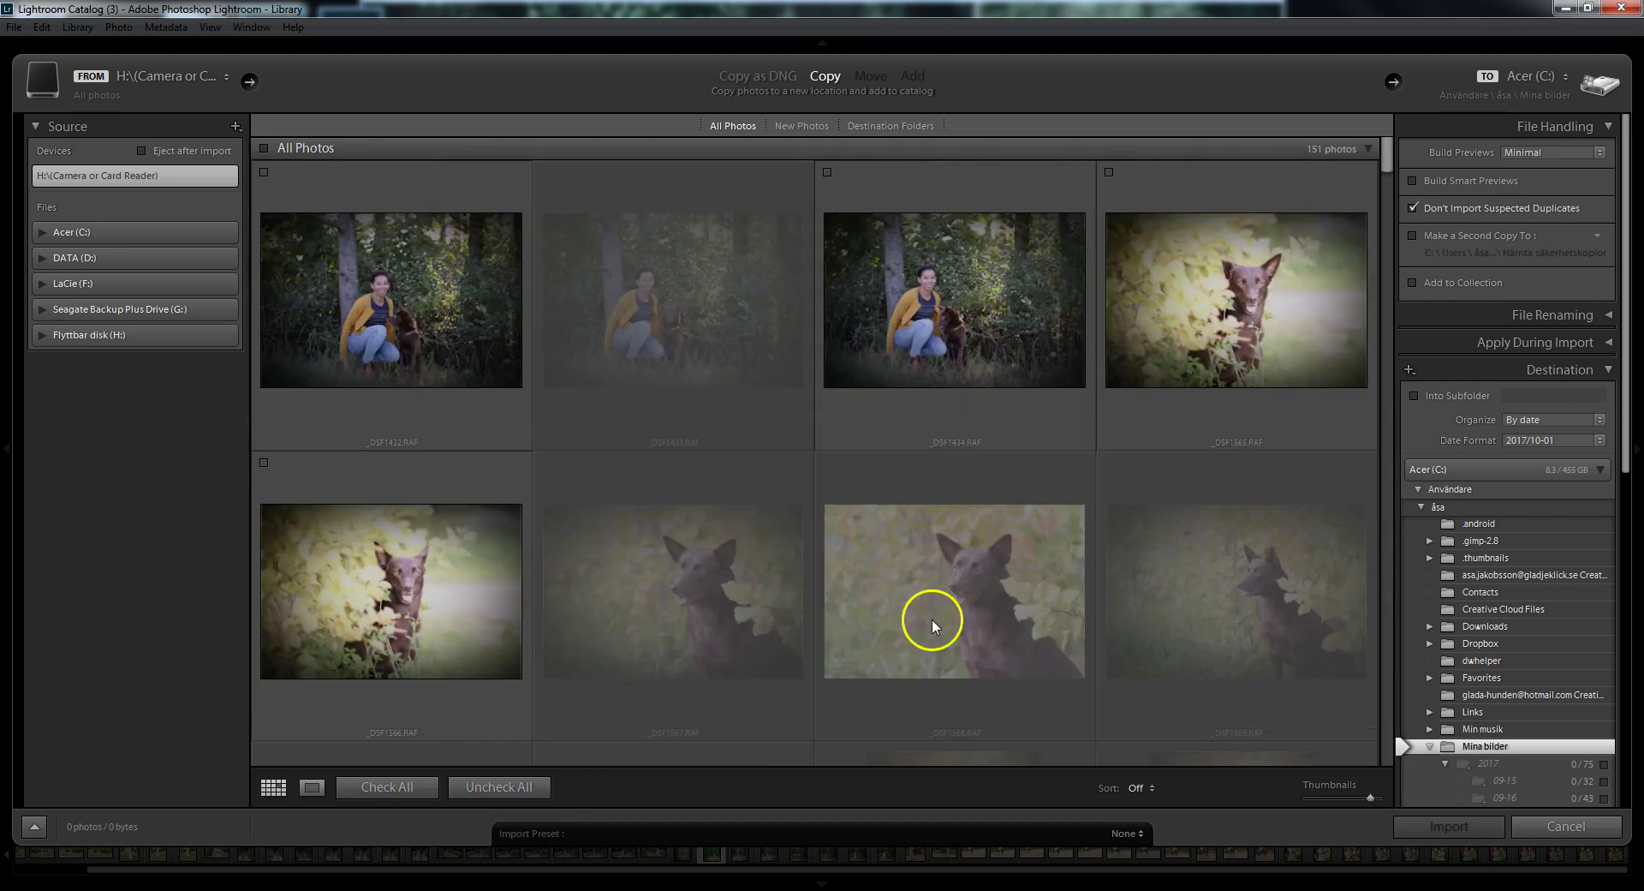
pyautogui.click(388, 310)
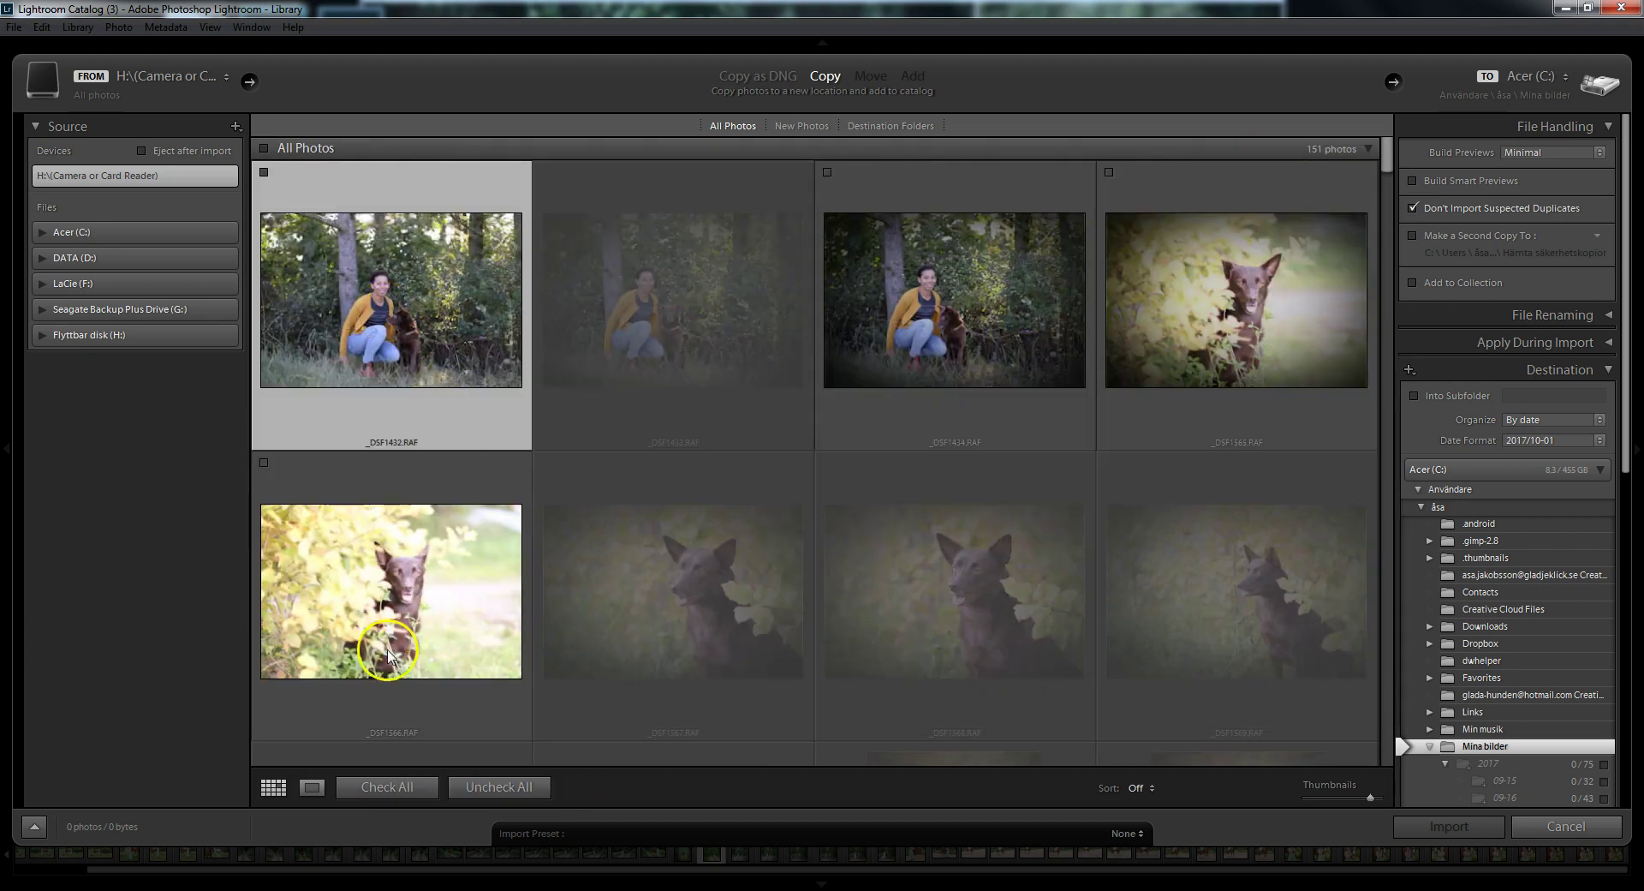
pyautogui.click(310, 787)
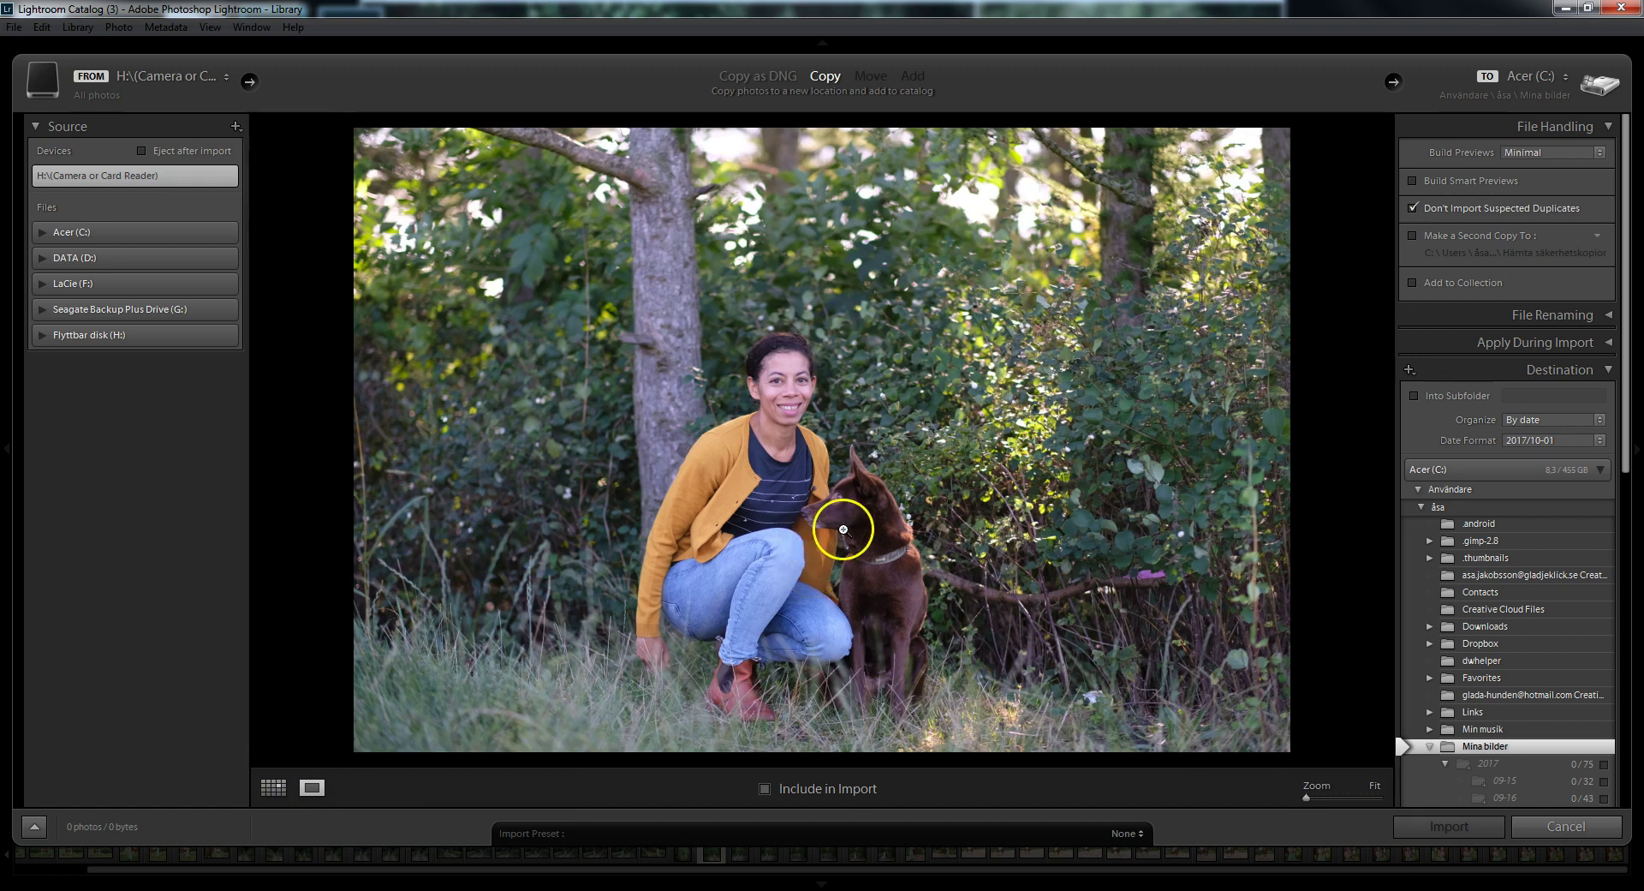
pyautogui.click(764, 789)
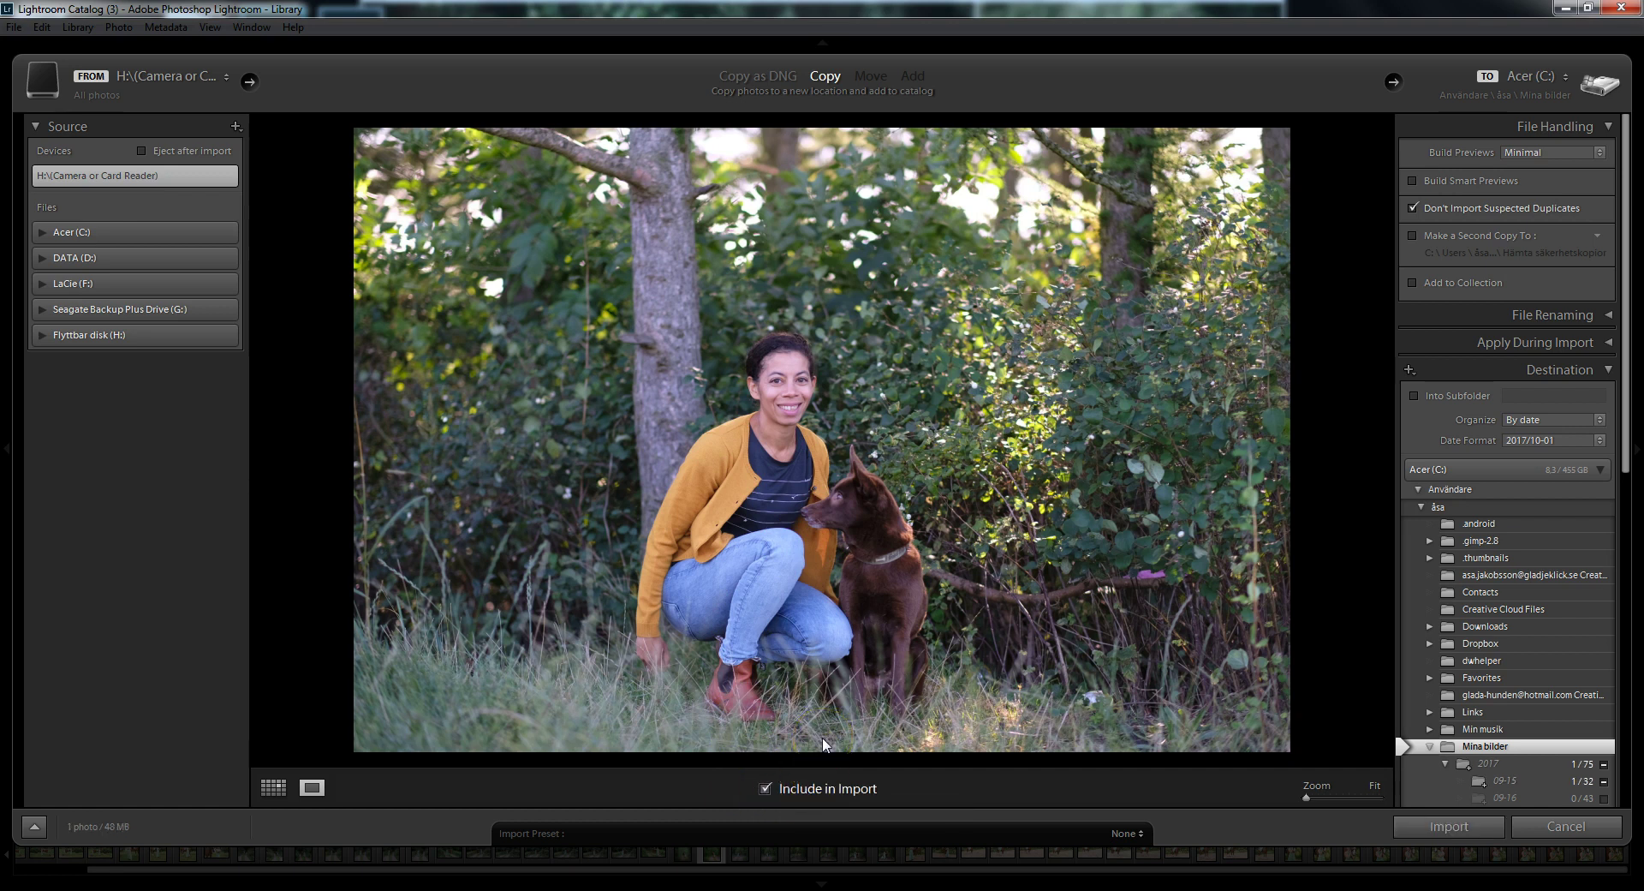
# Step: Include the close-up of the dog in yellow leaves in the import
pyautogui.press('Right')
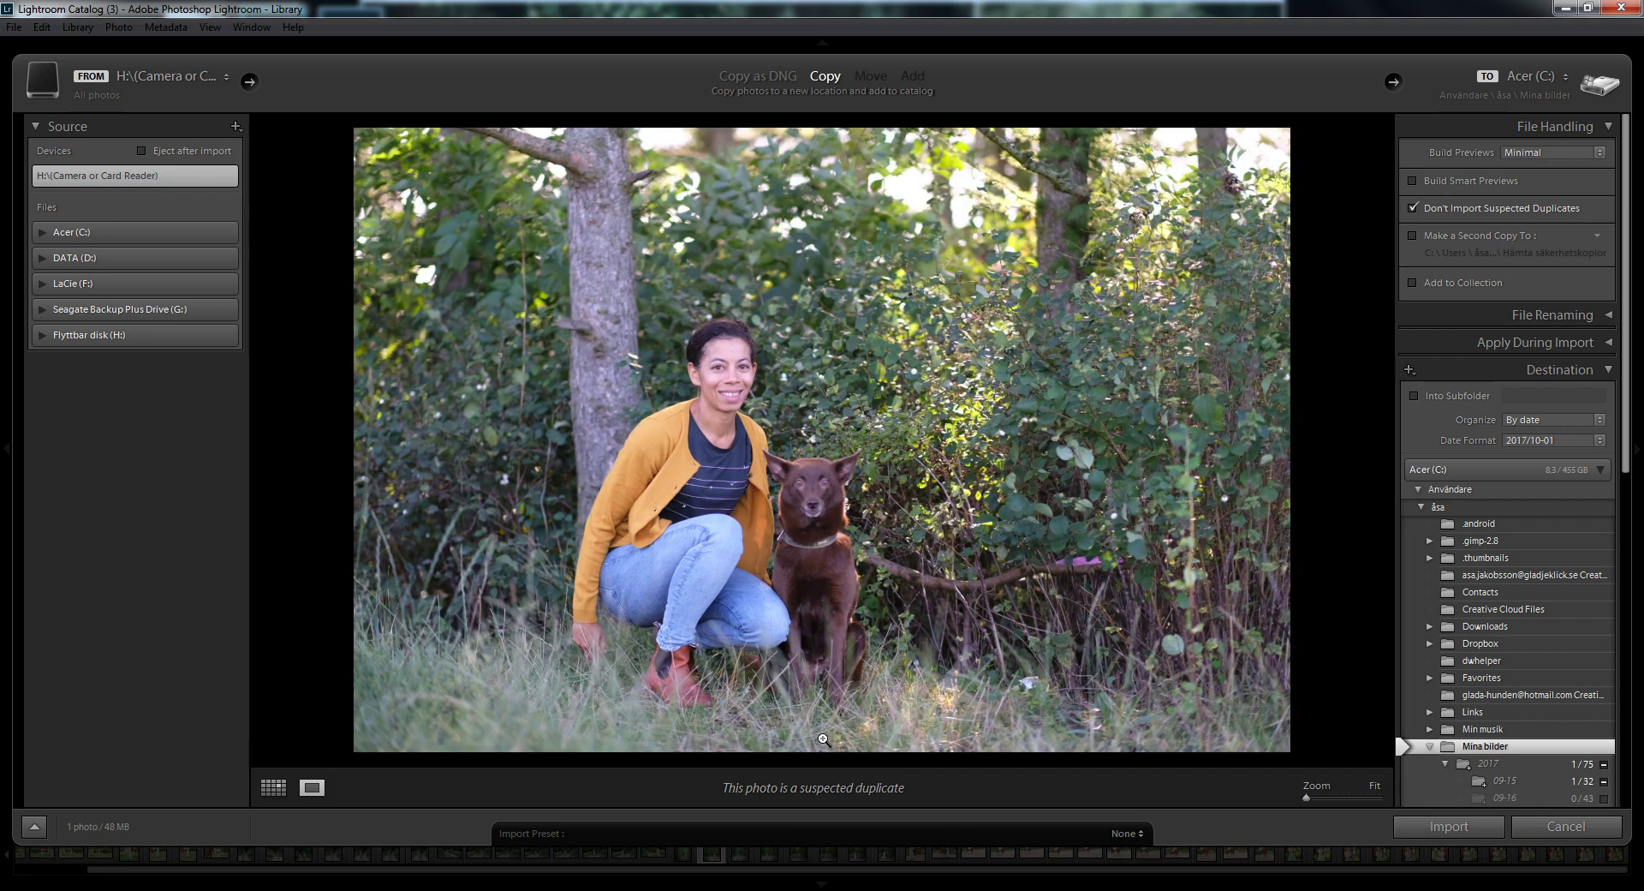
pyautogui.press('Right')
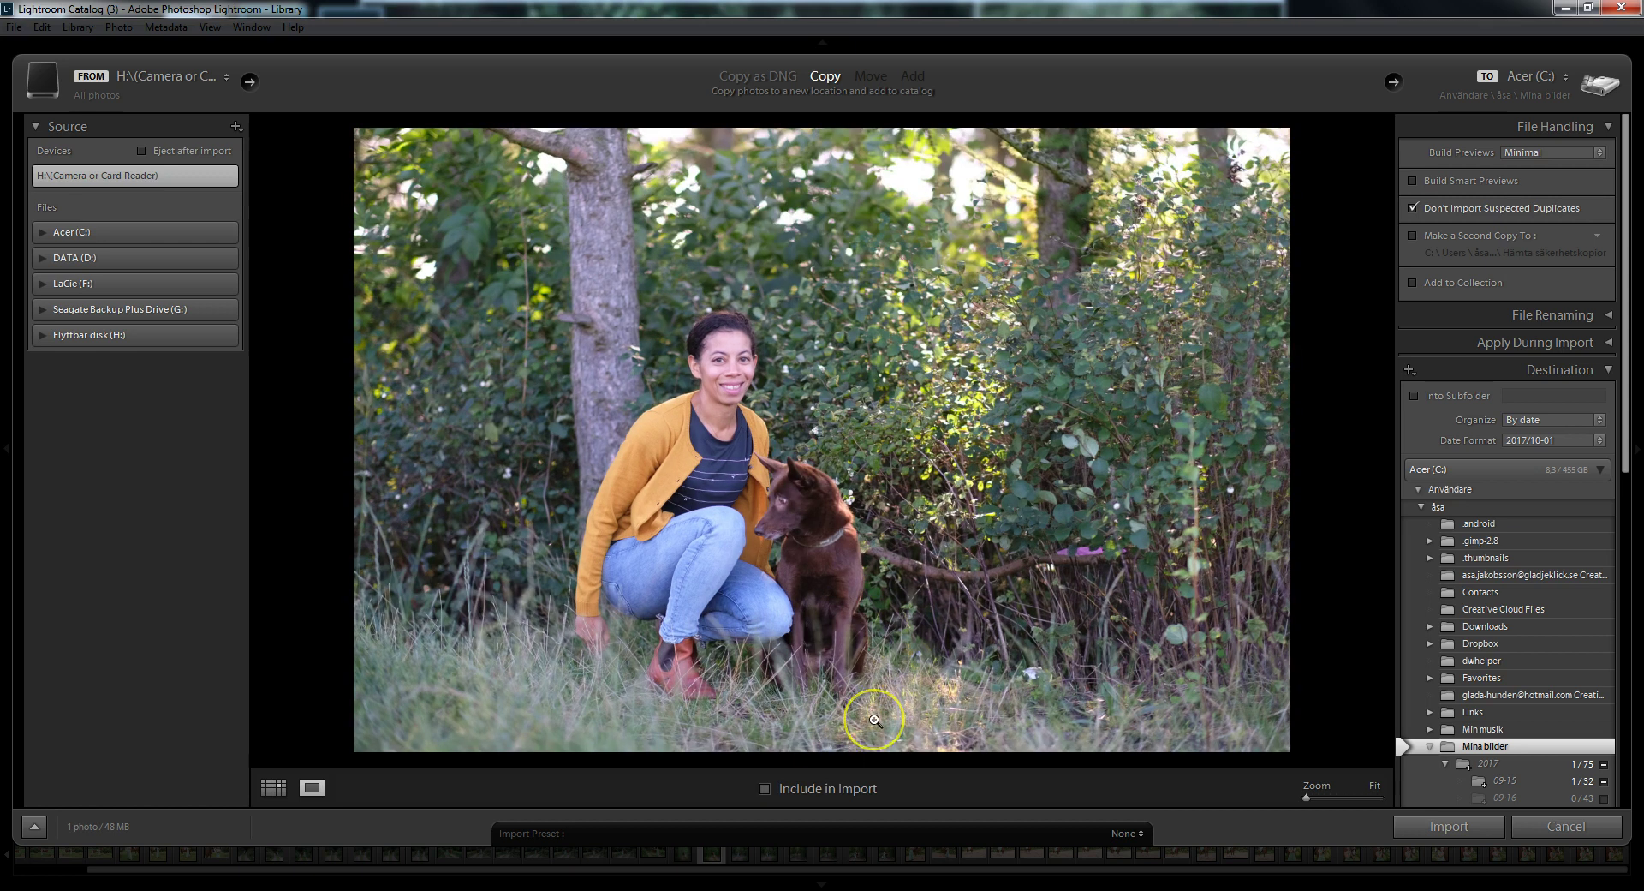
pyautogui.press('Right')
pyautogui.click(765, 788)
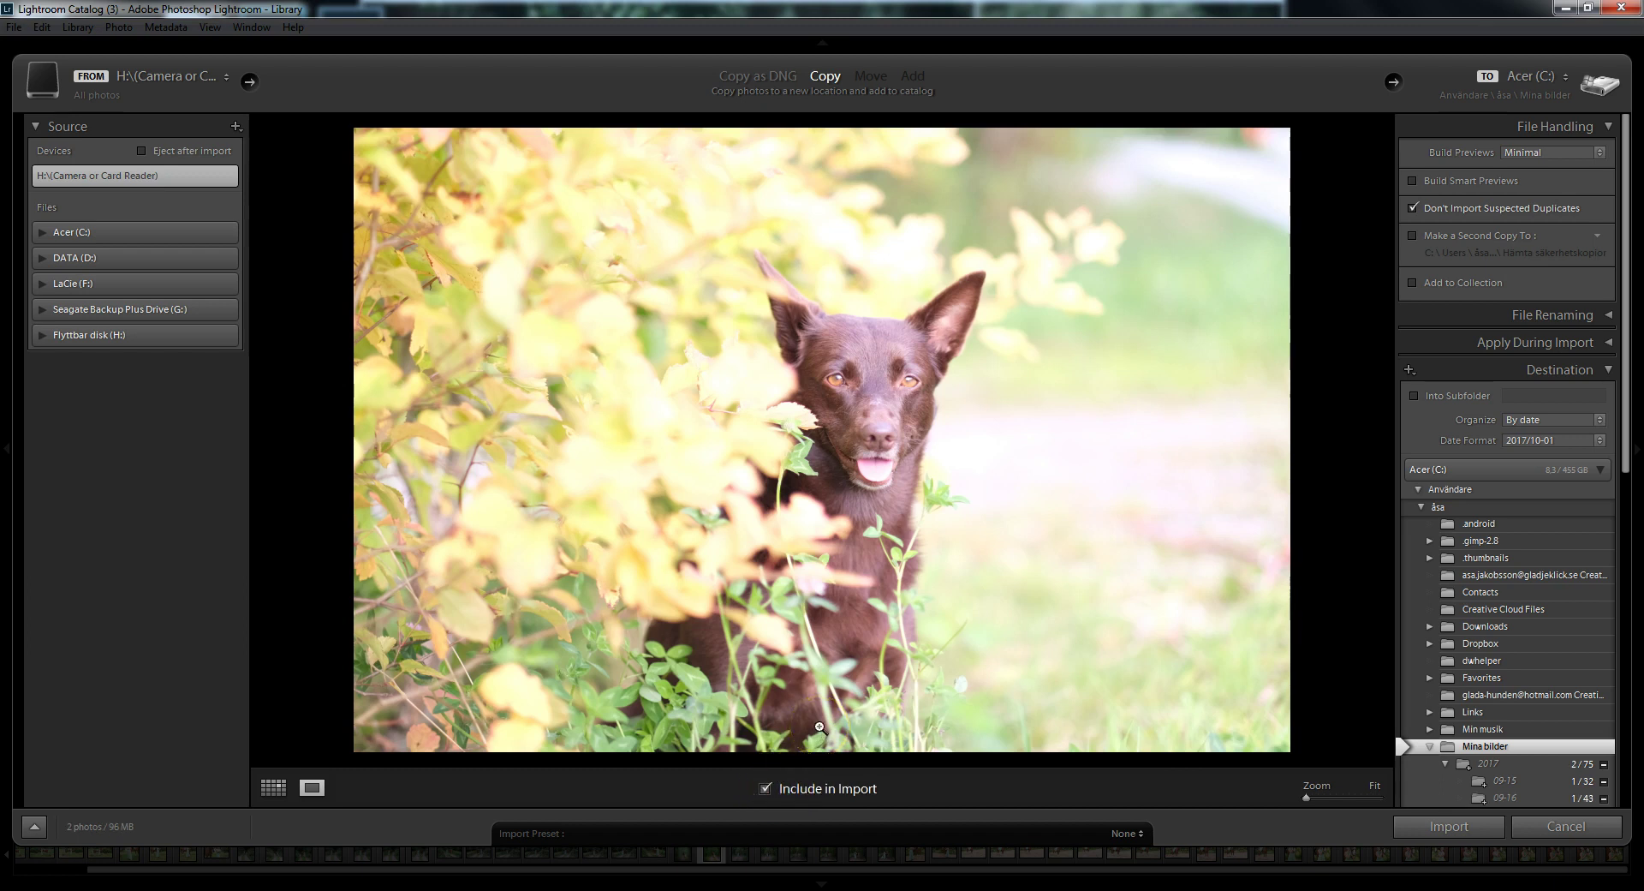
# Step: Browse on to the side-facing dog on the concrete slab and include it
pyautogui.press('Right')
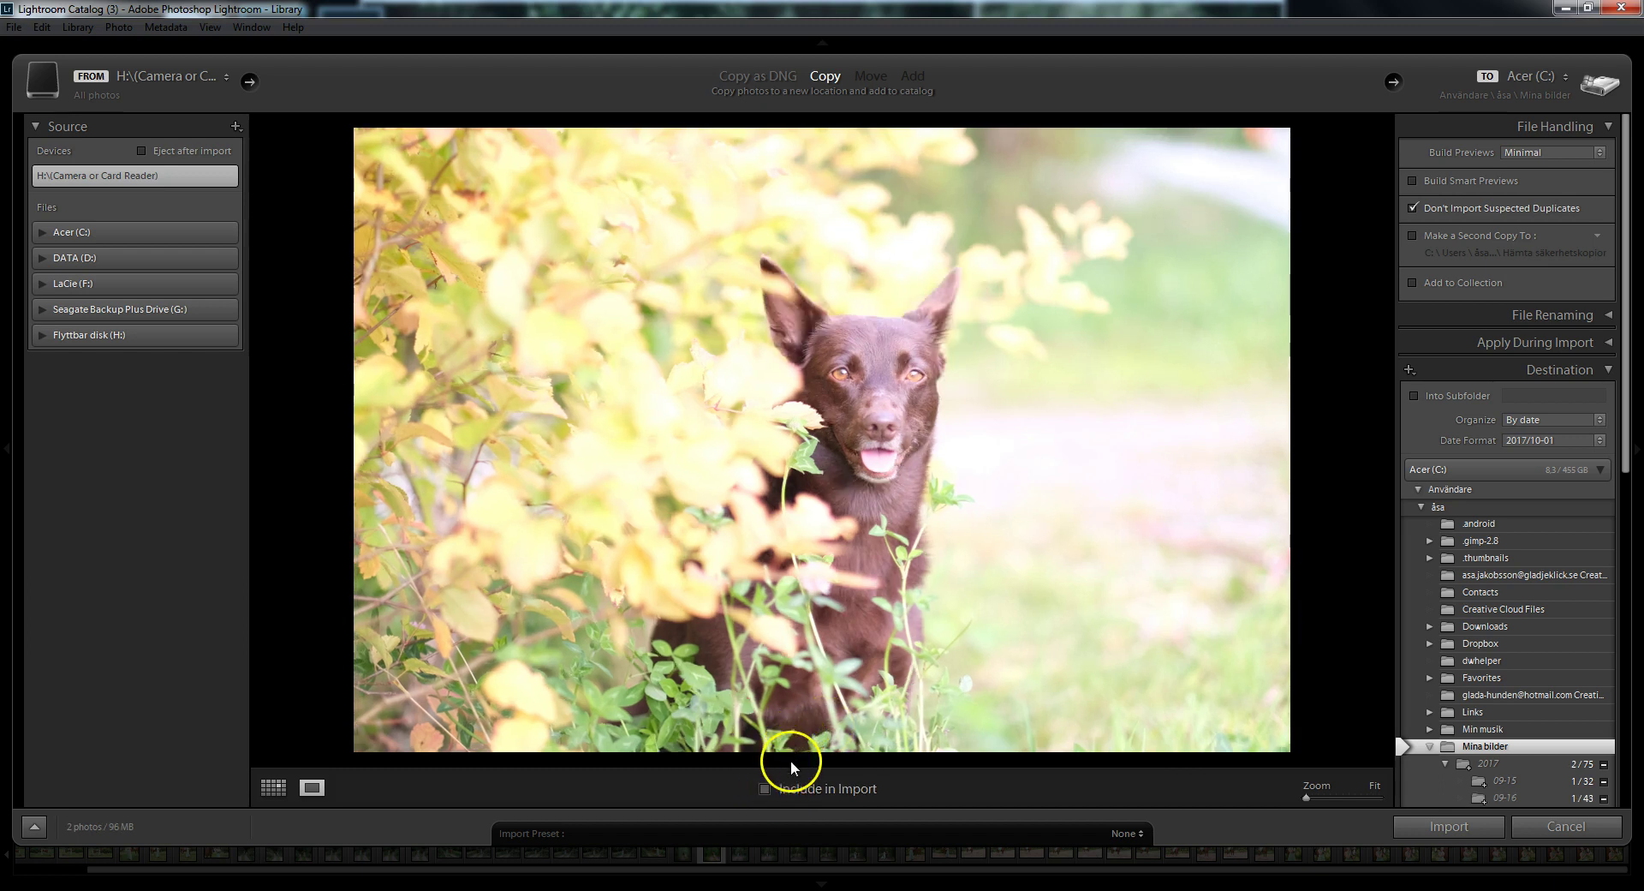
pyautogui.press('Right')
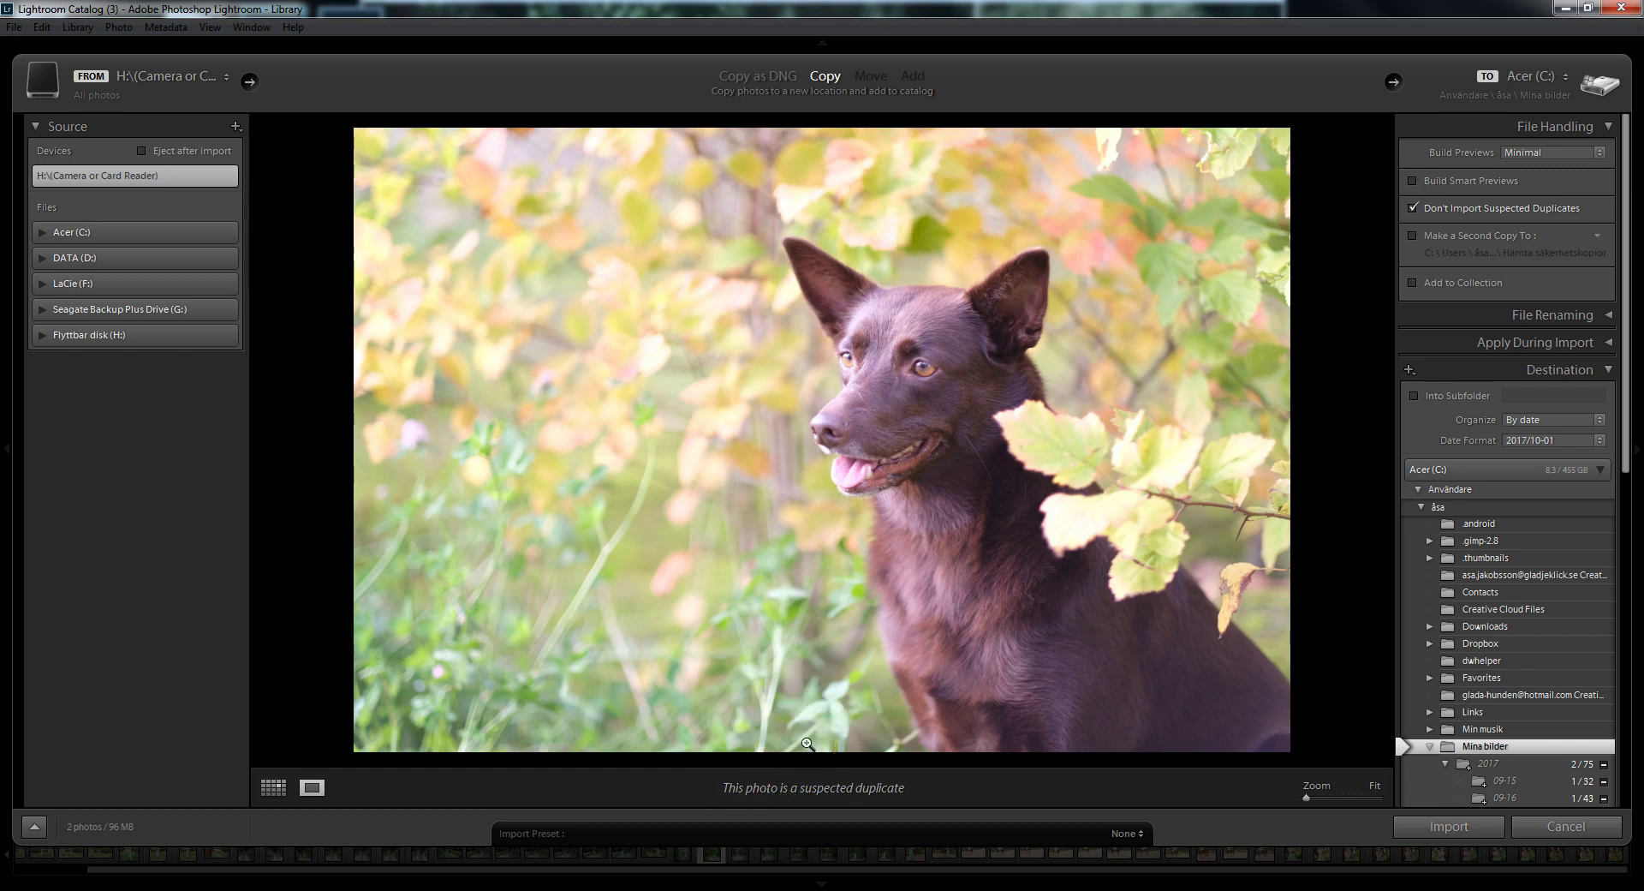
pyautogui.press('Right')
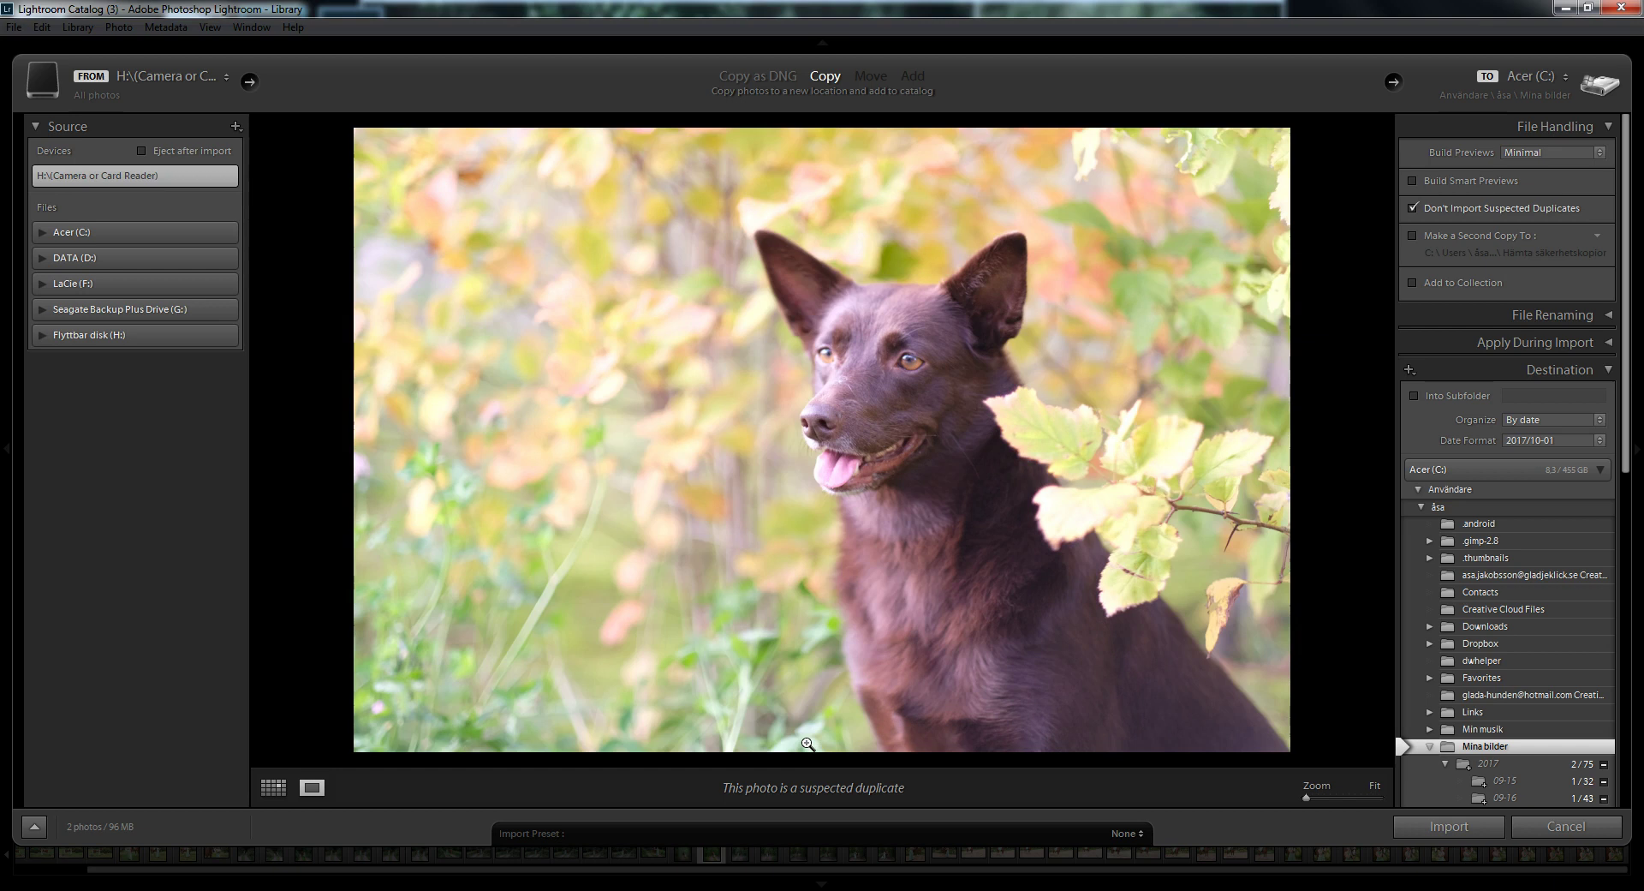
pyautogui.press('Right')
pyautogui.press('Right')
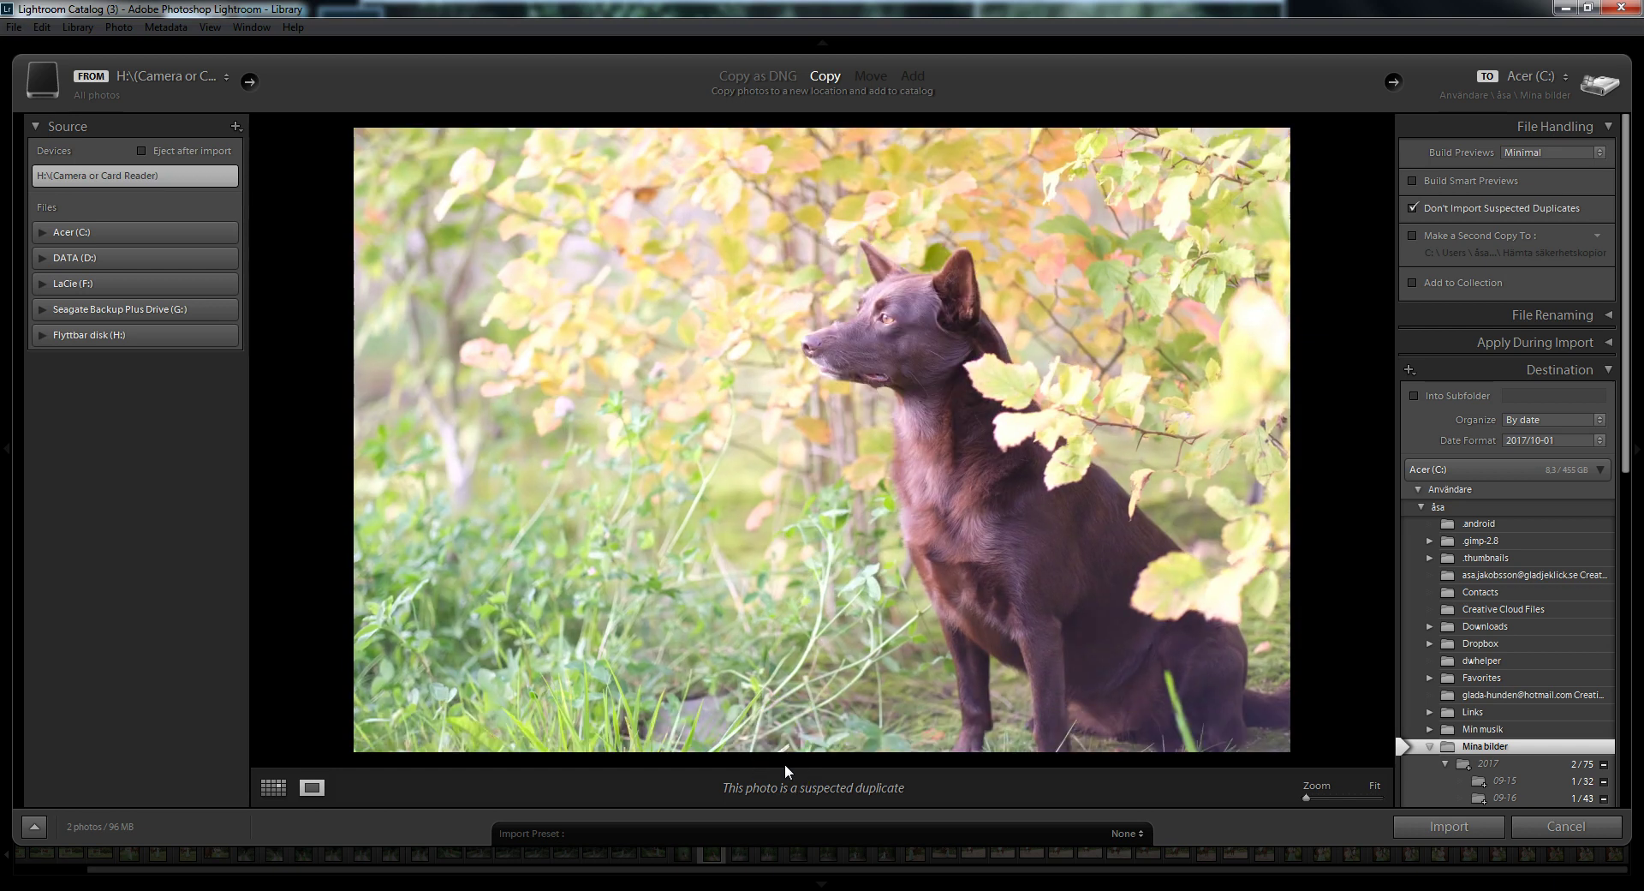
pyautogui.press('Right')
pyautogui.press('Right')
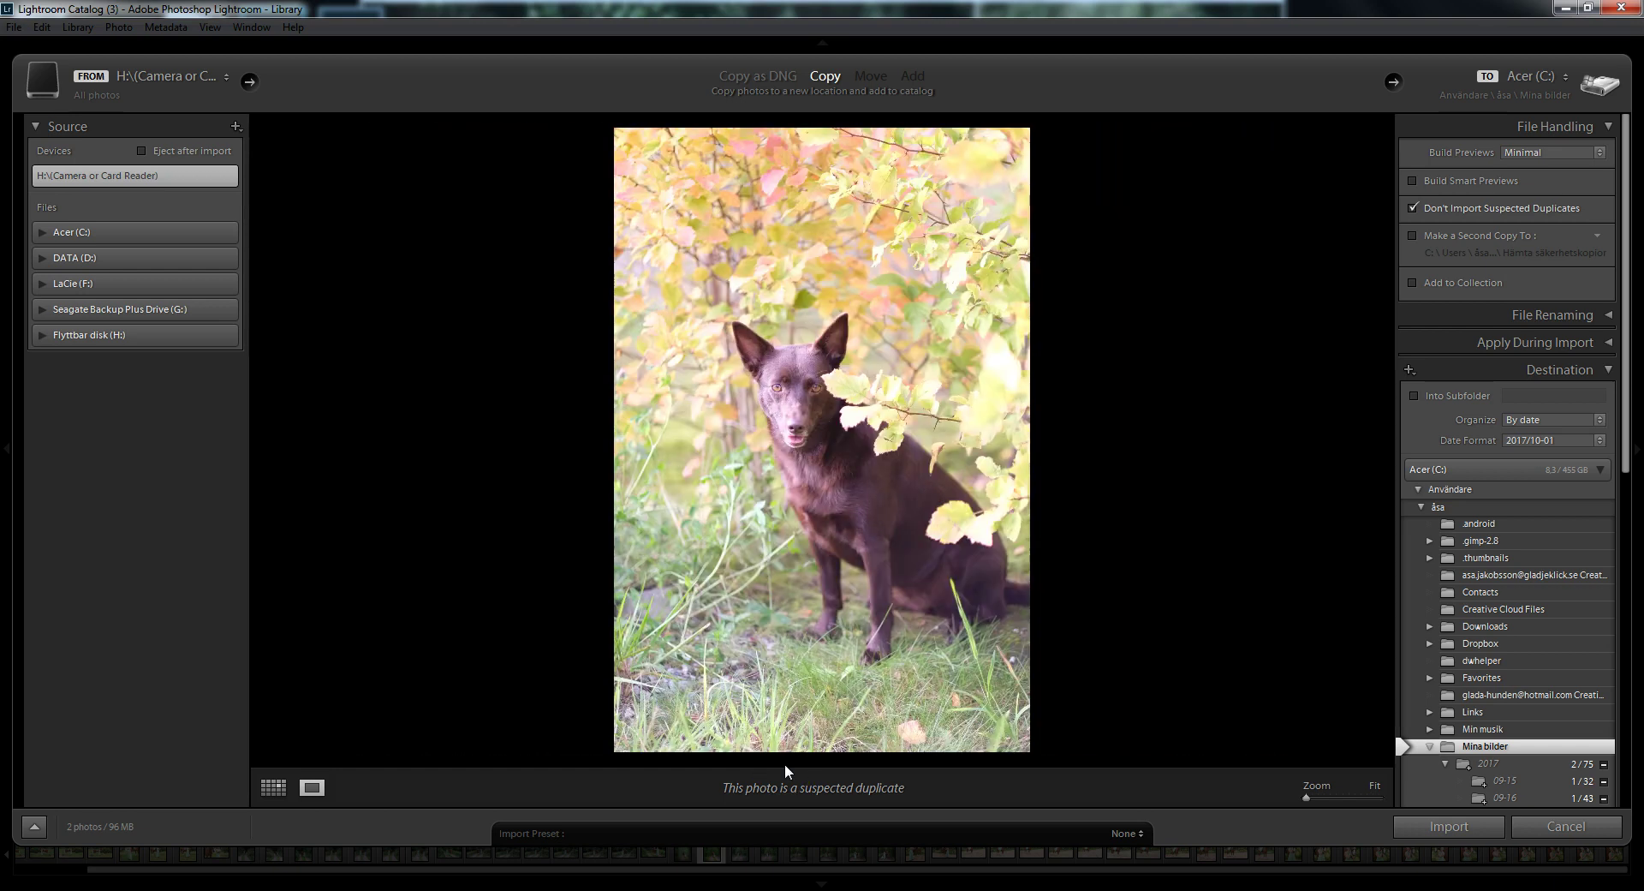
pyautogui.press('Right')
pyautogui.press('Right')
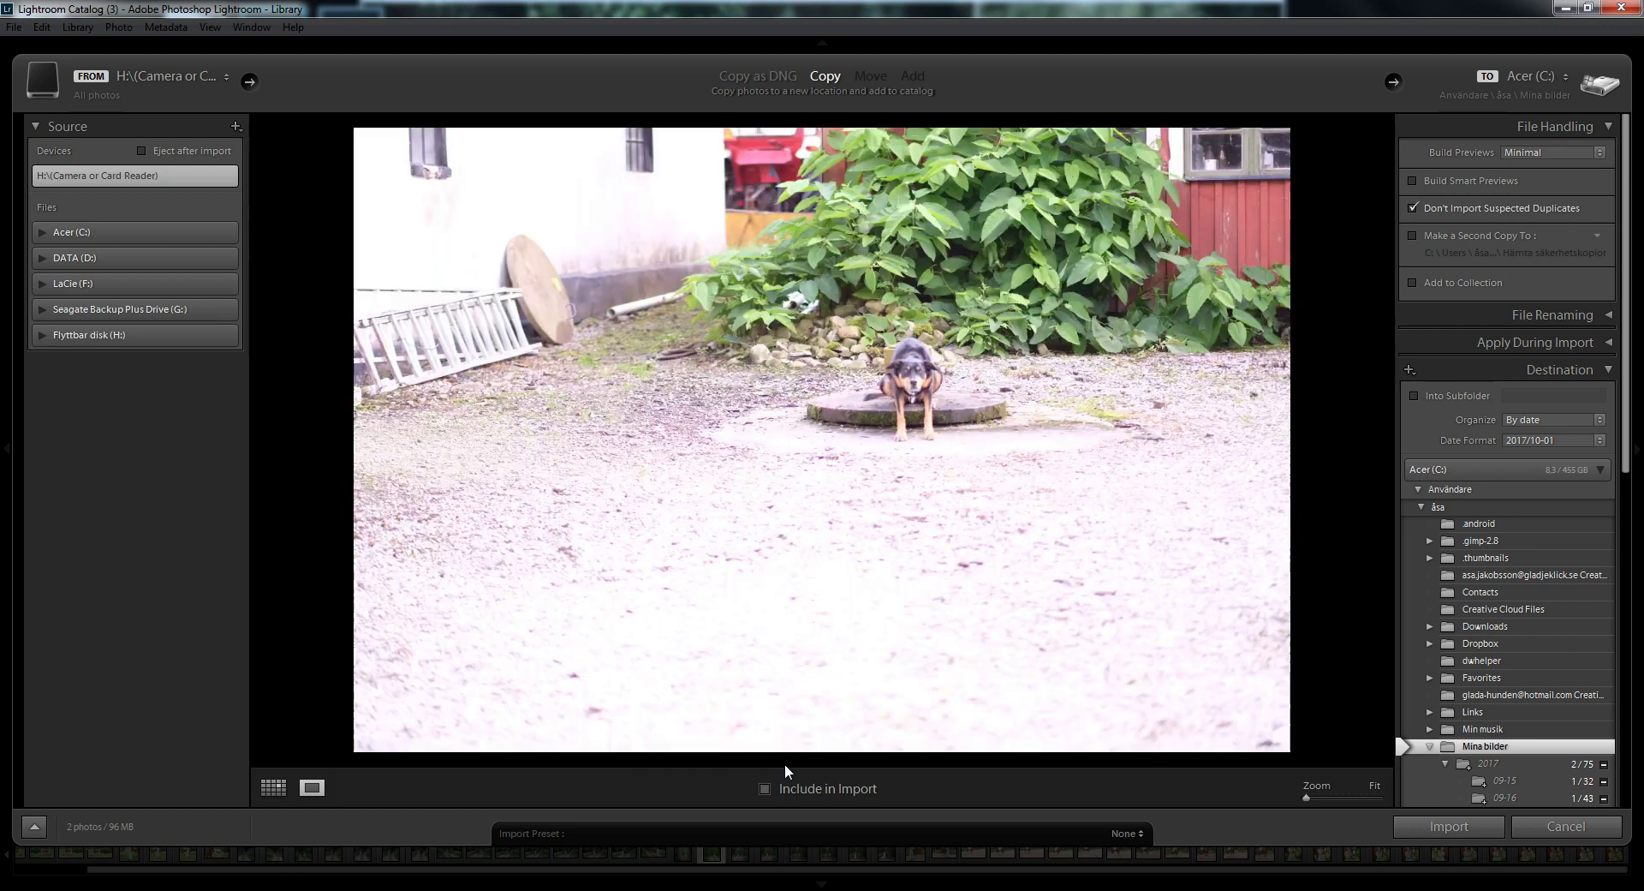
pyautogui.press('Right')
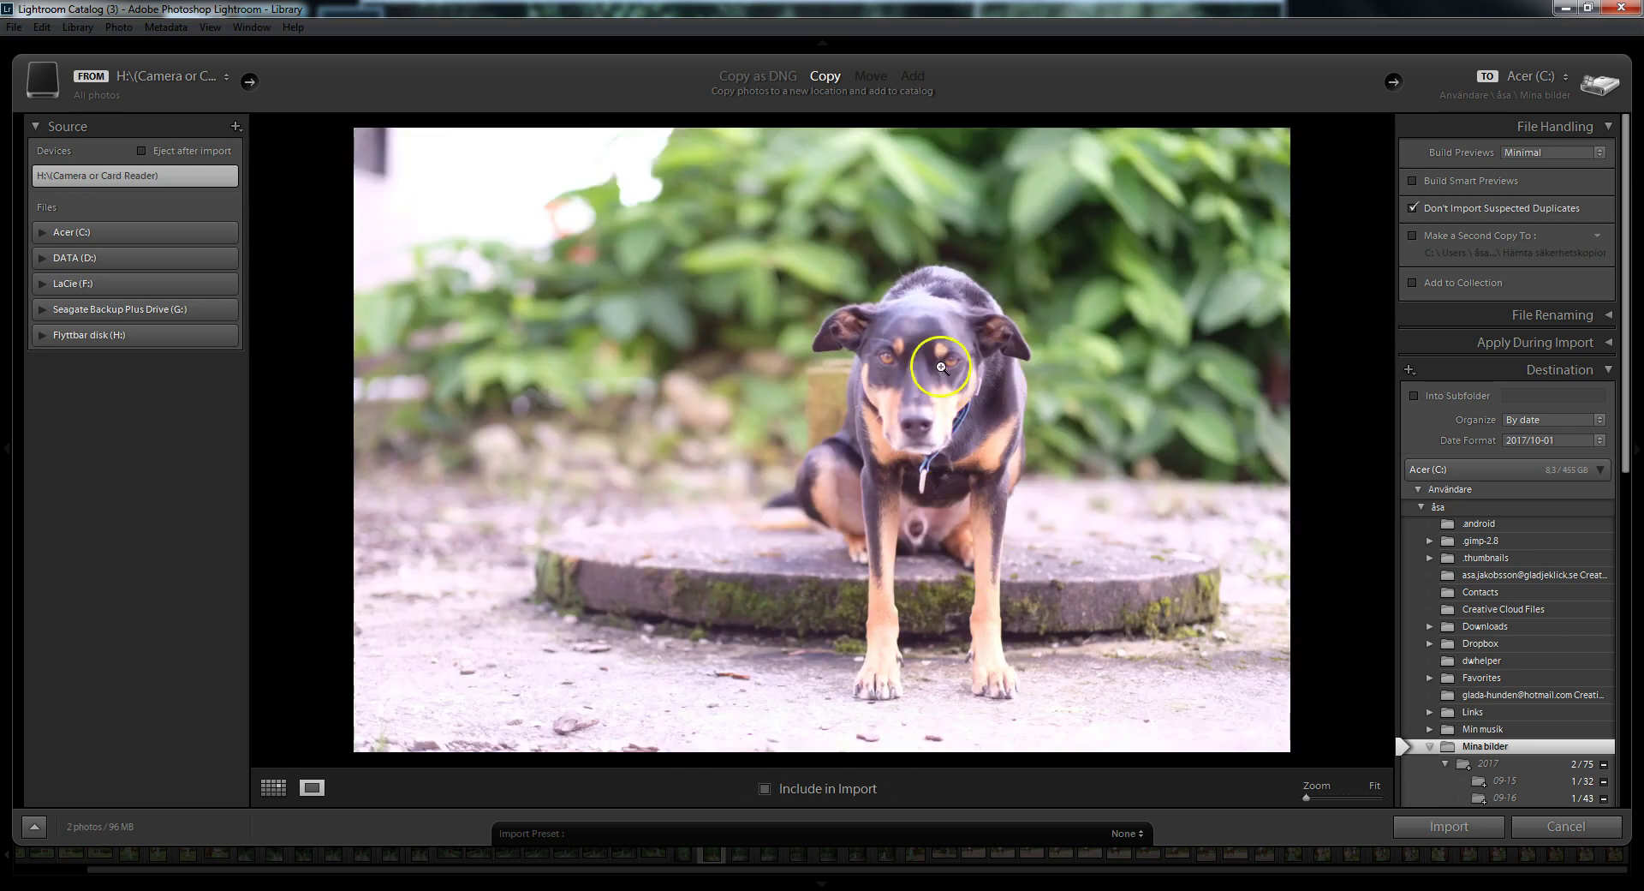
pyautogui.press('Right')
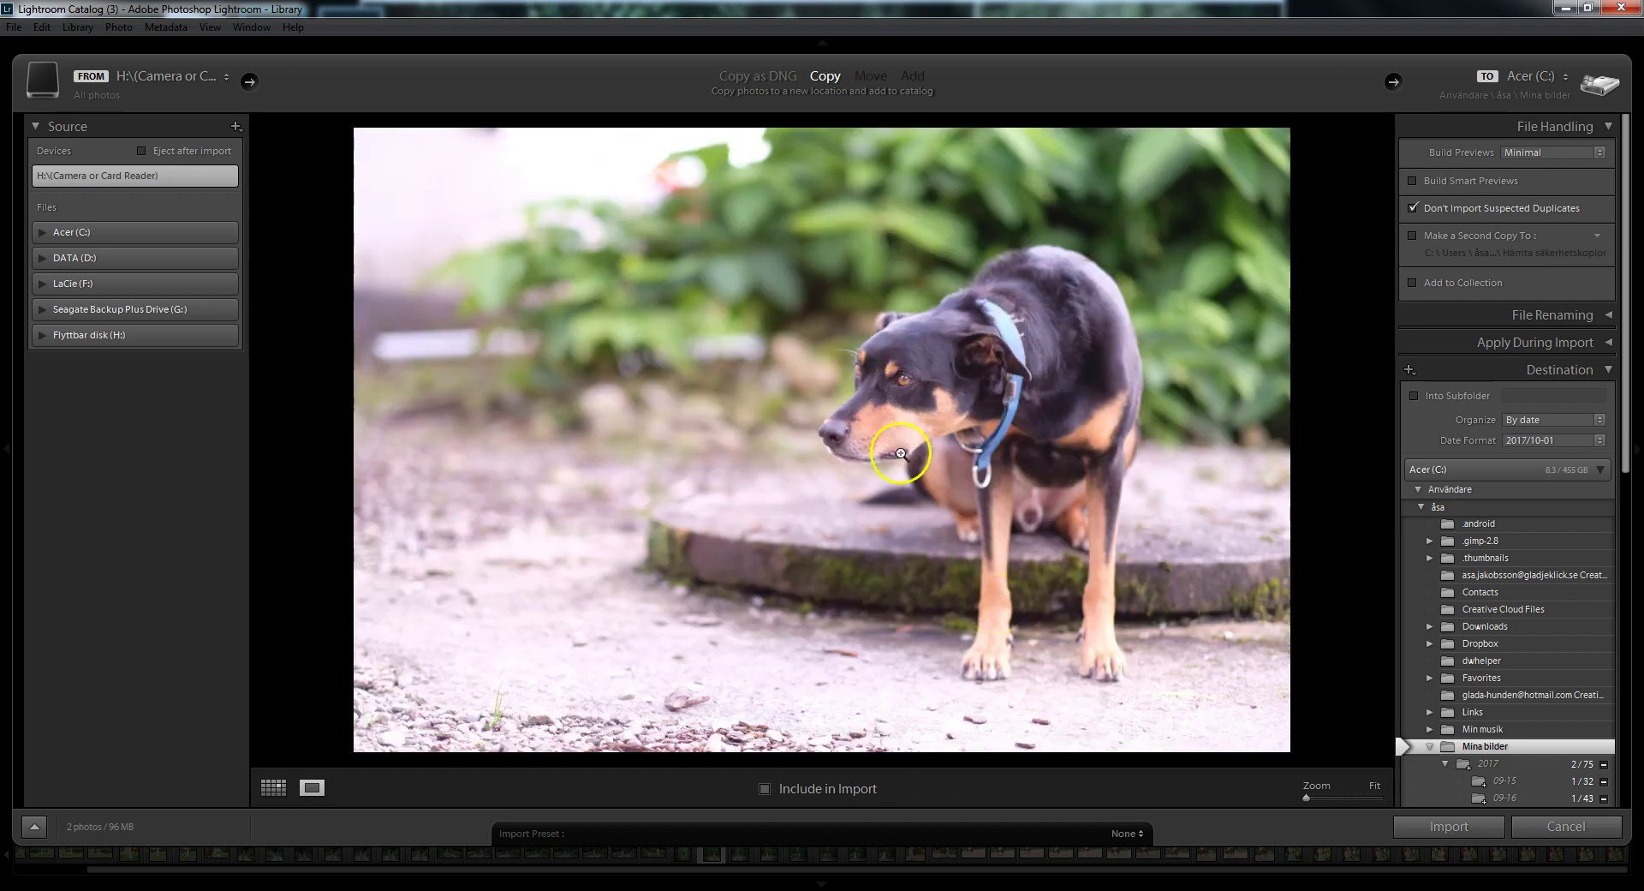
pyautogui.click(764, 789)
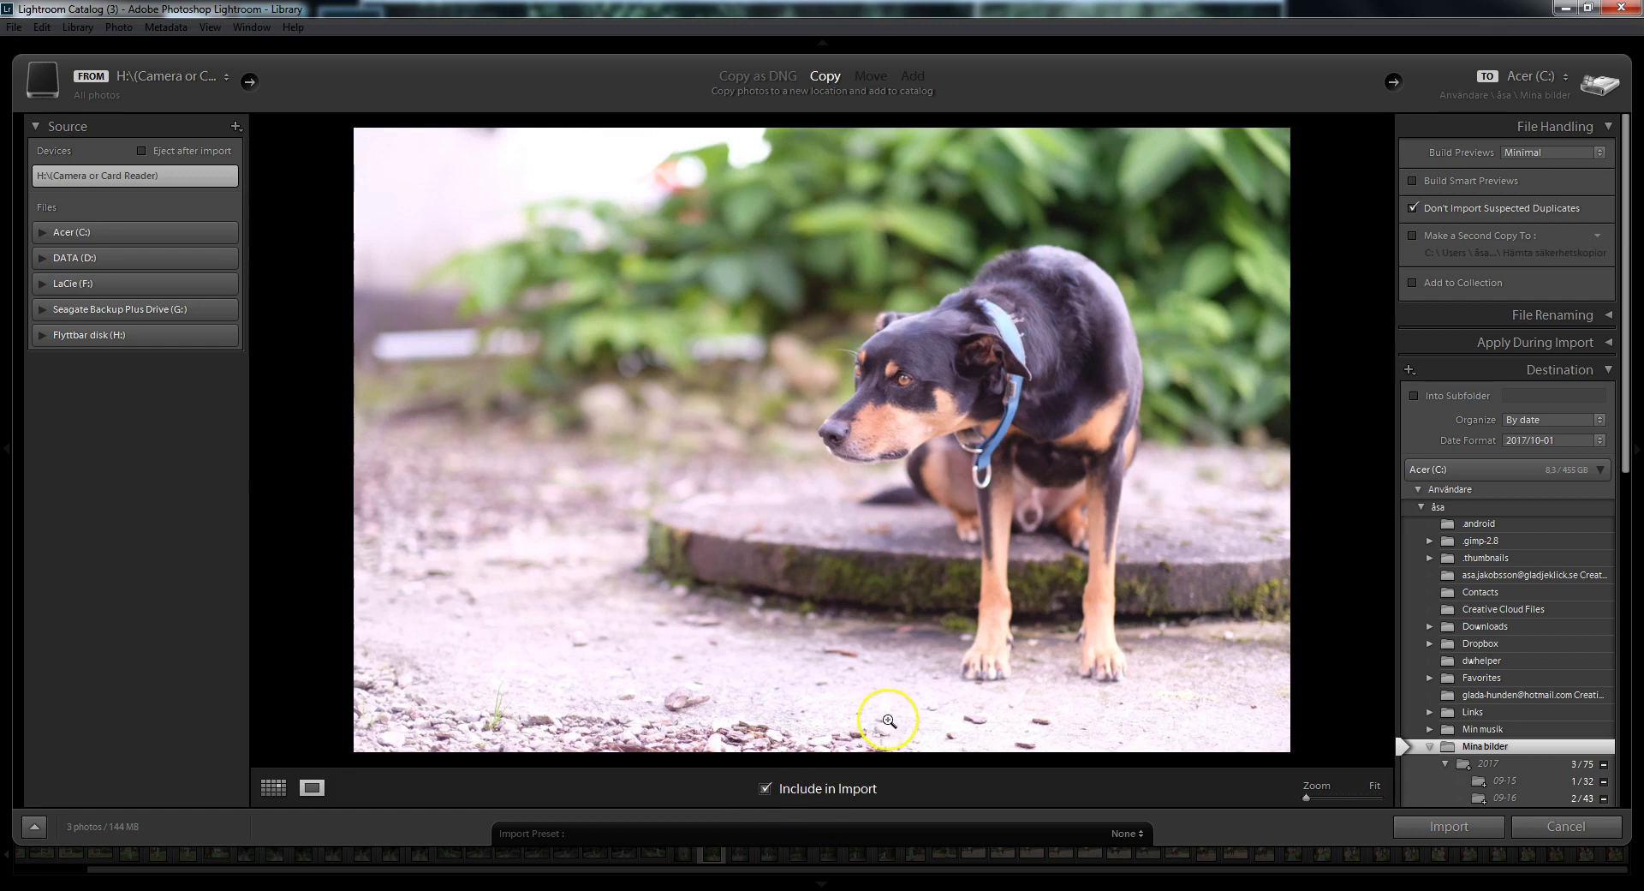
pyautogui.click(779, 577)
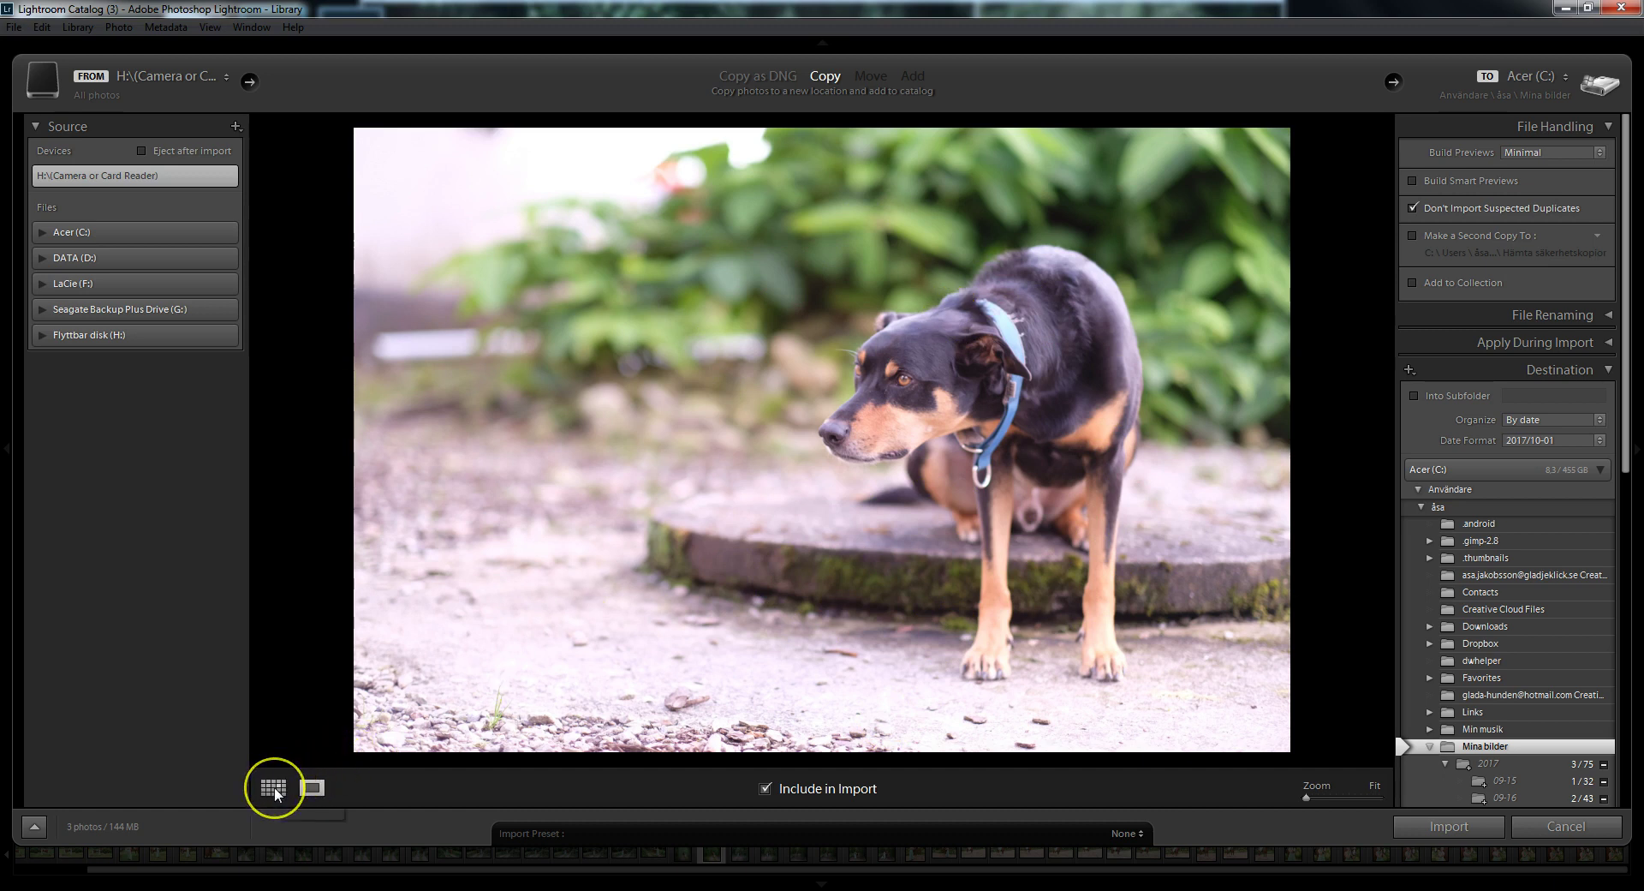
# Step: Review the candidates in Grid view with smaller thumbnails, then import the 3 checked photos (144 MB)
pyautogui.click(274, 788)
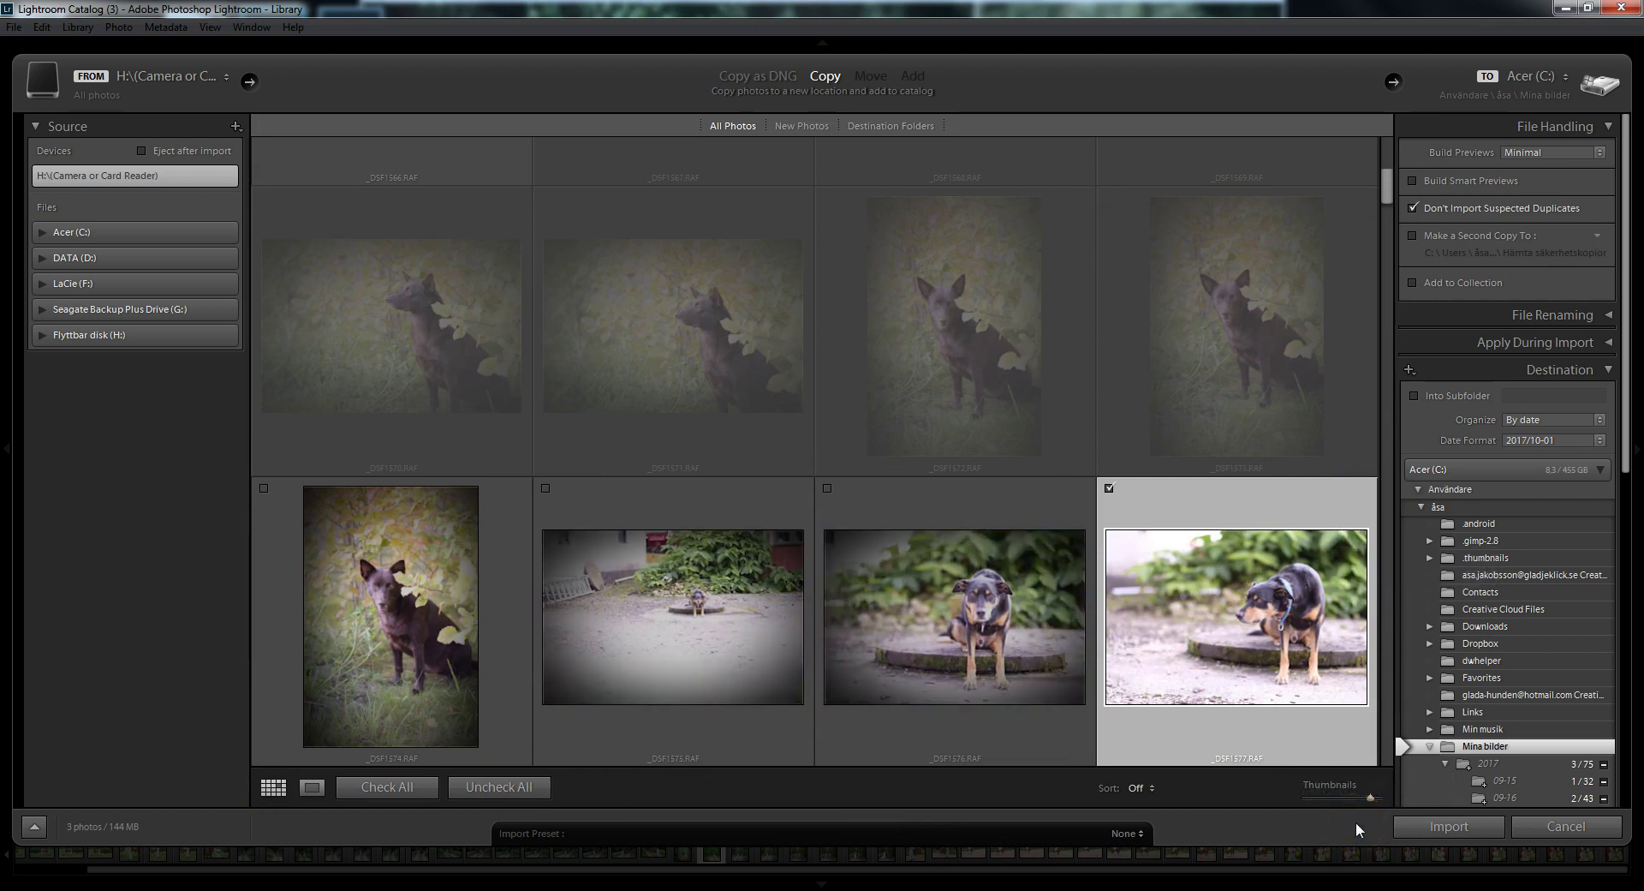
pyautogui.moveTo(1369, 799)
pyautogui.mouseDown()
pyautogui.moveTo(1326, 797)
pyautogui.moveTo(1375, 802)
pyautogui.mouseUp()
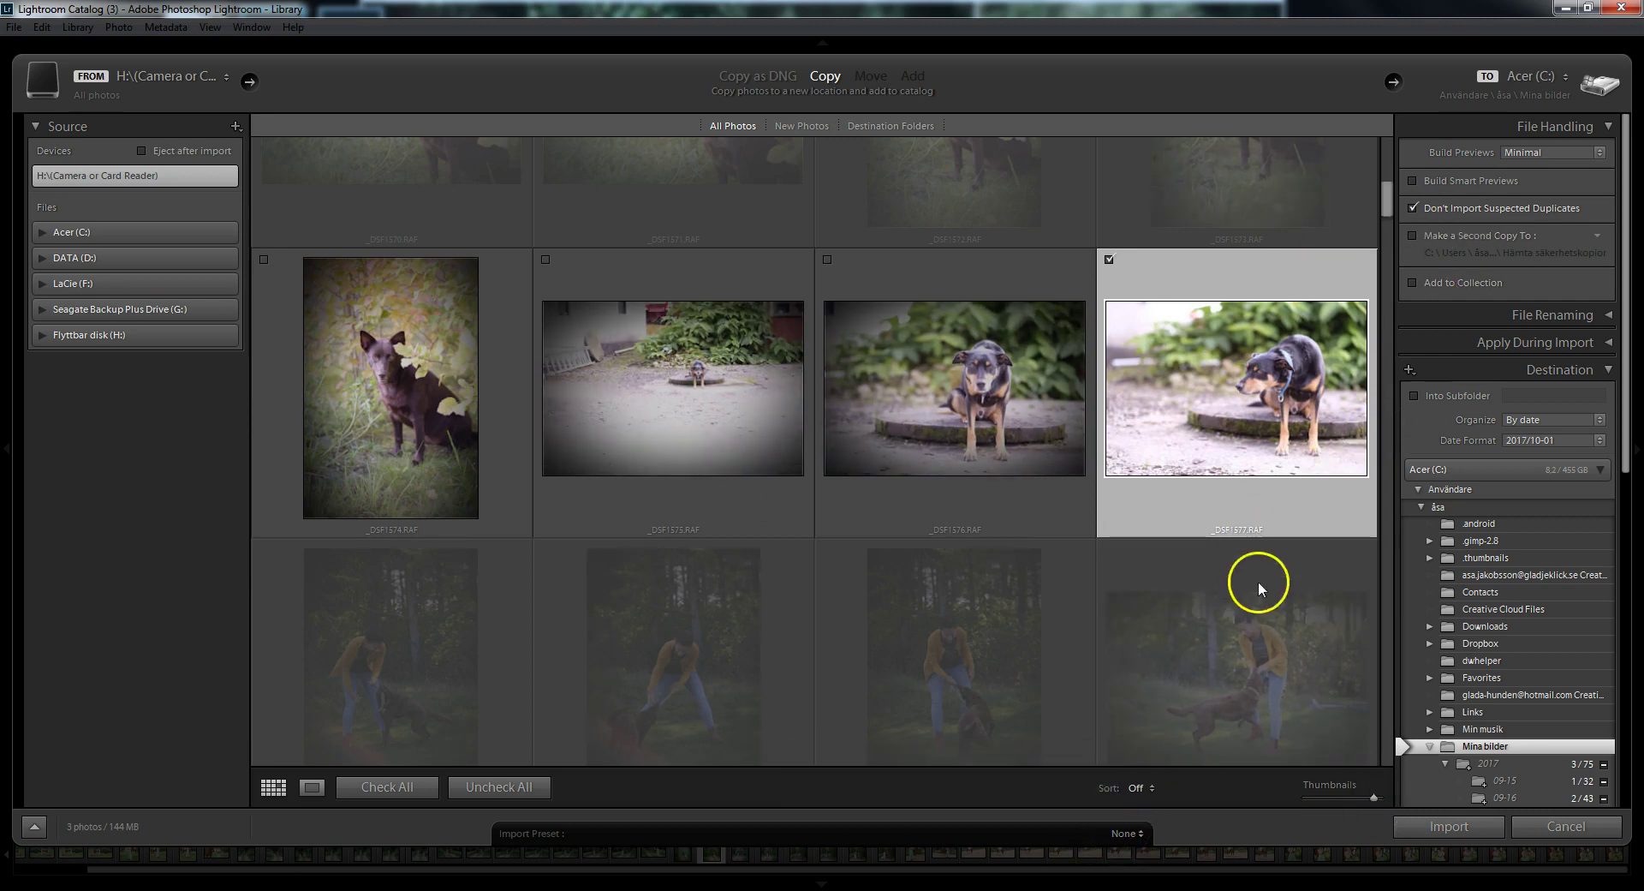
pyautogui.click(1448, 827)
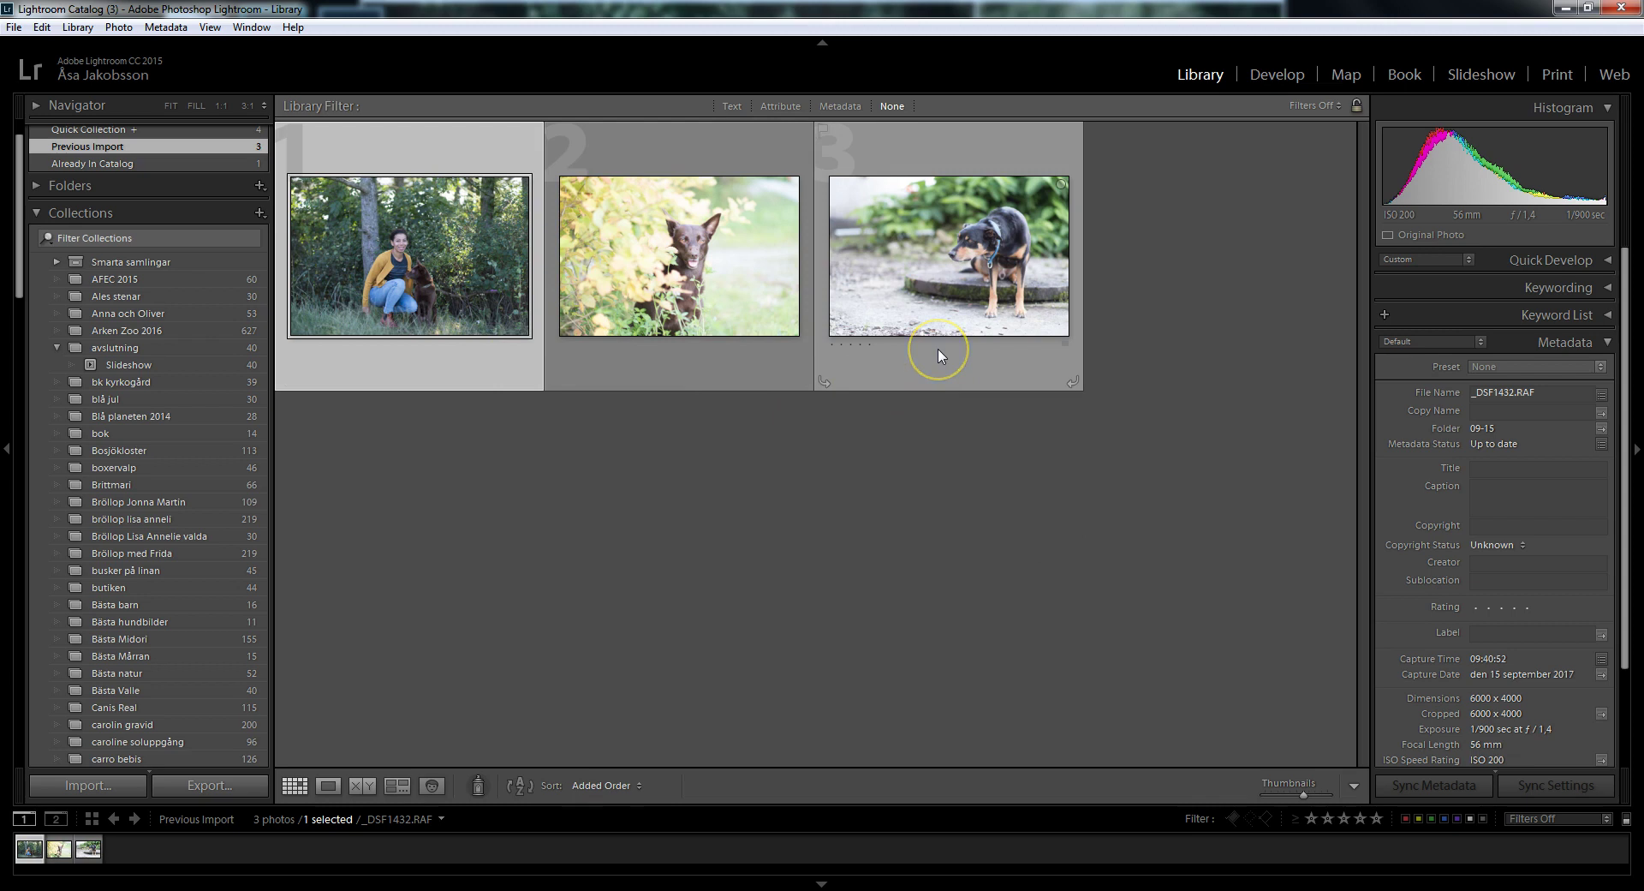
# Step: Select all three imported photos in the Library with Ctrl+A
pyautogui.hotkey('ctrl', 'a')
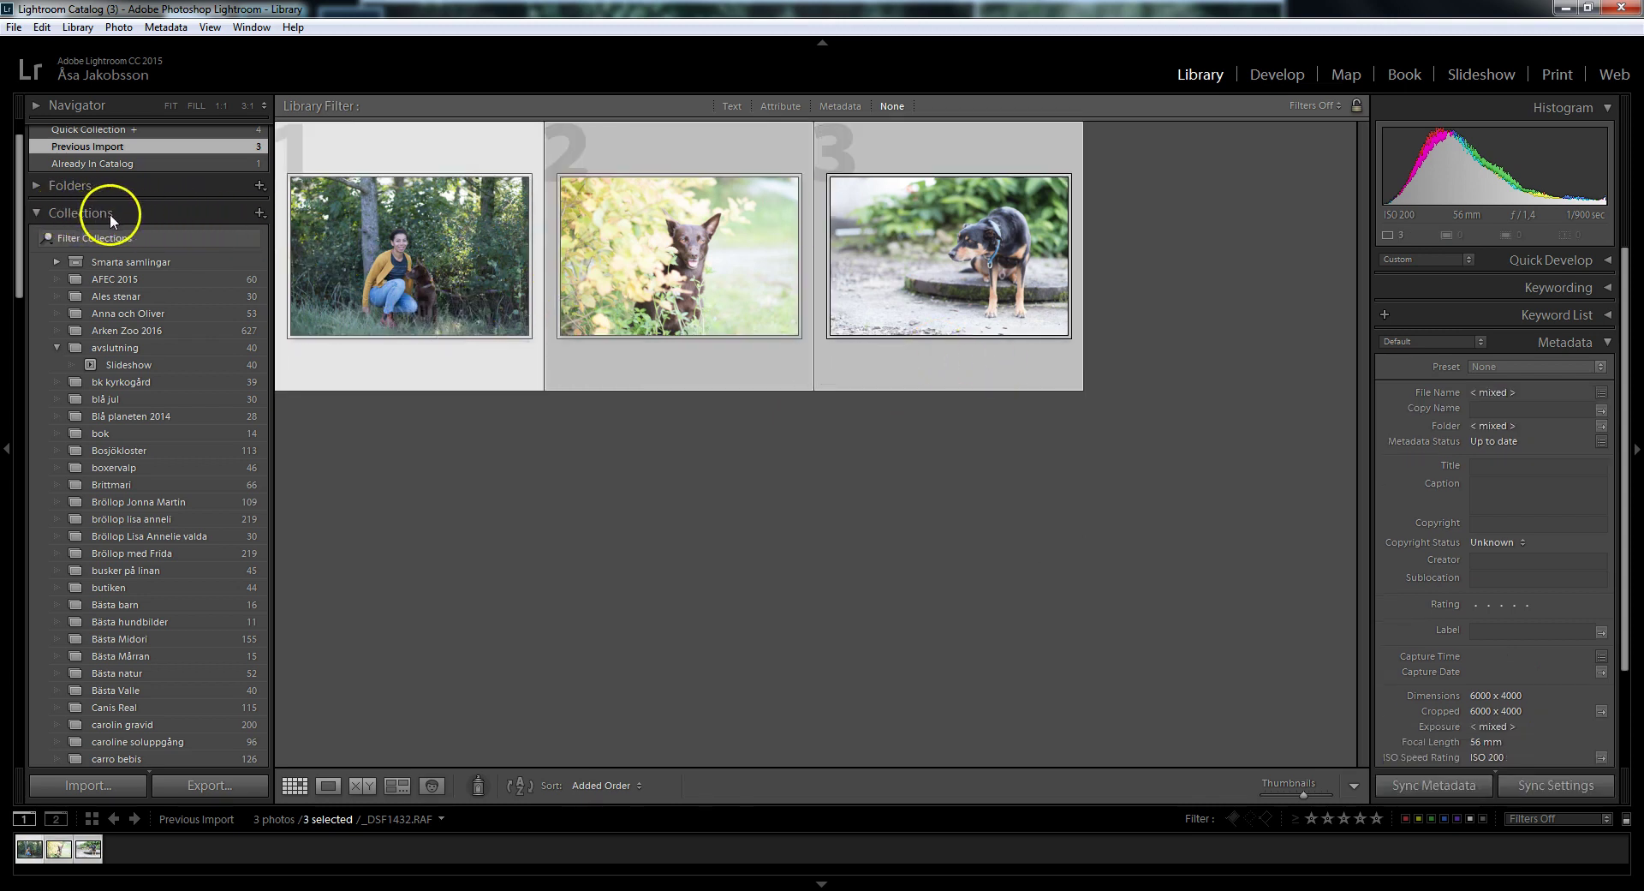
# Step: Create a collection named 'v 40' containing the three selected photos
pyautogui.click(259, 213)
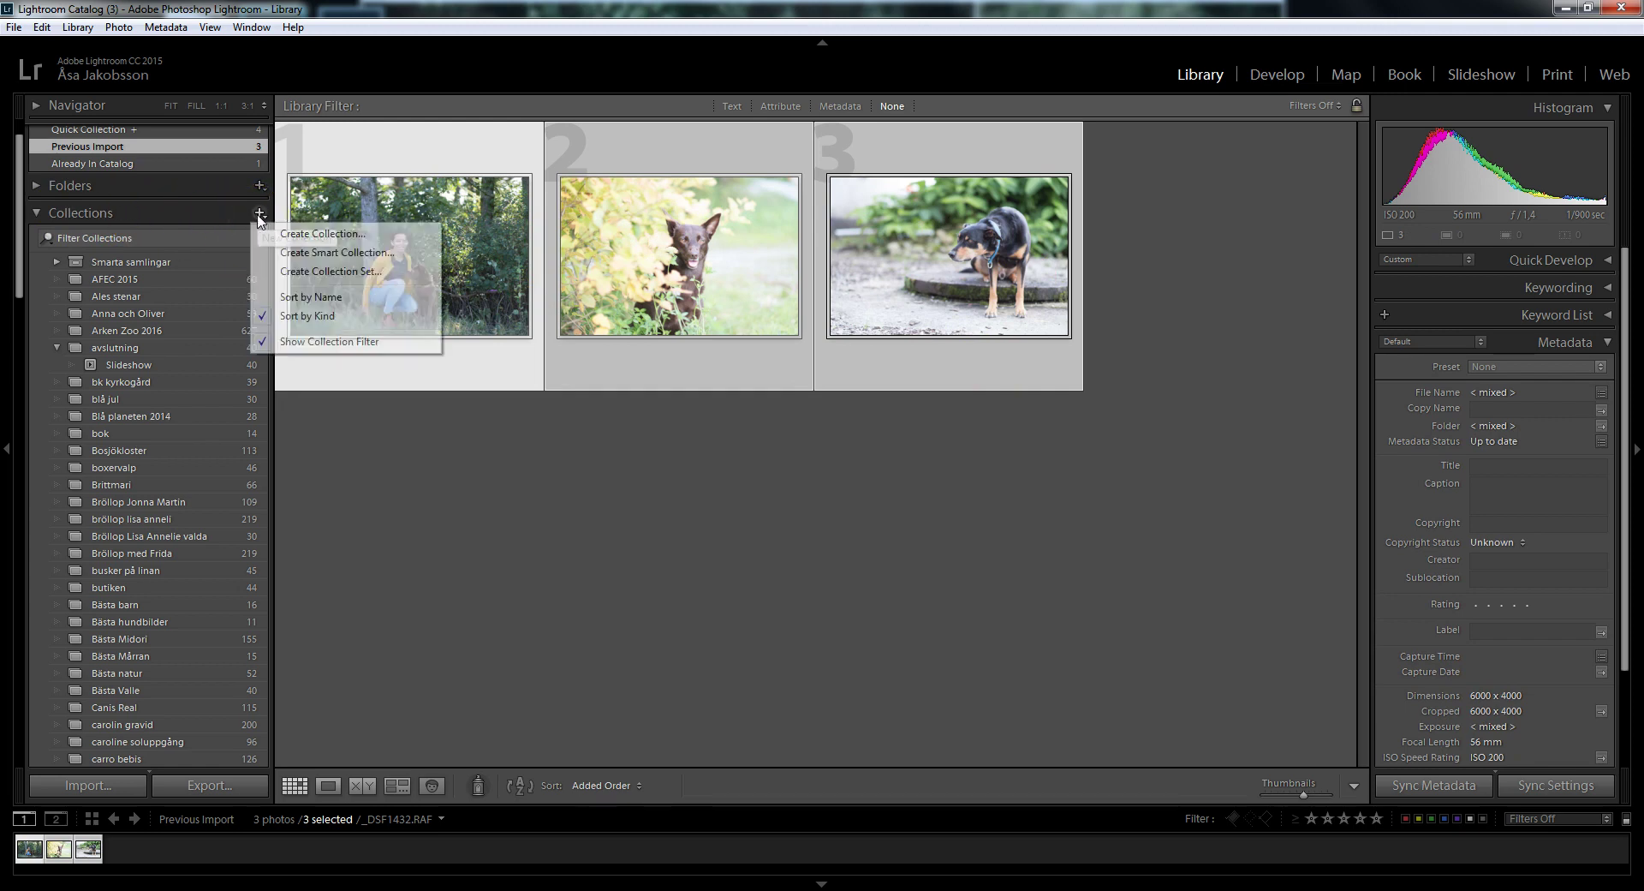
pyautogui.click(304, 233)
pyautogui.write('v 40')
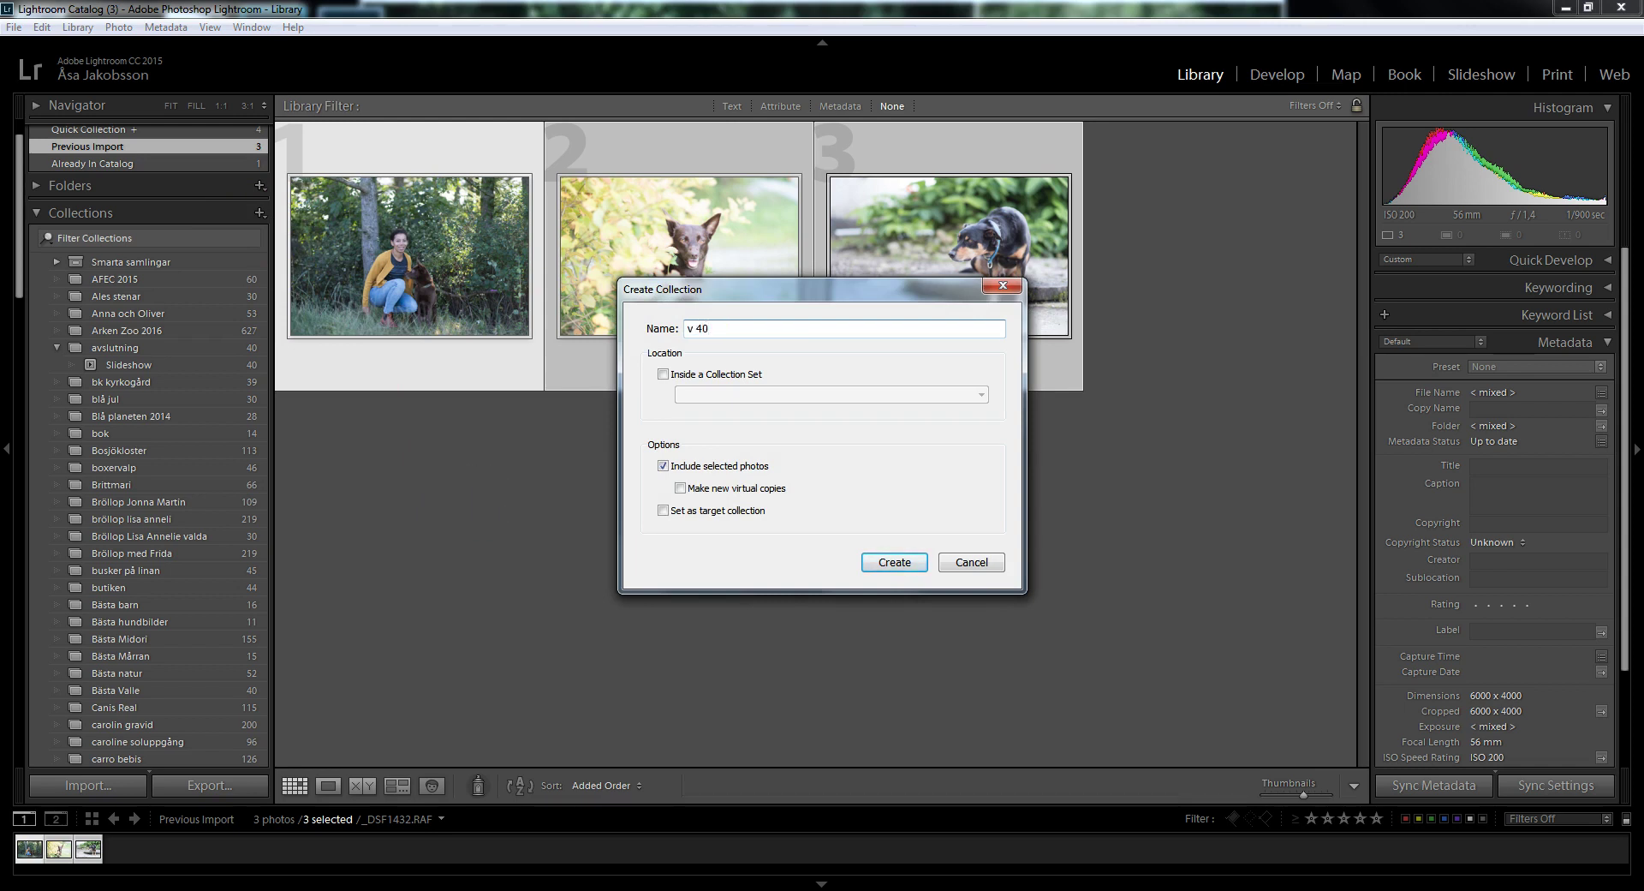
pyautogui.click(898, 562)
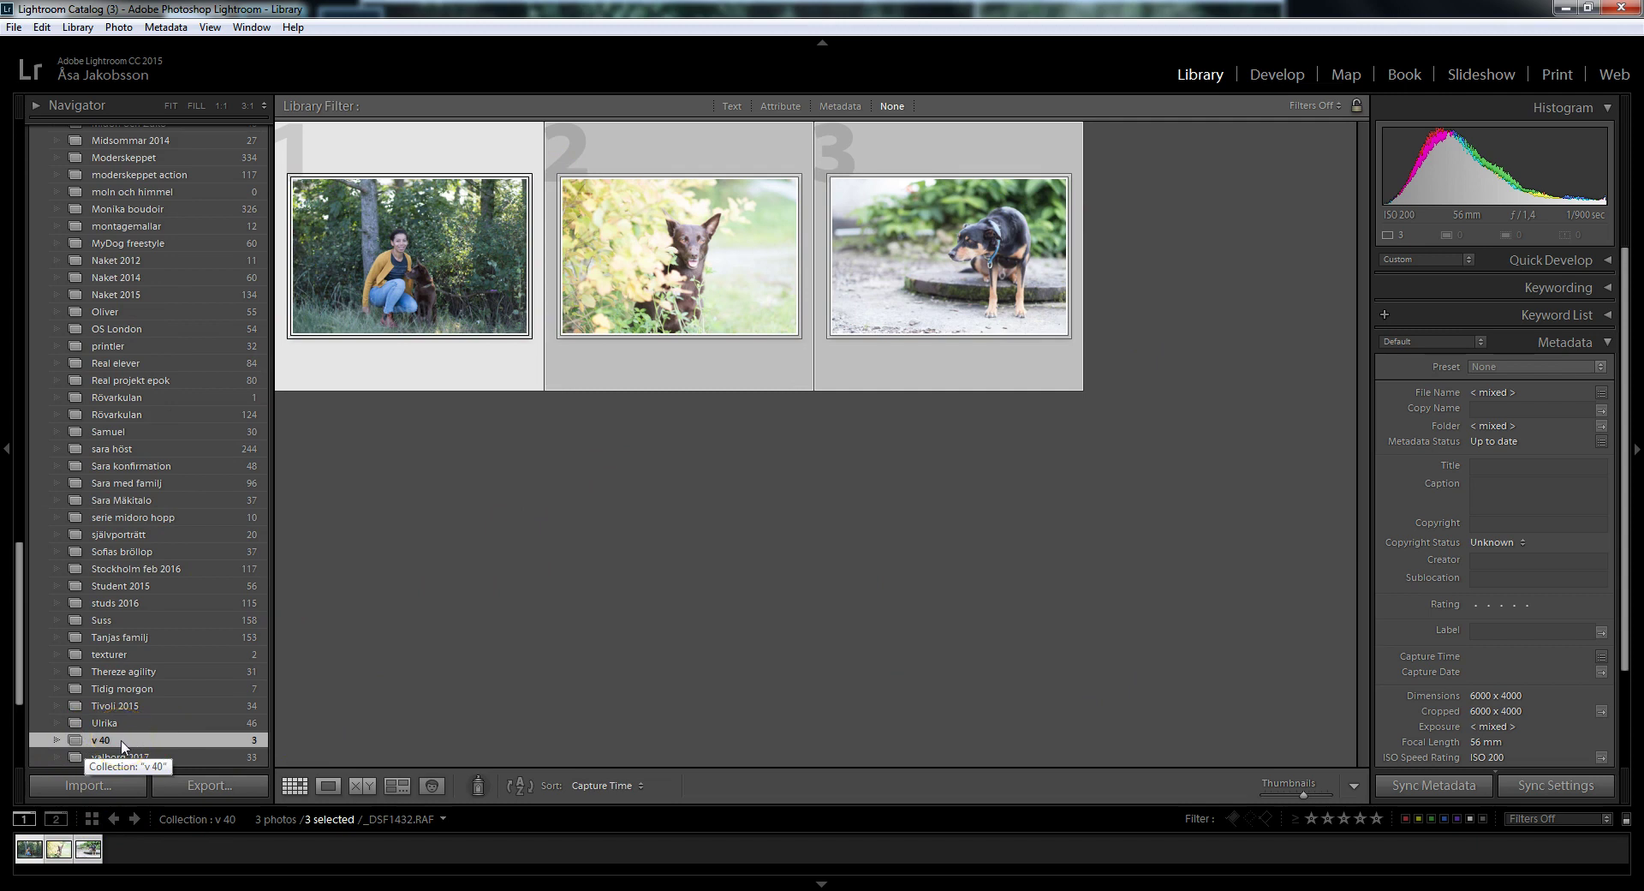
pyautogui.scroll(5, 103, 656)
pyautogui.scroll(5, 105, 657)
pyautogui.scroll(5, 106, 657)
pyautogui.scroll(5, 105, 657)
pyautogui.scroll(5, 105, 657)
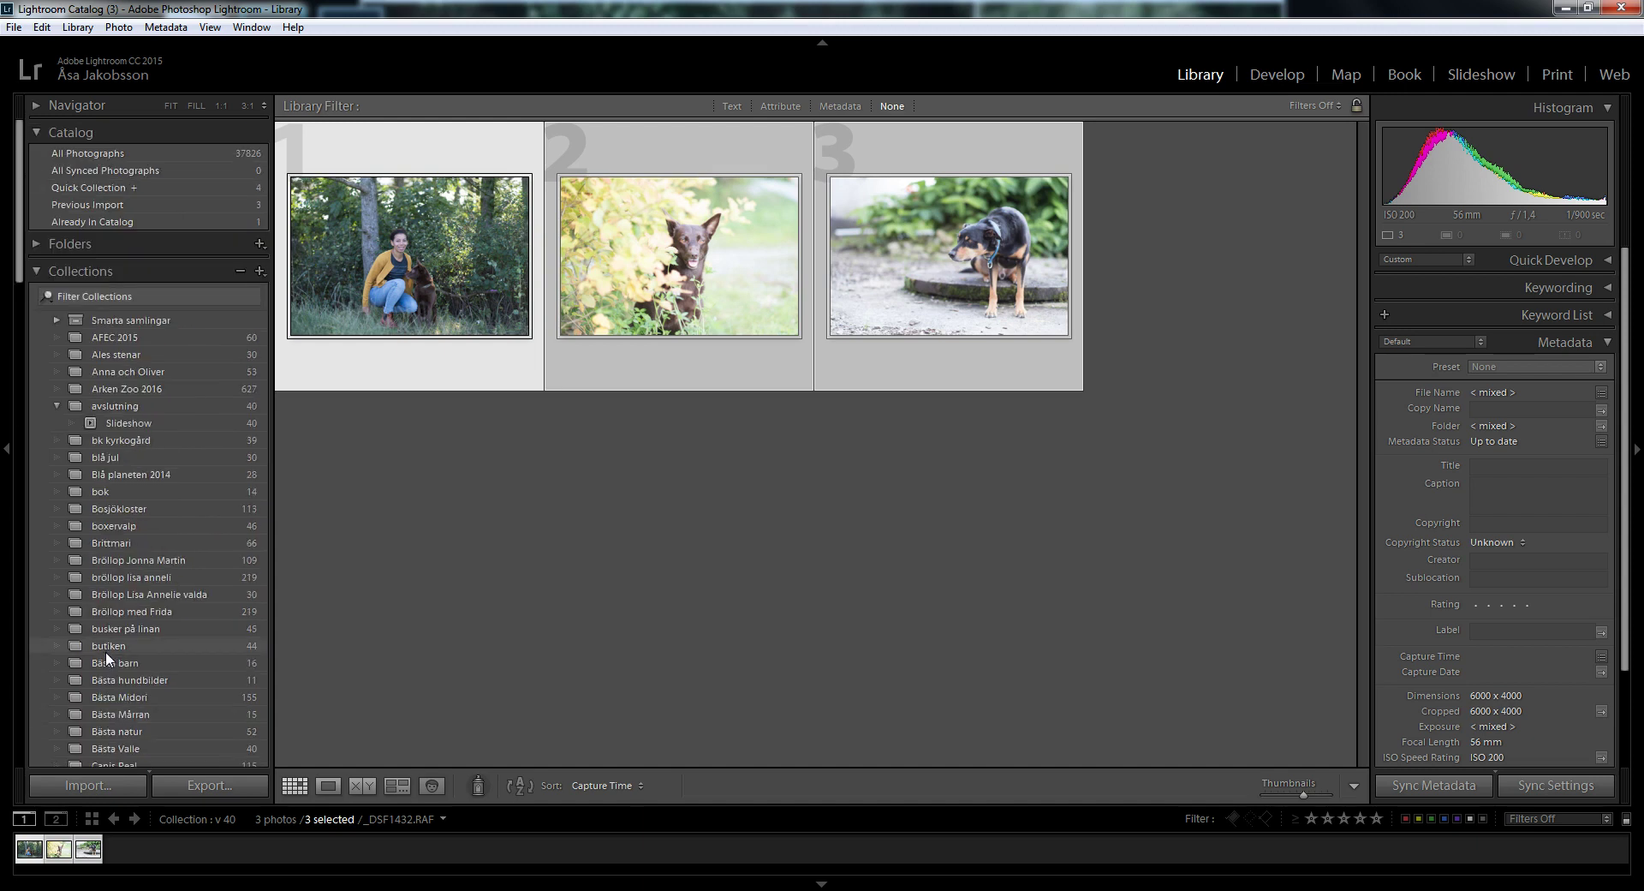
pyautogui.scroll(-7, 144, 615)
pyautogui.scroll(-5, 144, 617)
pyautogui.scroll(-10, 144, 617)
pyautogui.scroll(-5, 144, 617)
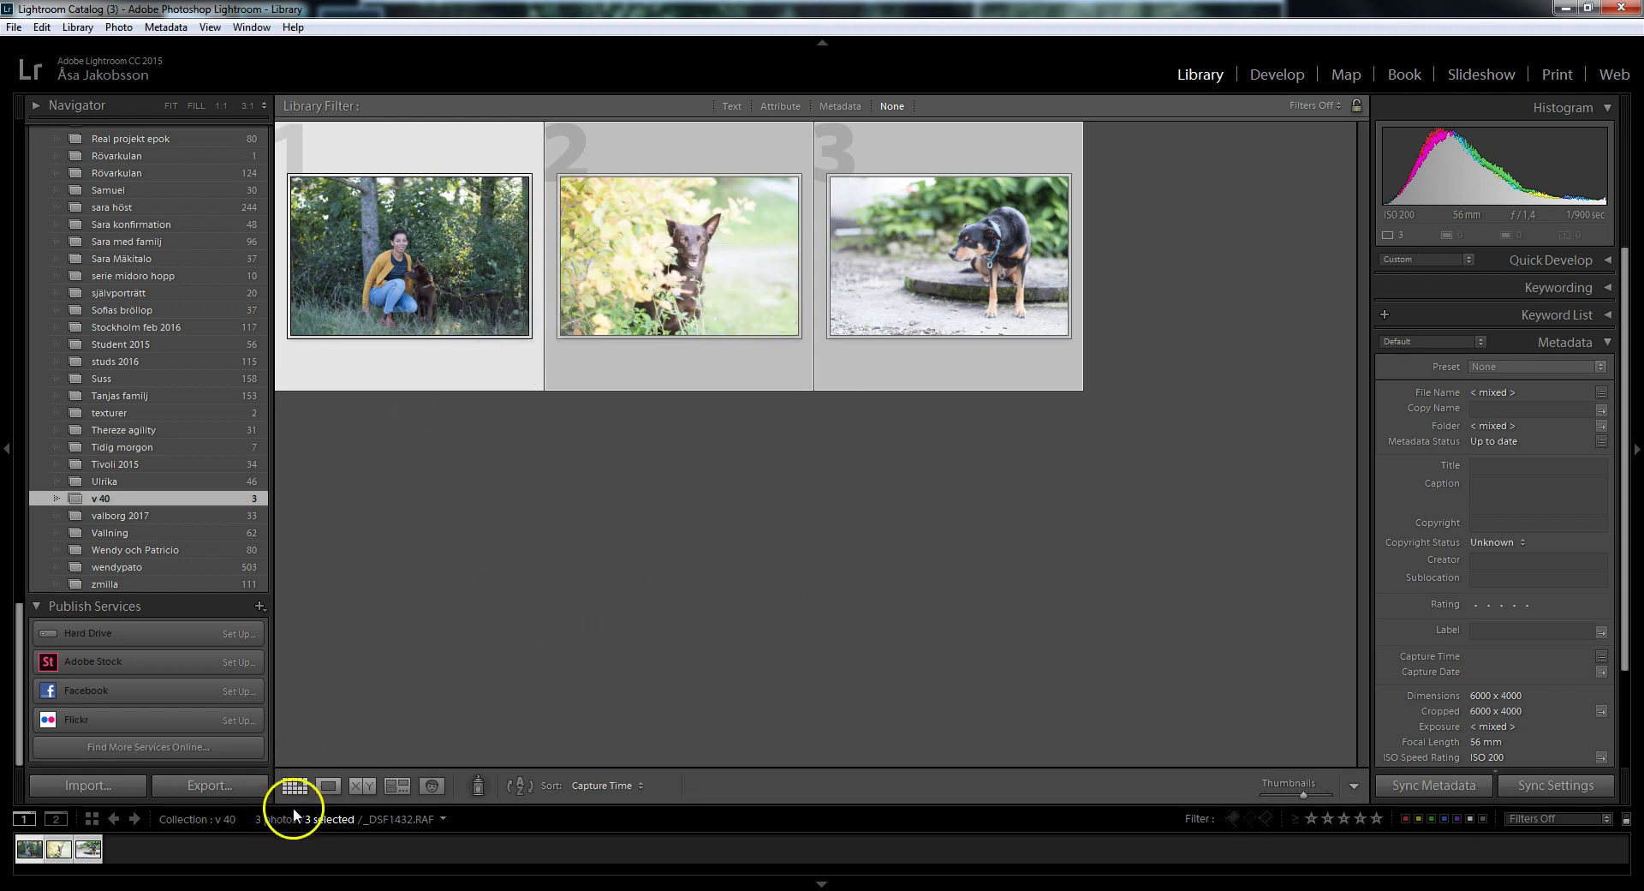
pyautogui.click(328, 793)
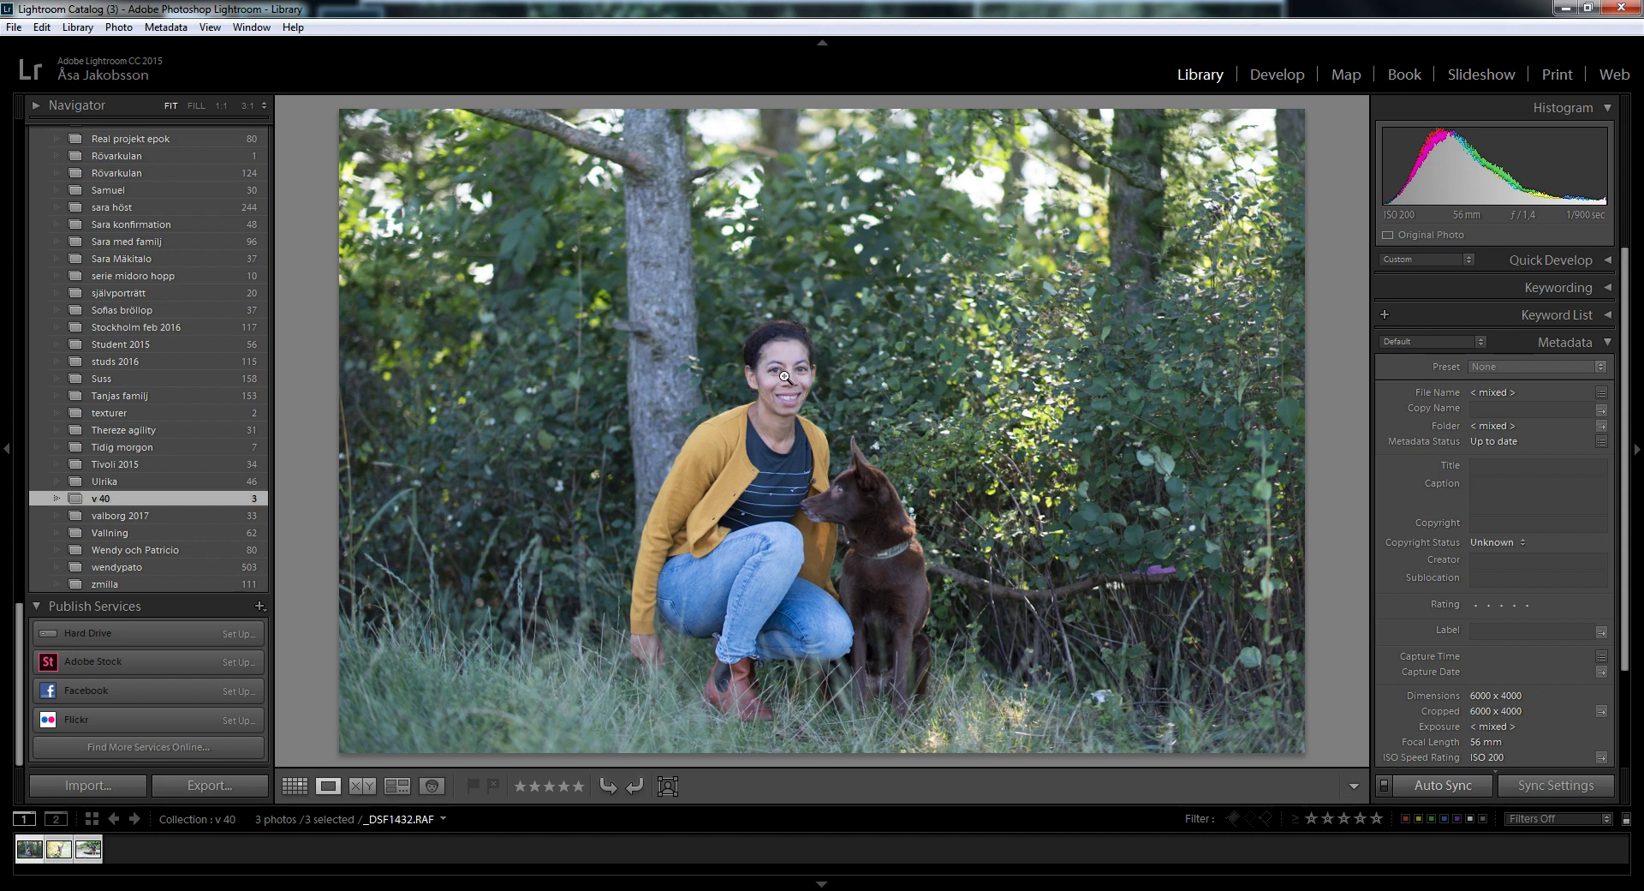
pyautogui.click(784, 376)
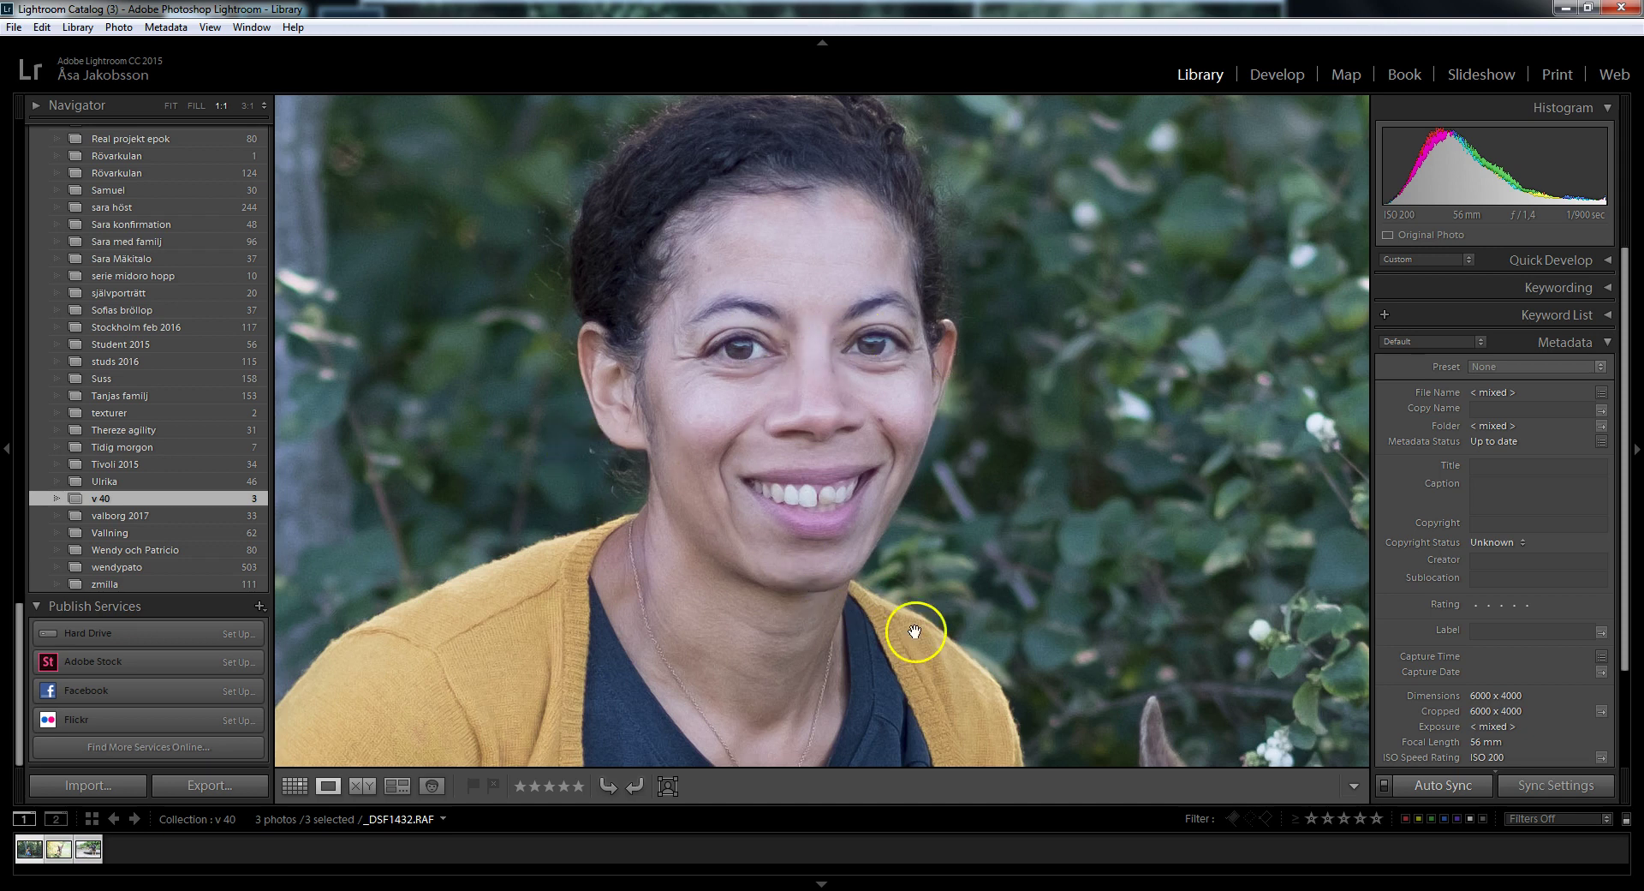
pyautogui.moveTo(1076, 613)
pyautogui.mouseDown()
pyautogui.moveTo(919, 645)
pyautogui.moveTo(965, 368)
pyautogui.mouseUp()
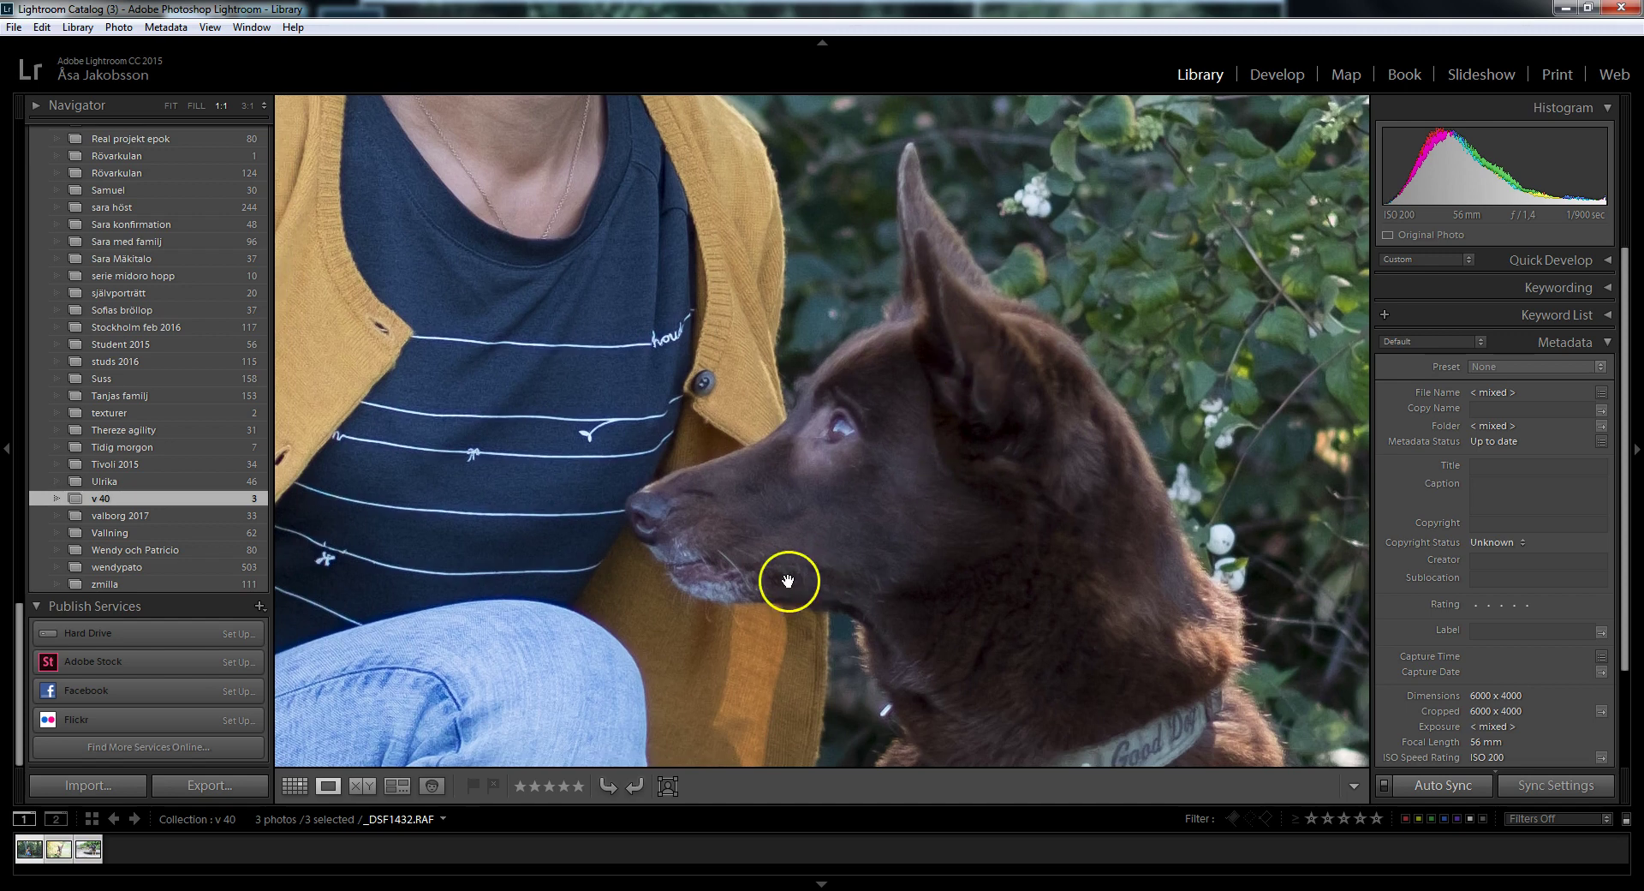
pyautogui.moveTo(786, 580); pyautogui.dragTo(1054, 499)
pyautogui.moveTo(927, 396)
pyautogui.mouseDown()
pyautogui.moveTo(836, 649)
pyautogui.moveTo(845, 680)
pyautogui.mouseUp()
pyautogui.moveTo(925, 243)
pyautogui.mouseDown()
pyautogui.moveTo(841, 562)
pyautogui.moveTo(676, 368)
pyautogui.mouseUp()
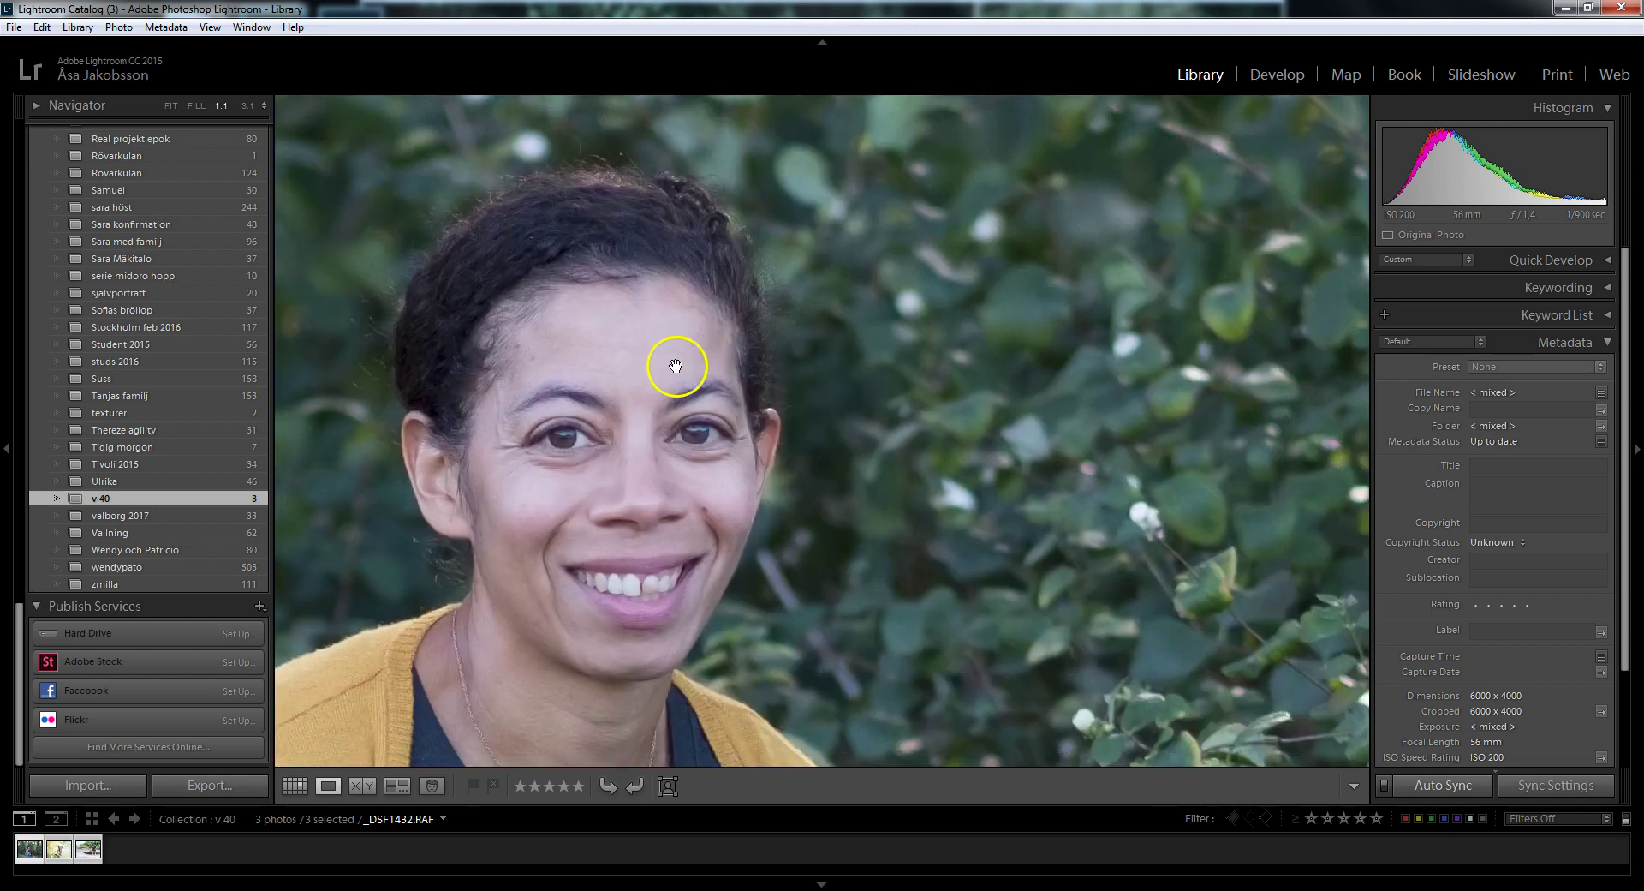
pyautogui.click(753, 437)
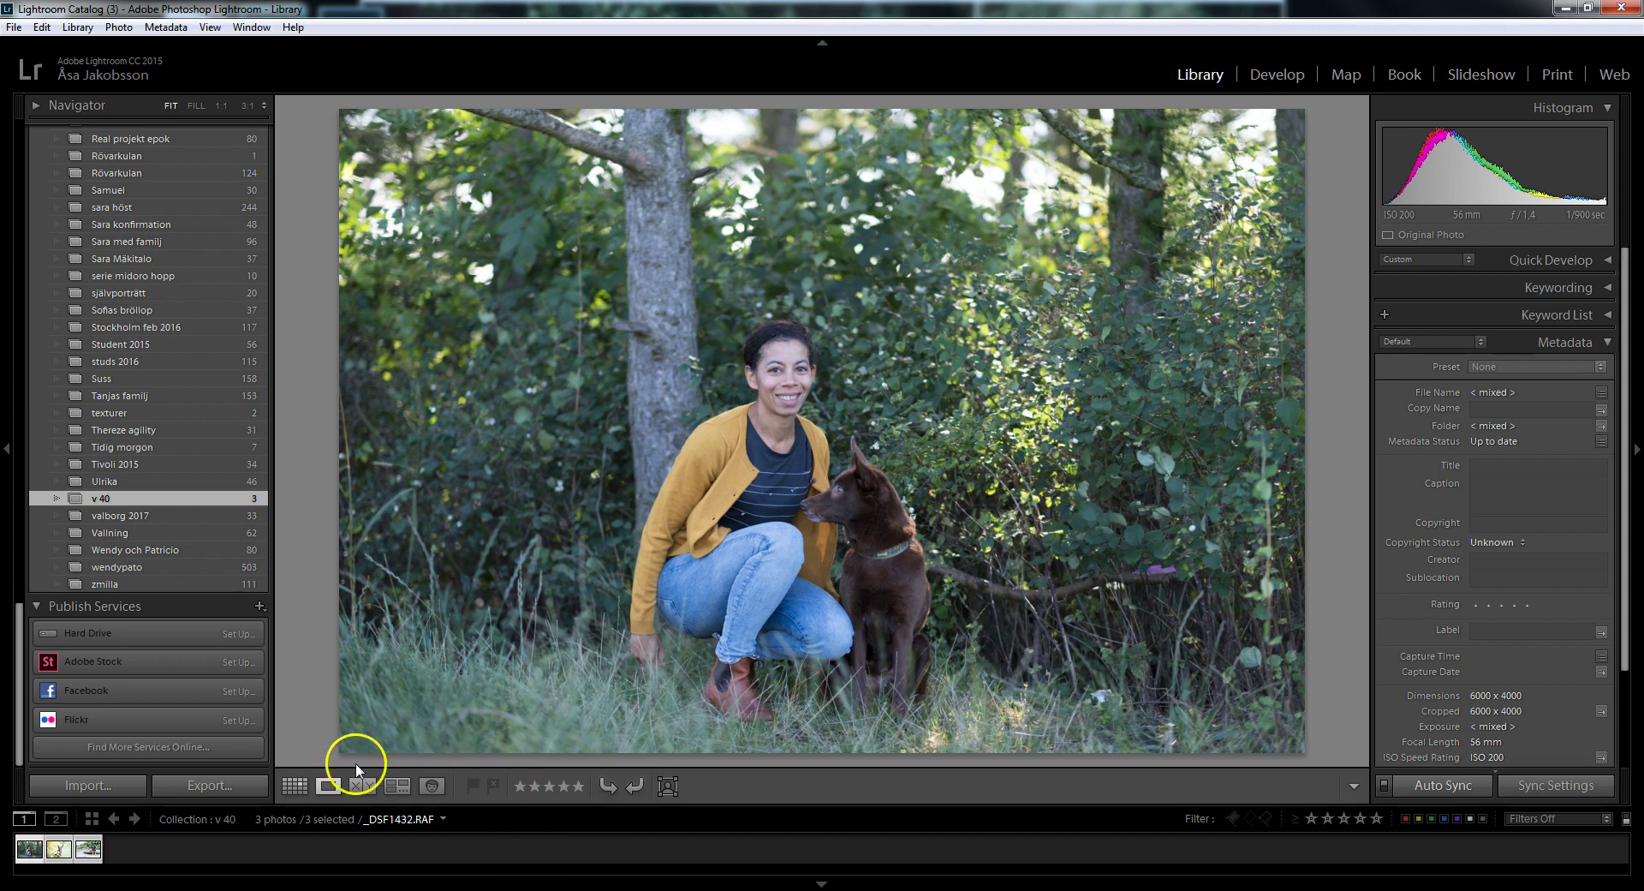
pyautogui.click(295, 786)
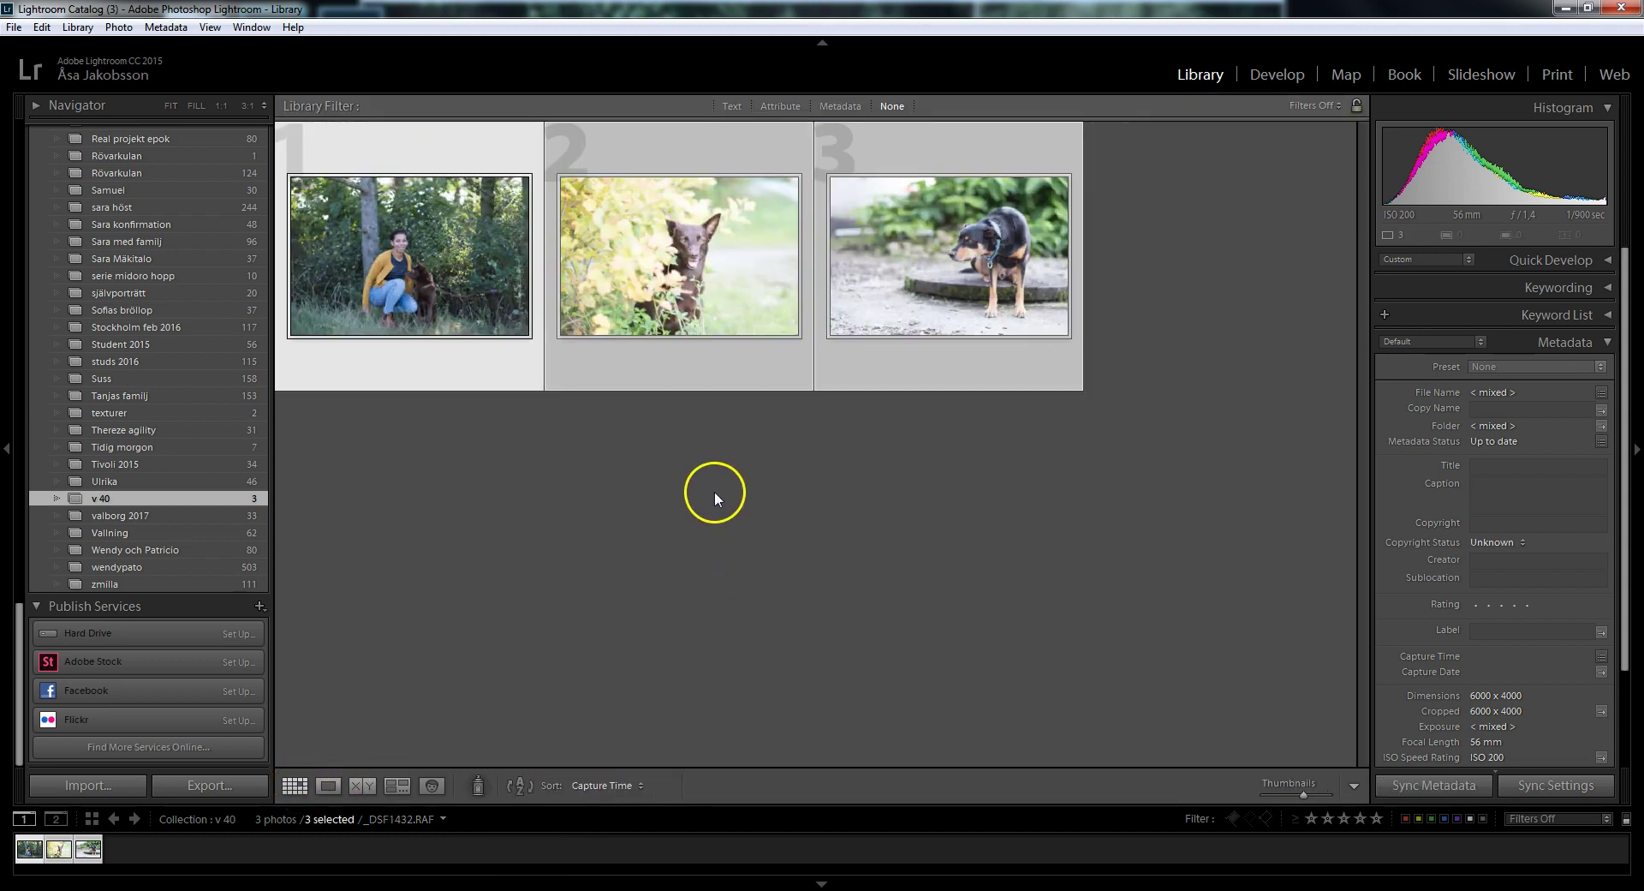
# Step: Select the side-facing dog photo, thumbnail 3, and open it in Develop
pyautogui.click(690, 319)
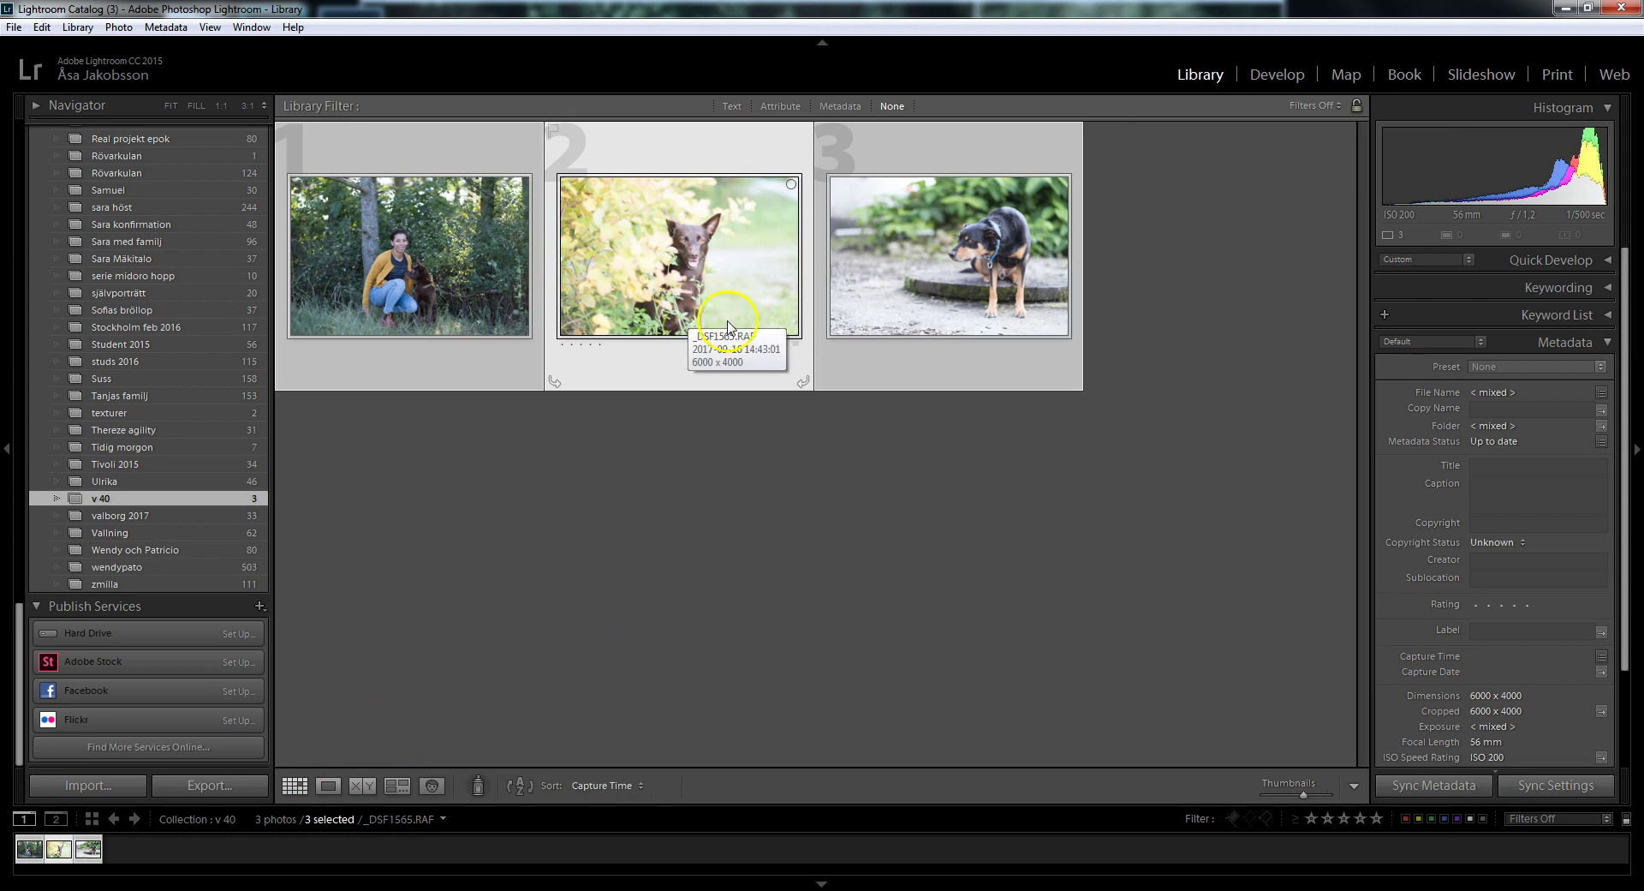
pyautogui.click(962, 326)
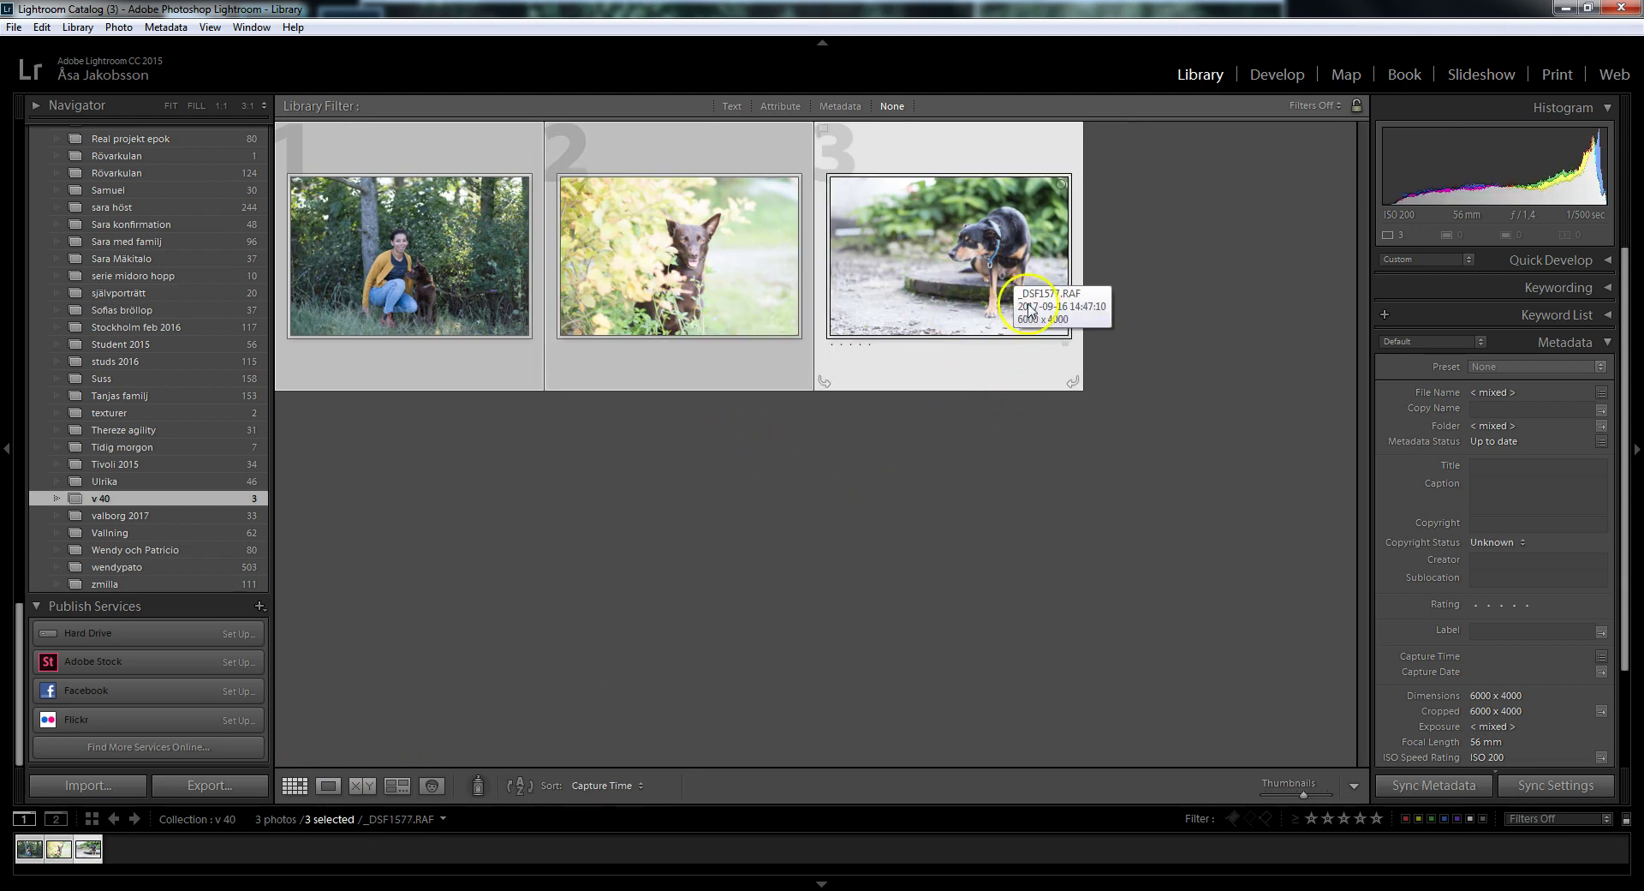
pyautogui.click(1276, 75)
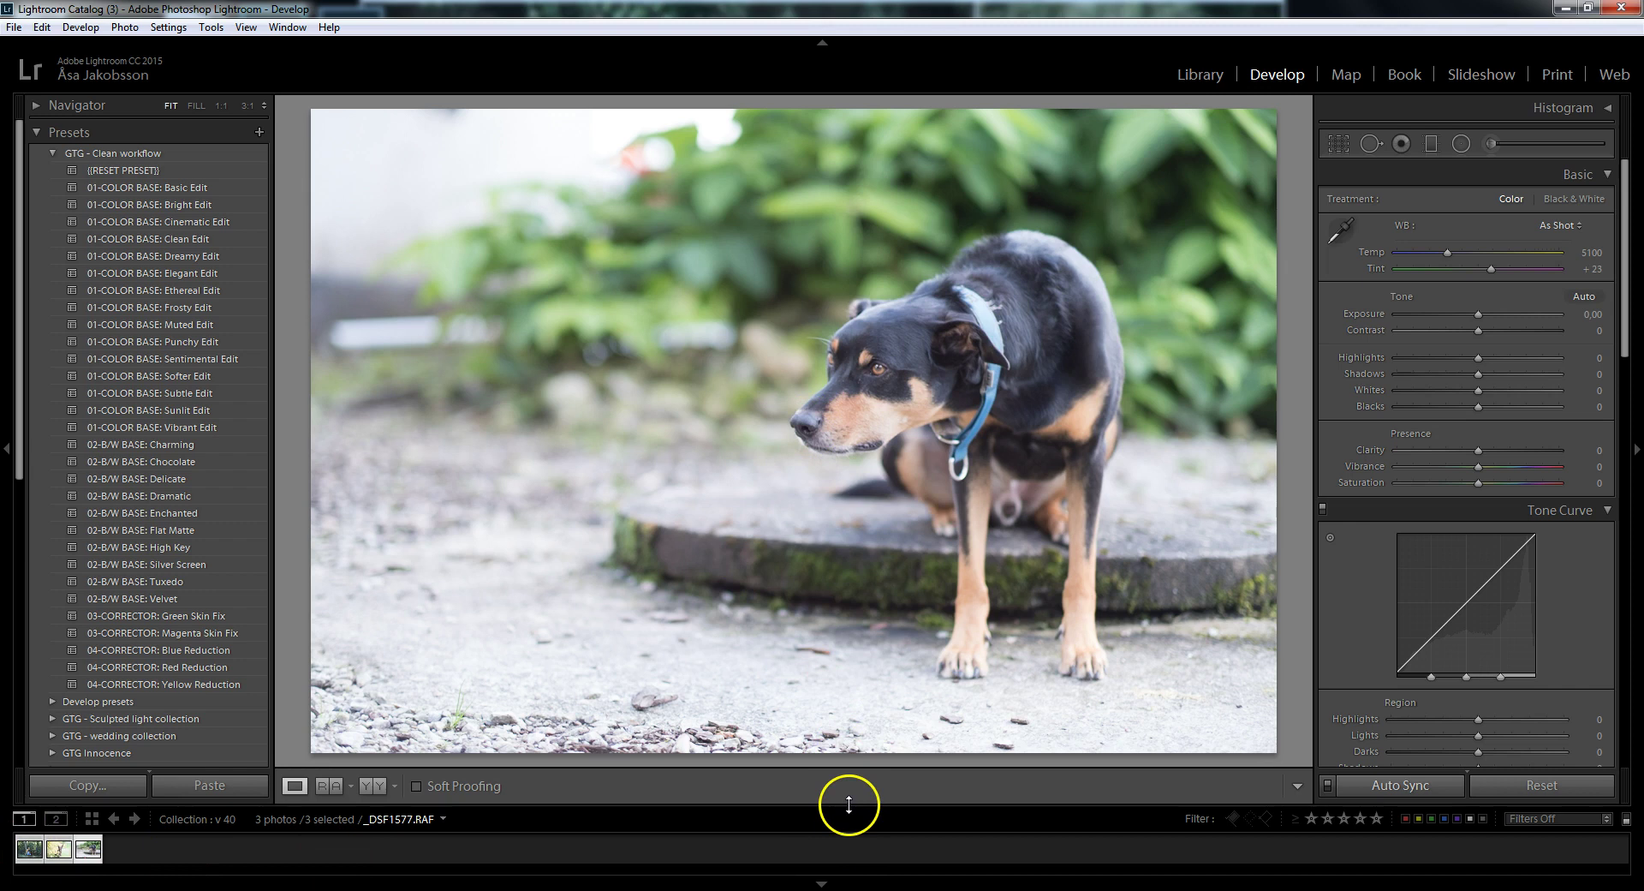
# Step: Enlarge the filmstrip and collapse the Tone Curve, HSL and Split Toning panels
pyautogui.moveTo(849, 803); pyautogui.dragTo(852, 737)
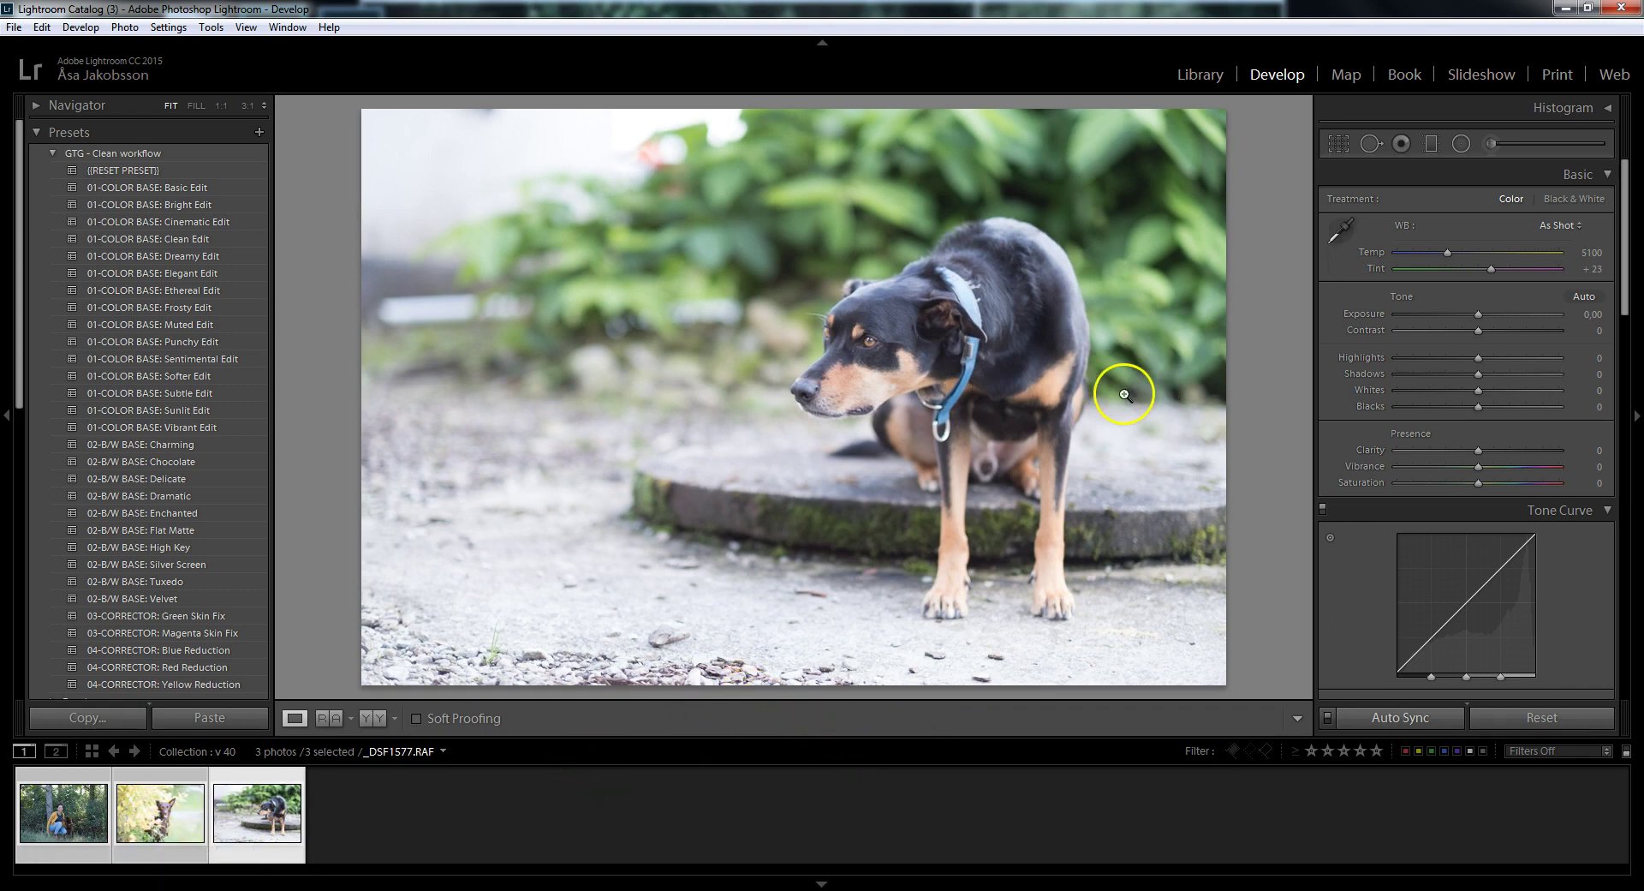
pyautogui.moveTo(1625, 205)
pyautogui.mouseDown()
pyautogui.moveTo(1625, 417)
pyautogui.moveTo(1621, 235)
pyautogui.mouseUp()
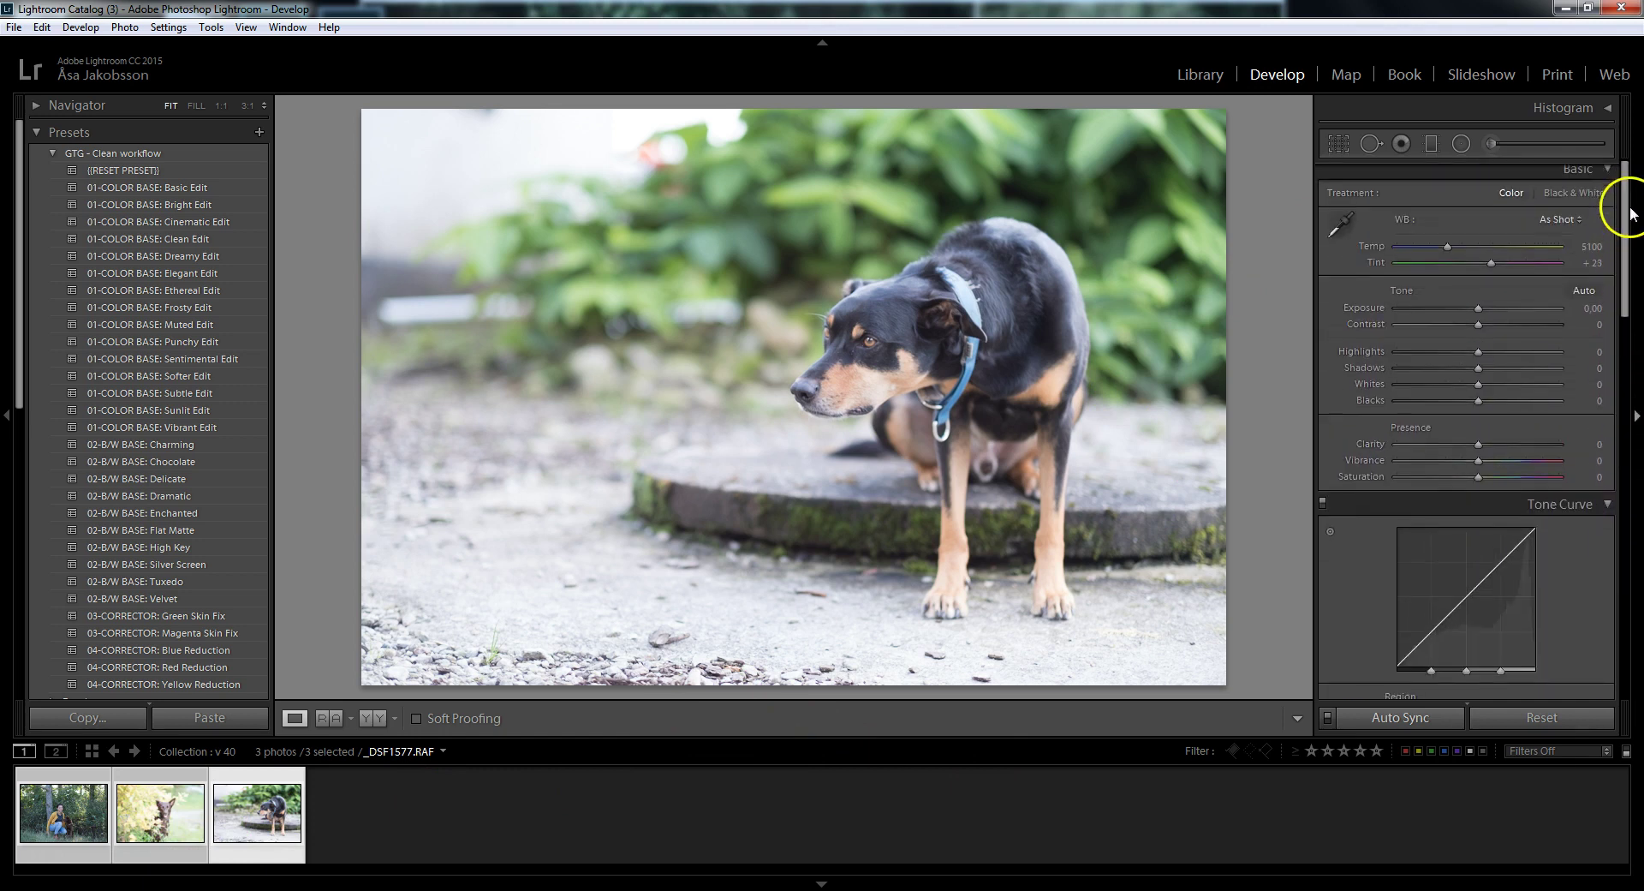
pyautogui.click(1607, 506)
pyautogui.click(1608, 529)
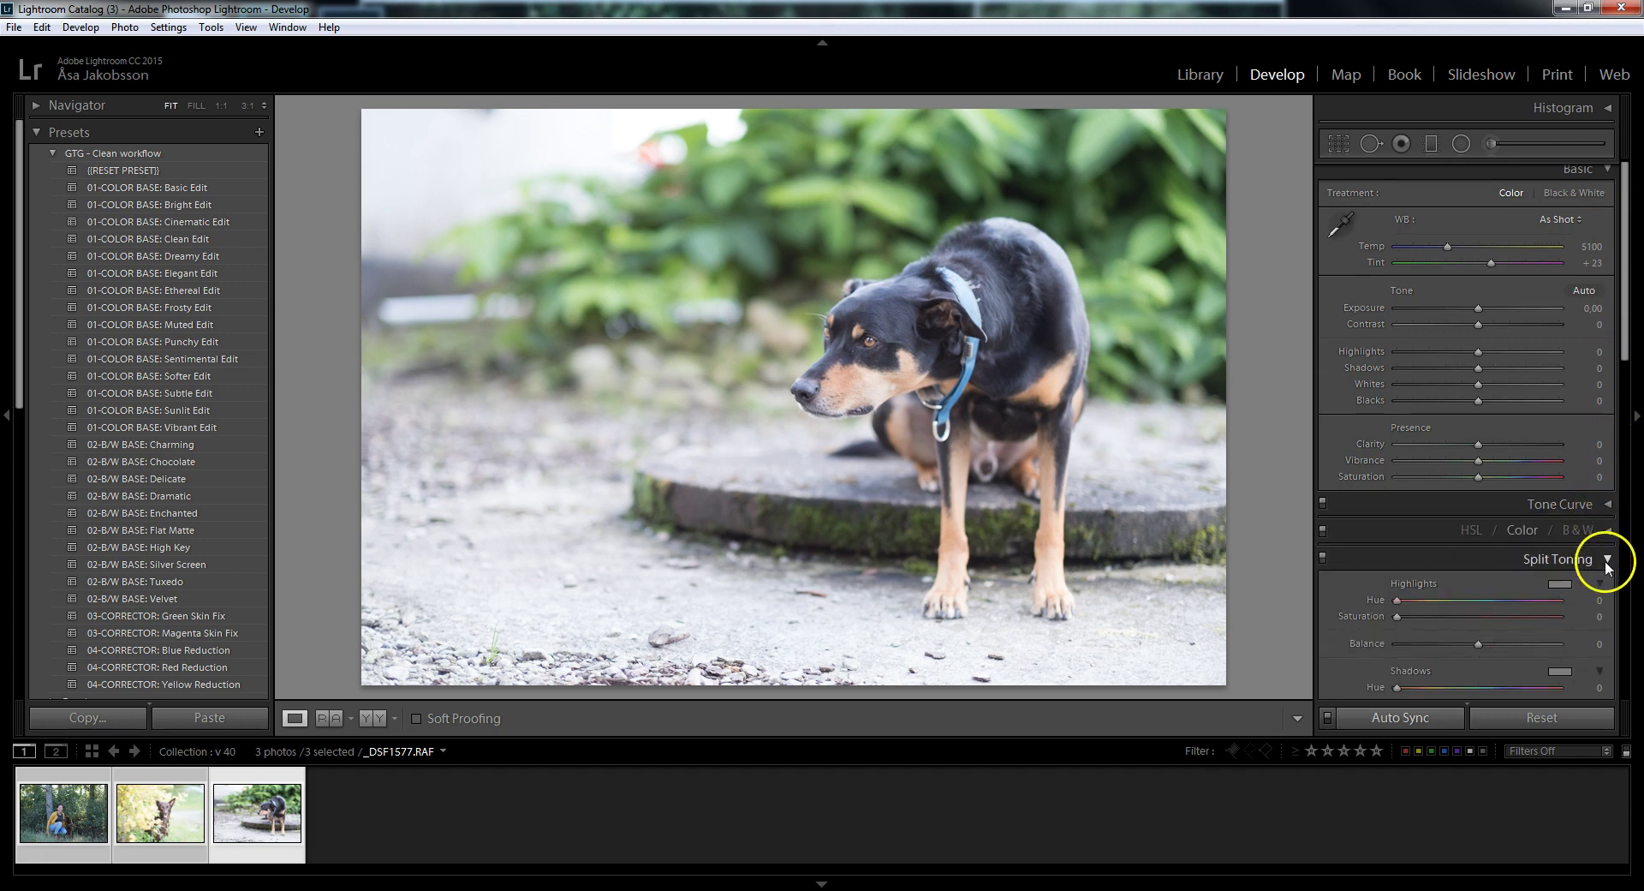
pyautogui.click(1607, 561)
# Step: Inspect the Detail, Lens Corrections and Effects panels, then return to the Basic panel
pyautogui.click(1608, 504)
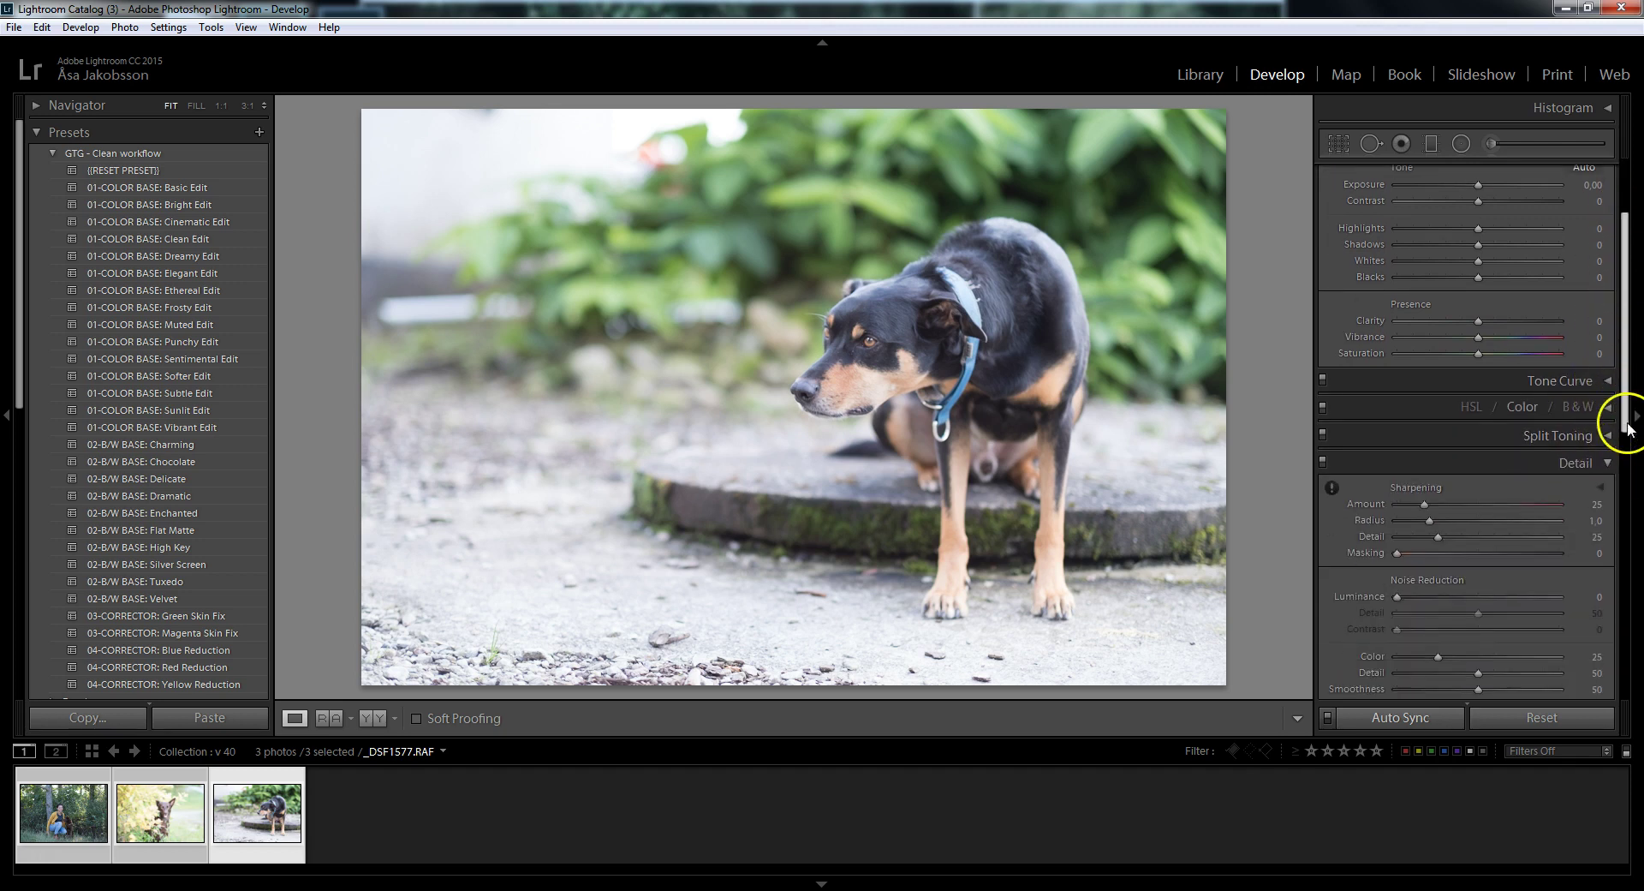
pyautogui.click(1609, 464)
pyautogui.click(1607, 489)
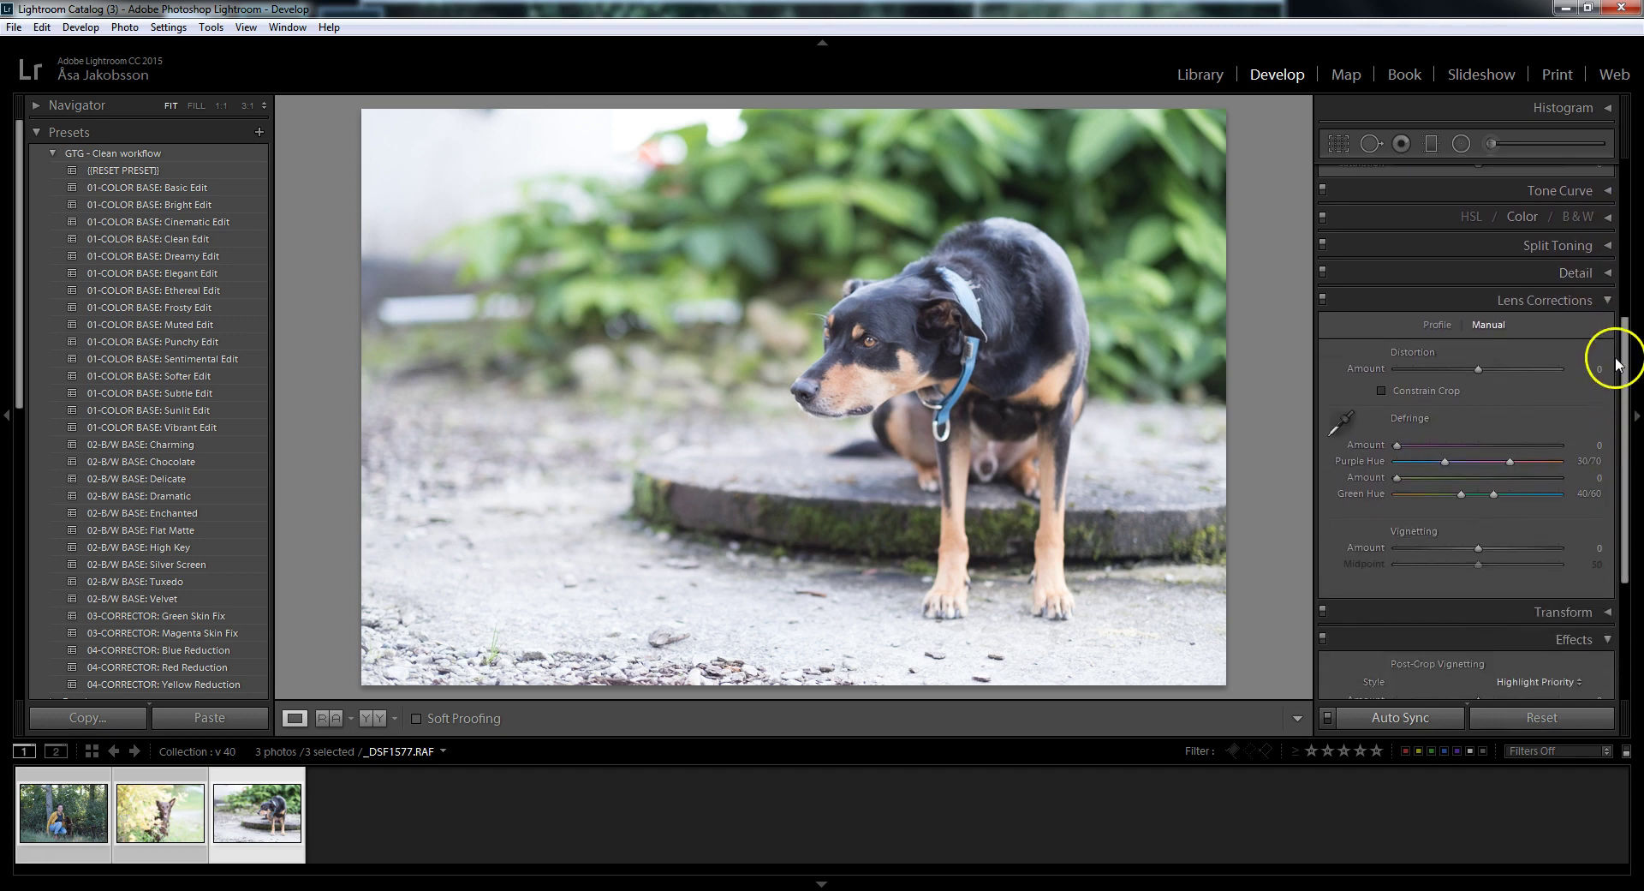
pyautogui.click(1608, 301)
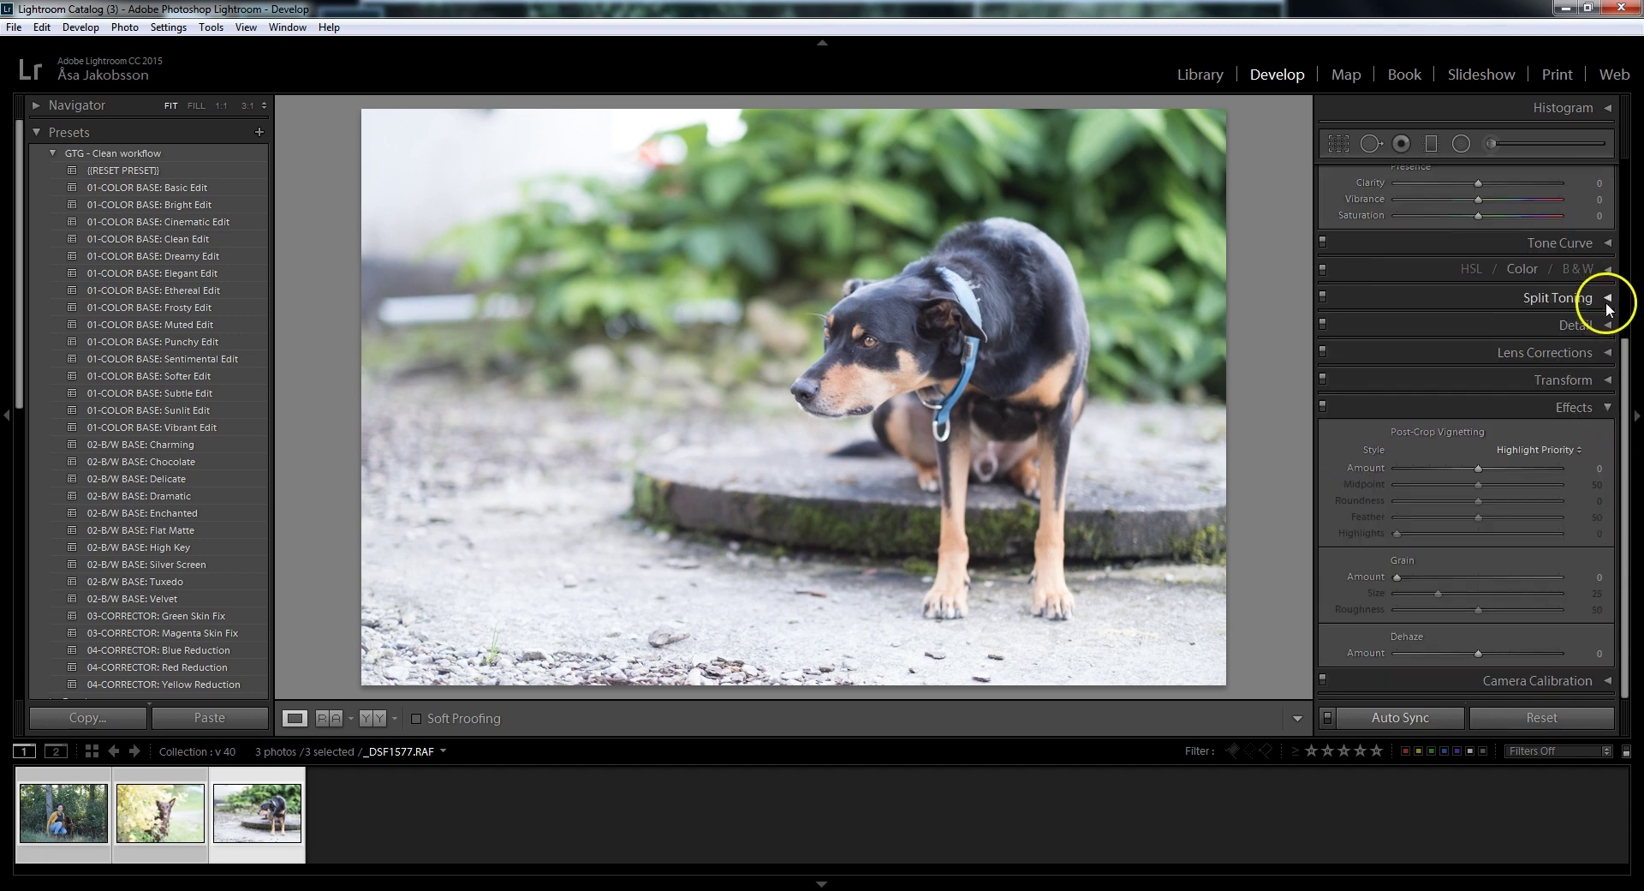
pyautogui.click(1608, 407)
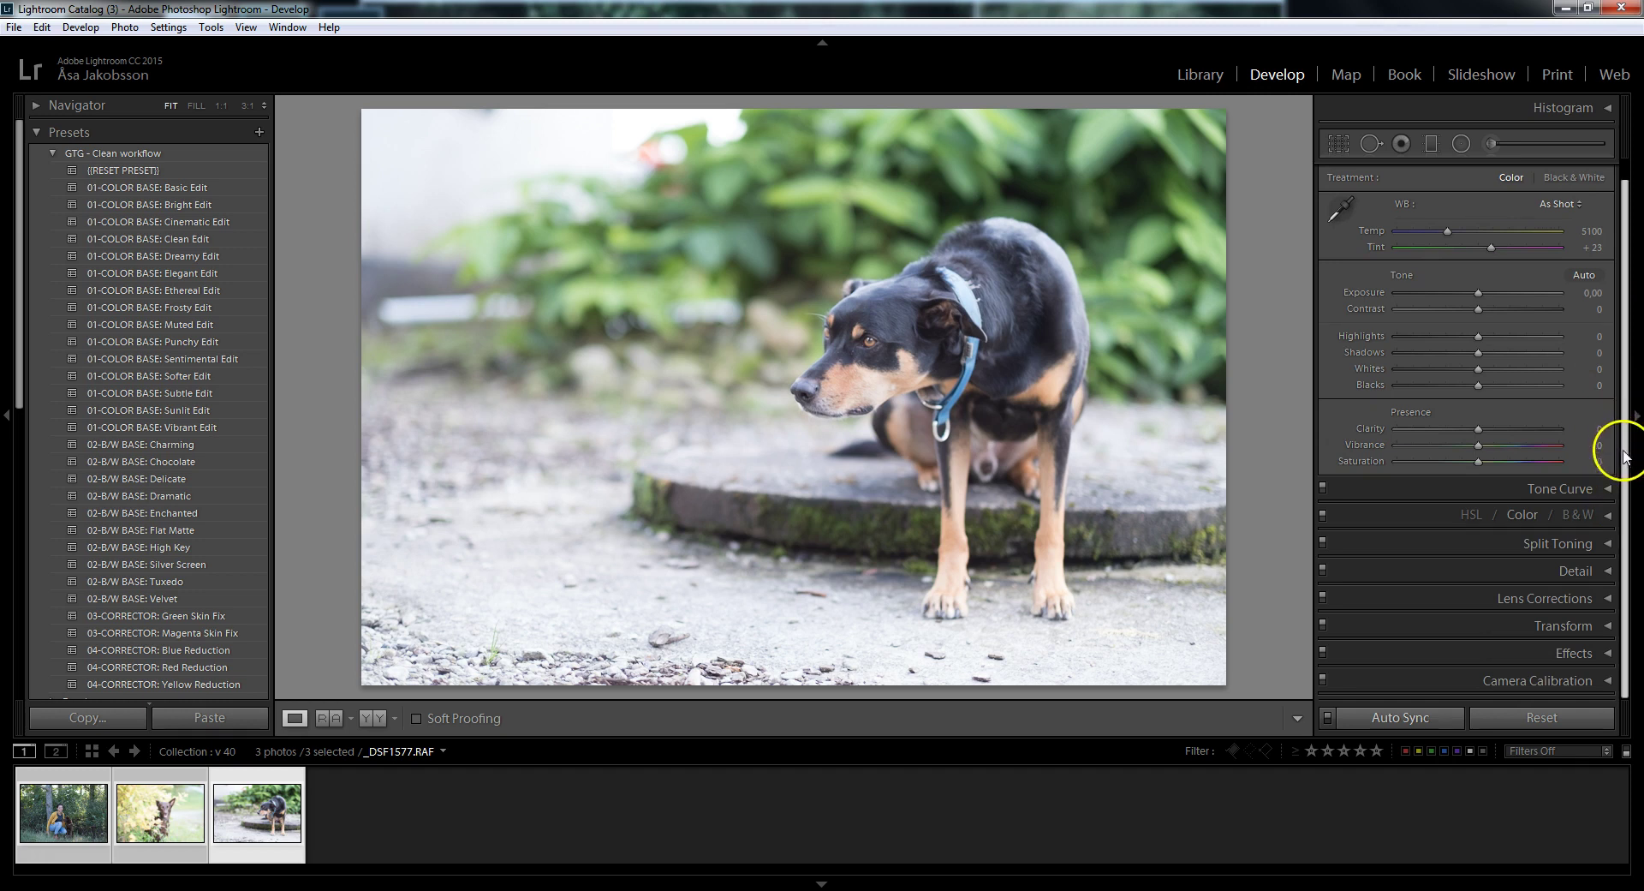
pyautogui.scroll(1, 1626, 455)
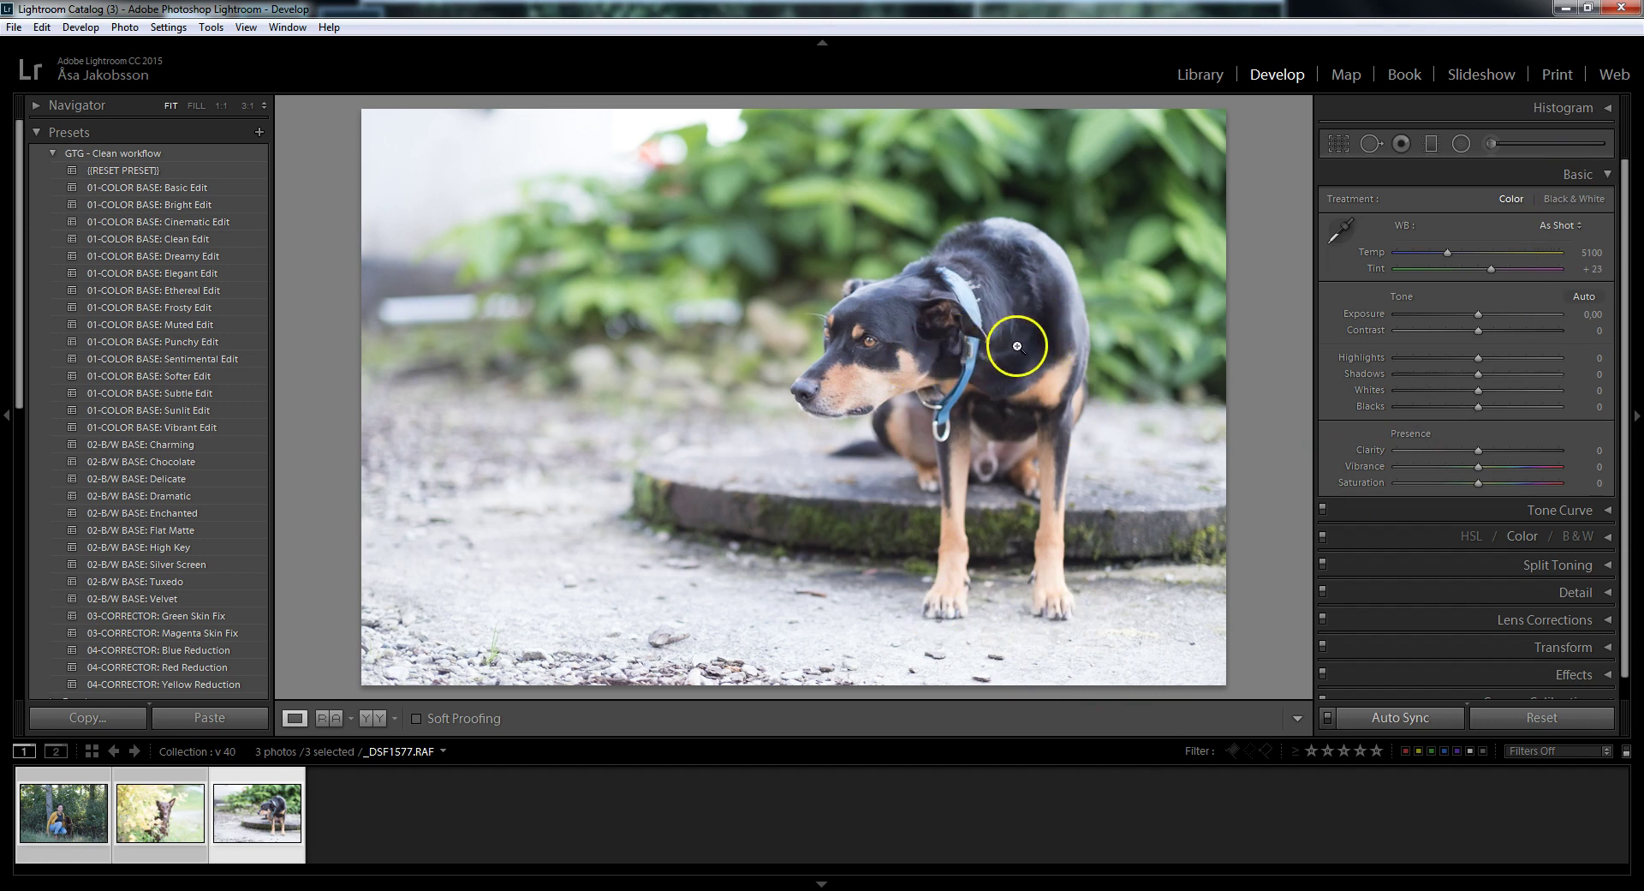
# Step: Try exposure −0.42, contrast +29 and shadows +39, then apply Auto tone and lower exposure to −0.16
pyautogui.moveTo(1482, 315); pyautogui.dragTo(1474, 317)
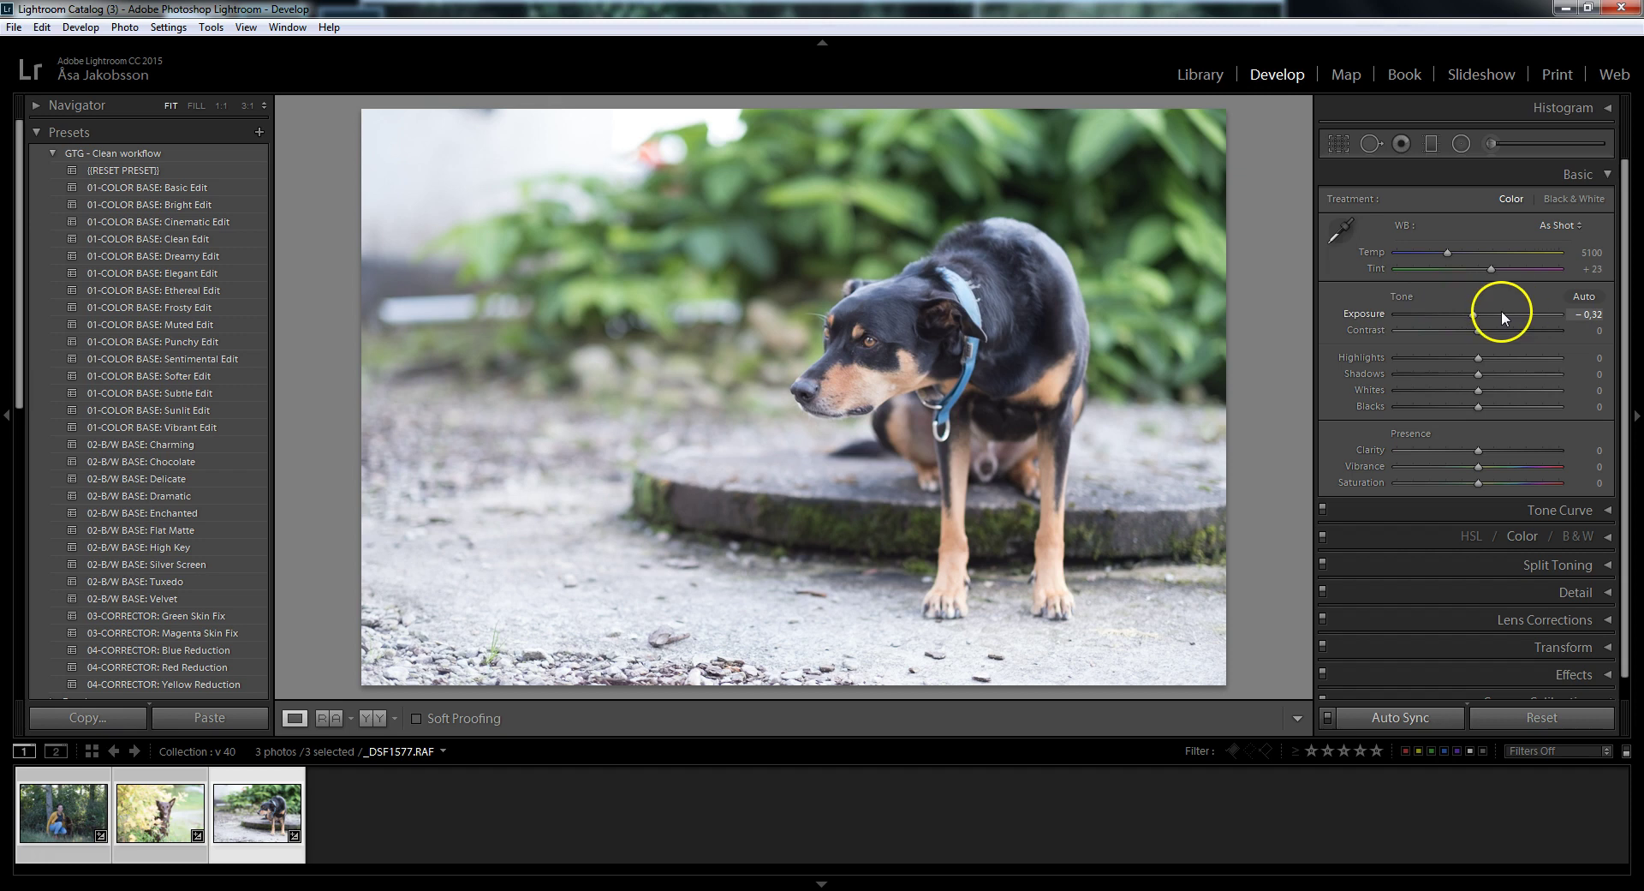
pyautogui.moveTo(1474, 317); pyautogui.dragTo(1471, 319)
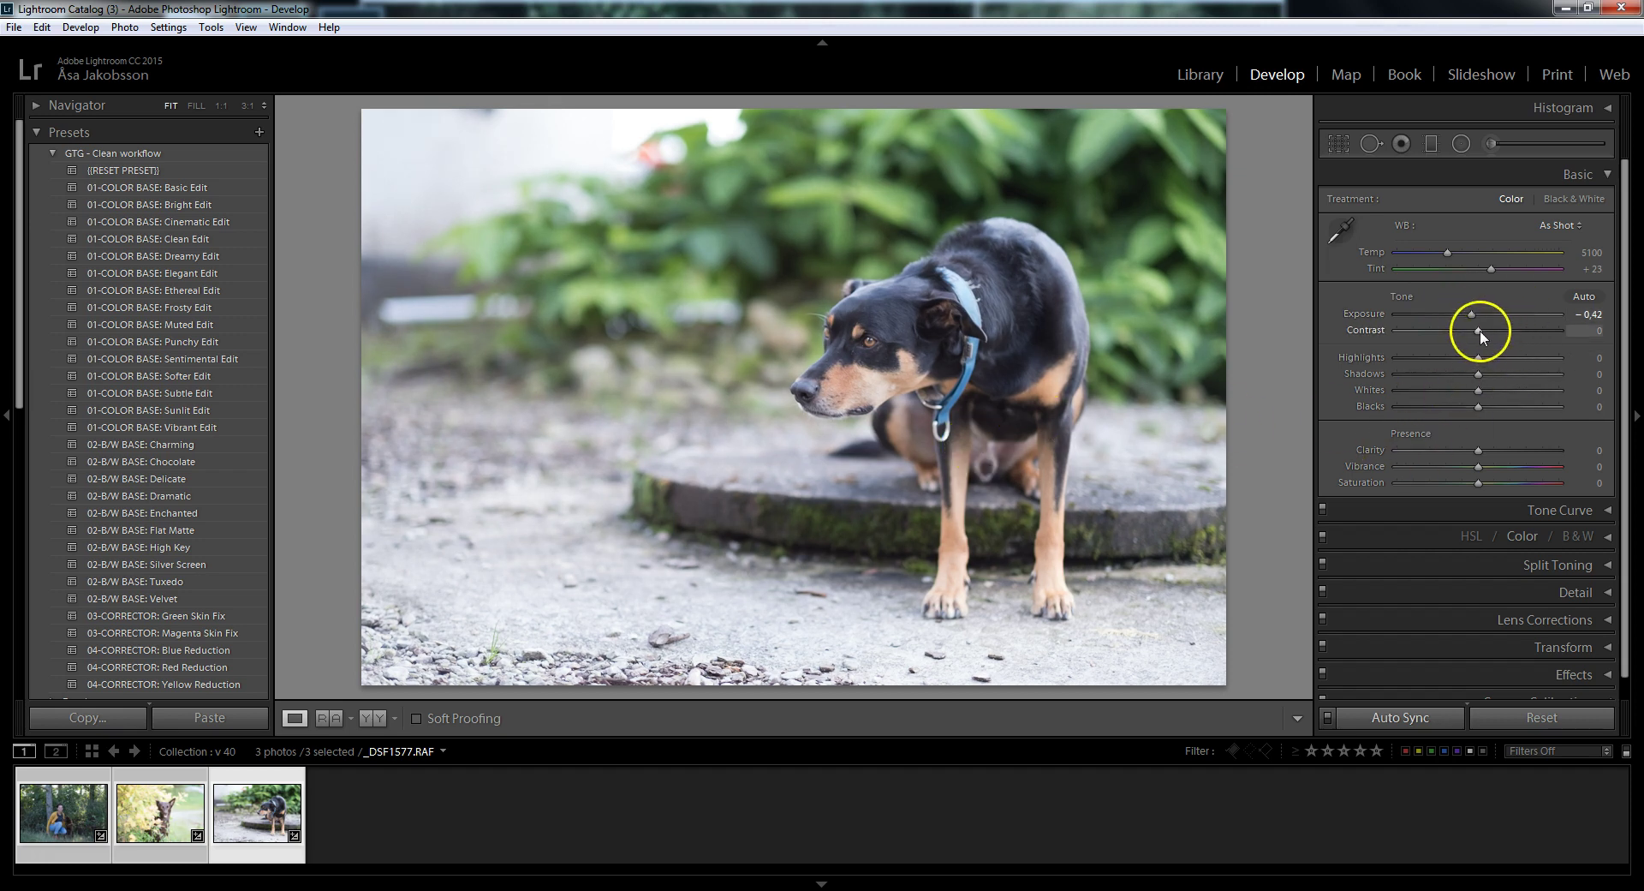
pyautogui.moveTo(1470, 331)
pyautogui.mouseDown()
pyautogui.moveTo(1444, 331)
pyautogui.moveTo(1534, 358)
pyautogui.moveTo(1439, 352)
pyautogui.moveTo(1497, 357)
pyautogui.moveTo(1456, 353)
pyautogui.mouseUp()
pyautogui.click(1479, 375)
pyautogui.moveTo(1503, 375); pyautogui.dragTo(1479, 394)
pyautogui.click(1483, 391)
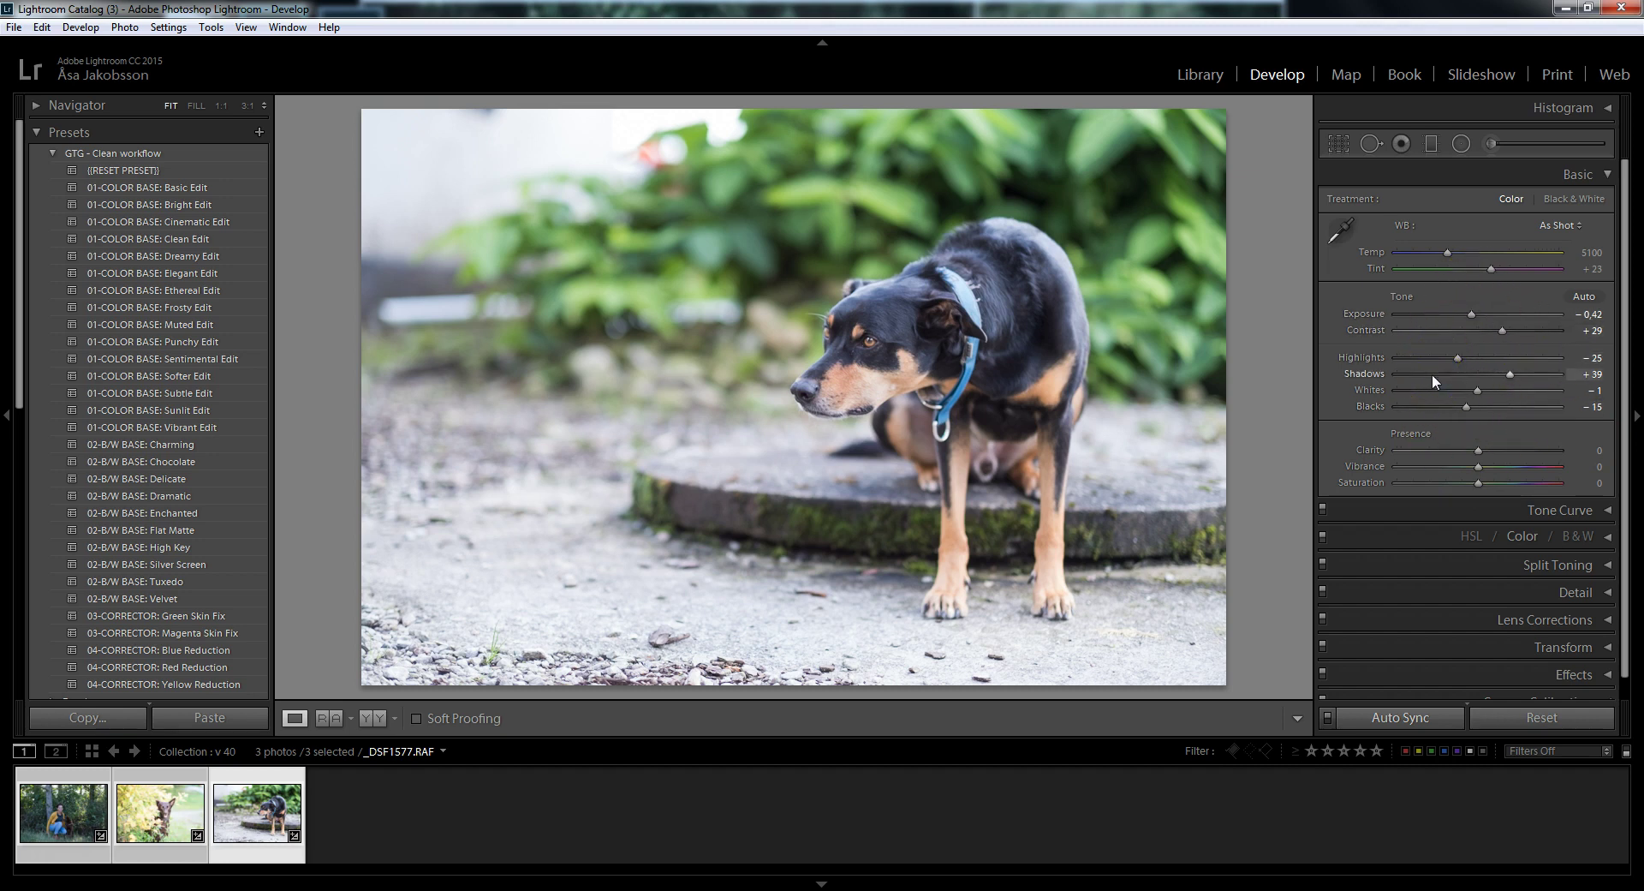
pyautogui.click(1585, 303)
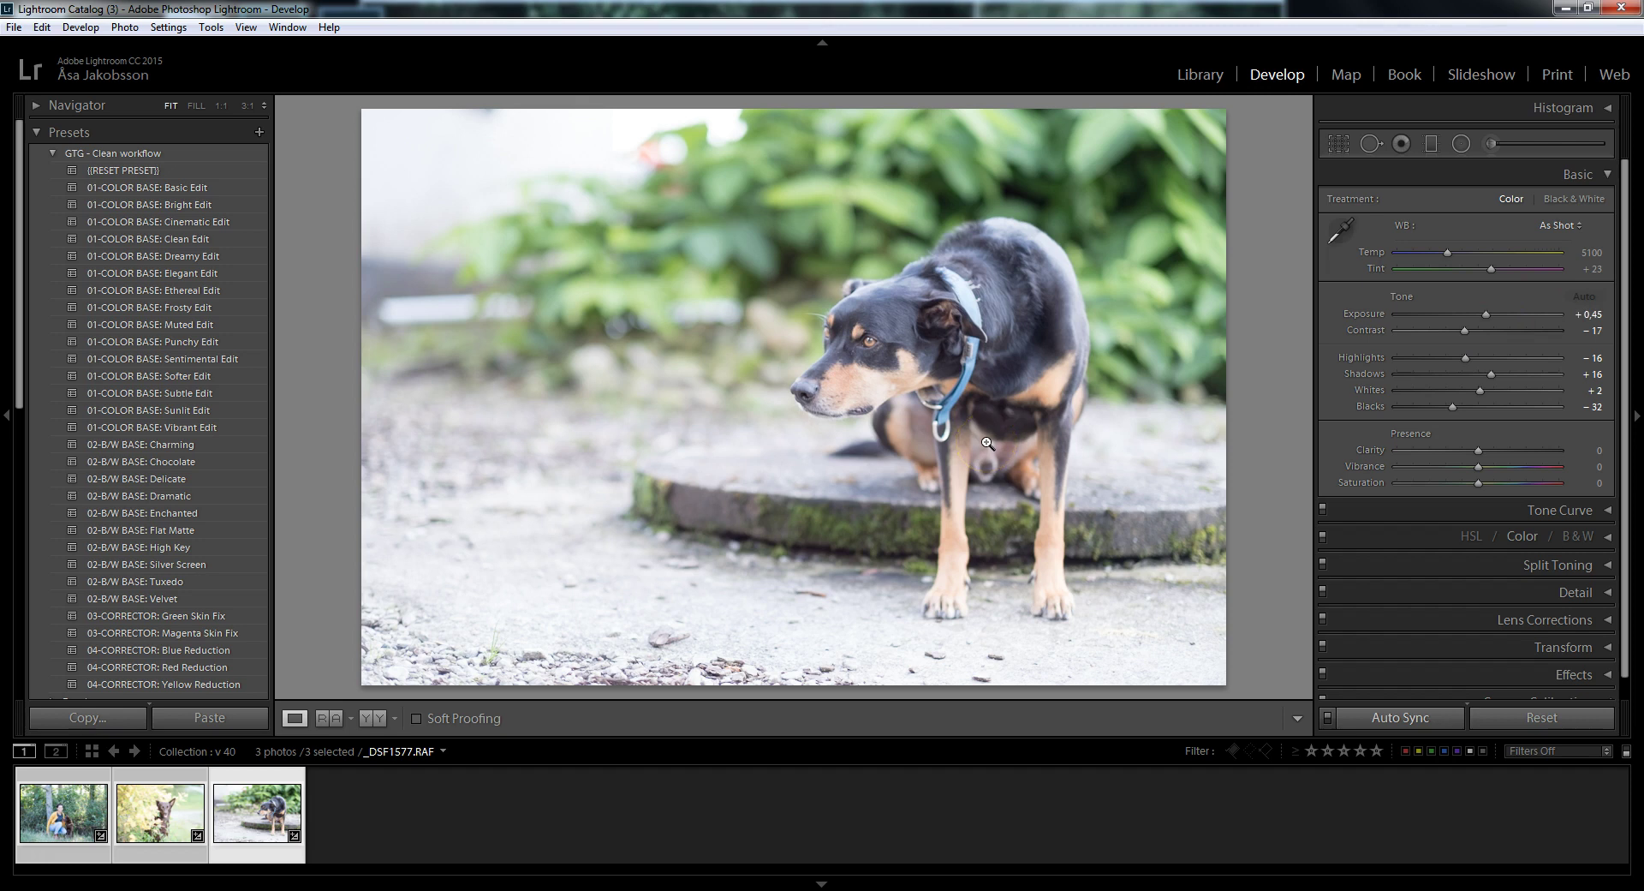
pyautogui.moveTo(1488, 315); pyautogui.dragTo(1476, 332)
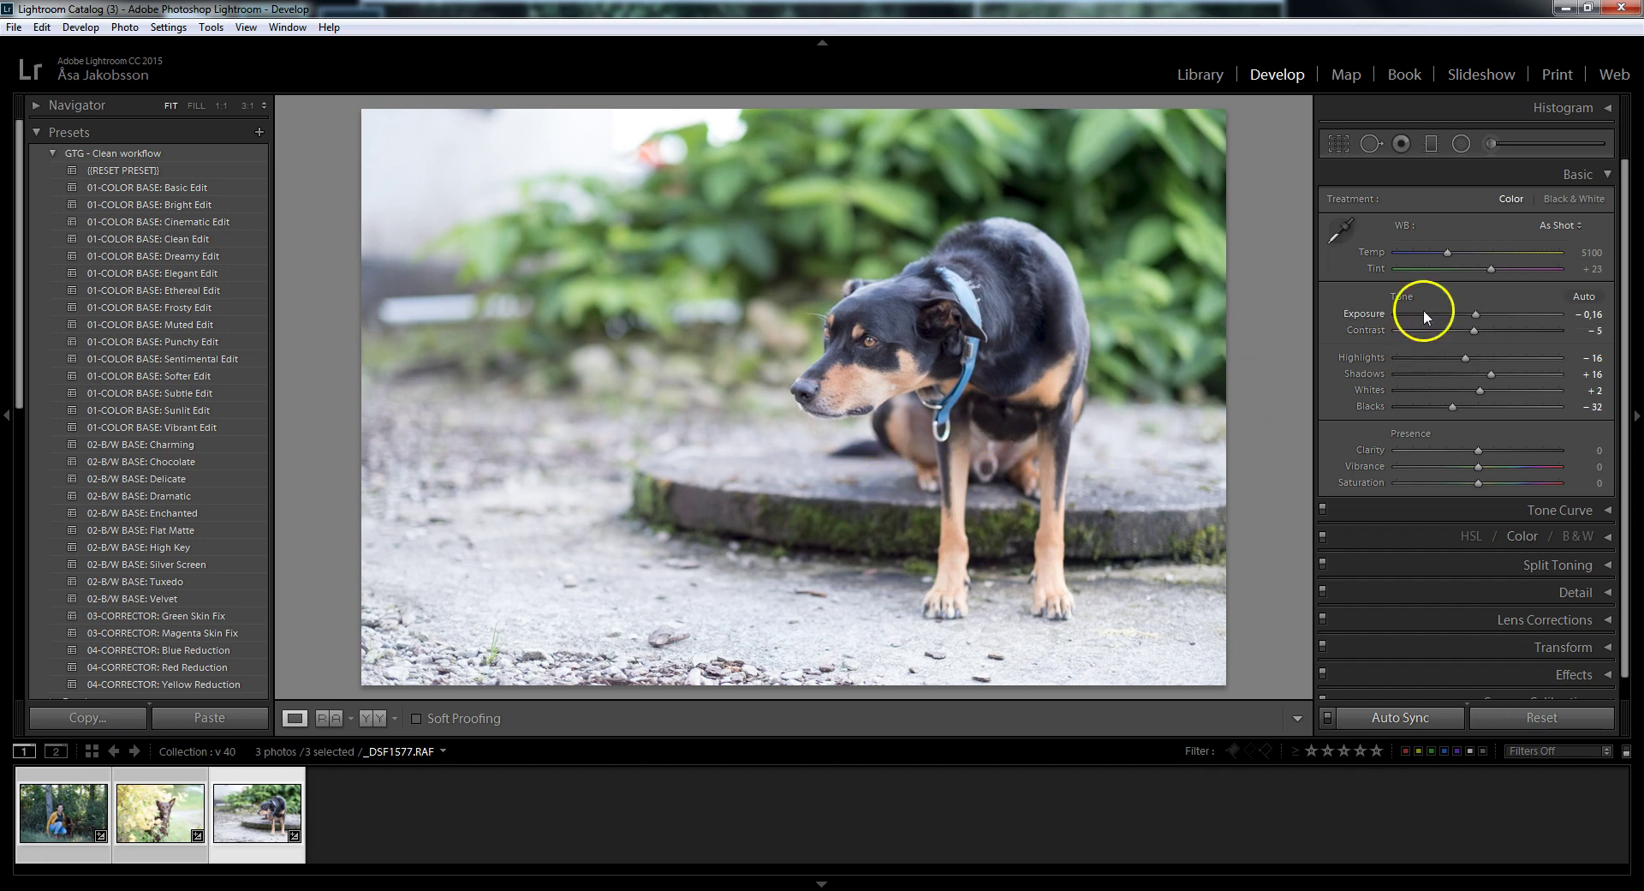
# Step: Try the Auto, Daylight and Cloudy white balance presets on the dog photo
pyautogui.click(1433, 255)
pyautogui.click(1551, 225)
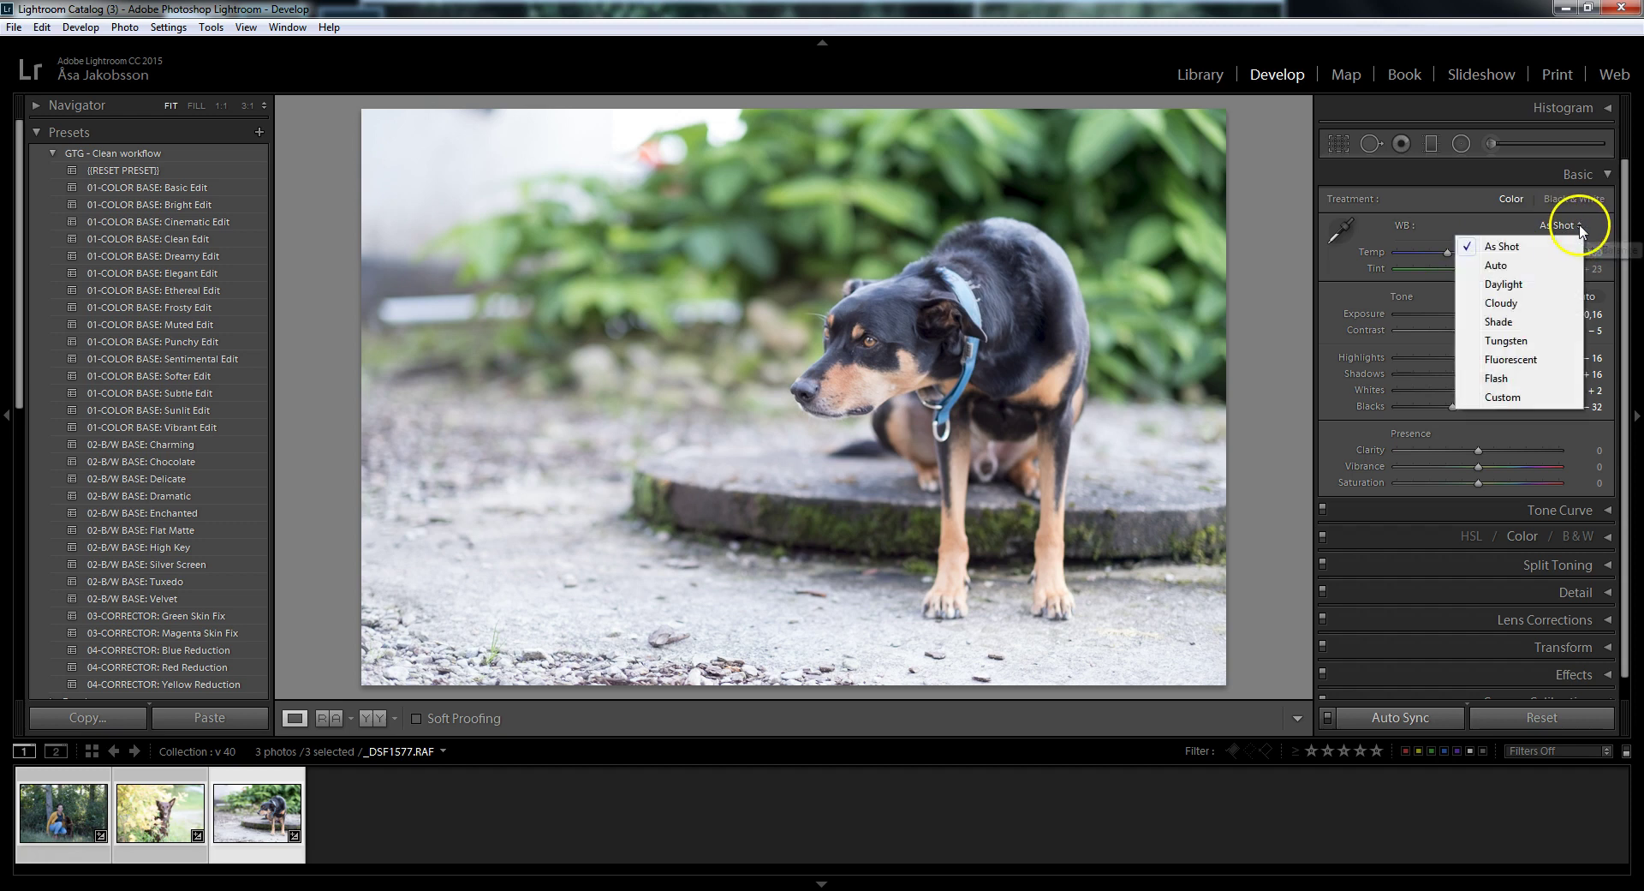
pyautogui.click(1507, 267)
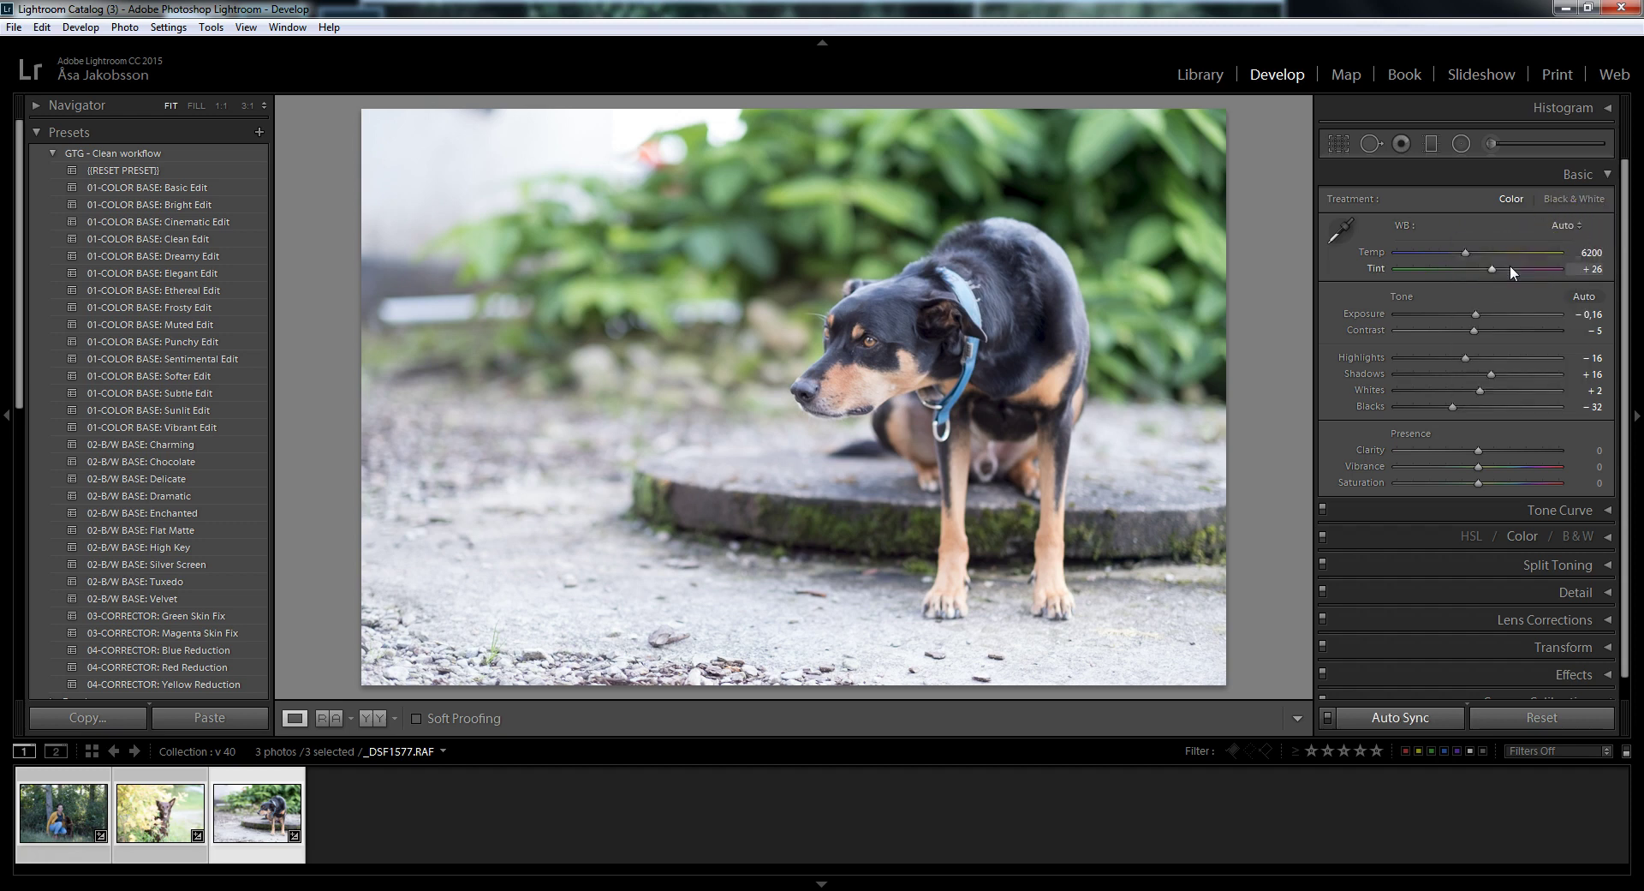
pyautogui.click(903, 435)
pyautogui.click(1574, 225)
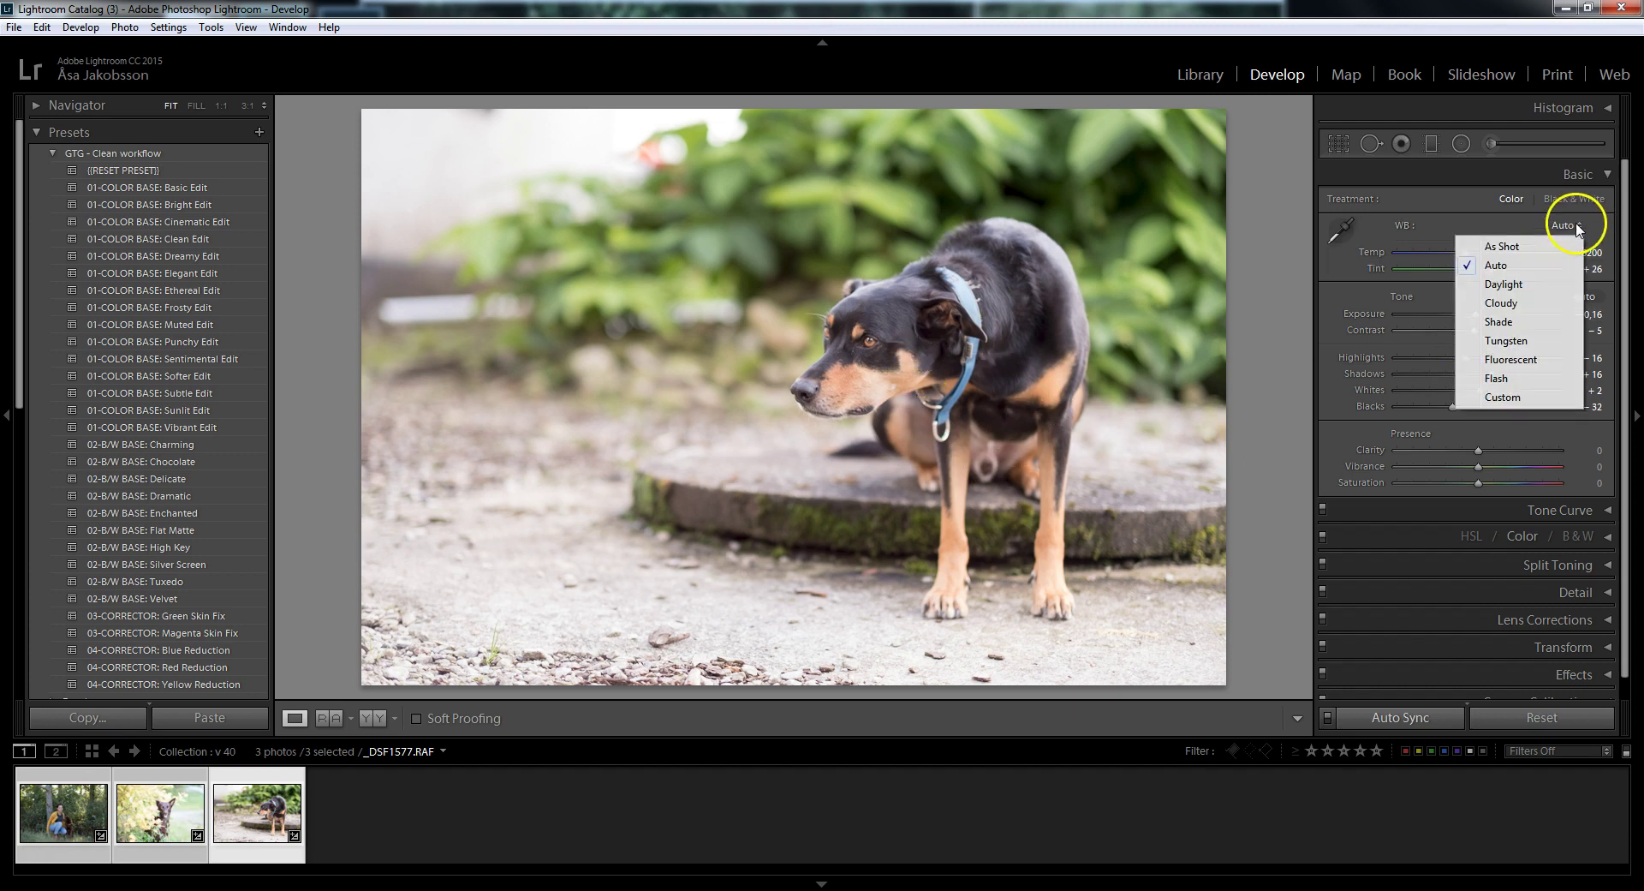
pyautogui.click(1529, 285)
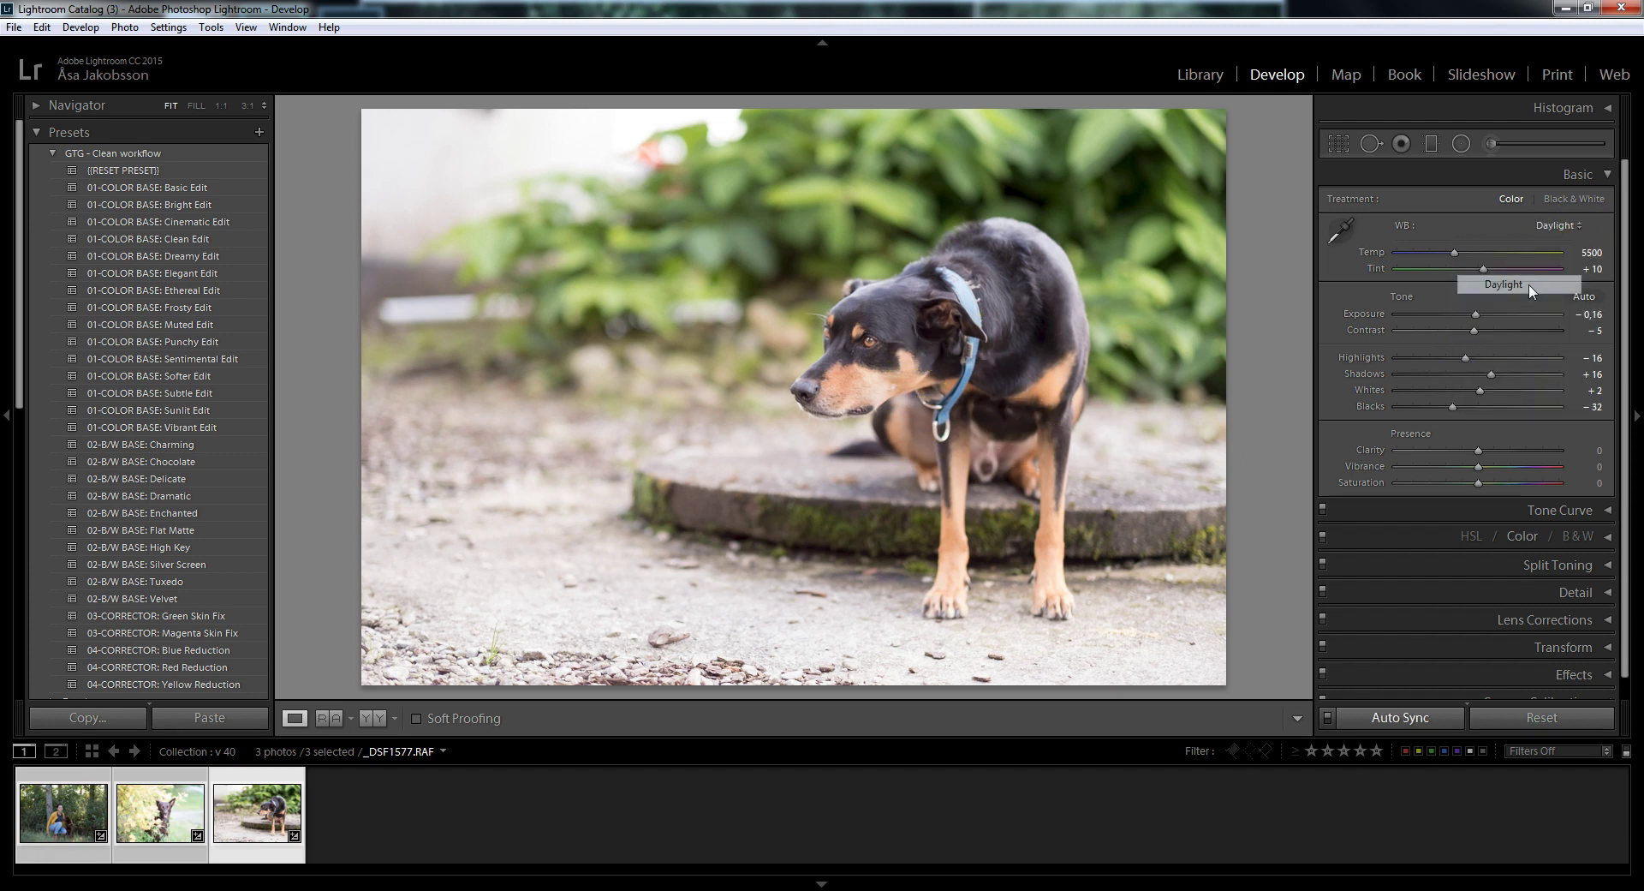
pyautogui.click(1564, 225)
pyautogui.click(1529, 303)
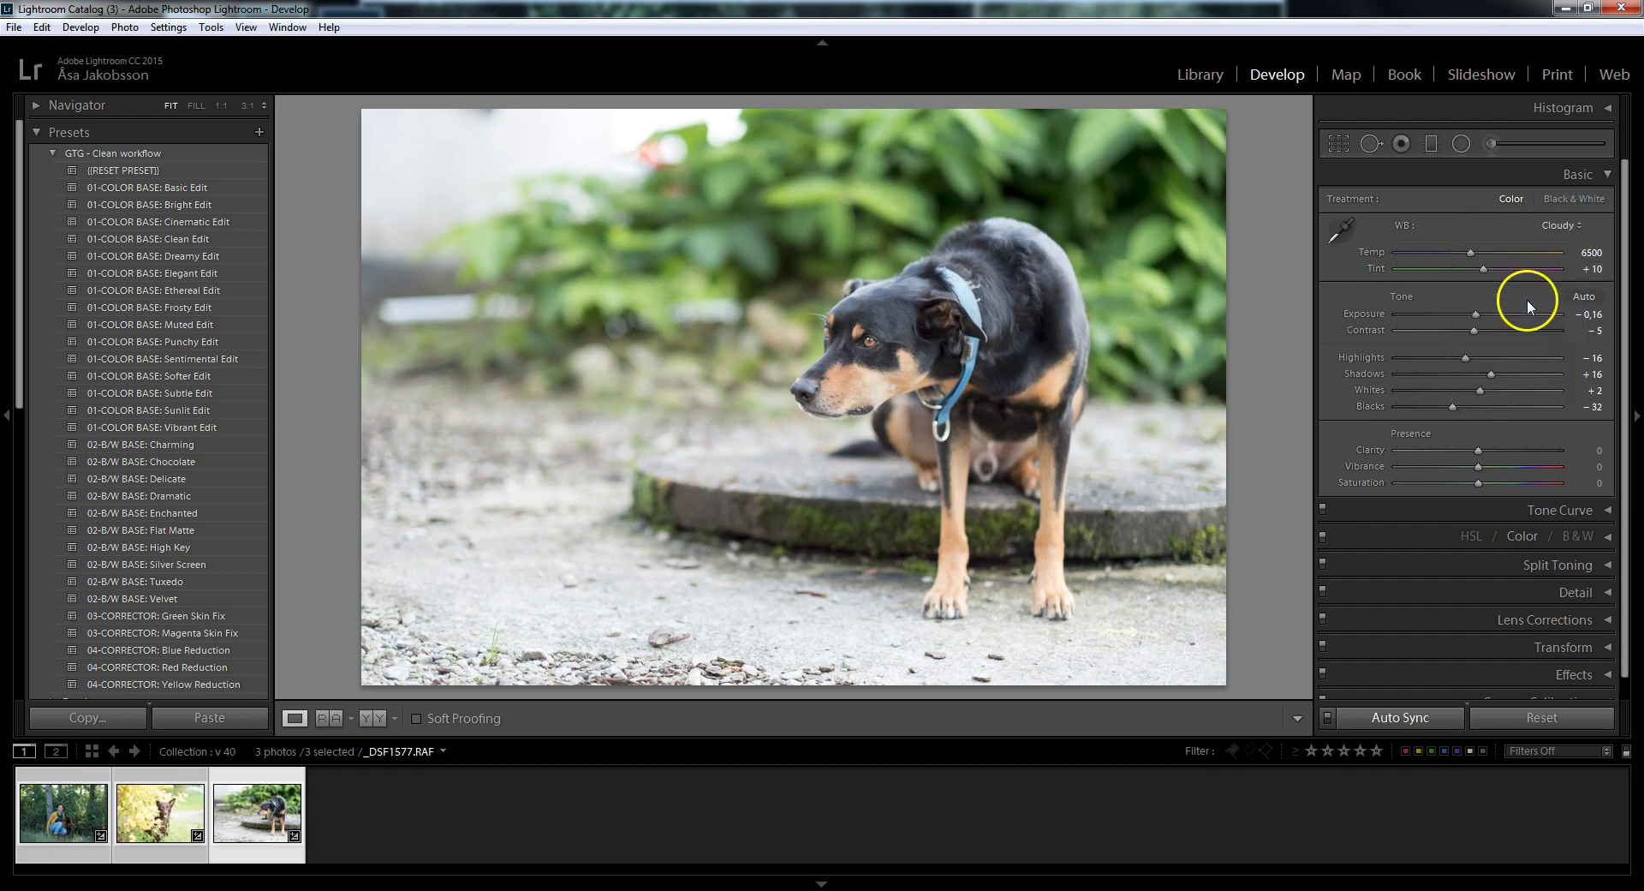
# Step: Try Tungsten, then settle on Fluorescent white balance at temperature 3800, tint +21
pyautogui.click(1560, 226)
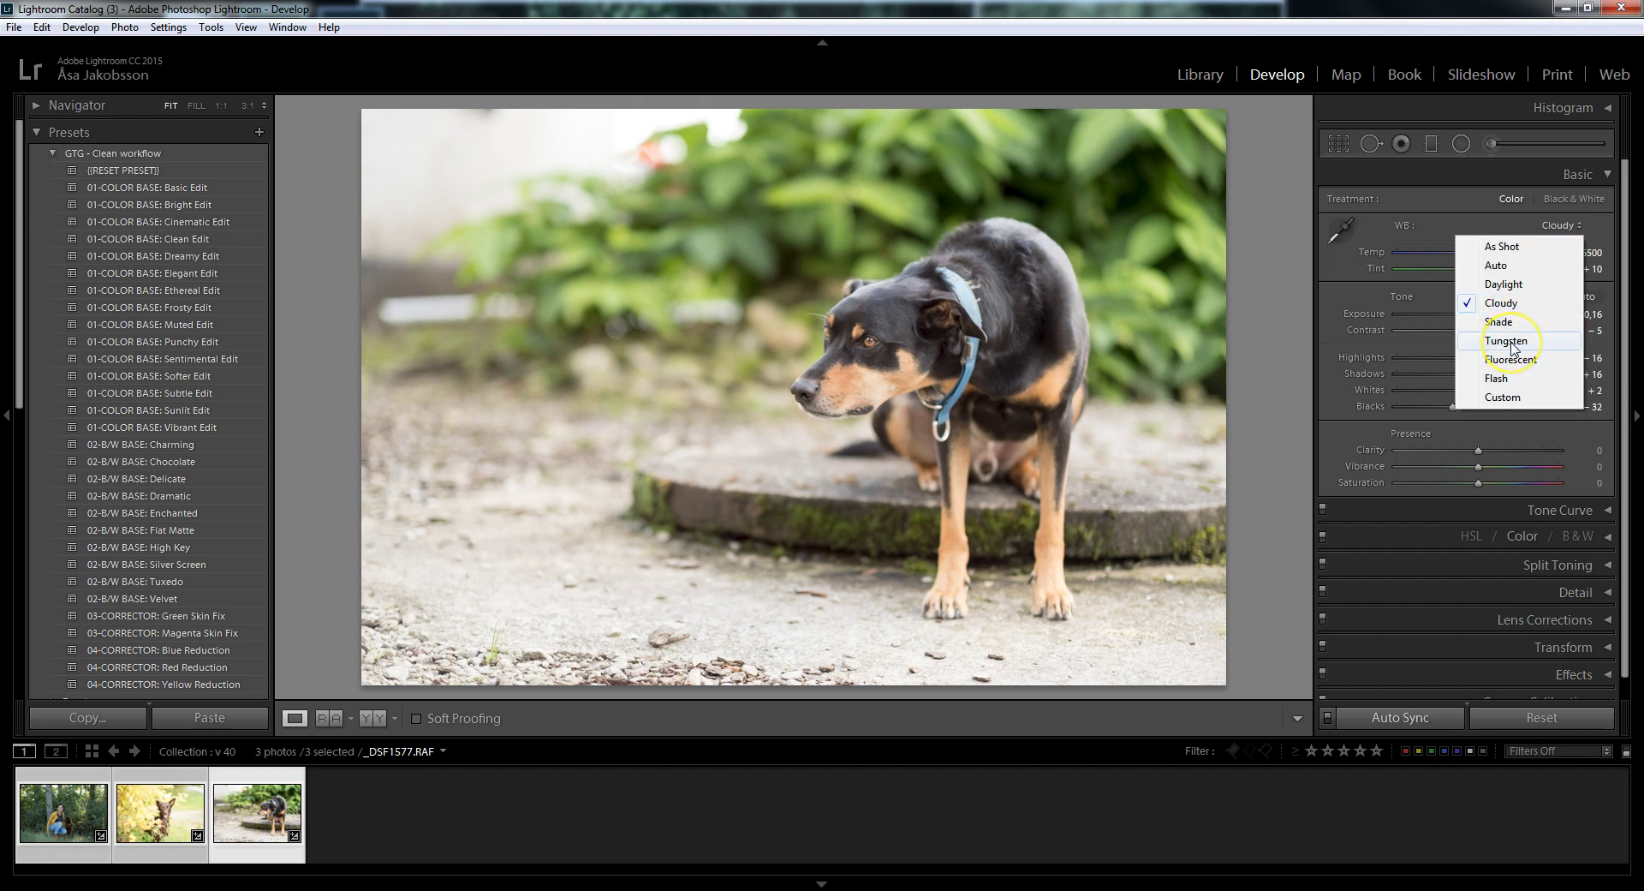
pyautogui.click(1508, 341)
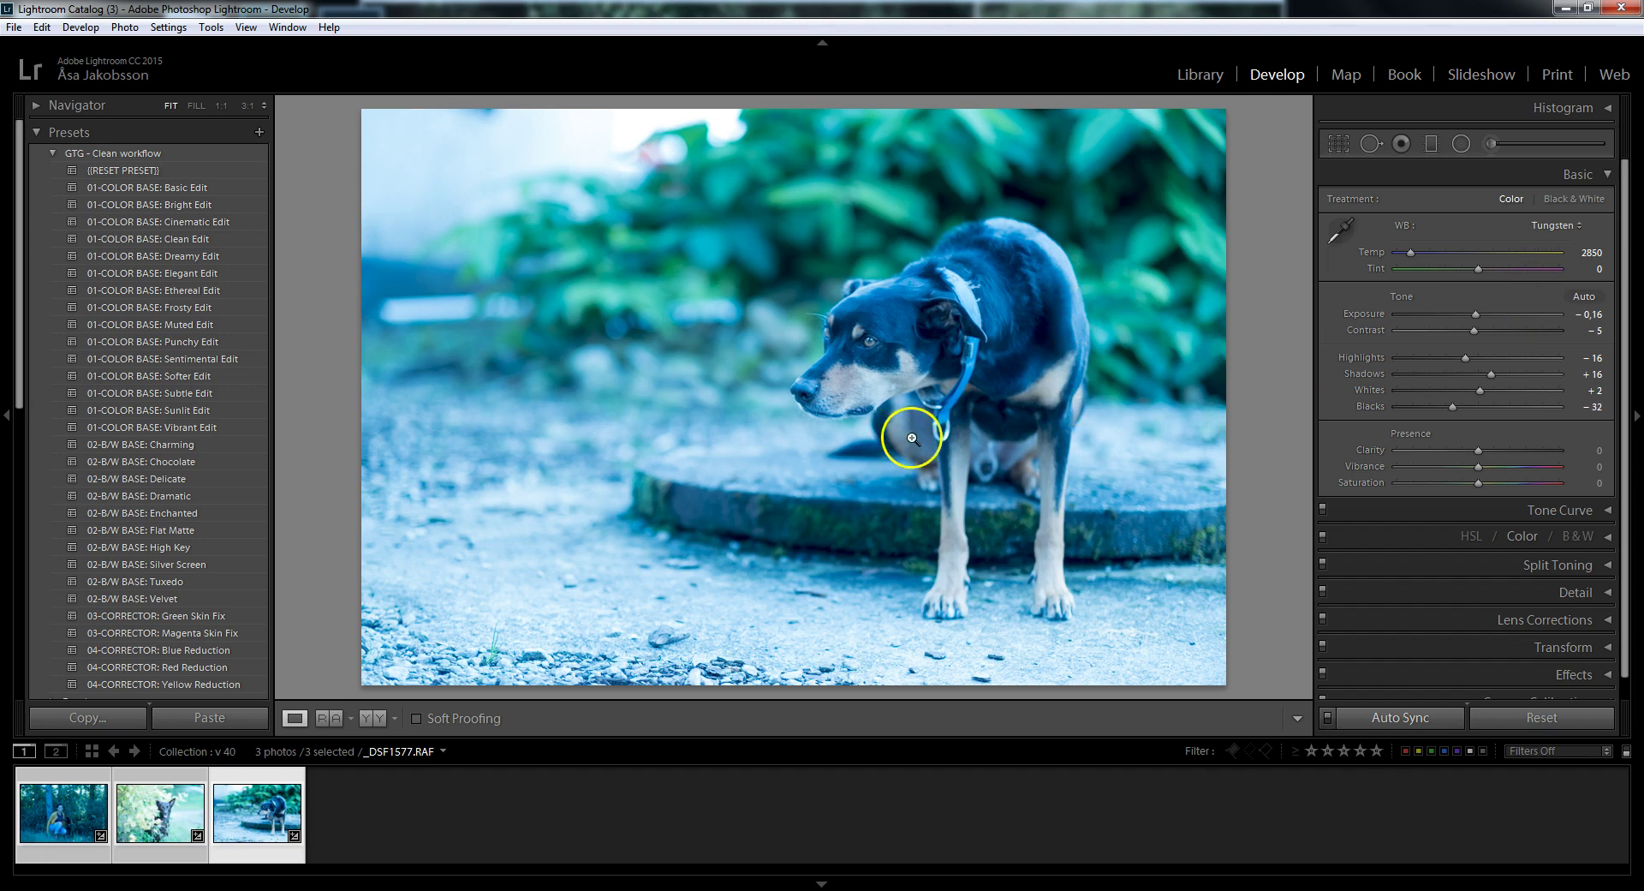
pyautogui.click(1581, 226)
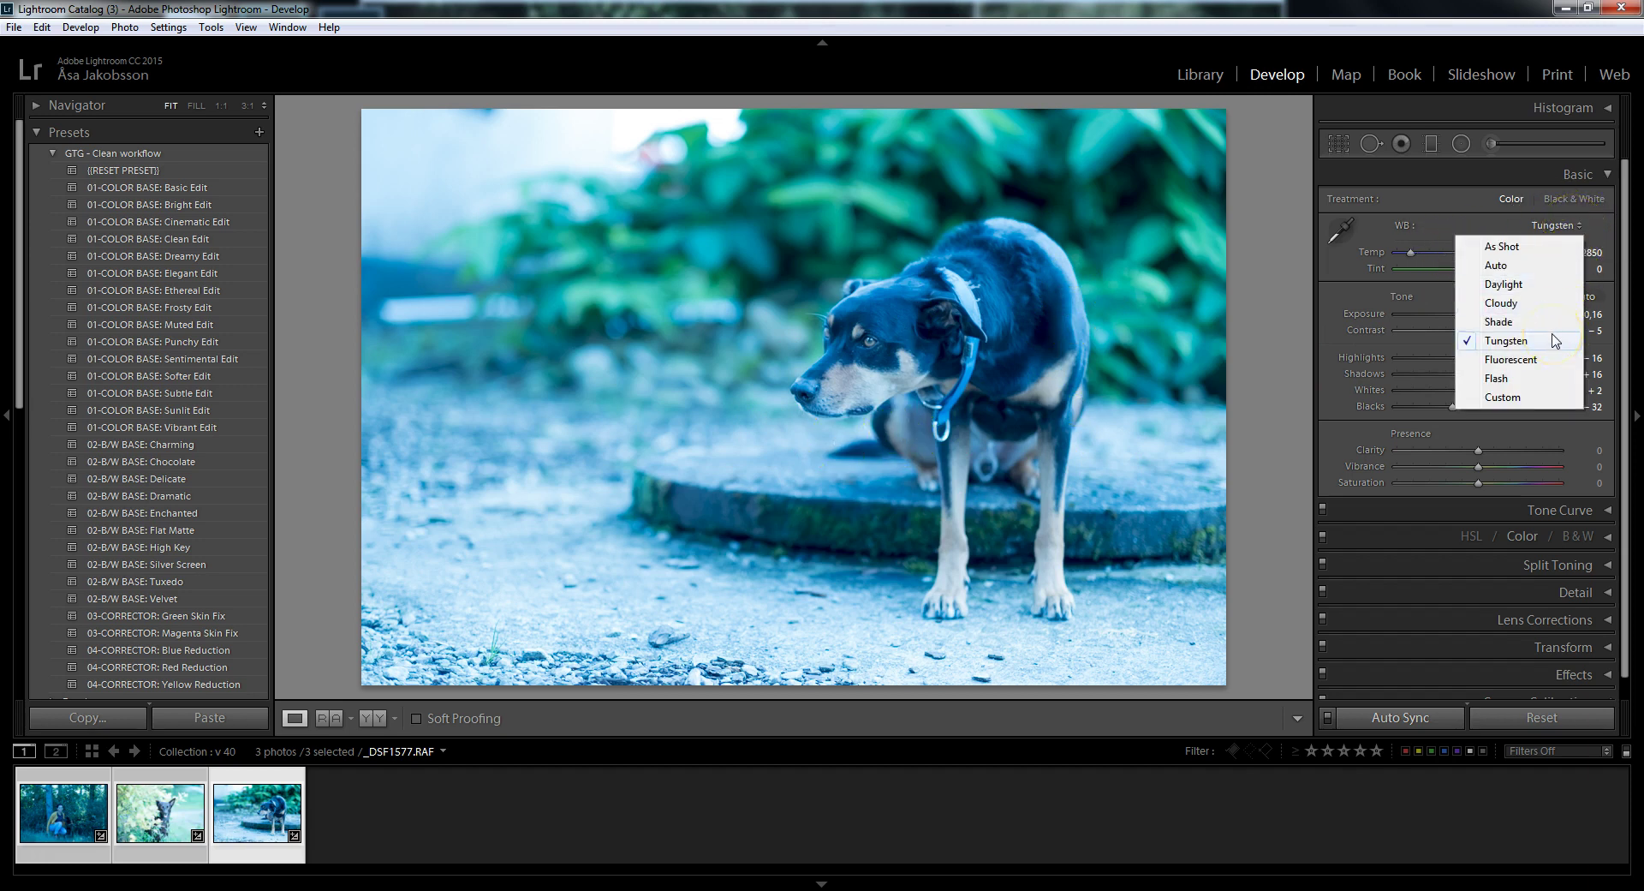
pyautogui.click(1512, 361)
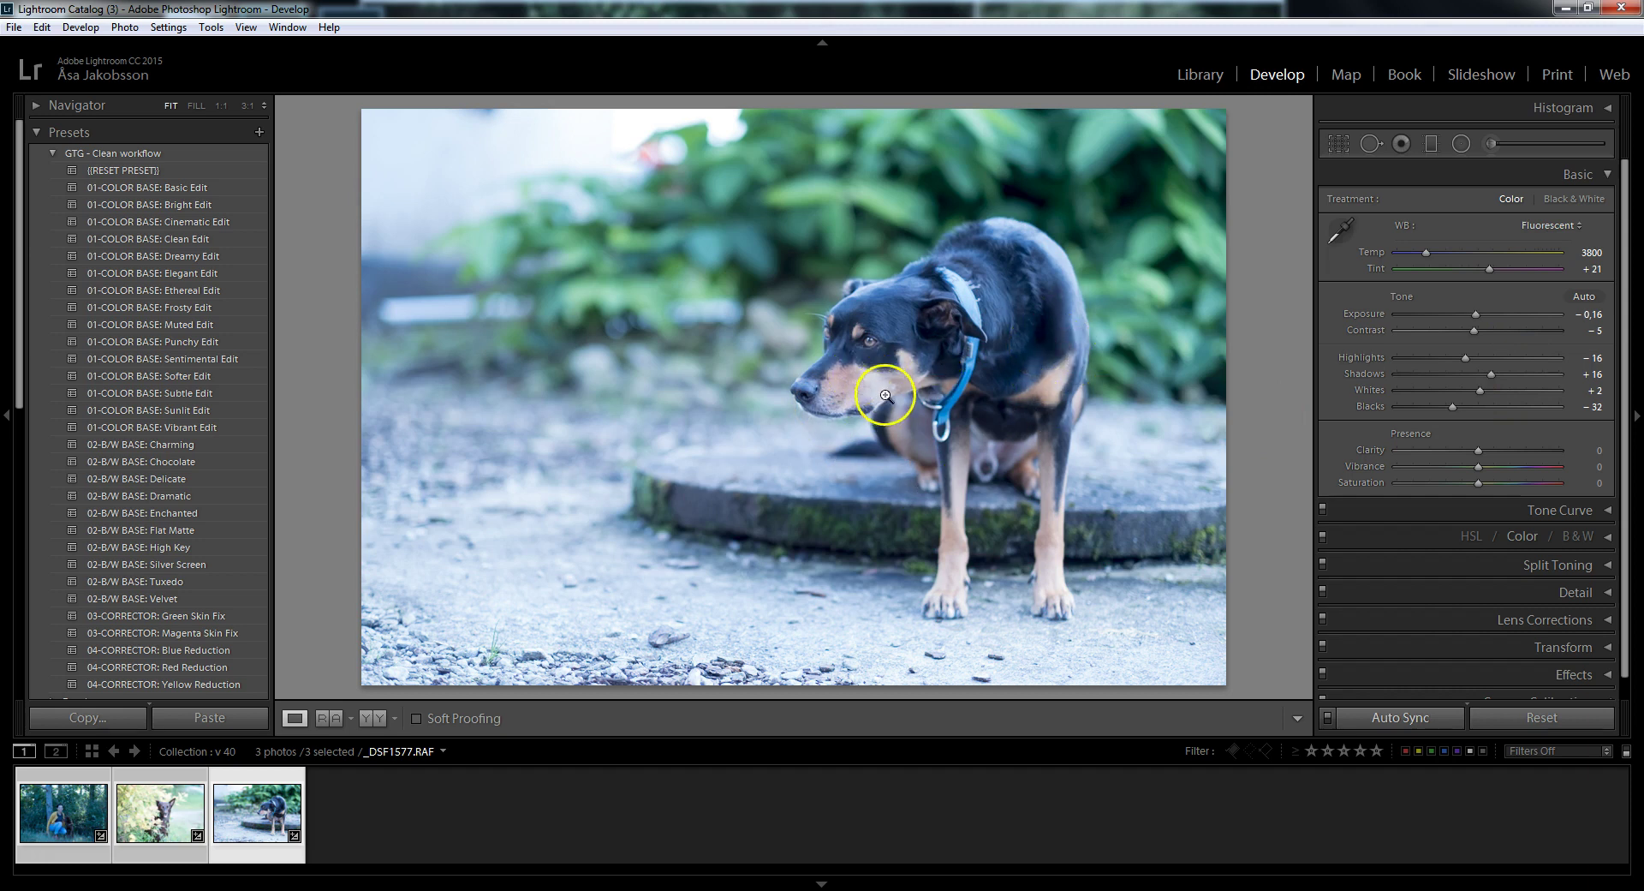
pyautogui.click(1339, 230)
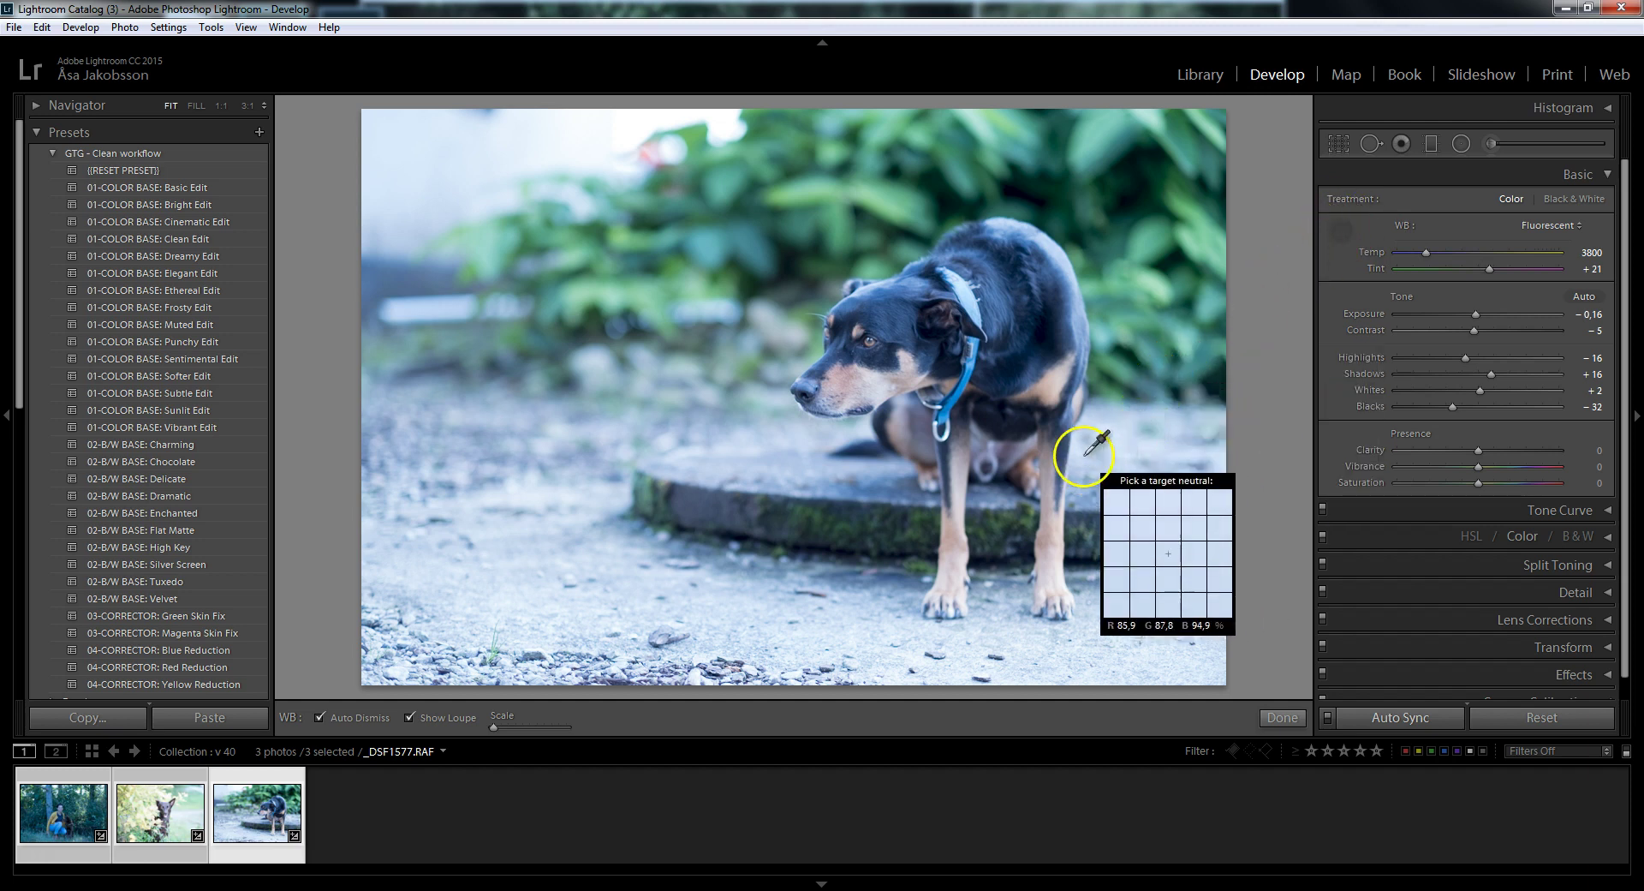
# Step: Sample white balance from the ground, the foliage and the dog's leg, ending at 3400, tint +1
pyautogui.click(791, 469)
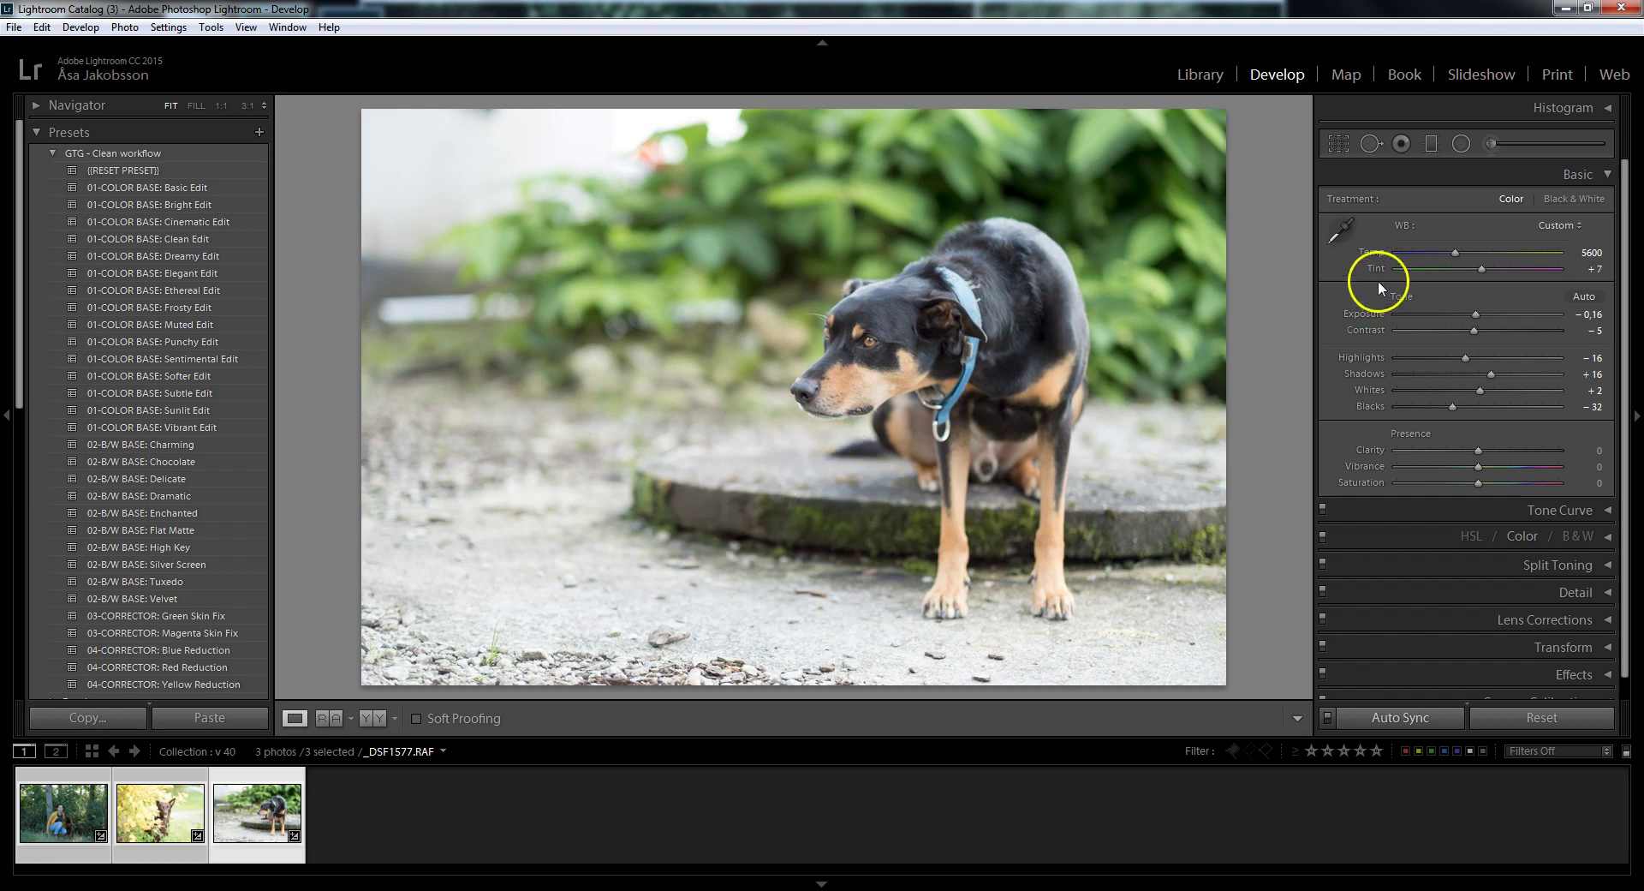
pyautogui.click(1341, 232)
pyautogui.click(1093, 145)
pyautogui.click(1341, 230)
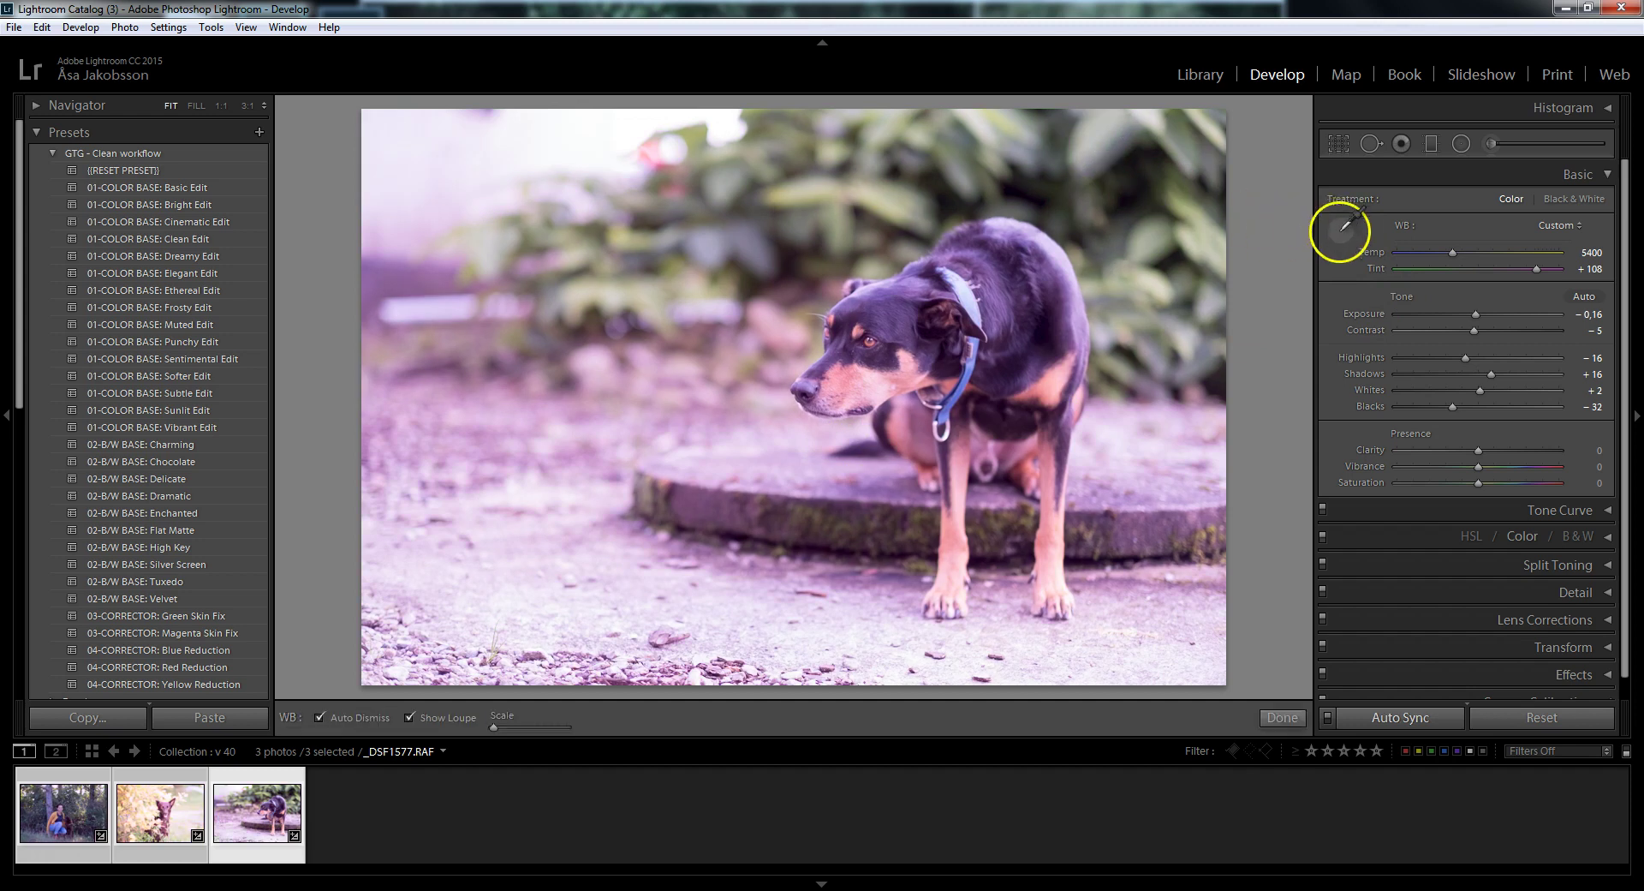
pyautogui.click(1052, 542)
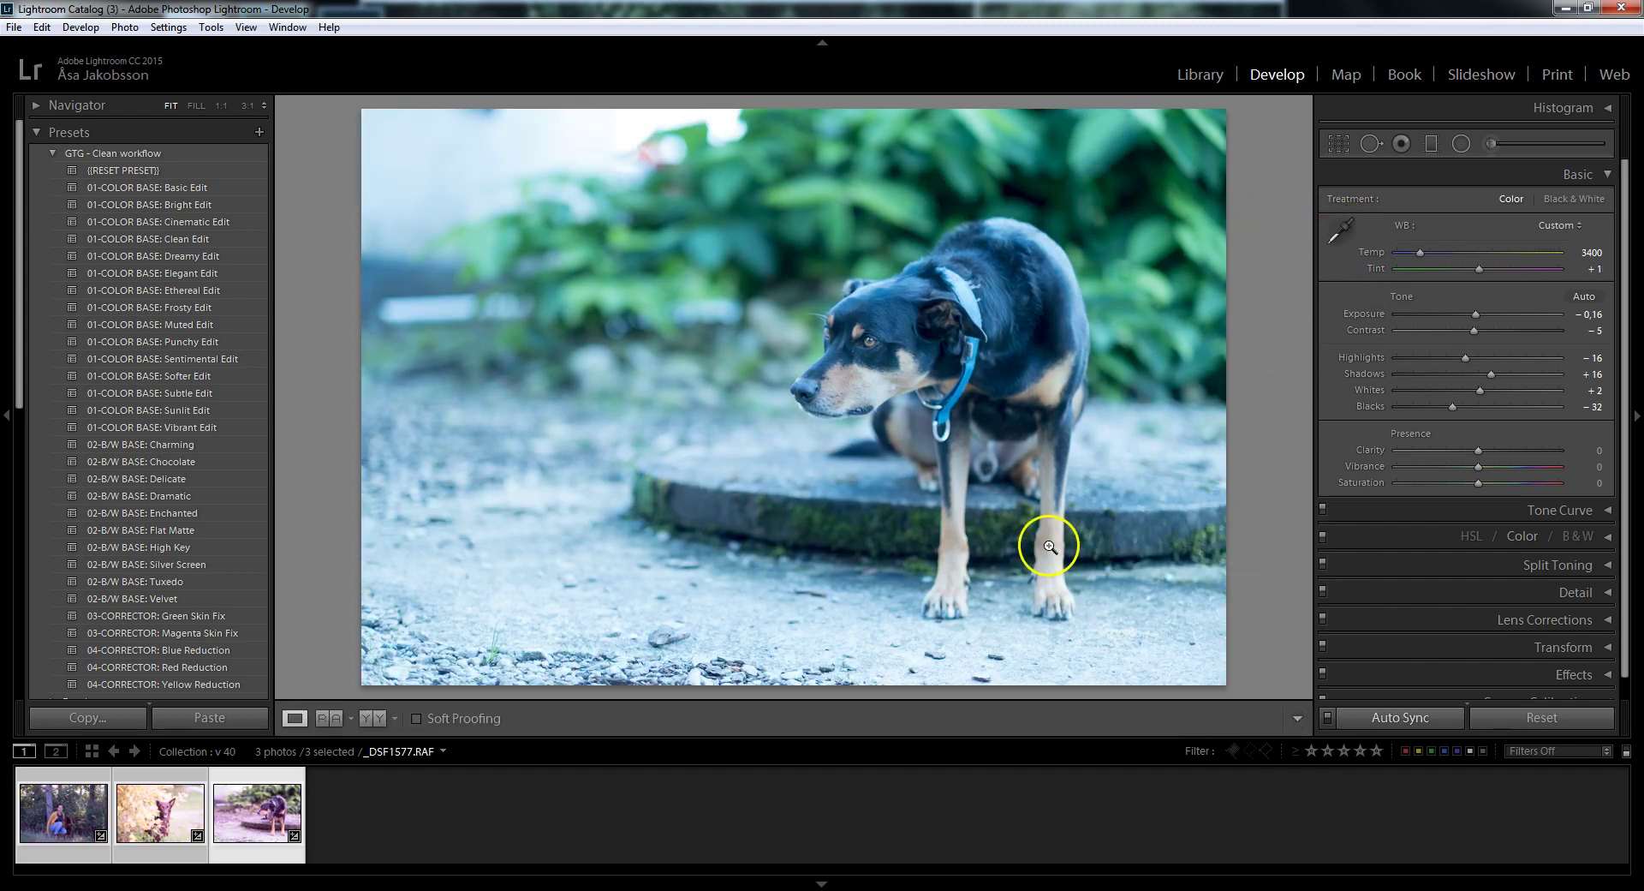
pyautogui.click(1343, 228)
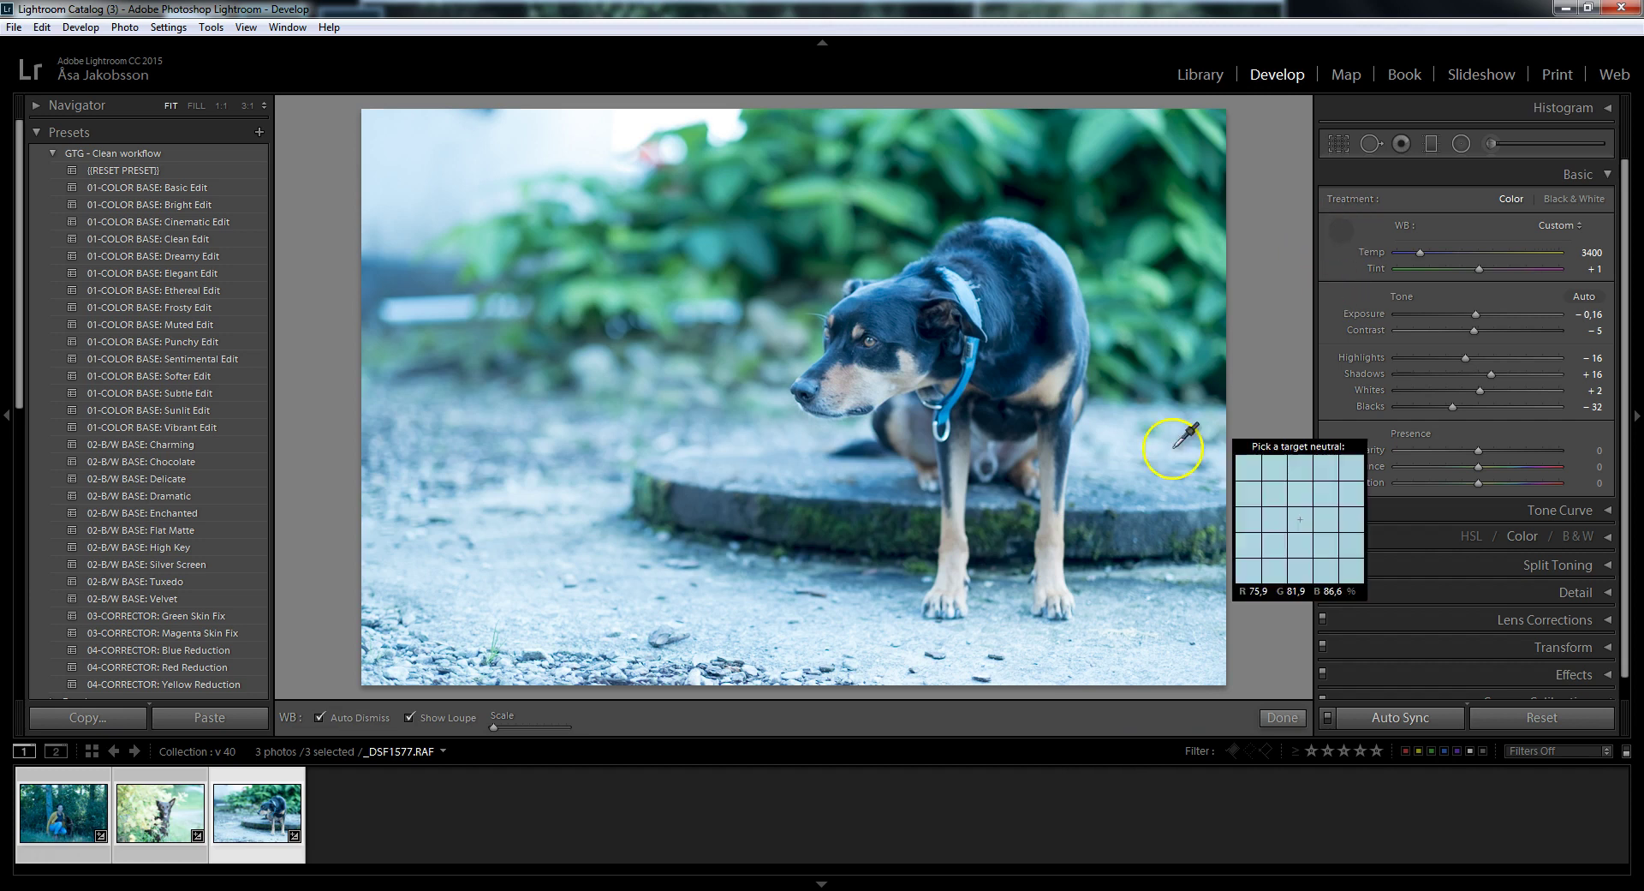
# Step: Sample white balance from the grey stone (5700, tint +9) and check it in Before & After
pyautogui.click(771, 471)
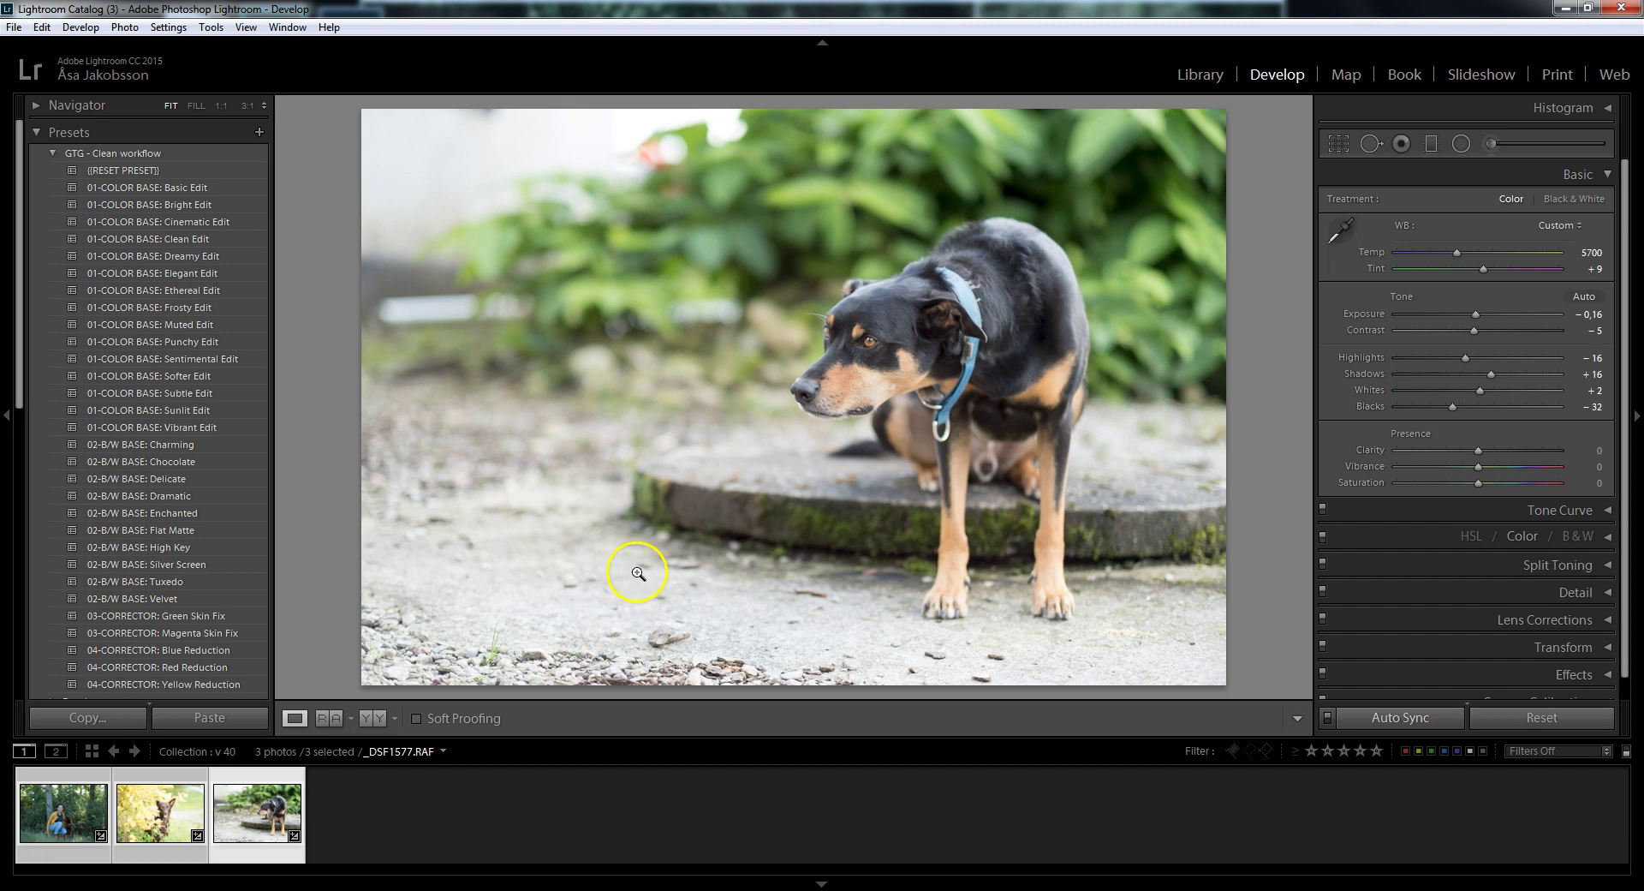
pyautogui.click(372, 717)
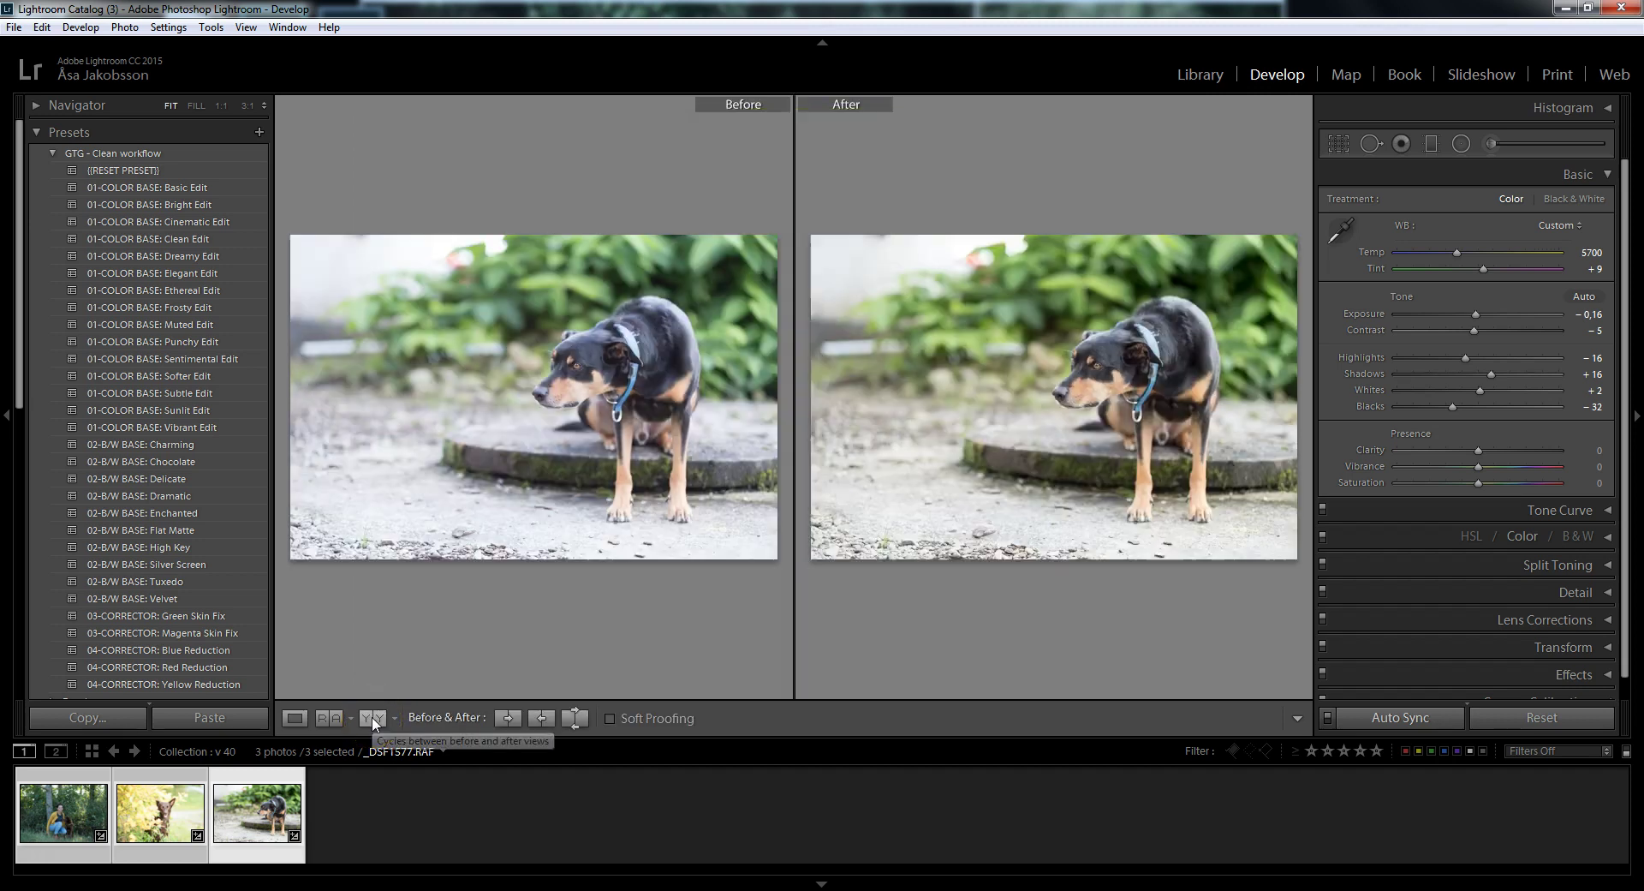
pyautogui.click(294, 719)
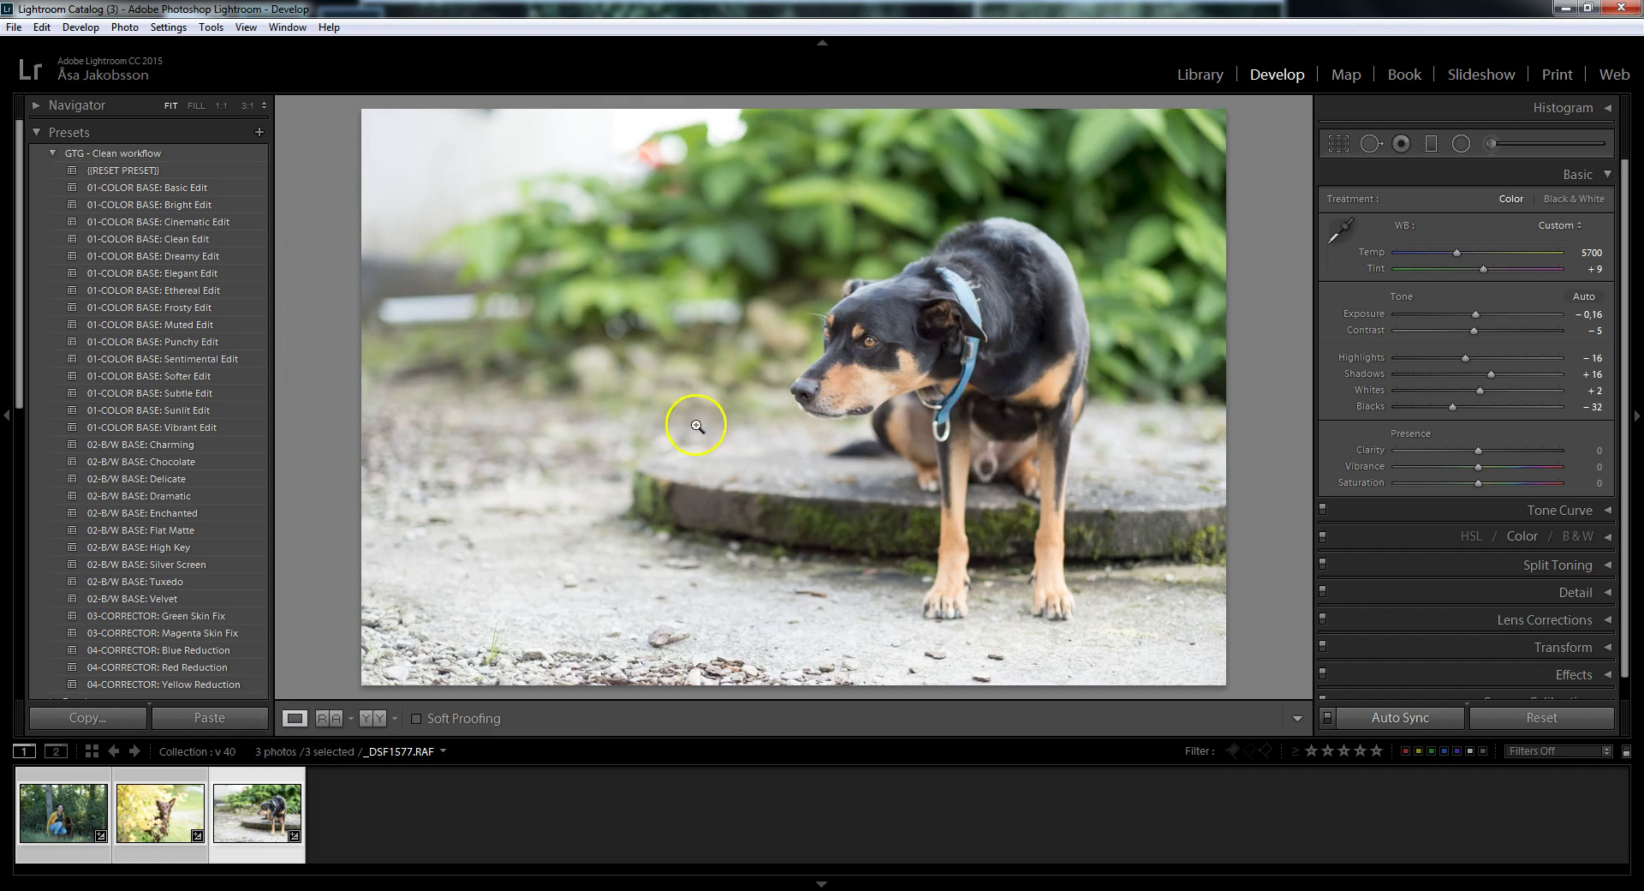
# Step: Raise clarity to +46, lower vibrance to +3 and return saturation to 0
pyautogui.moveTo(1480, 456); pyautogui.dragTo(1481, 454)
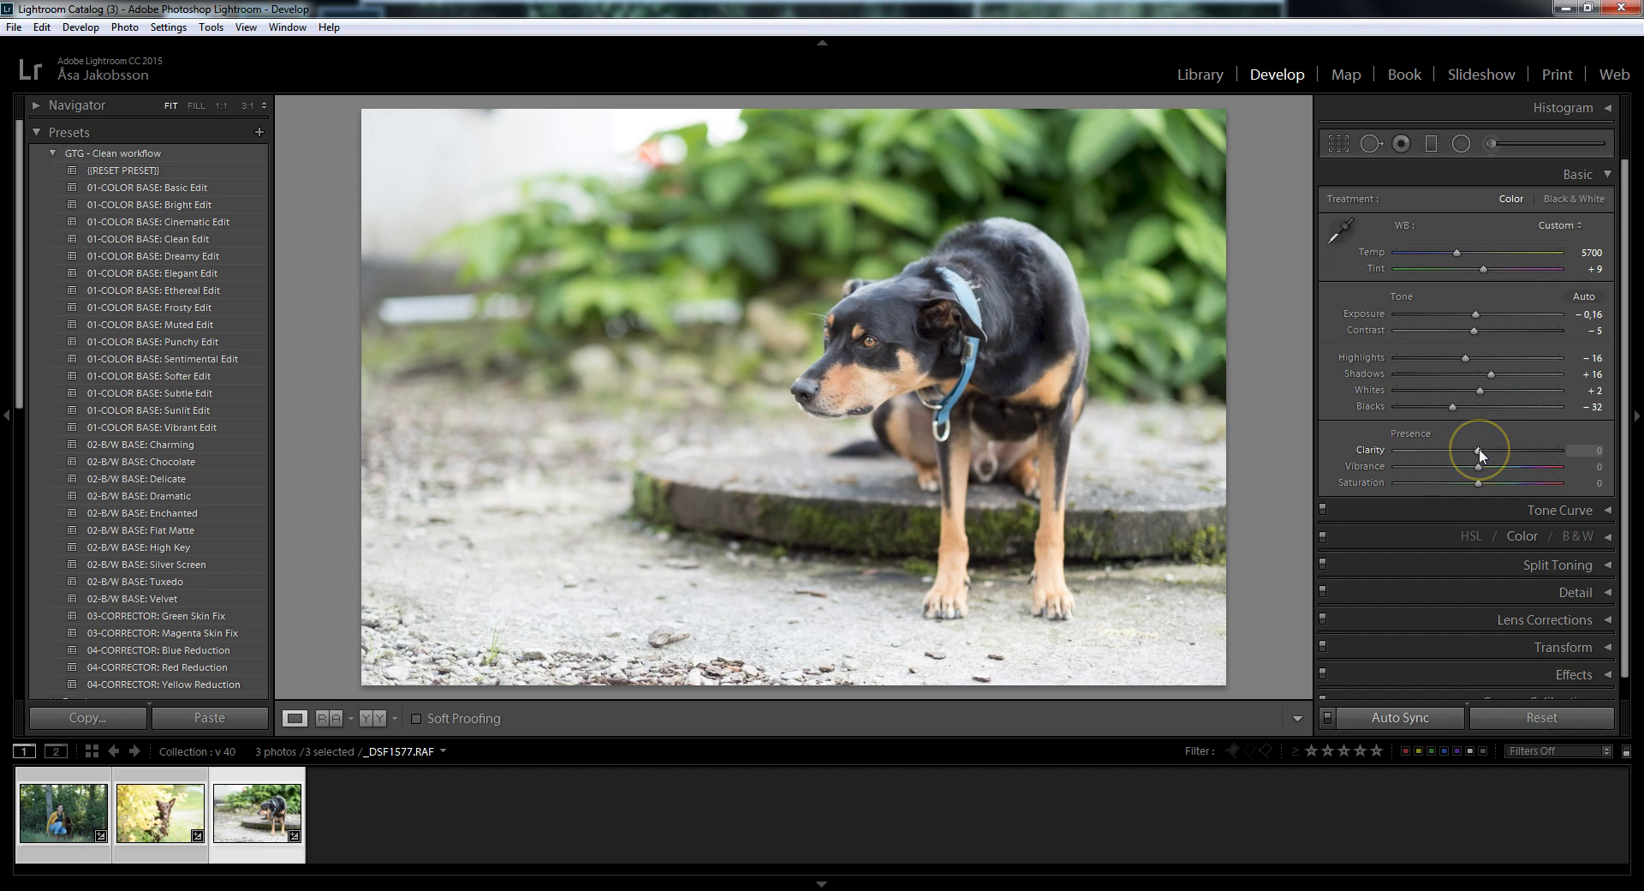
pyautogui.moveTo(1499, 455)
pyautogui.mouseDown()
pyautogui.moveTo(1522, 459)
pyautogui.moveTo(1440, 450)
pyautogui.mouseUp()
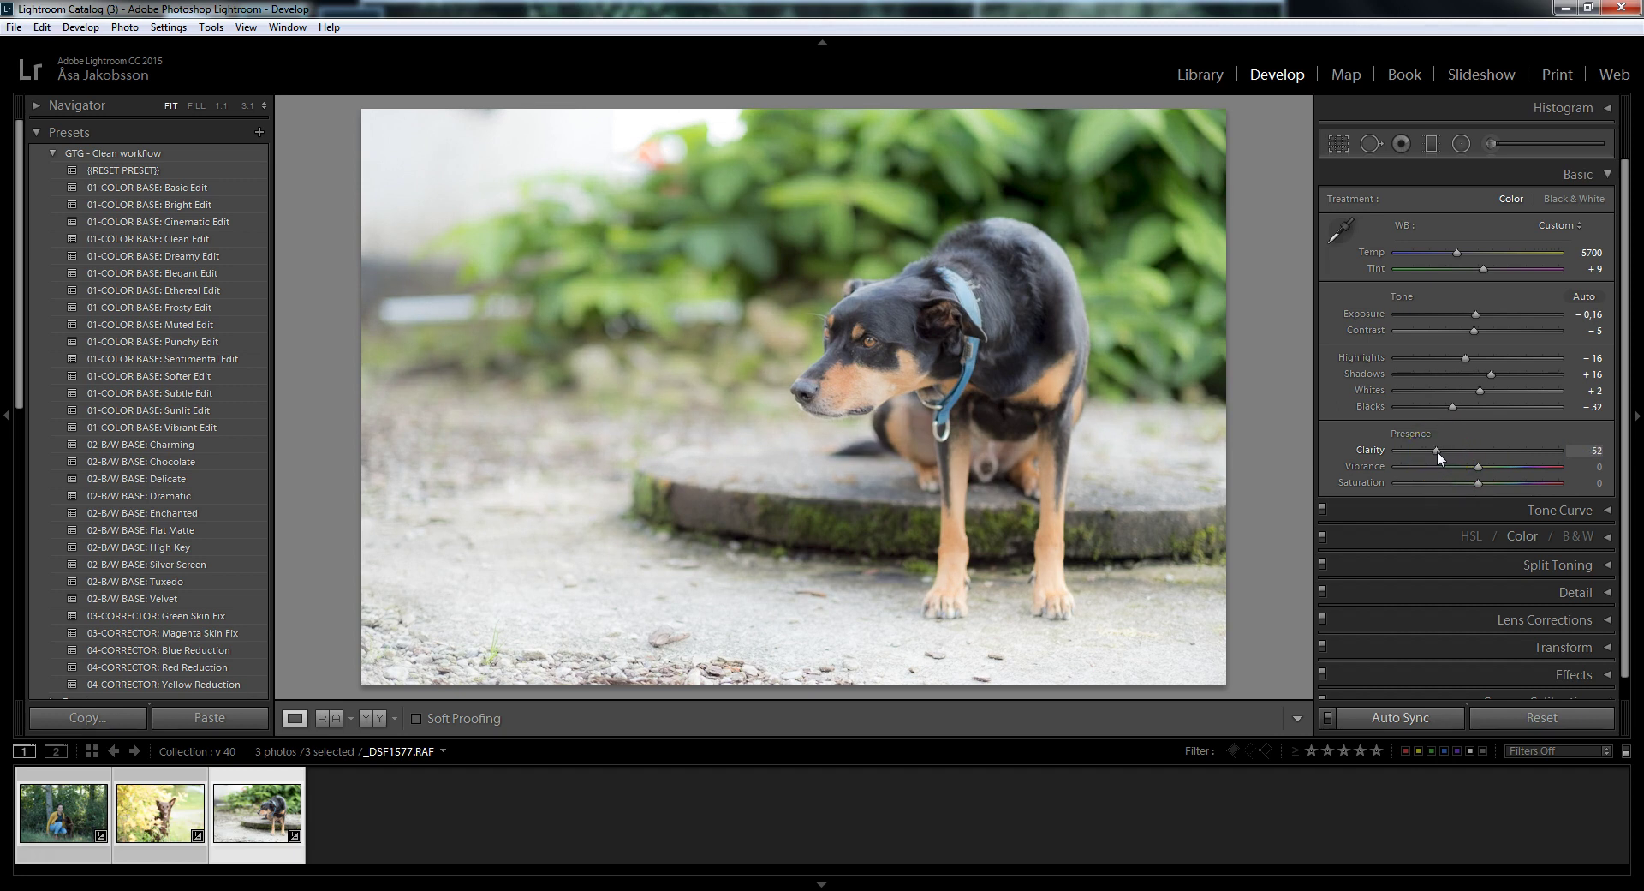
pyautogui.moveTo(1475, 454); pyautogui.dragTo(1499, 456)
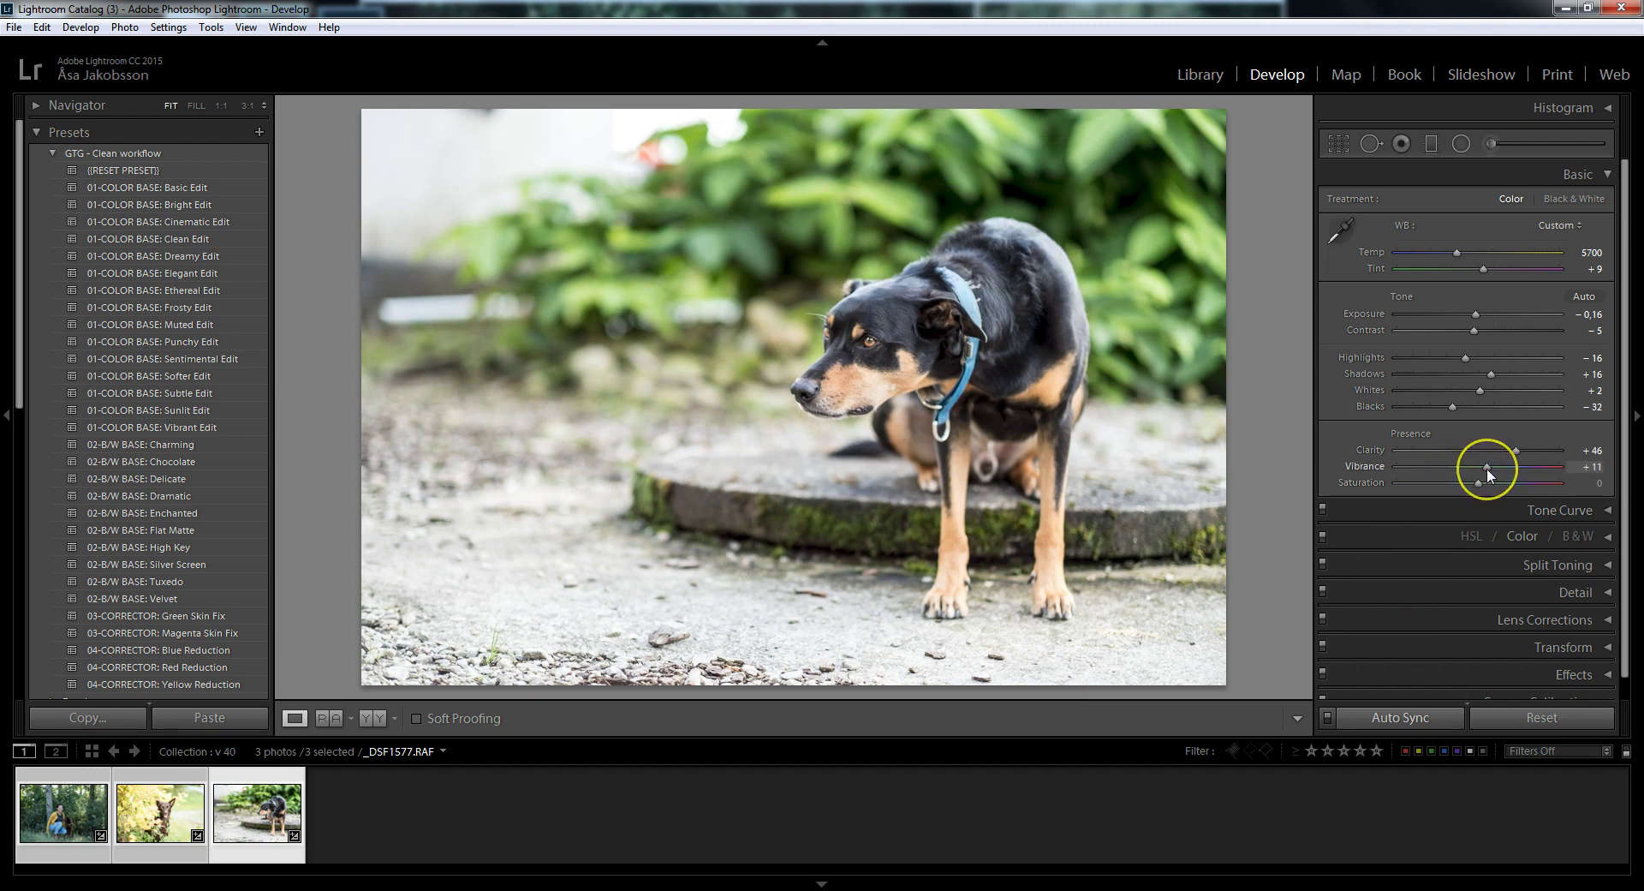
pyautogui.moveTo(1477, 480); pyautogui.dragTo(1478, 481)
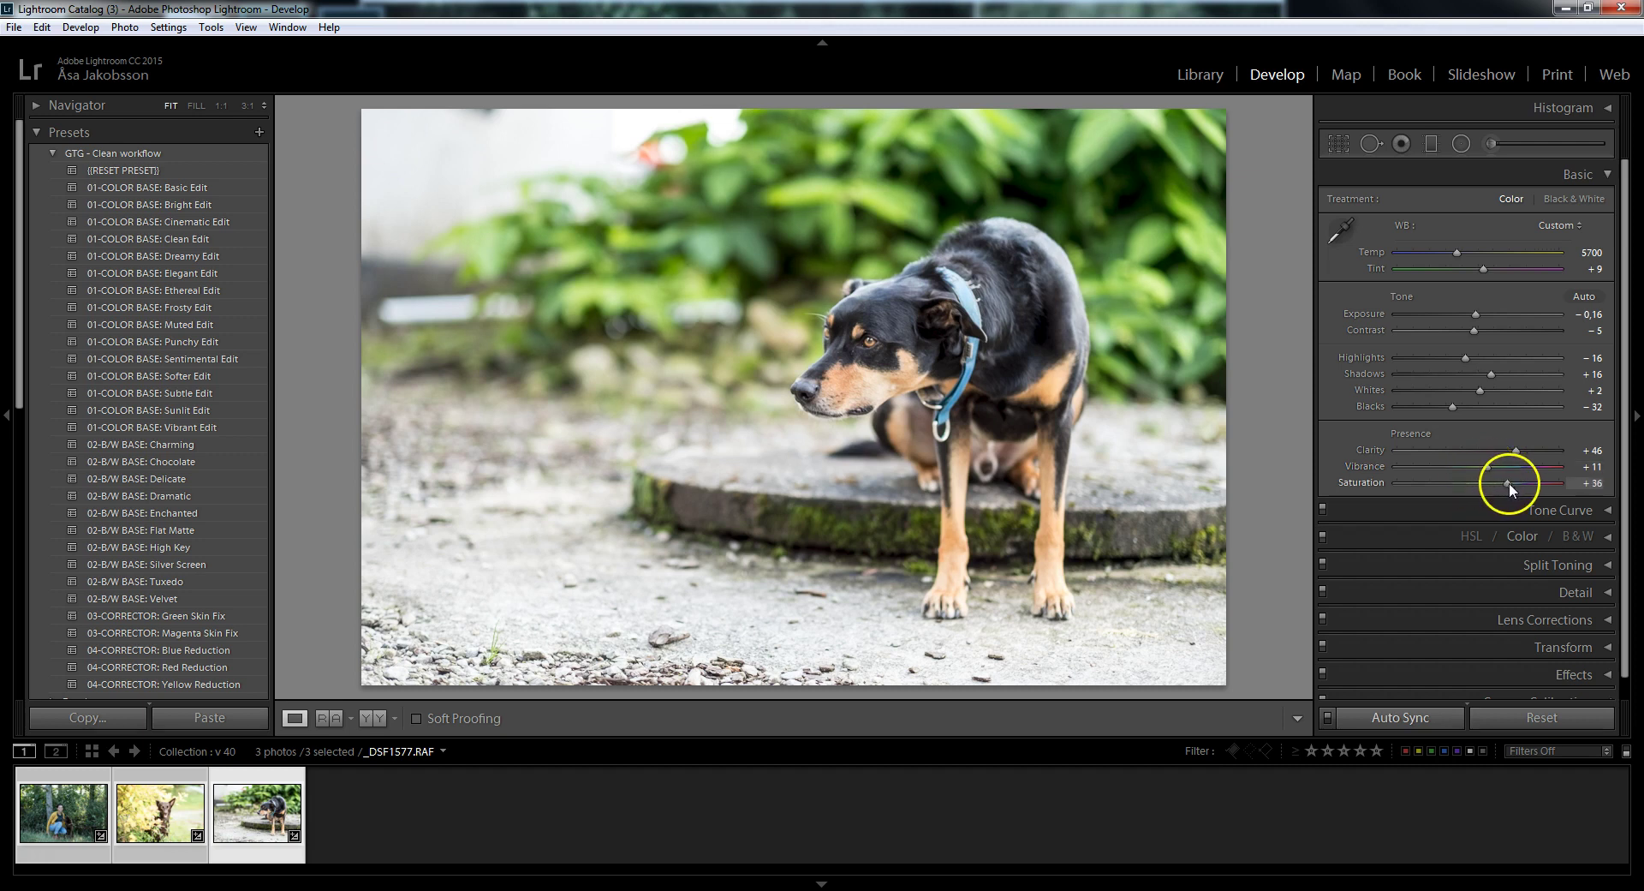
pyautogui.moveTo(1509, 485); pyautogui.dragTo(1473, 486)
pyautogui.click(1482, 469)
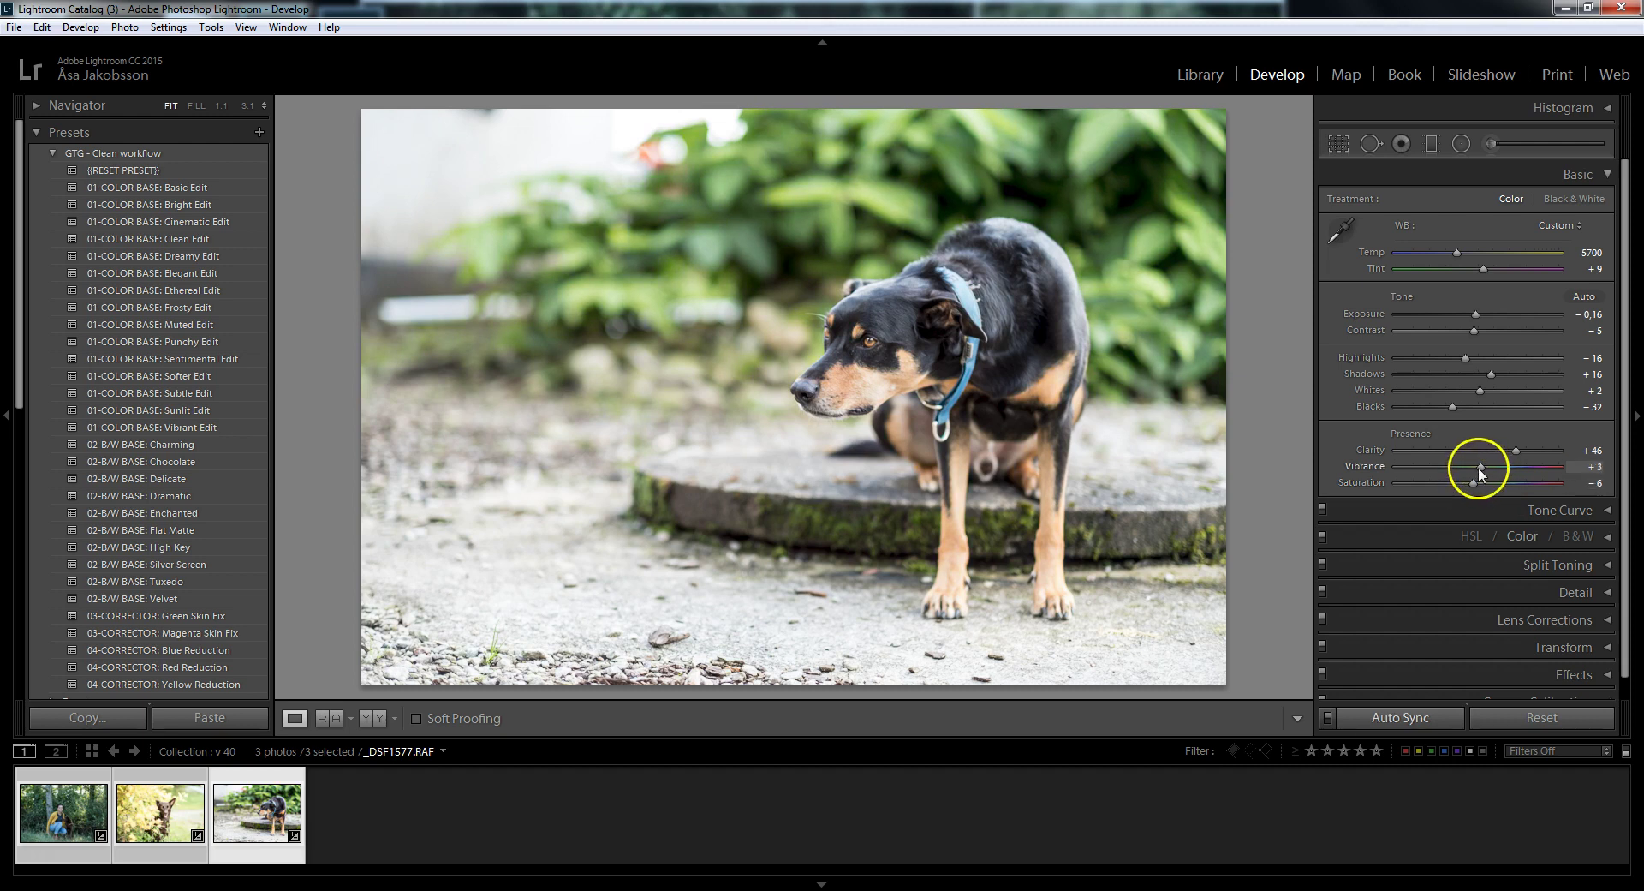
pyautogui.moveTo(1473, 482); pyautogui.dragTo(1475, 484)
# Step: Lift the dog photo's shadows to +21
pyautogui.click(1423, 388)
pyautogui.click(1411, 386)
pyautogui.click(1467, 374)
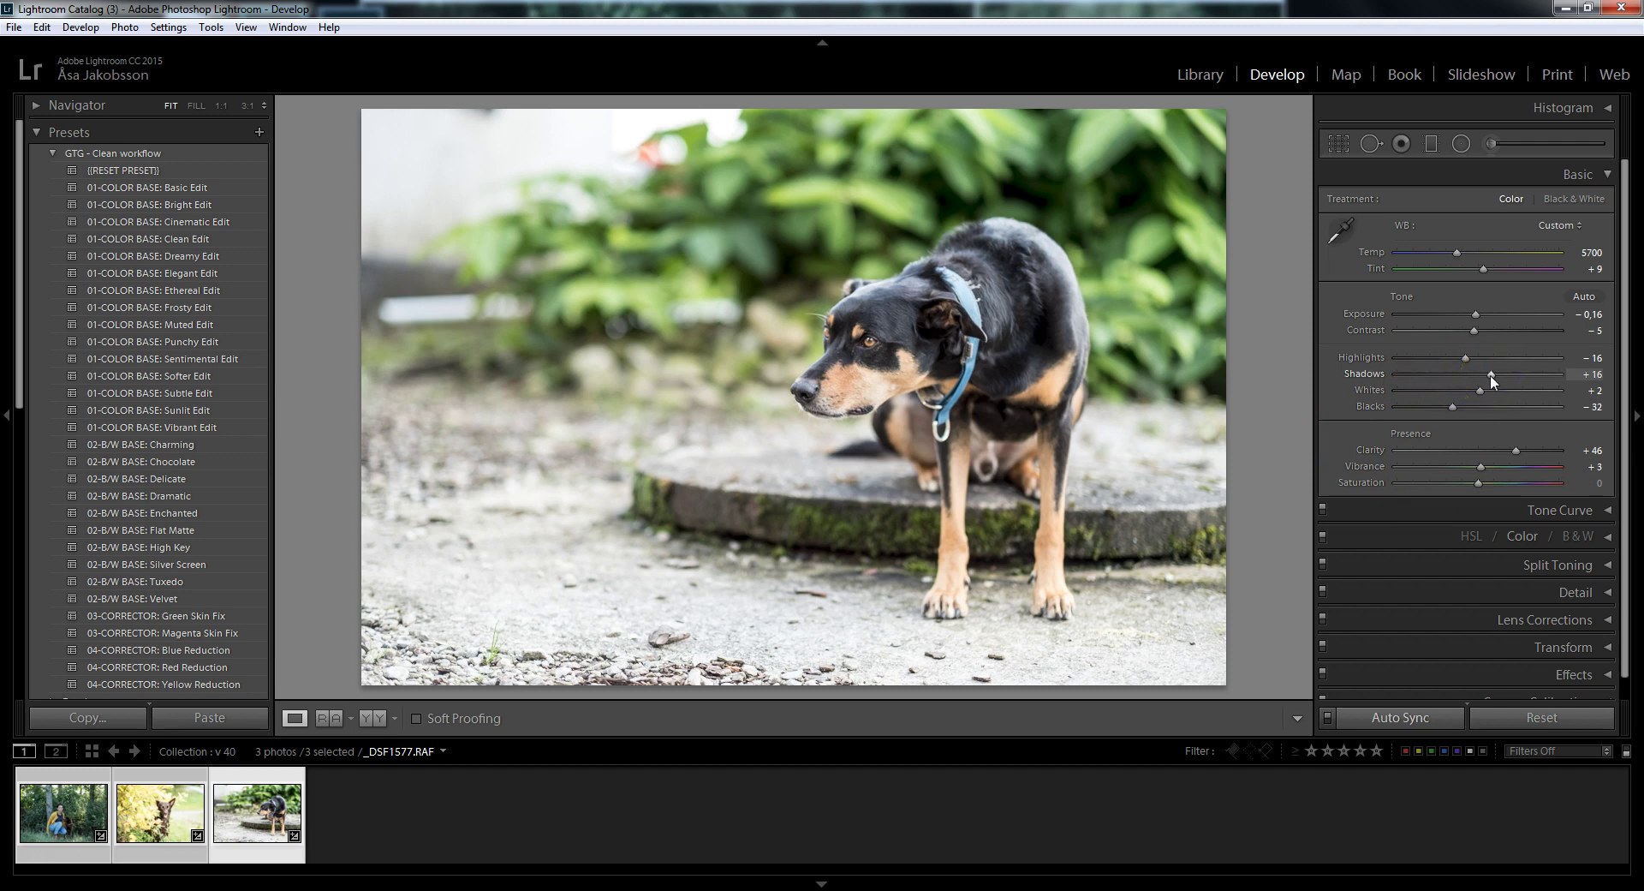
pyautogui.click(1478, 375)
pyautogui.moveTo(1478, 377); pyautogui.dragTo(1487, 379)
pyautogui.click(1070, 551)
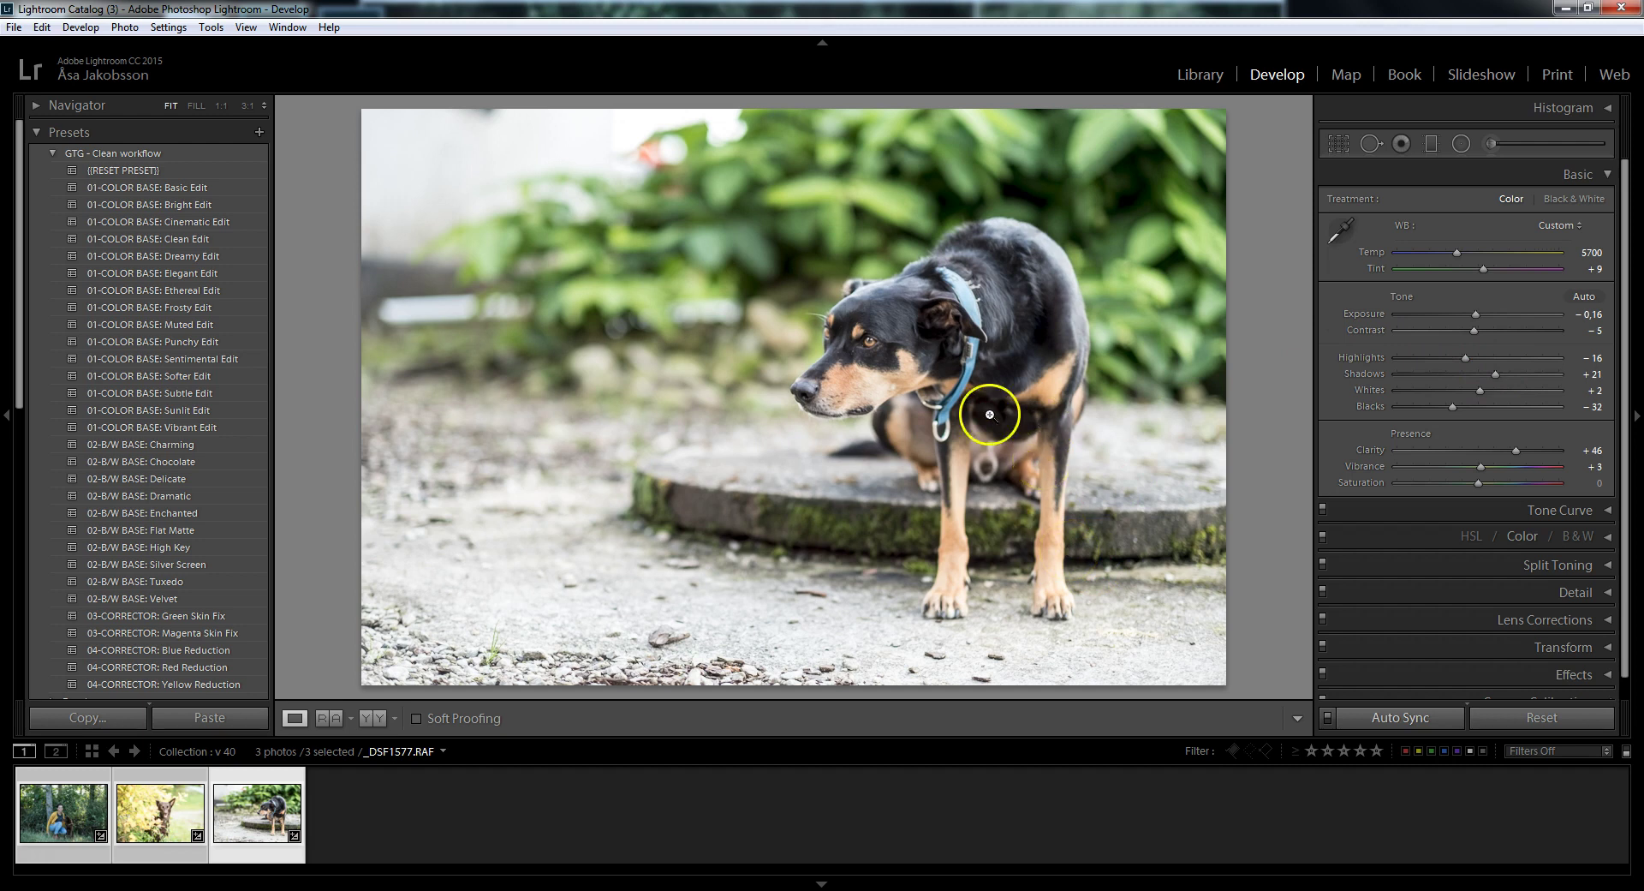
# Step: Reset the basic edits, then set exposure −0.42 and shadows +17
pyautogui.click(1533, 718)
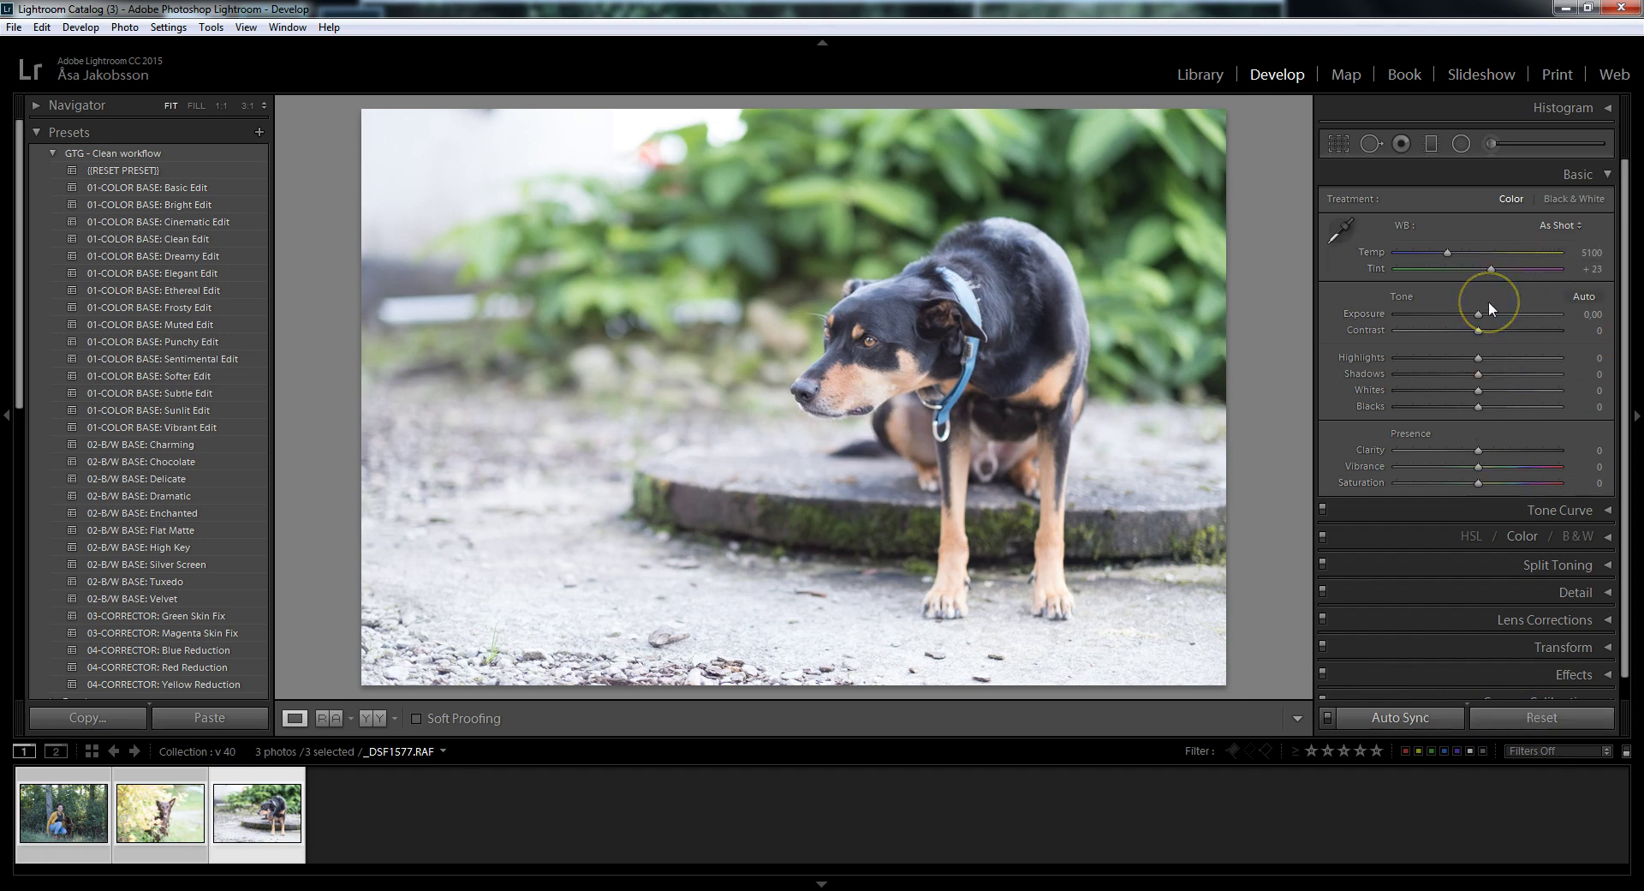
pyautogui.click(1480, 315)
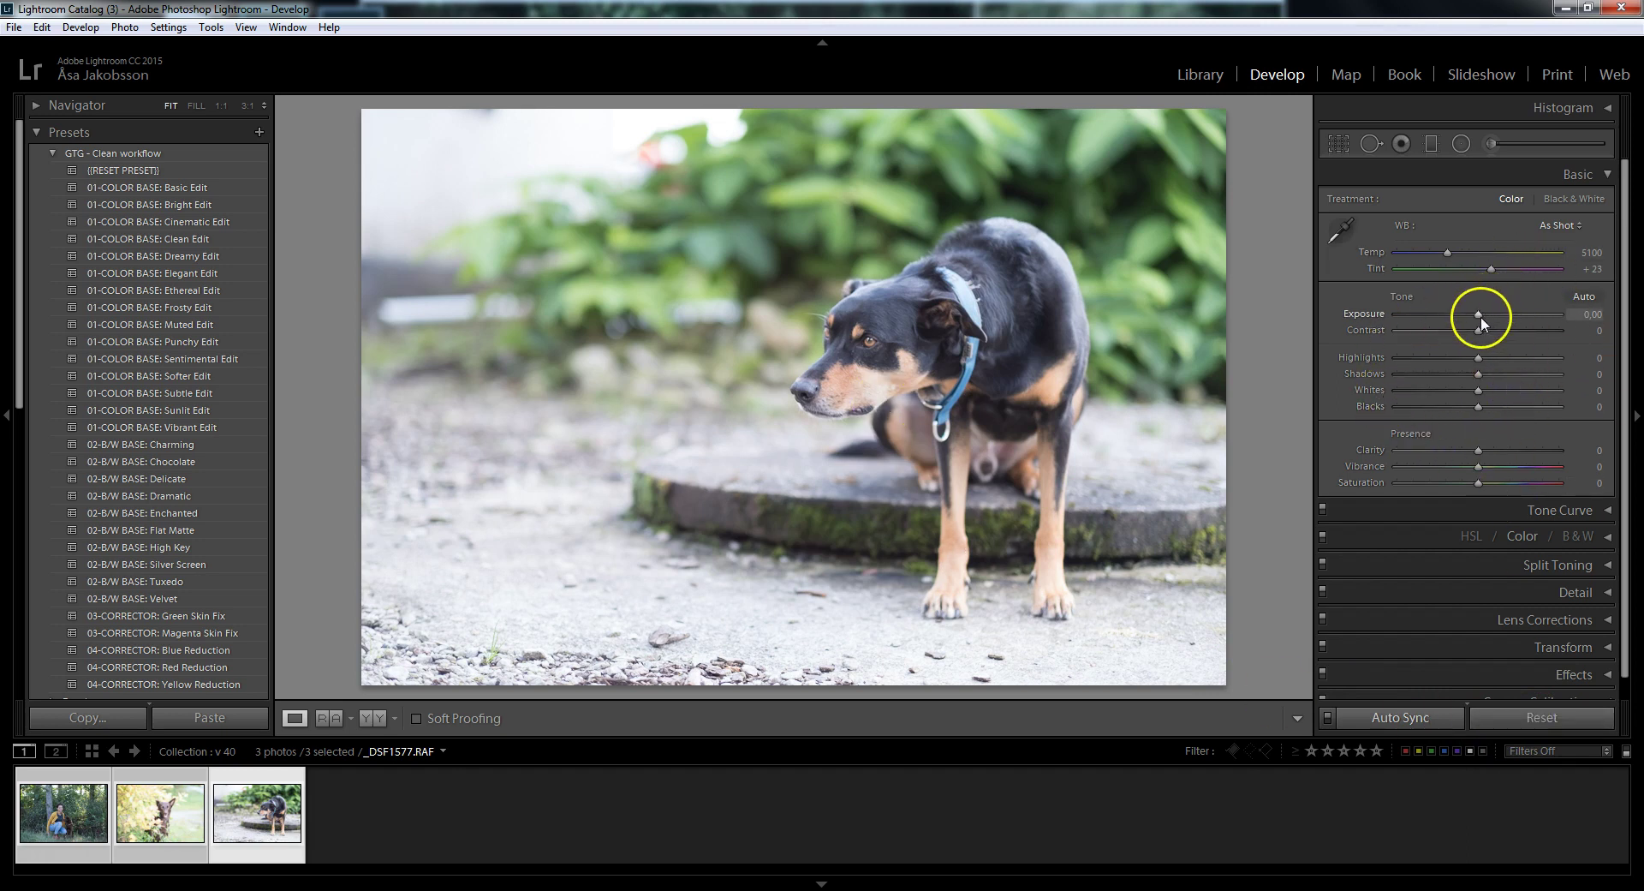
pyautogui.moveTo(1480, 316); pyautogui.dragTo(1472, 315)
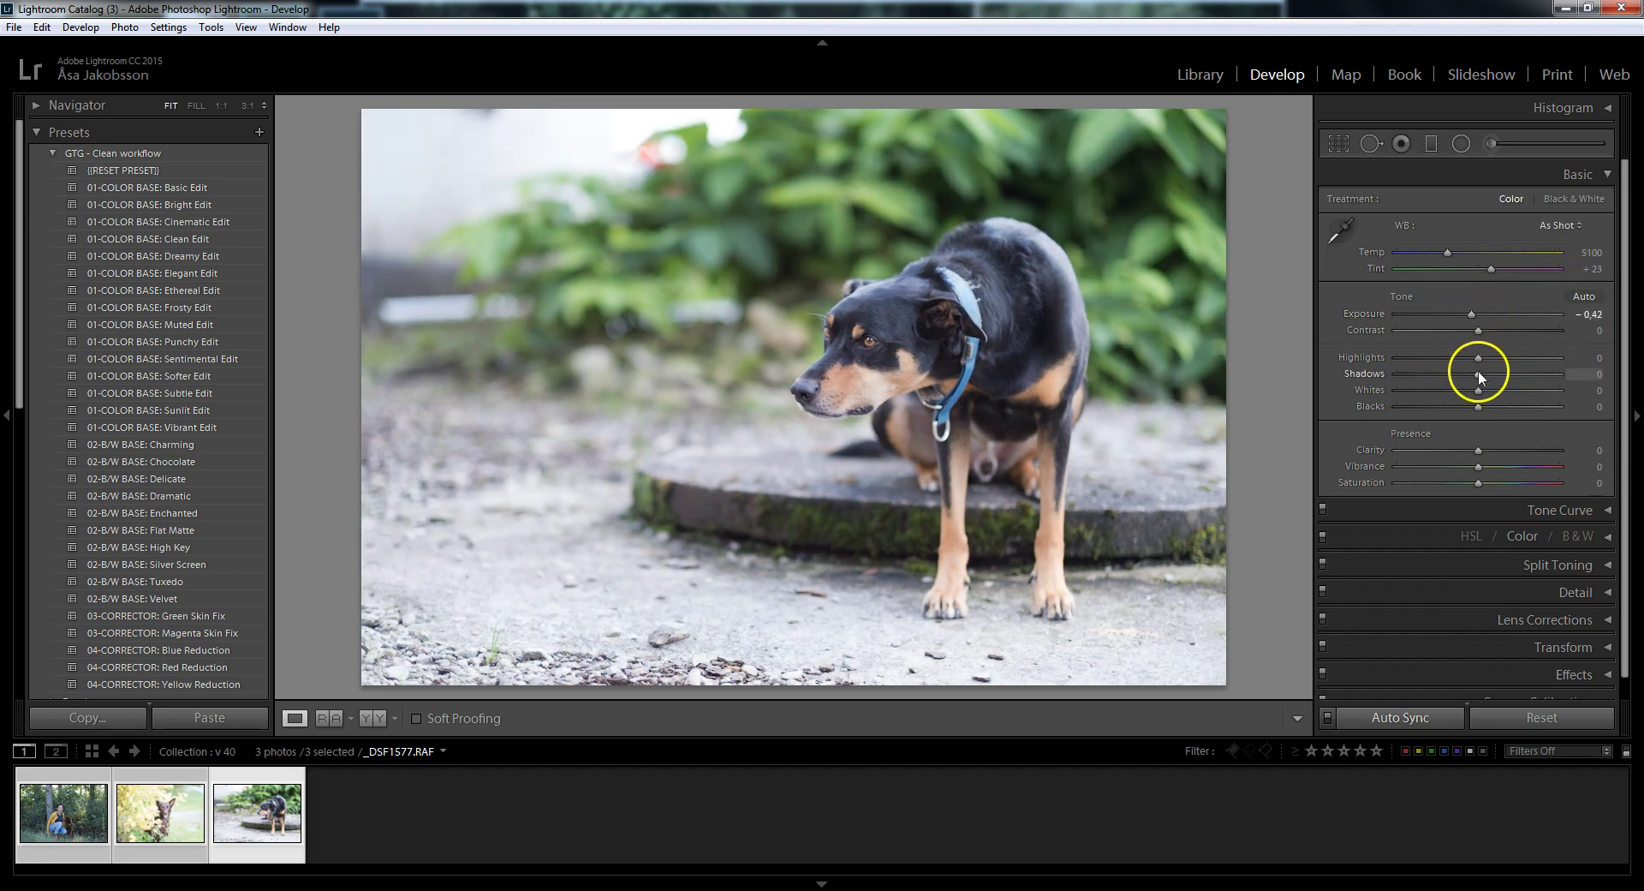
pyautogui.moveTo(1478, 374); pyautogui.dragTo(1492, 373)
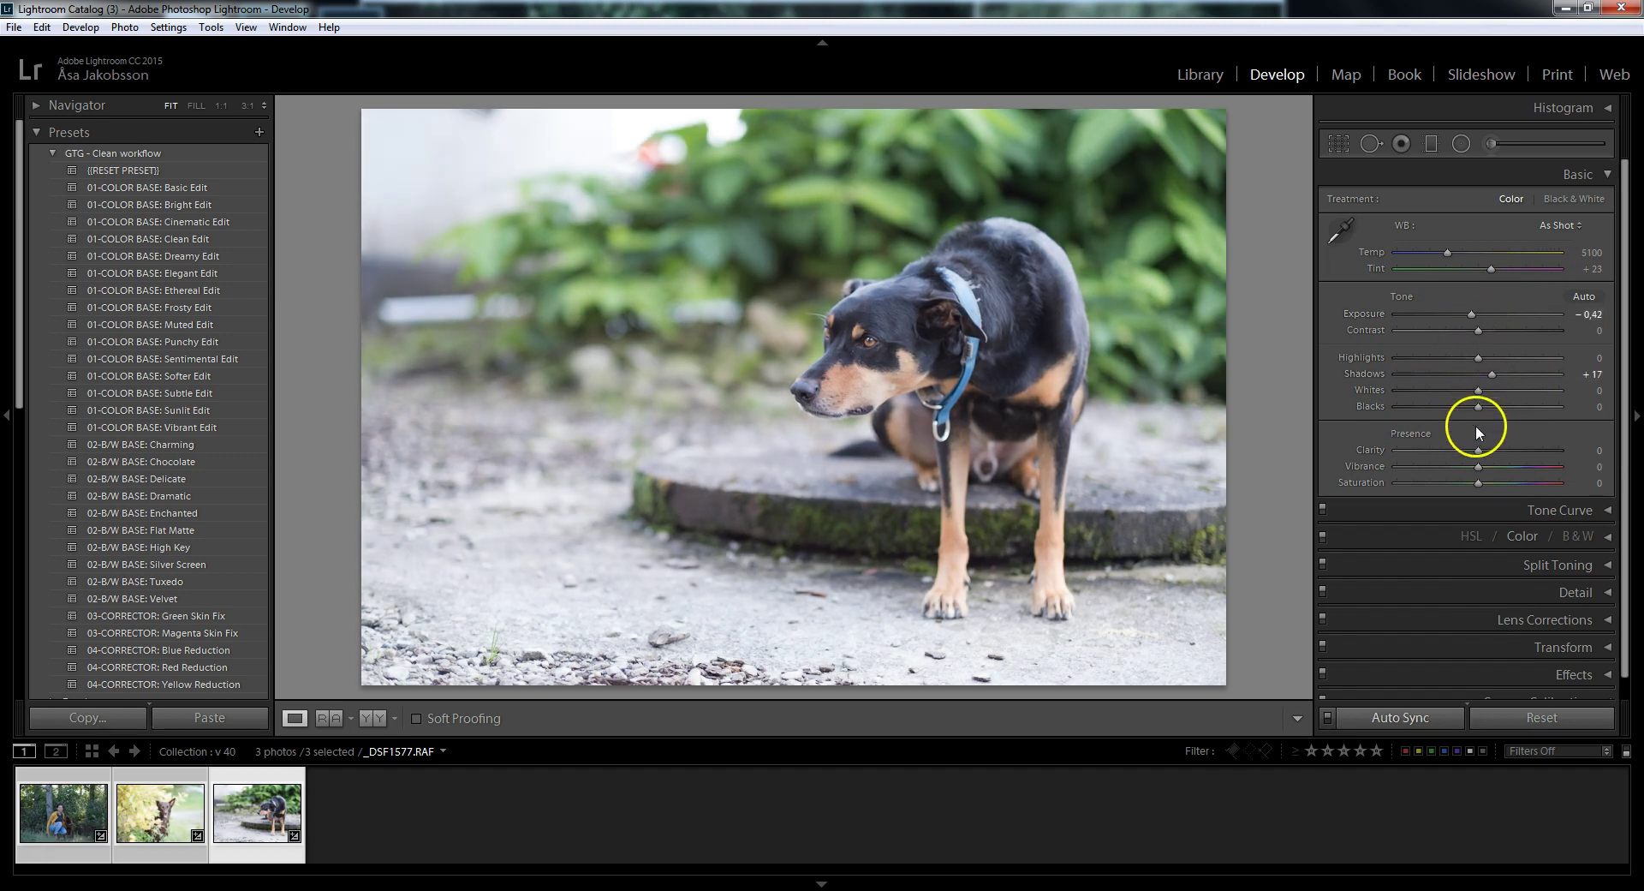
# Step: Set clarity +33, vibrance +35, temperature 5526 and highlights −63
pyautogui.moveTo(1478, 450); pyautogui.dragTo(1505, 450)
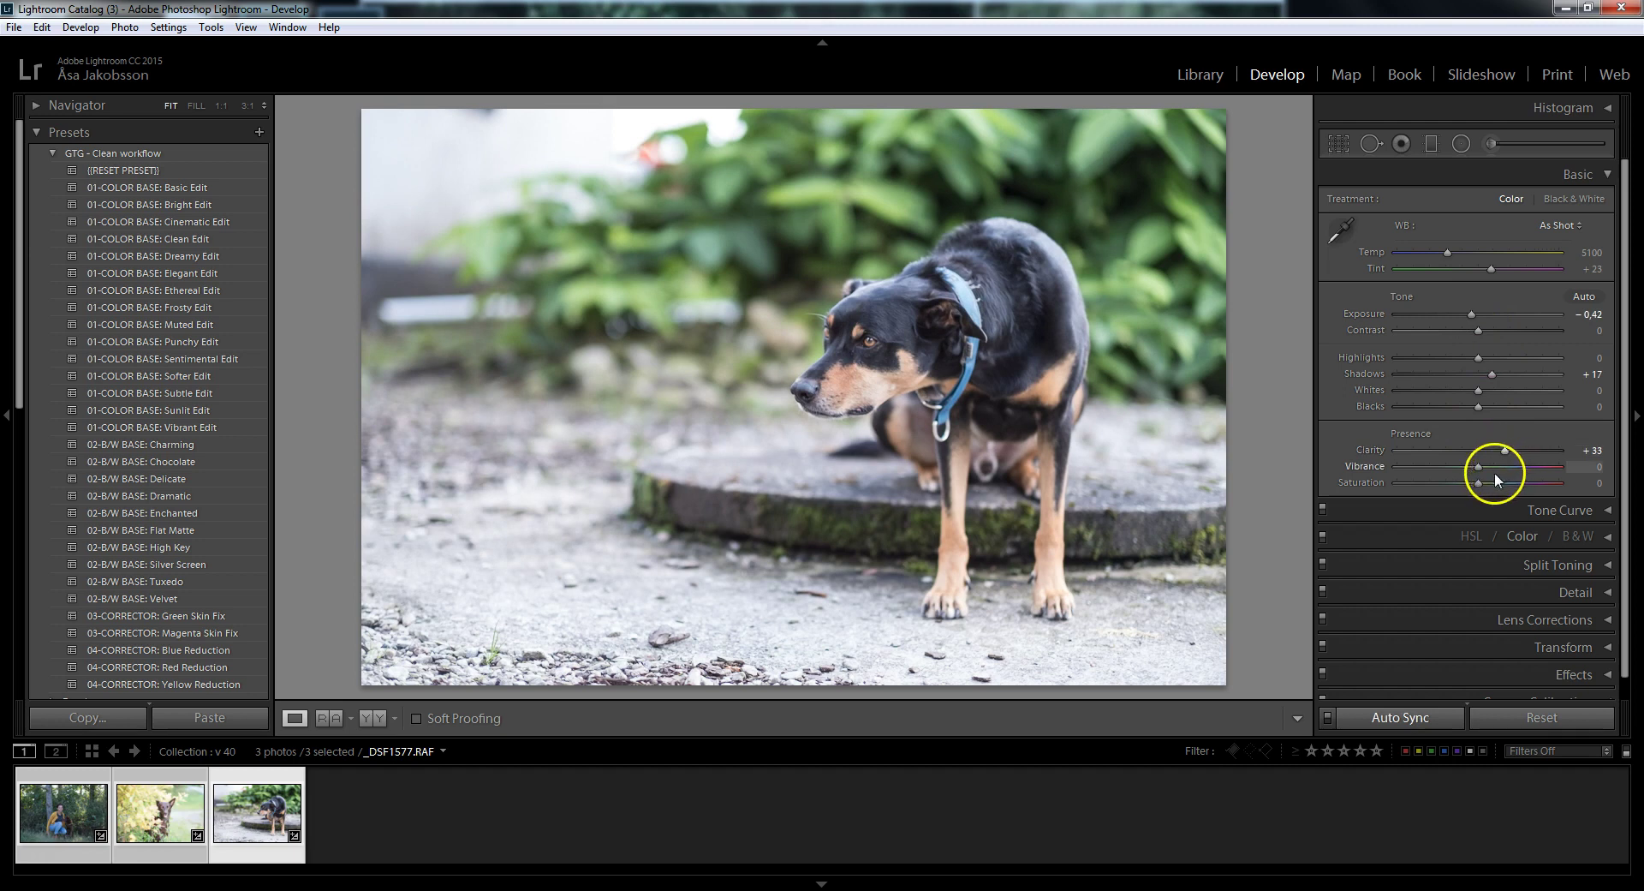
pyautogui.moveTo(1502, 468); pyautogui.dragTo(1508, 468)
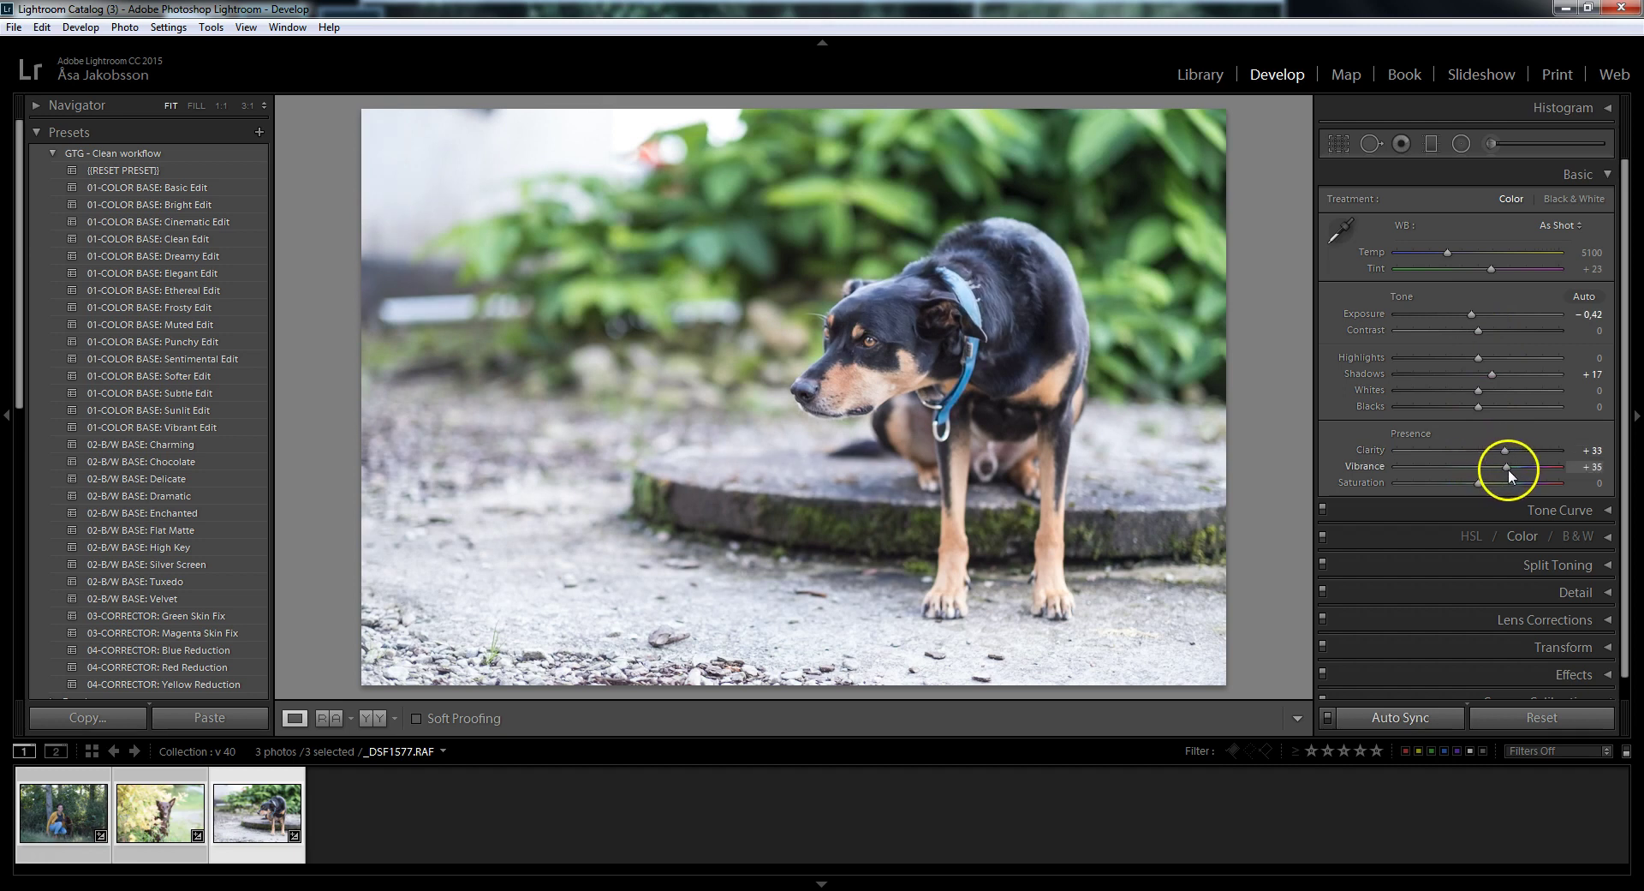
pyautogui.moveTo(1447, 253); pyautogui.dragTo(1454, 254)
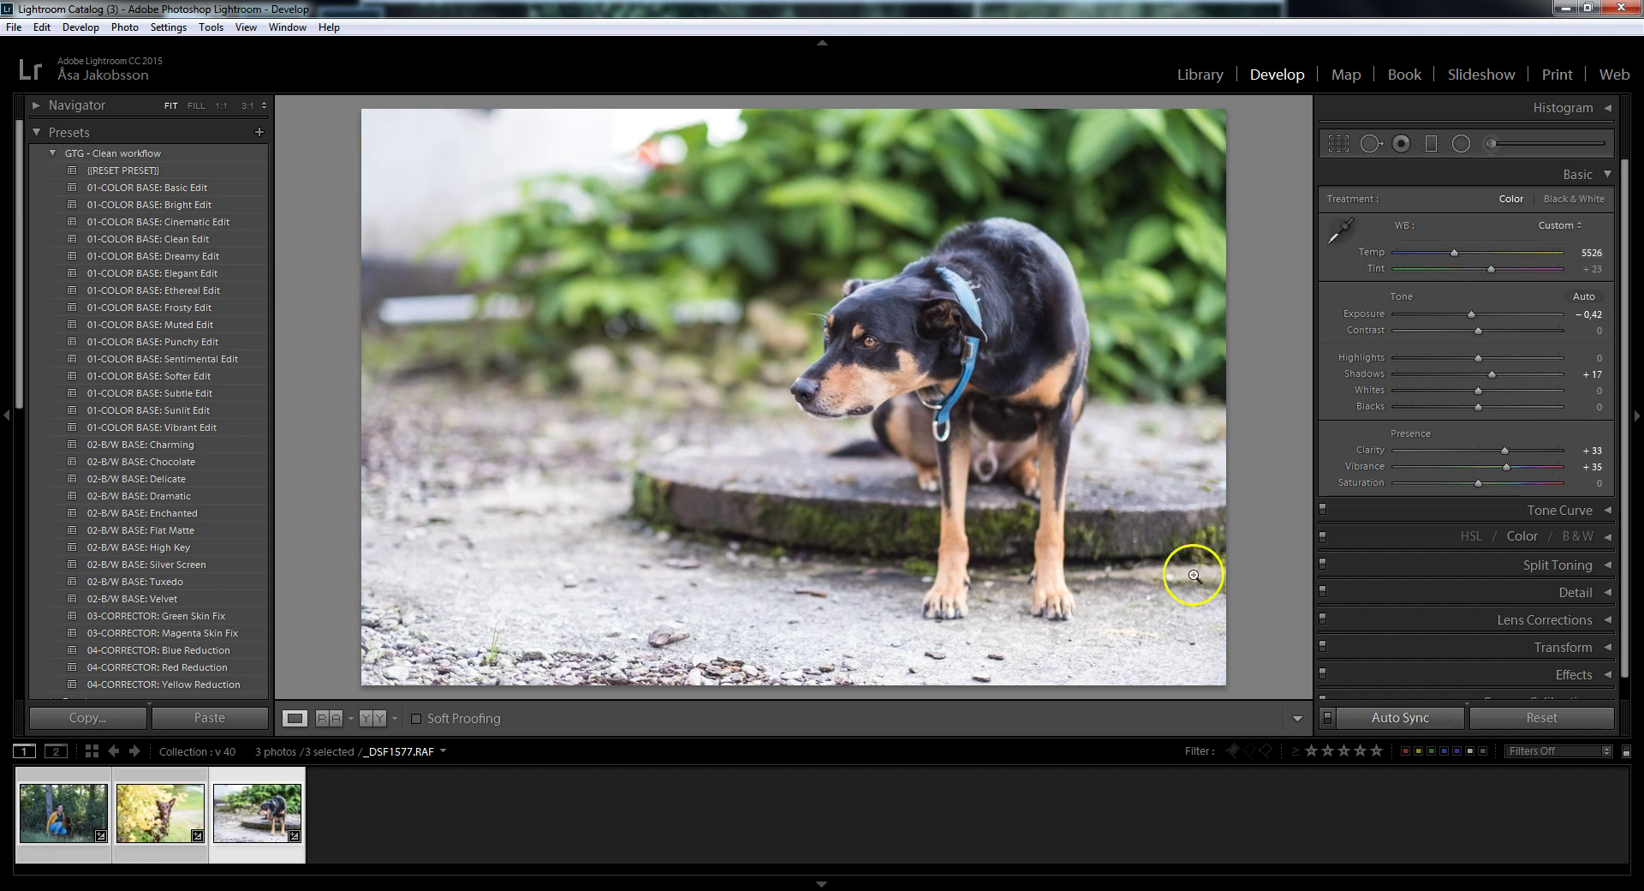
pyautogui.moveTo(1480, 358); pyautogui.dragTo(1427, 357)
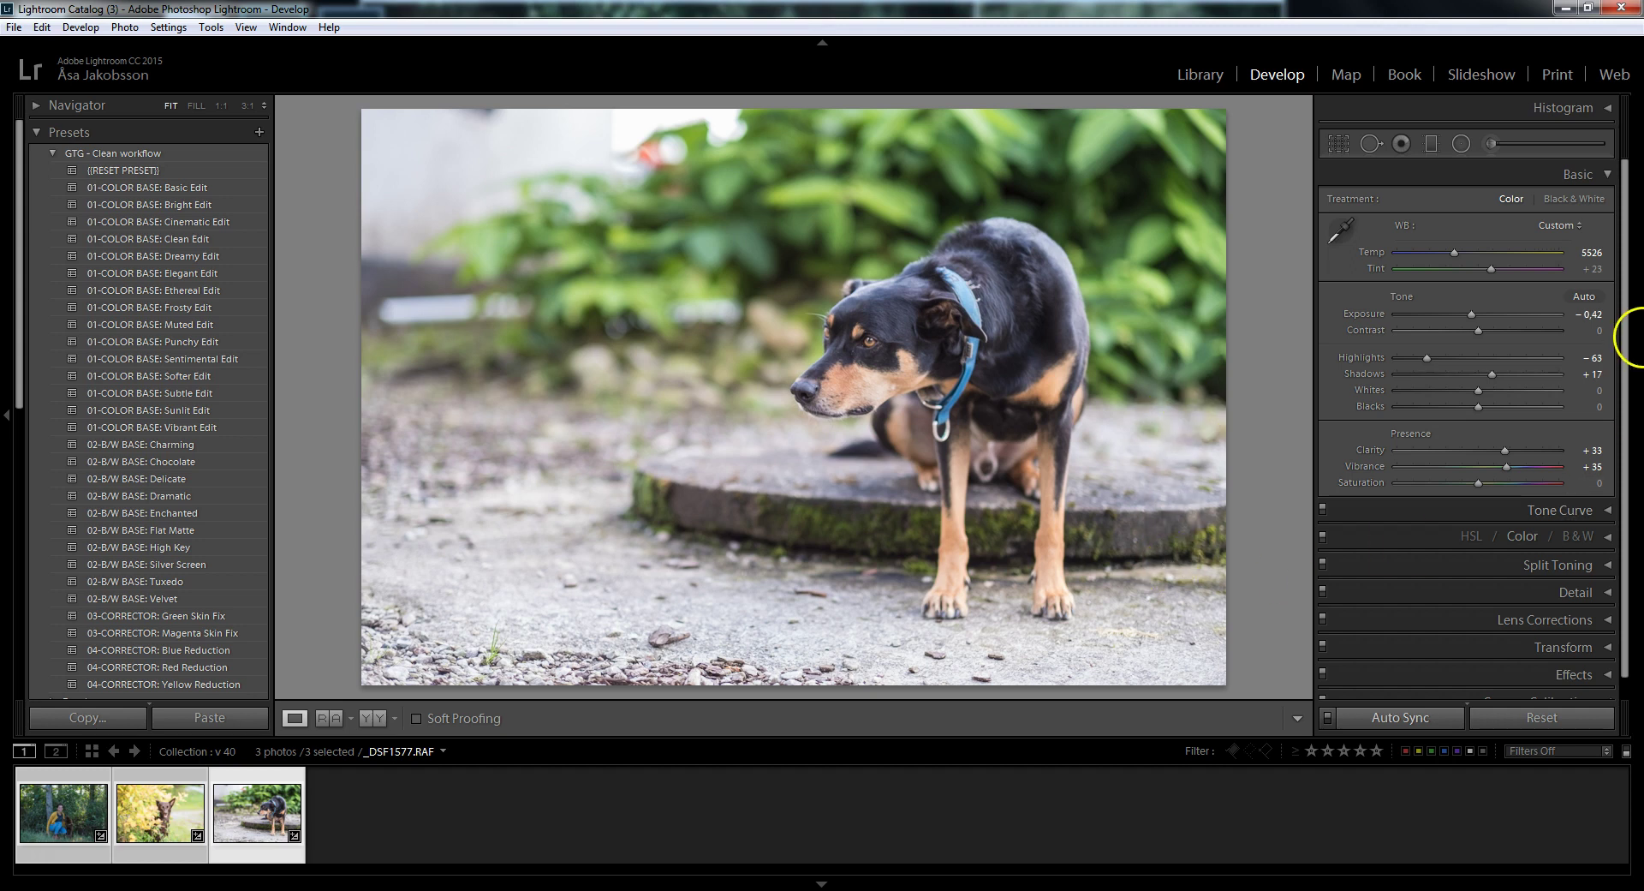
pyautogui.click(1610, 513)
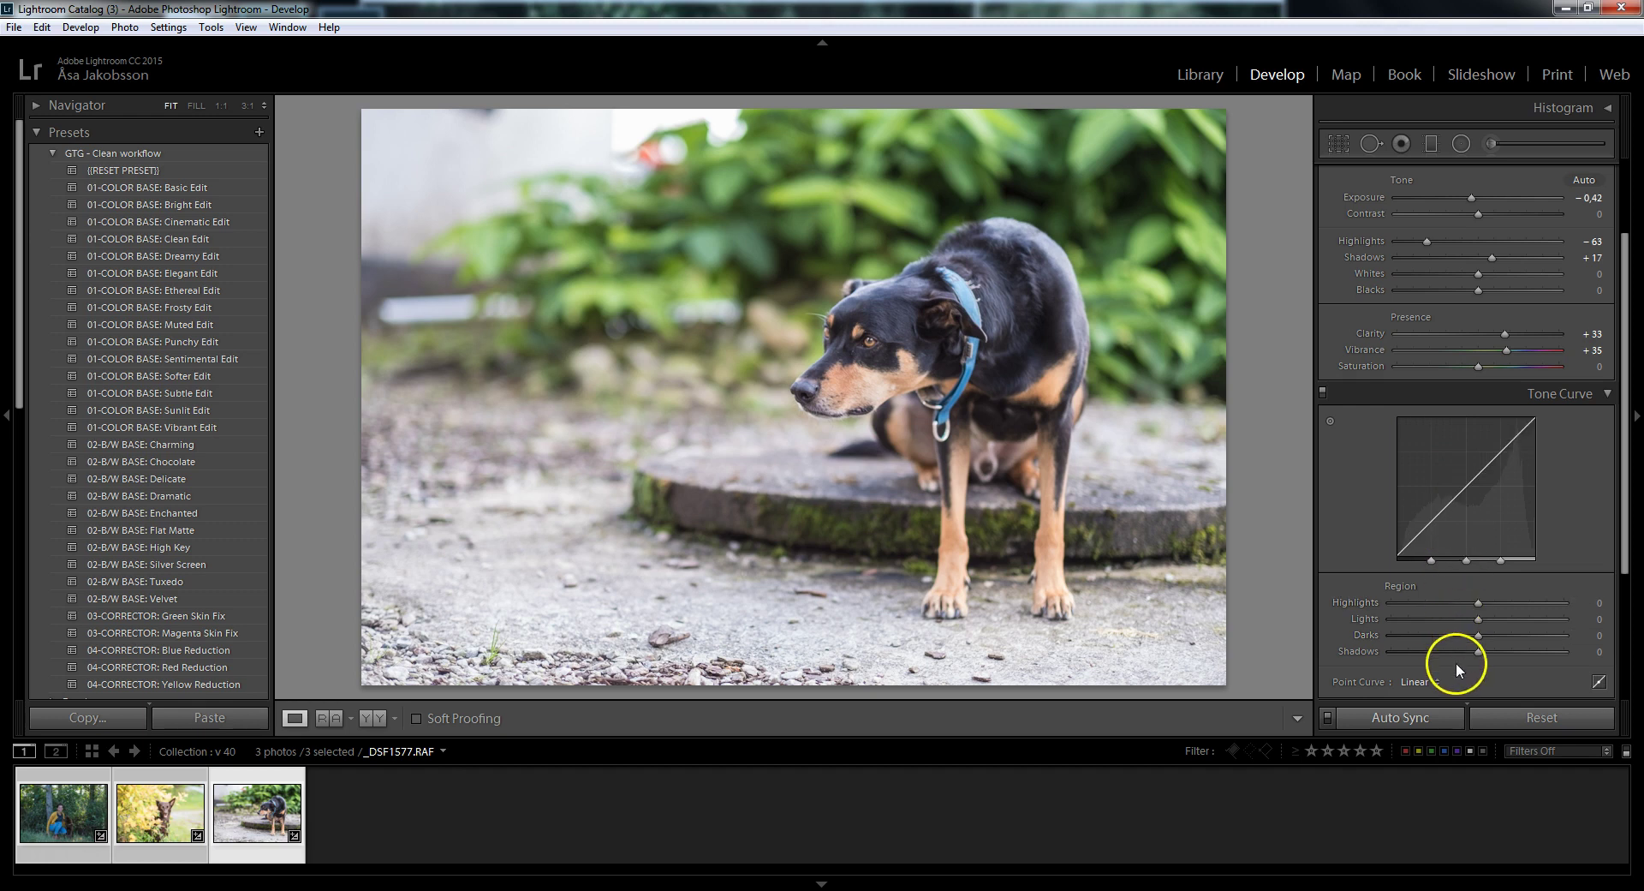
pyautogui.moveTo(1624, 409); pyautogui.dragTo(1627, 536)
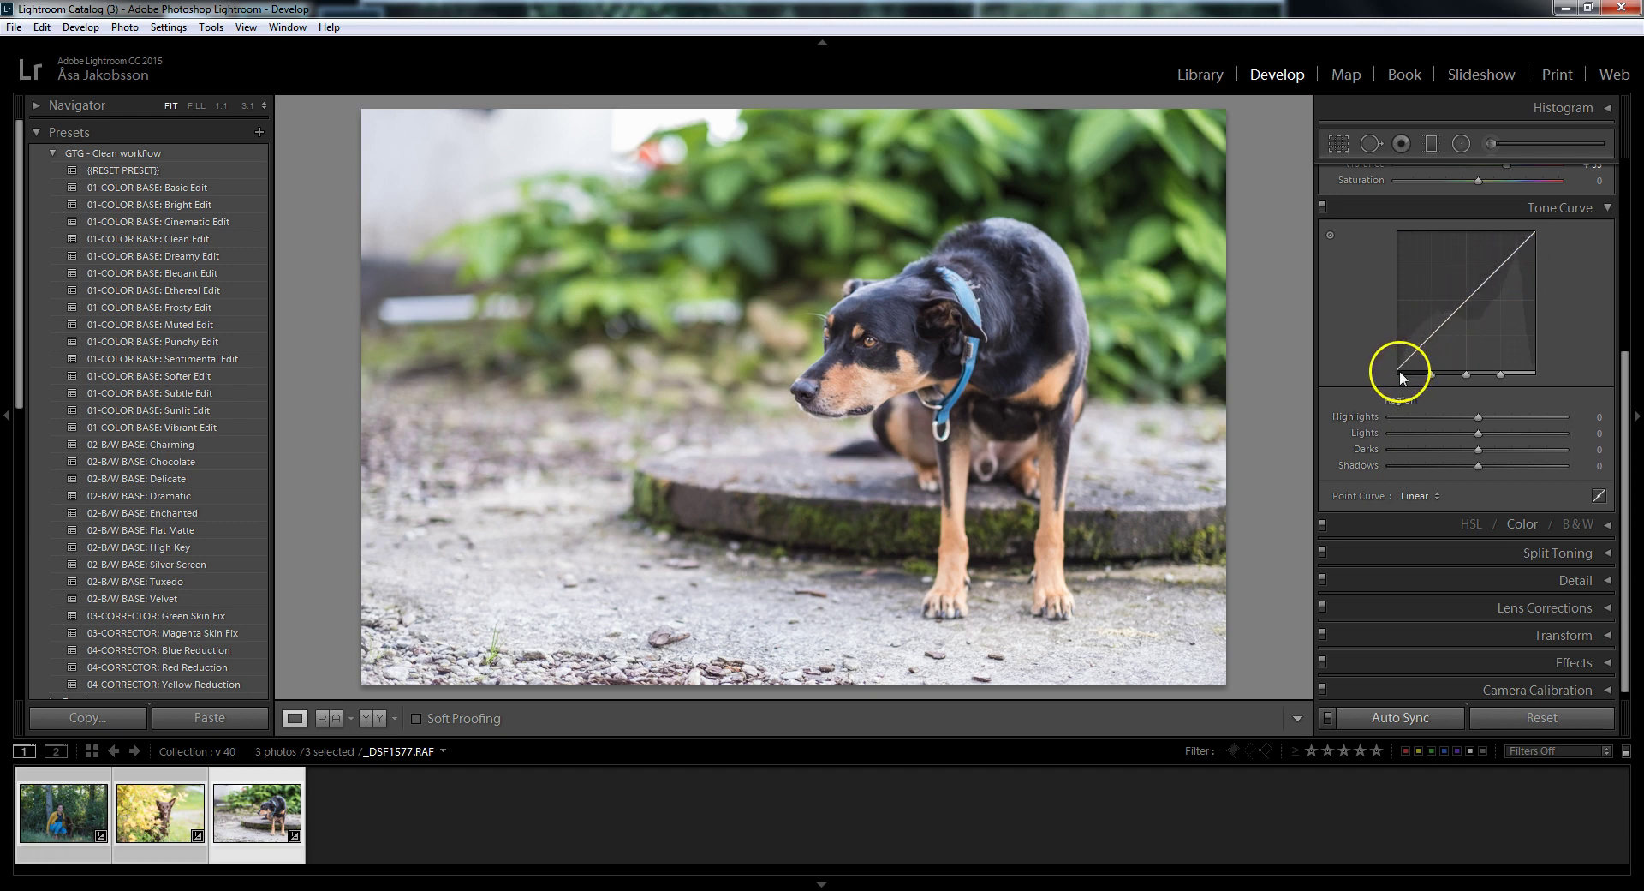
pyautogui.click(1603, 208)
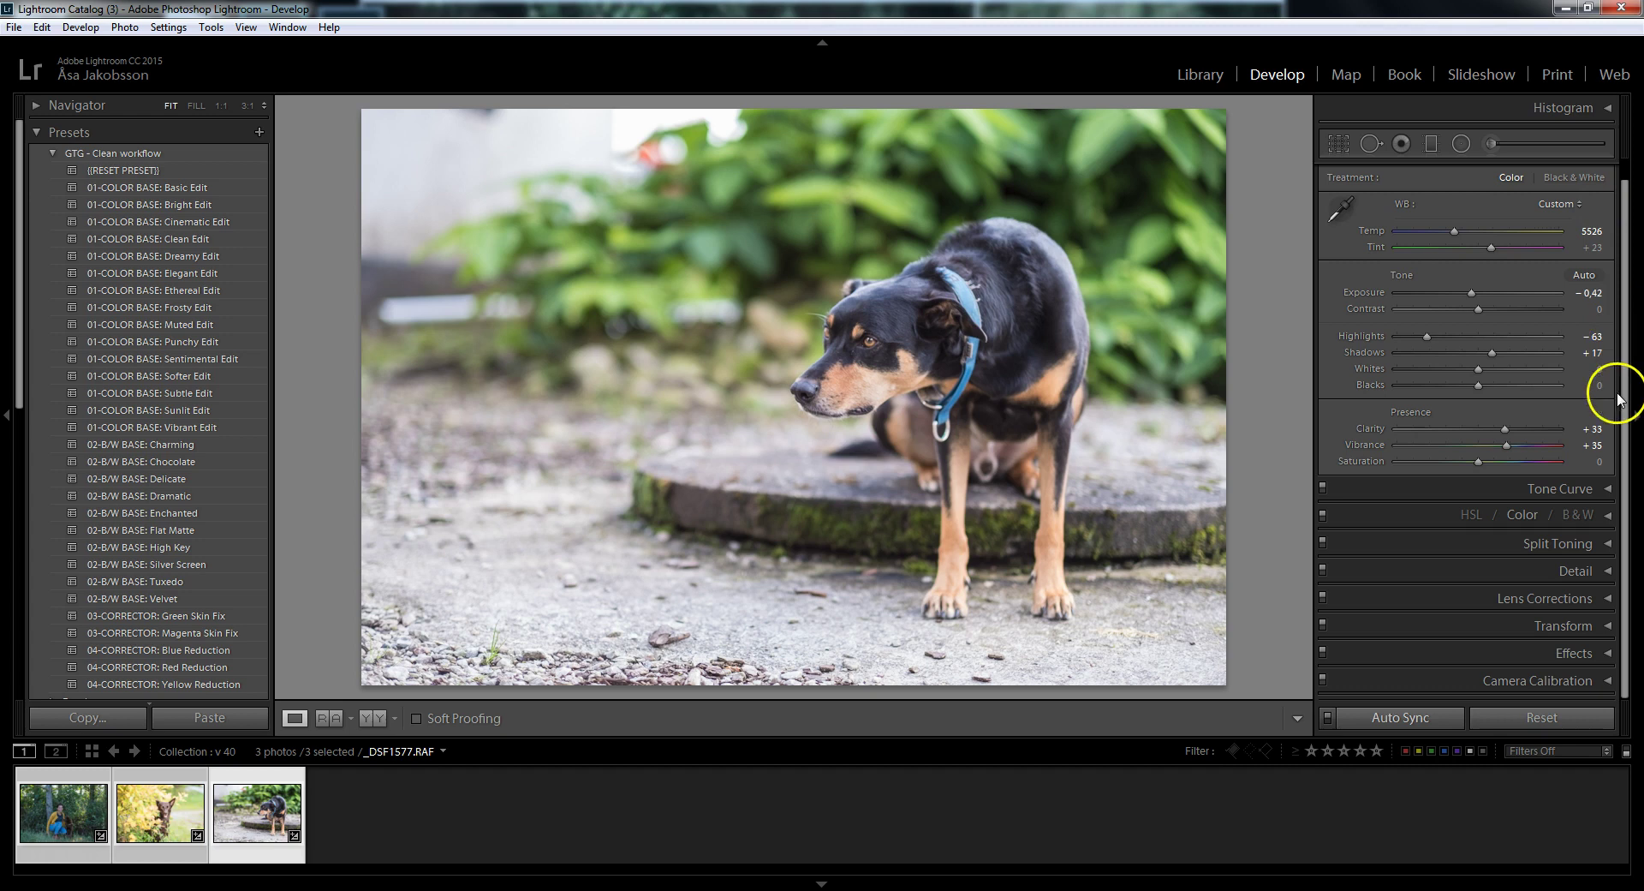
# Step: In HSL, give the orange tones hue +10, saturation +15 and luminance −12
pyautogui.click(1607, 516)
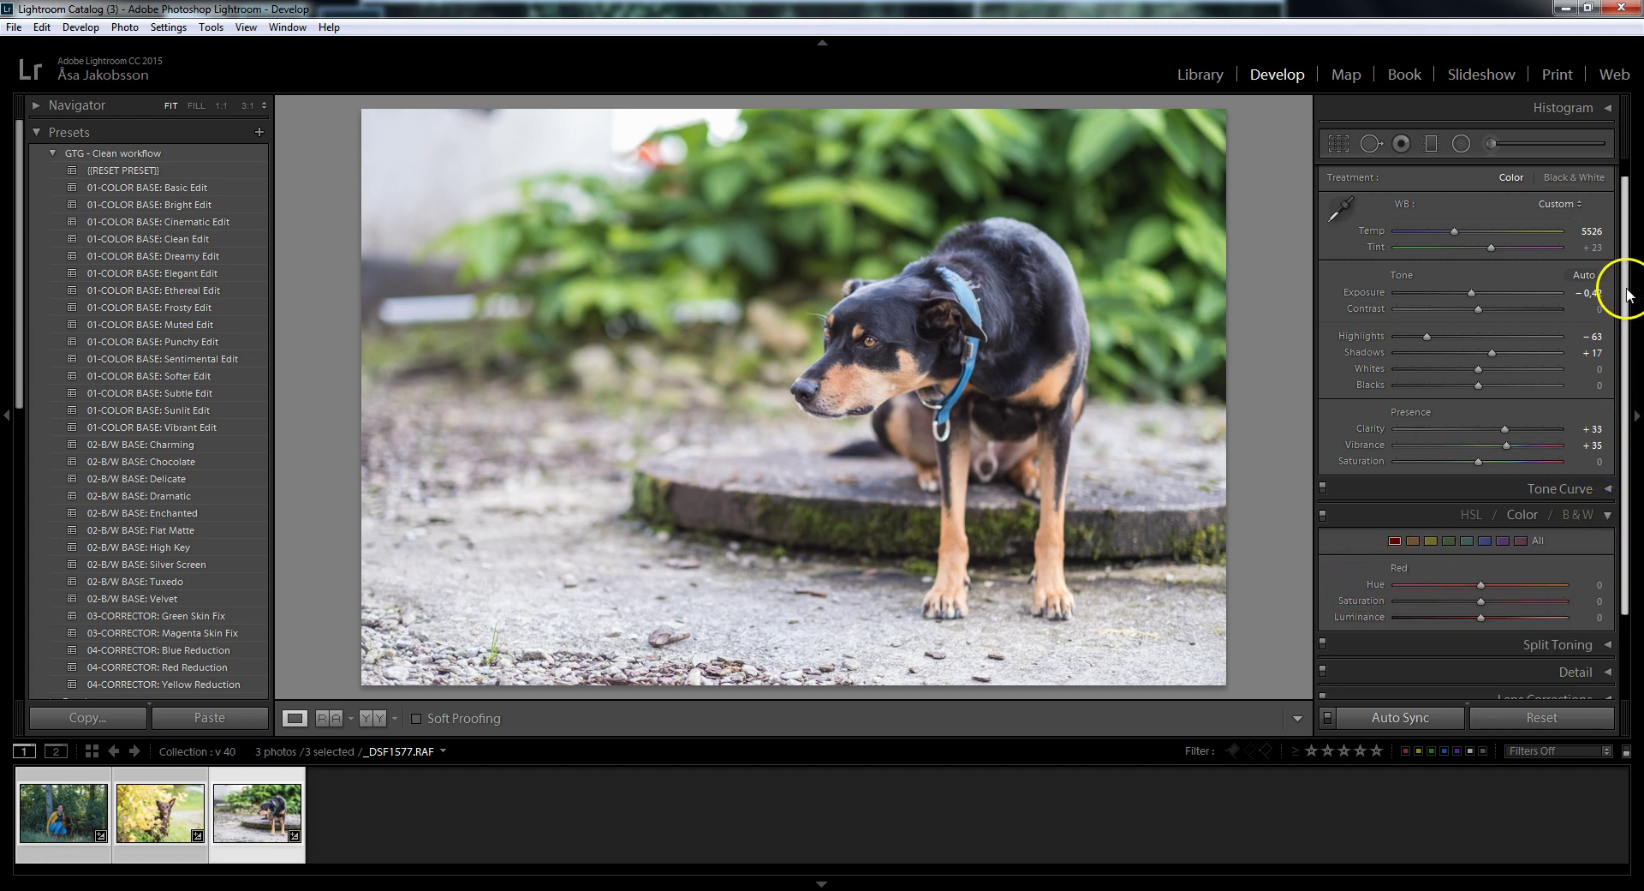
pyautogui.moveTo(1627, 294); pyautogui.dragTo(1621, 376)
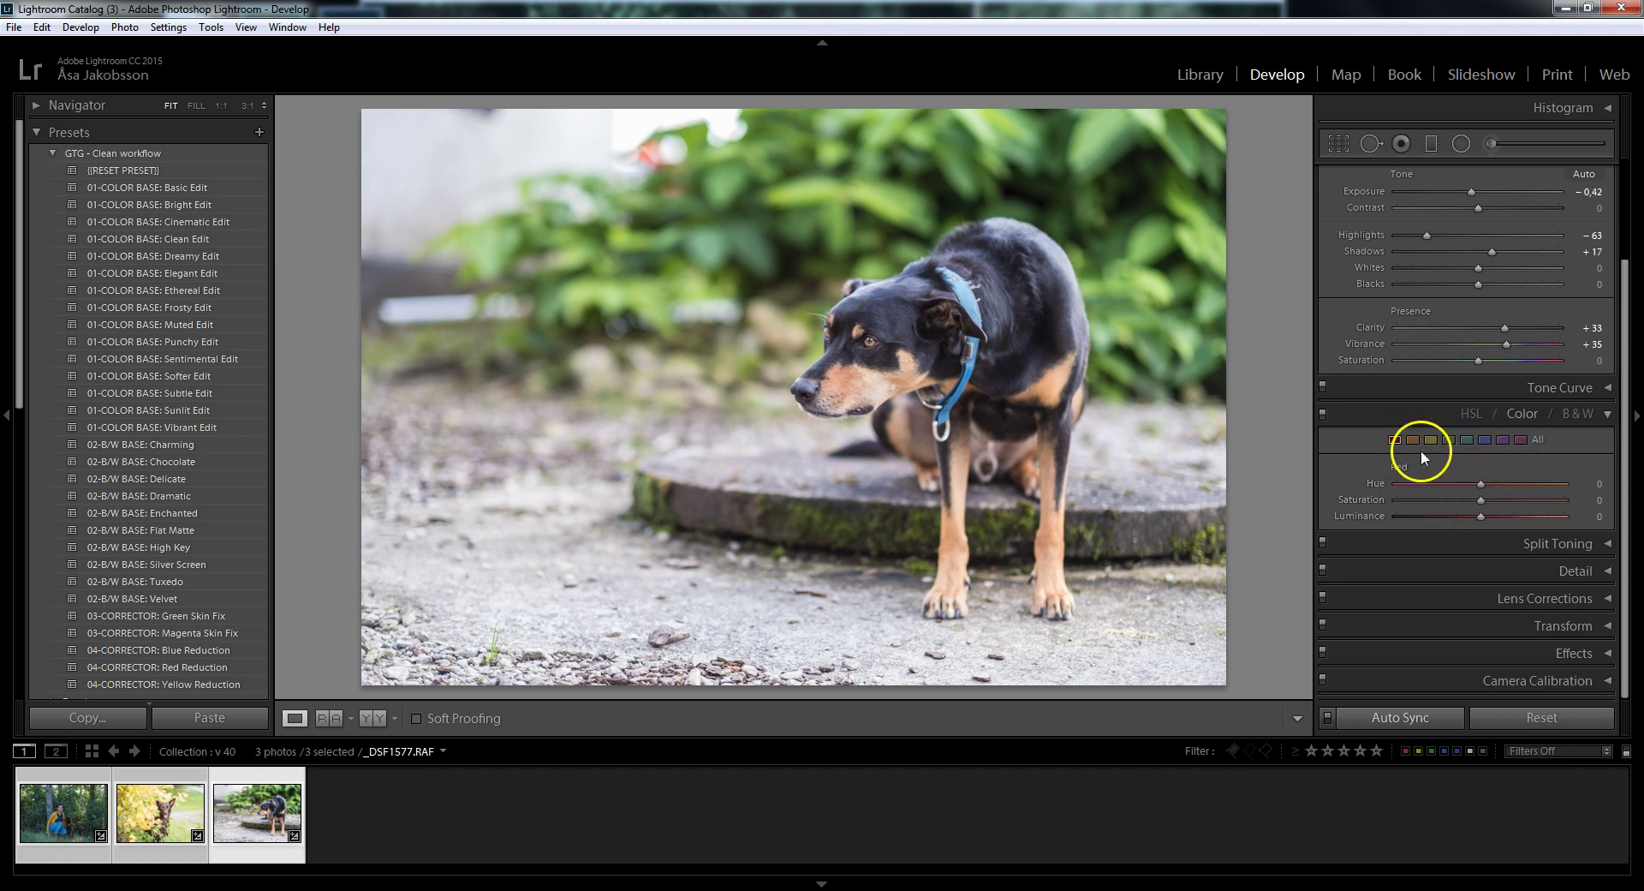
pyautogui.click(1412, 440)
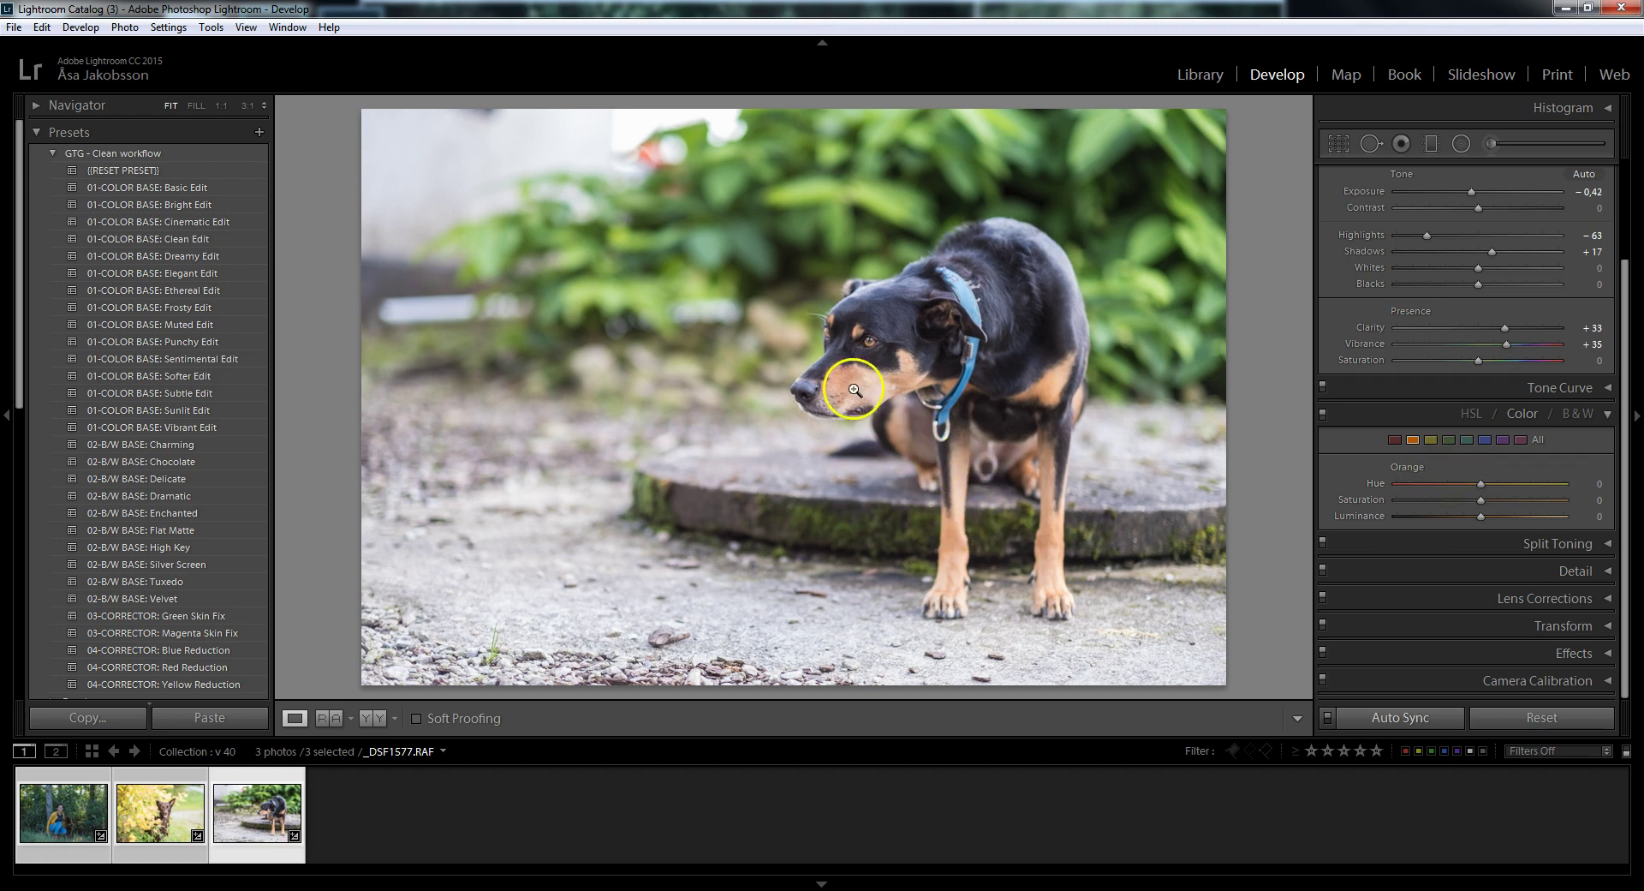
pyautogui.moveTo(1481, 502); pyautogui.dragTo(1483, 504)
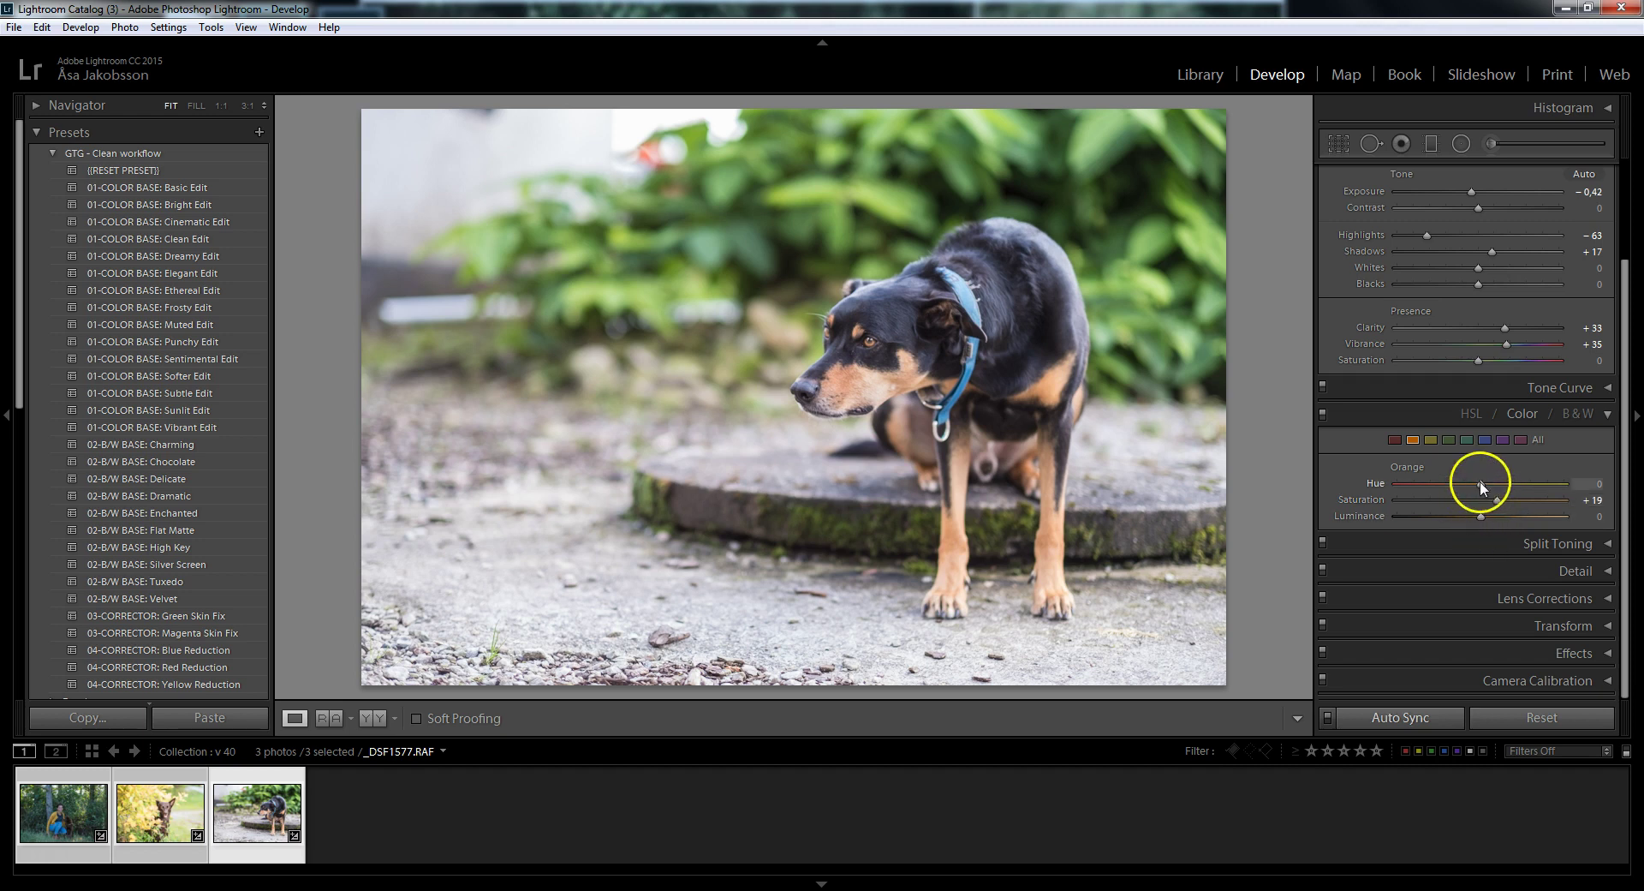
pyautogui.moveTo(1484, 485); pyautogui.dragTo(1490, 485)
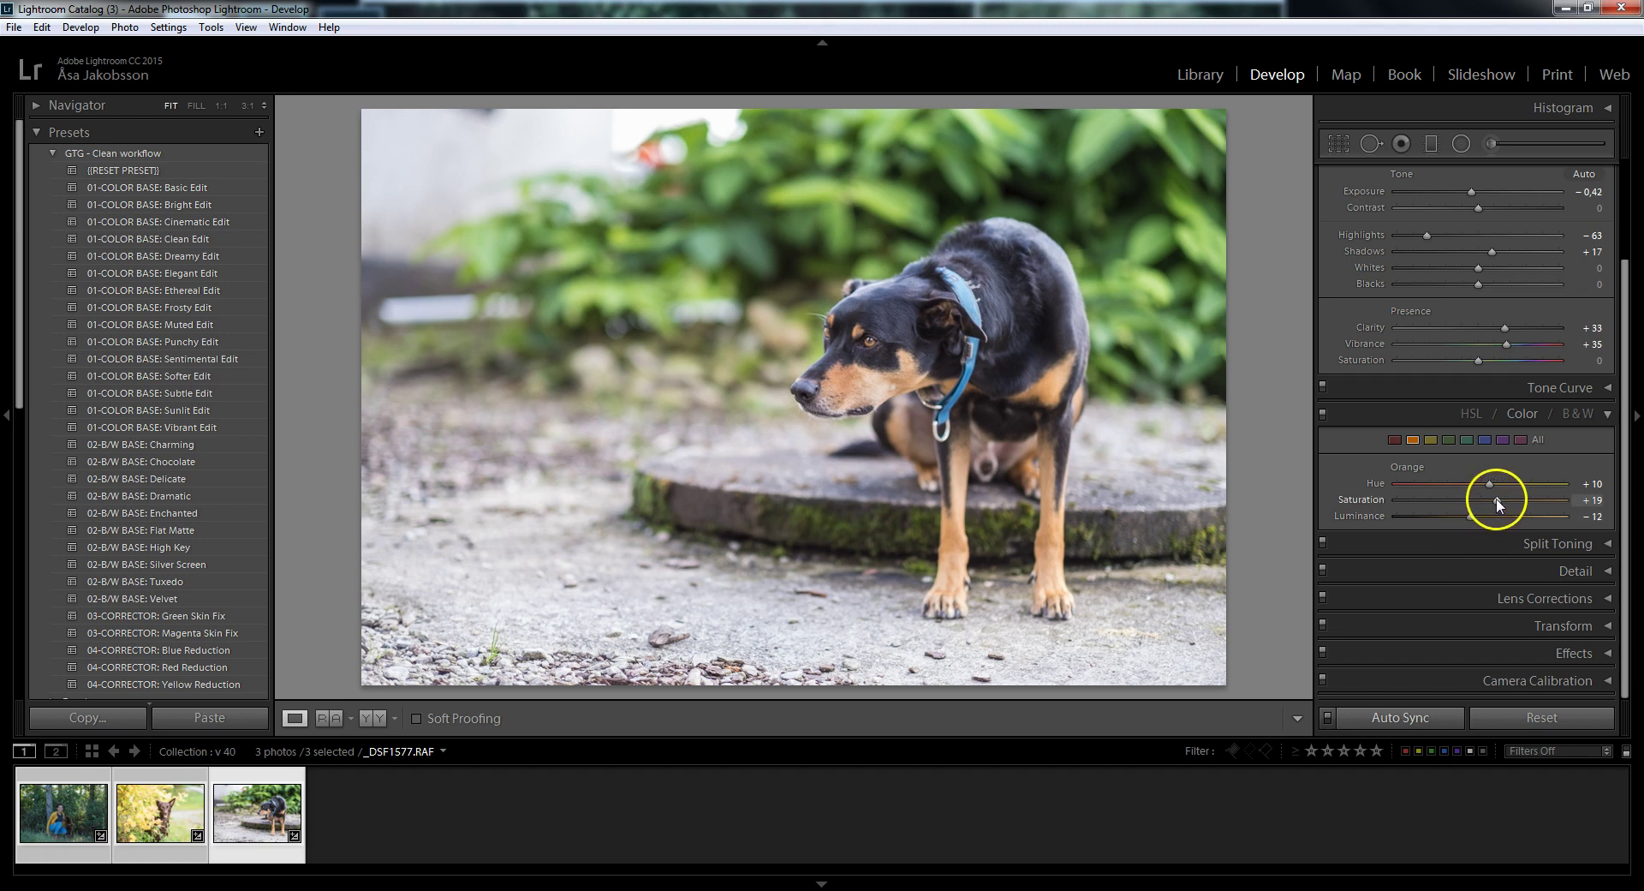
pyautogui.moveTo(1494, 501); pyautogui.dragTo(1493, 500)
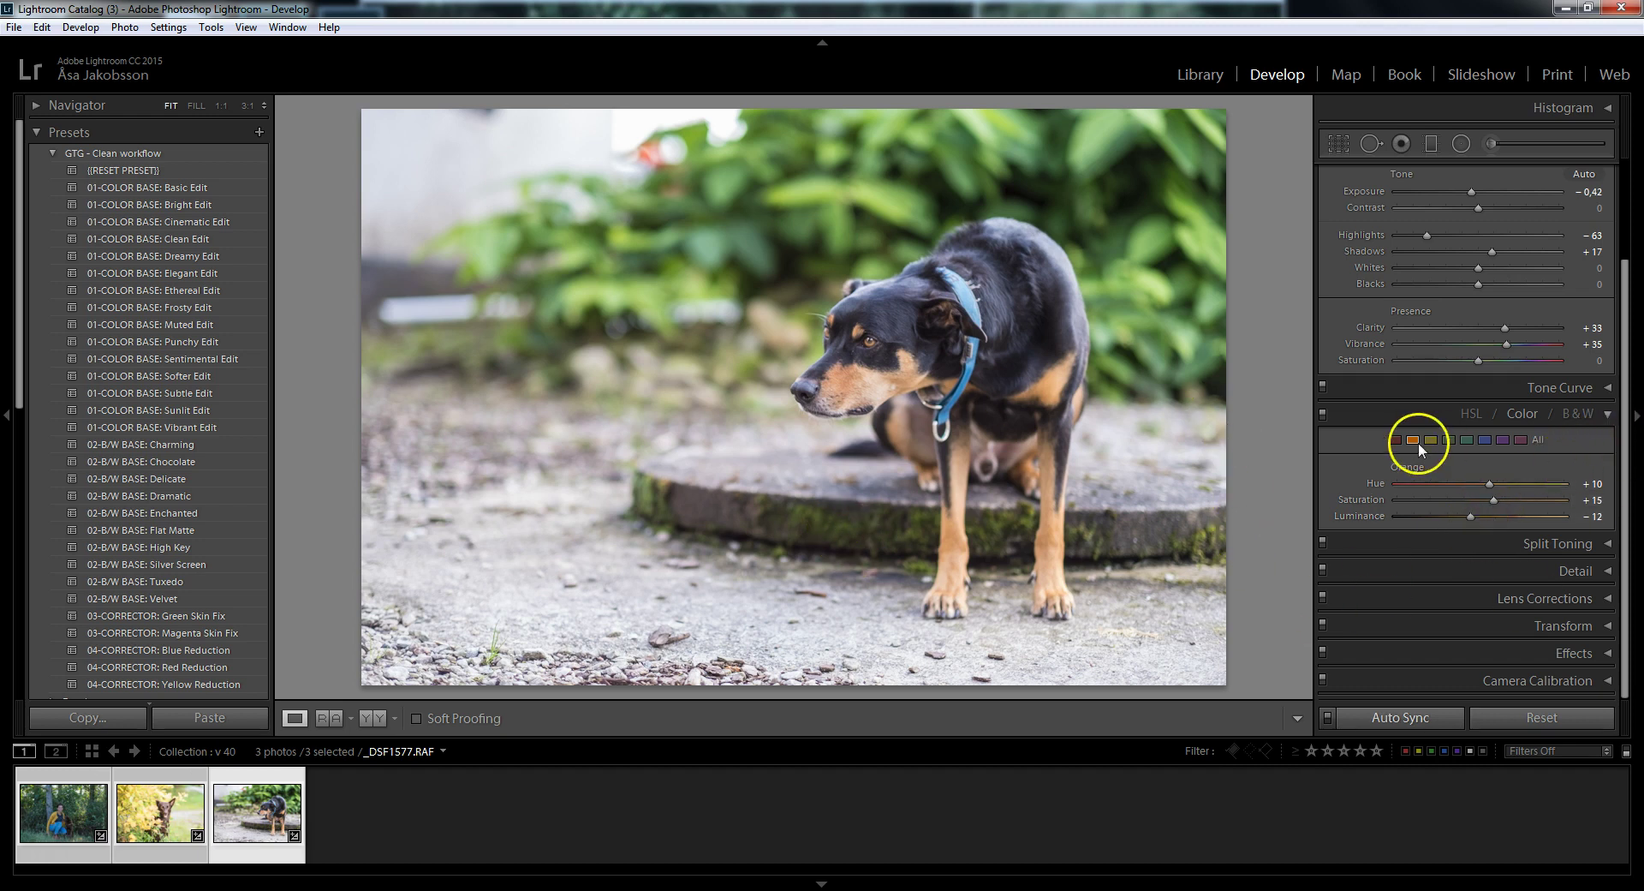
# Step: Try boosting blue saturation on the collar, then reset it to 0
pyautogui.click(1431, 440)
pyautogui.click(1453, 440)
pyautogui.click(1466, 440)
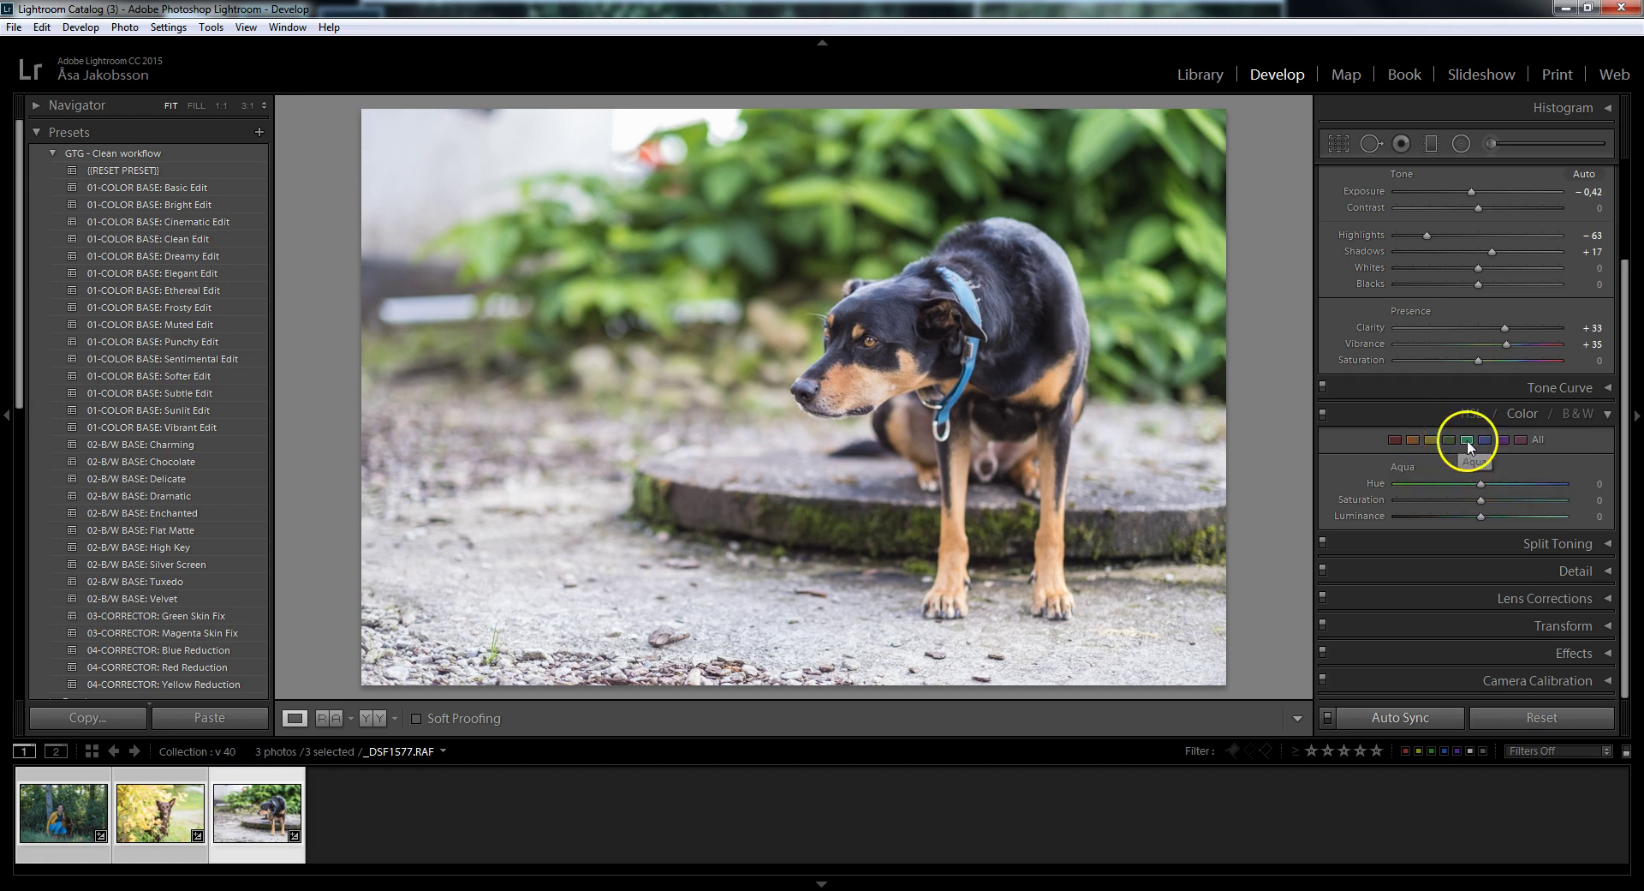
pyautogui.click(1485, 442)
pyautogui.moveTo(1481, 499); pyautogui.dragTo(1582, 505)
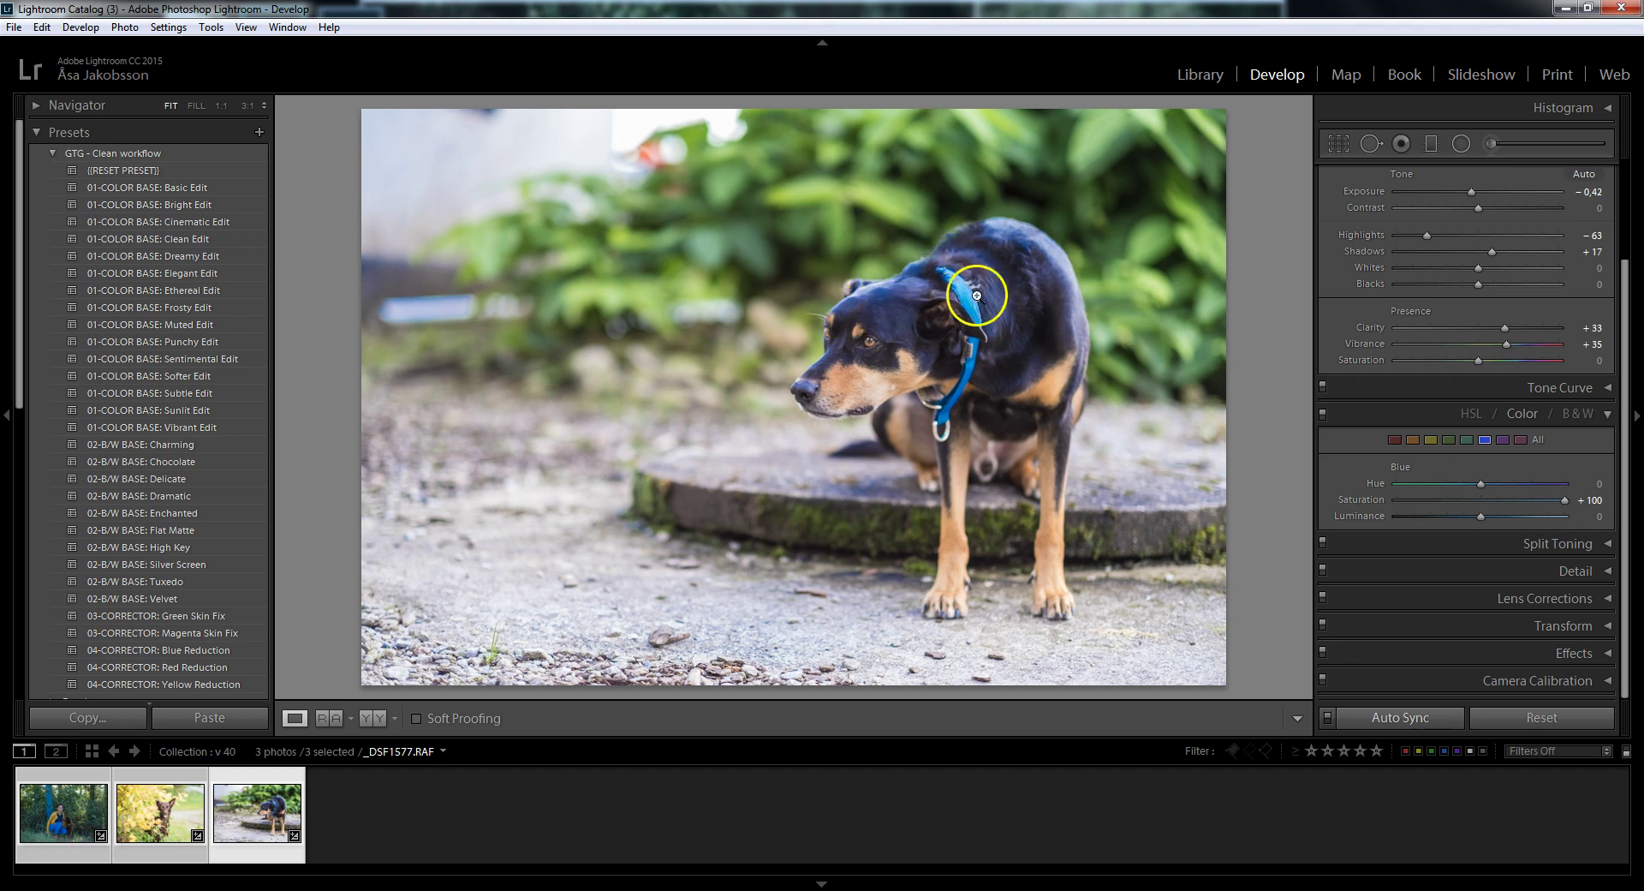
pyautogui.doubleClick(1563, 500)
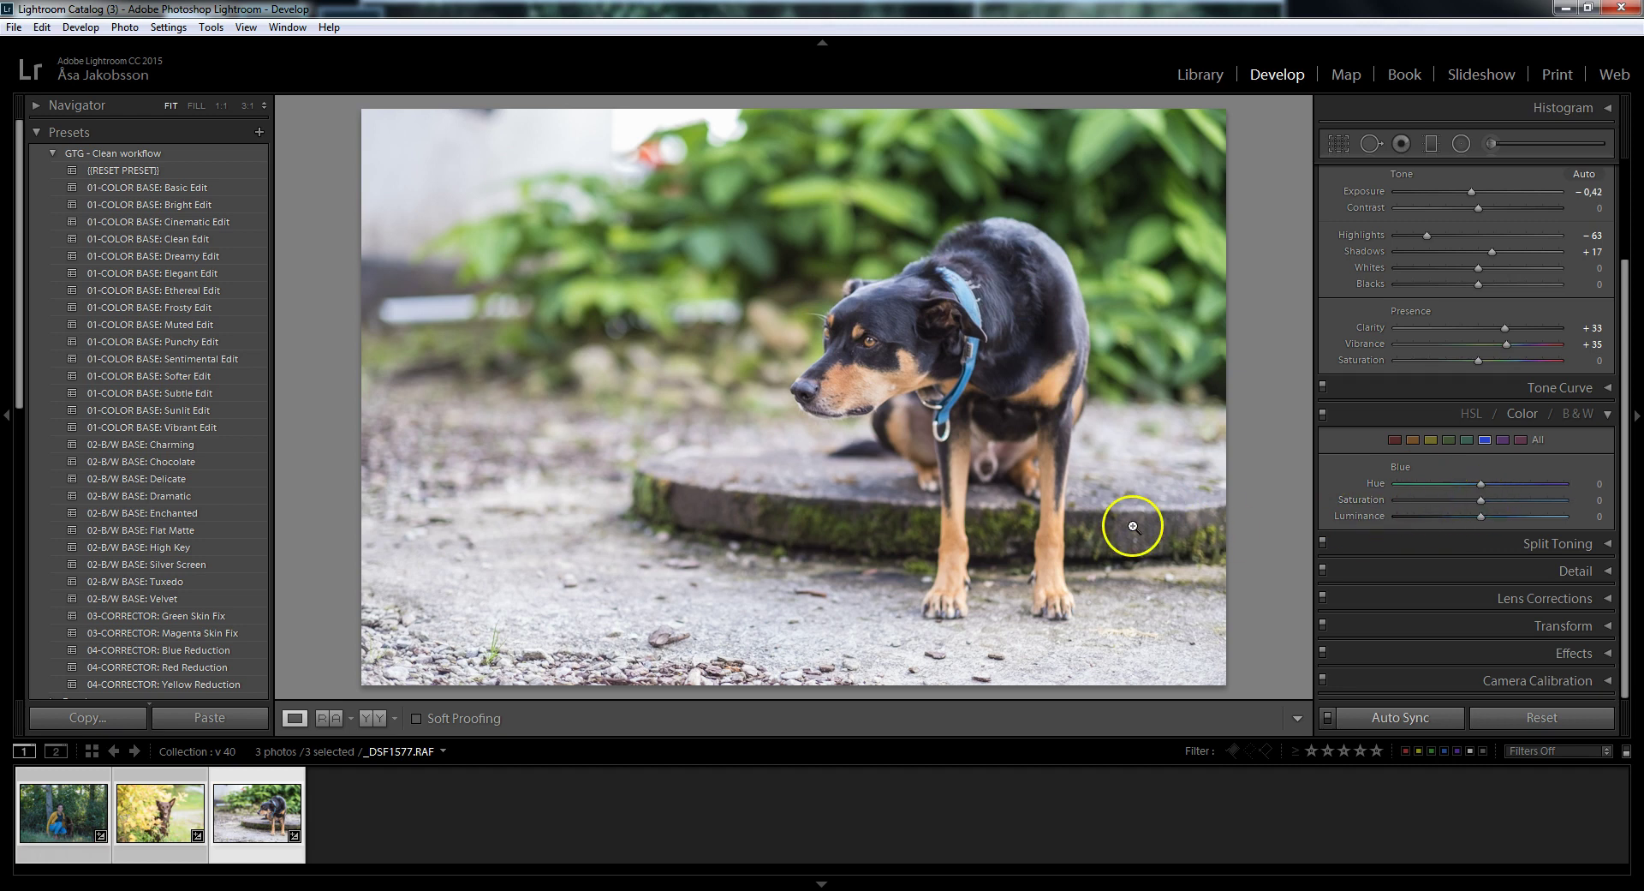
# Step: Try a black-and-white version with grey mix orange +53 and red +9
pyautogui.click(1581, 416)
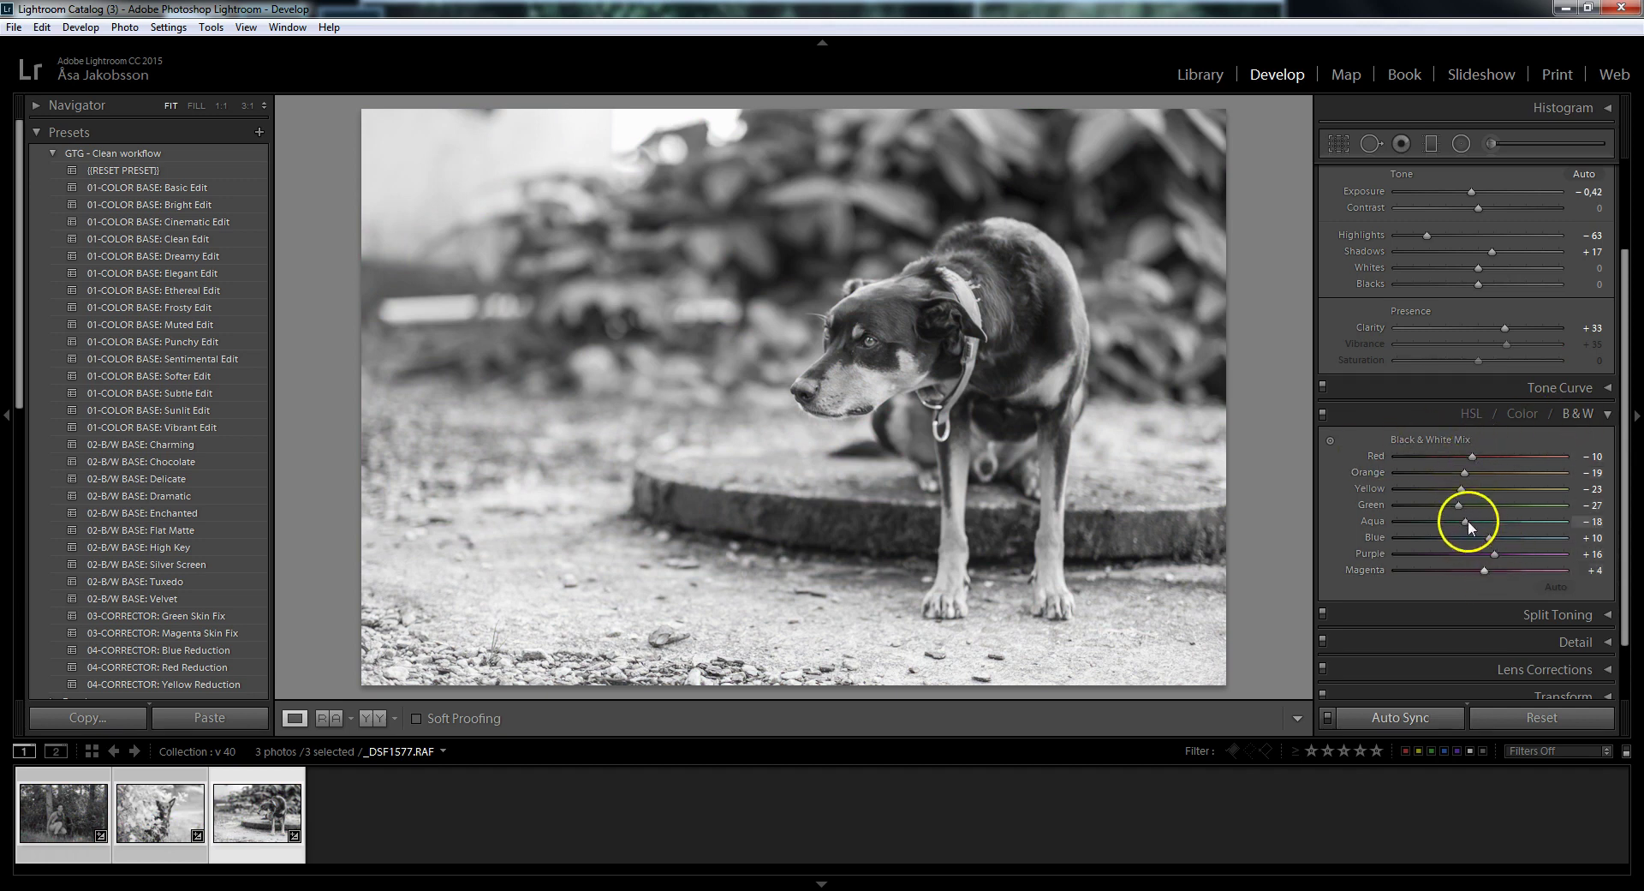
pyautogui.moveTo(1477, 456)
pyautogui.mouseDown()
pyautogui.moveTo(1524, 460)
pyautogui.moveTo(1395, 464)
pyautogui.moveTo(1554, 474)
pyautogui.moveTo(1524, 472)
pyautogui.mouseUp()
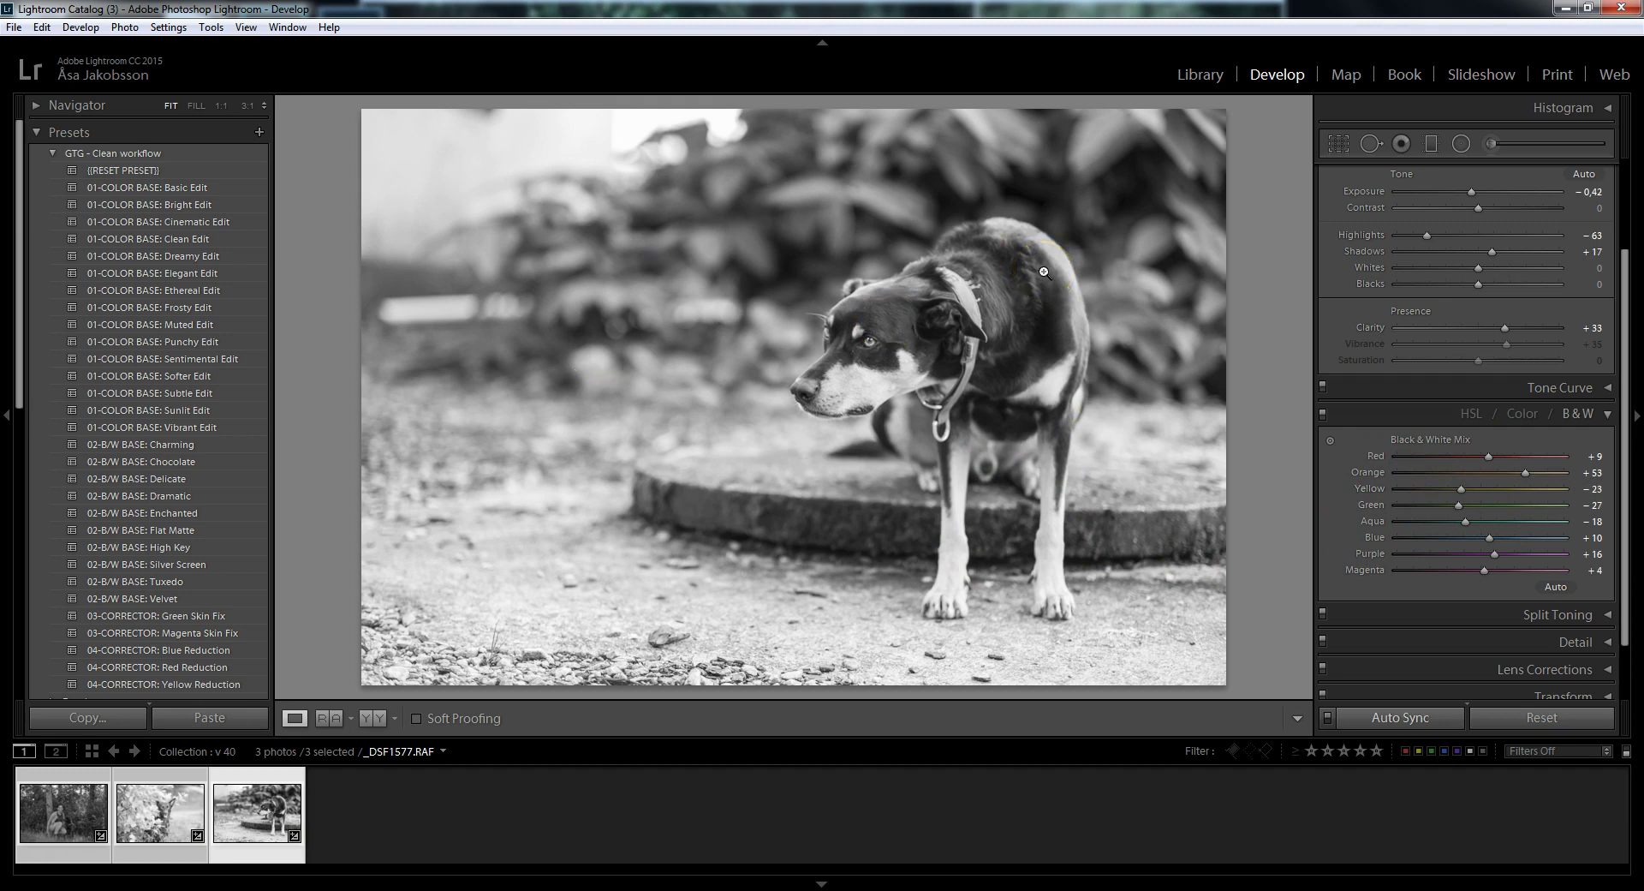
pyautogui.click(949, 351)
pyautogui.click(1452, 448)
# Step: Return the dog photo to colour with orange saturation at +18
pyautogui.click(1530, 419)
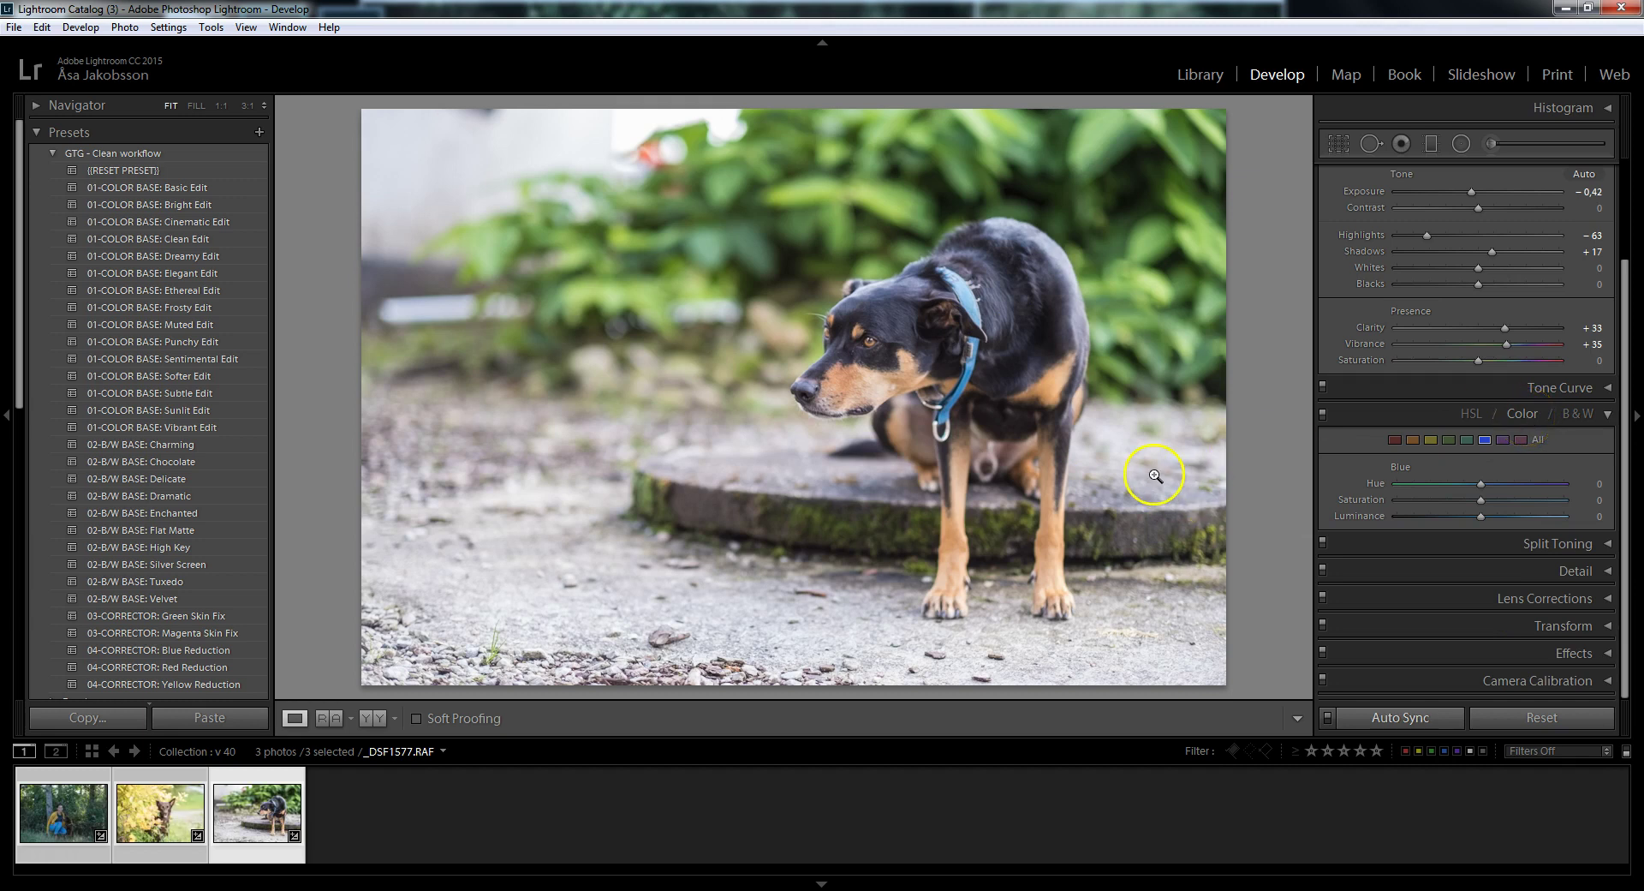
pyautogui.click(1414, 441)
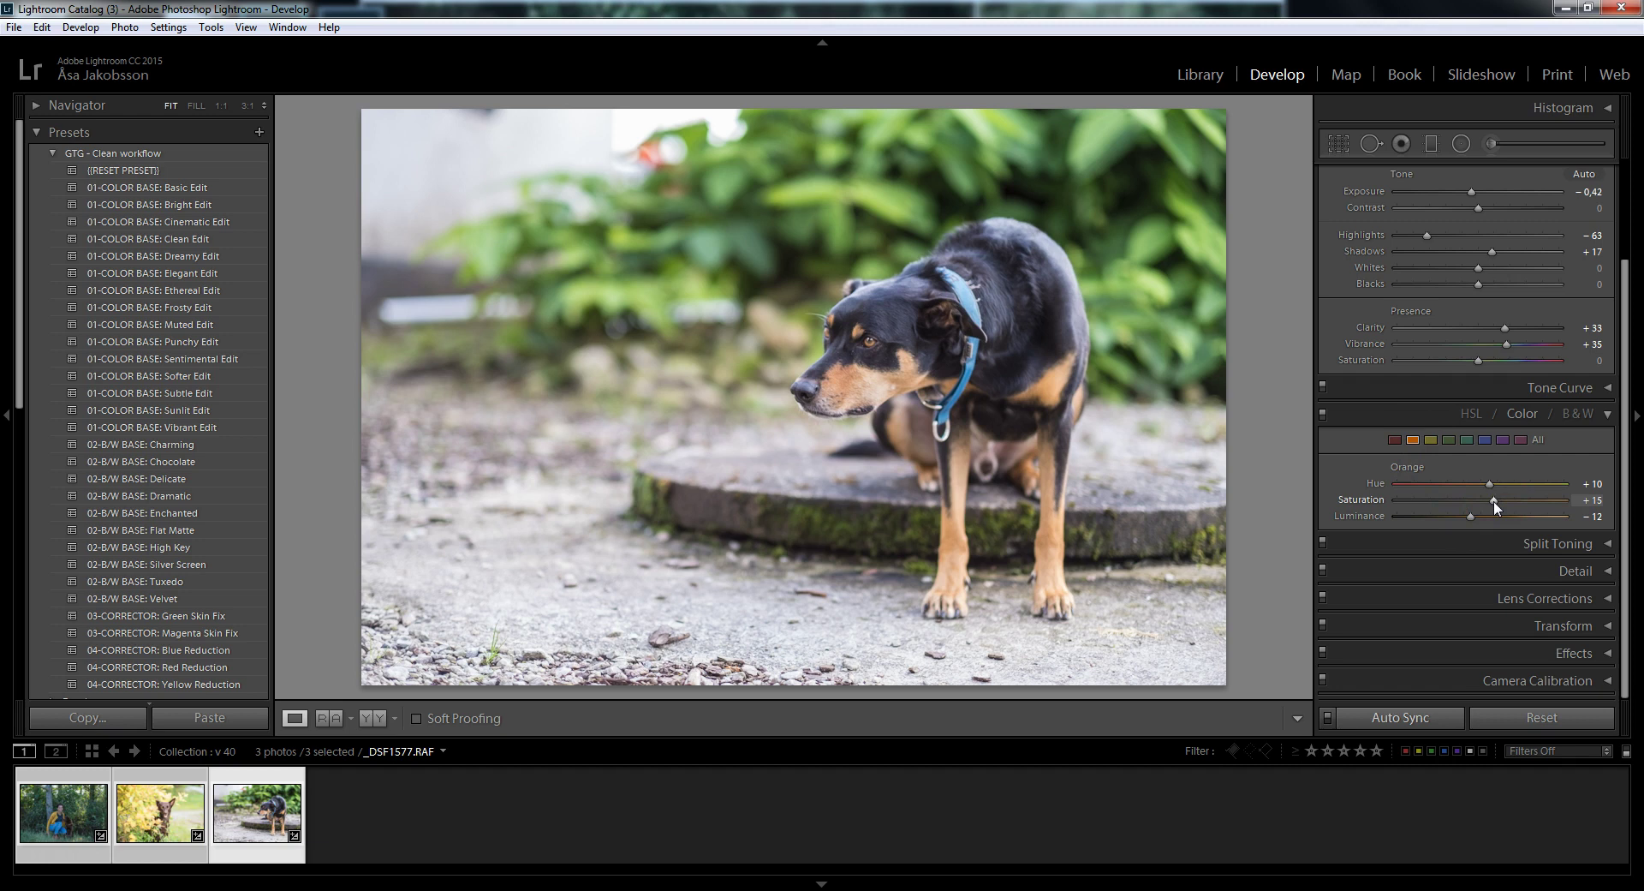
pyautogui.moveTo(1493, 500); pyautogui.dragTo(1497, 500)
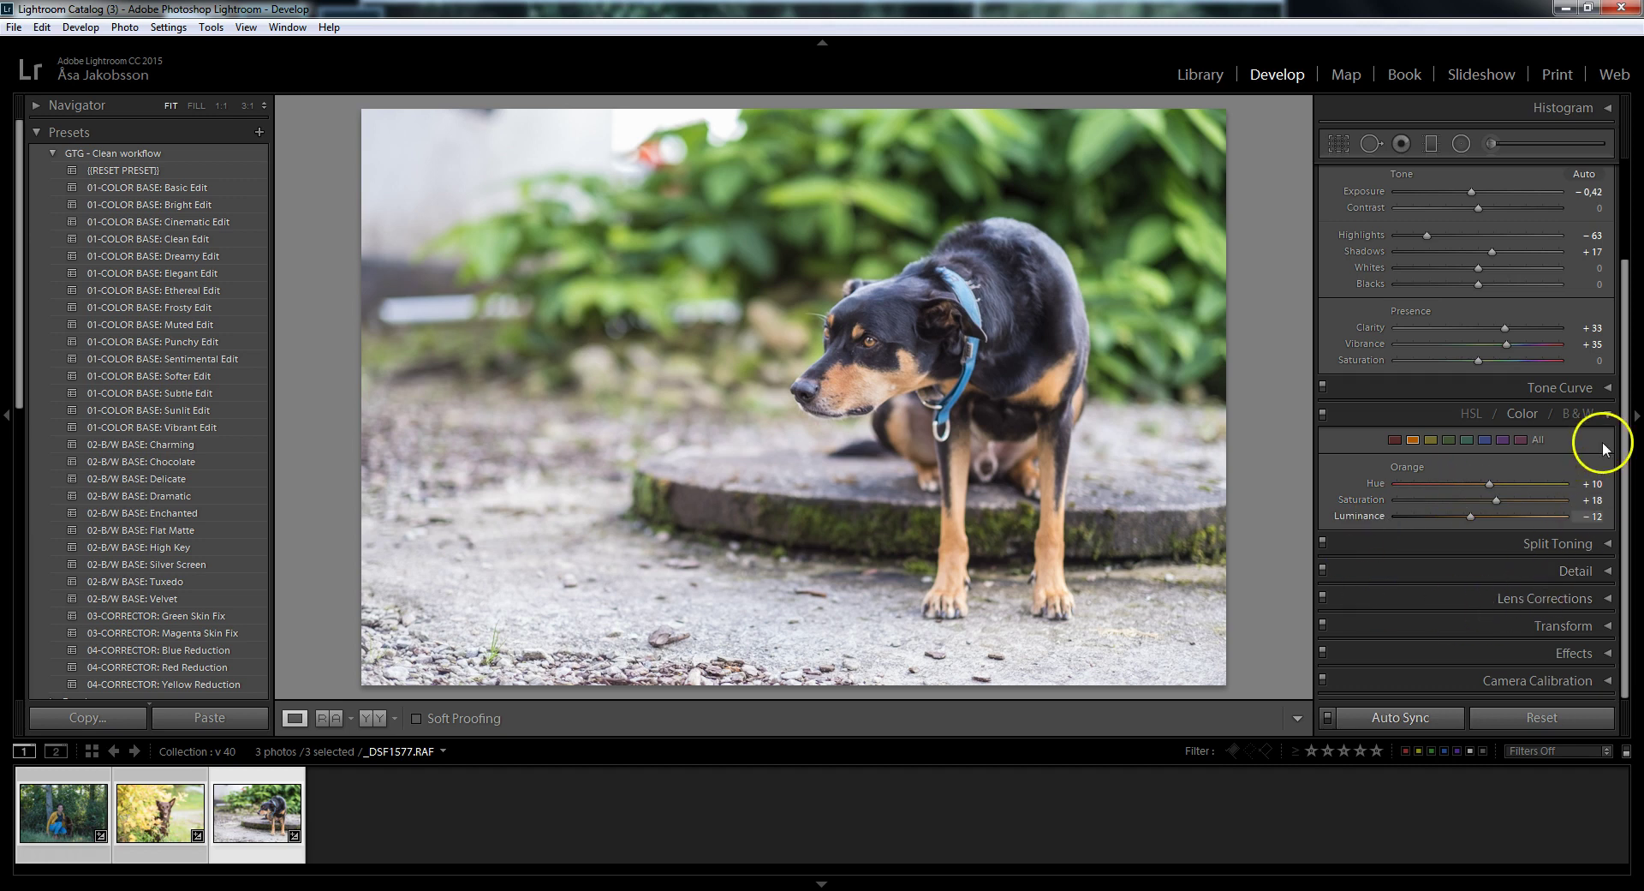
pyautogui.click(1598, 415)
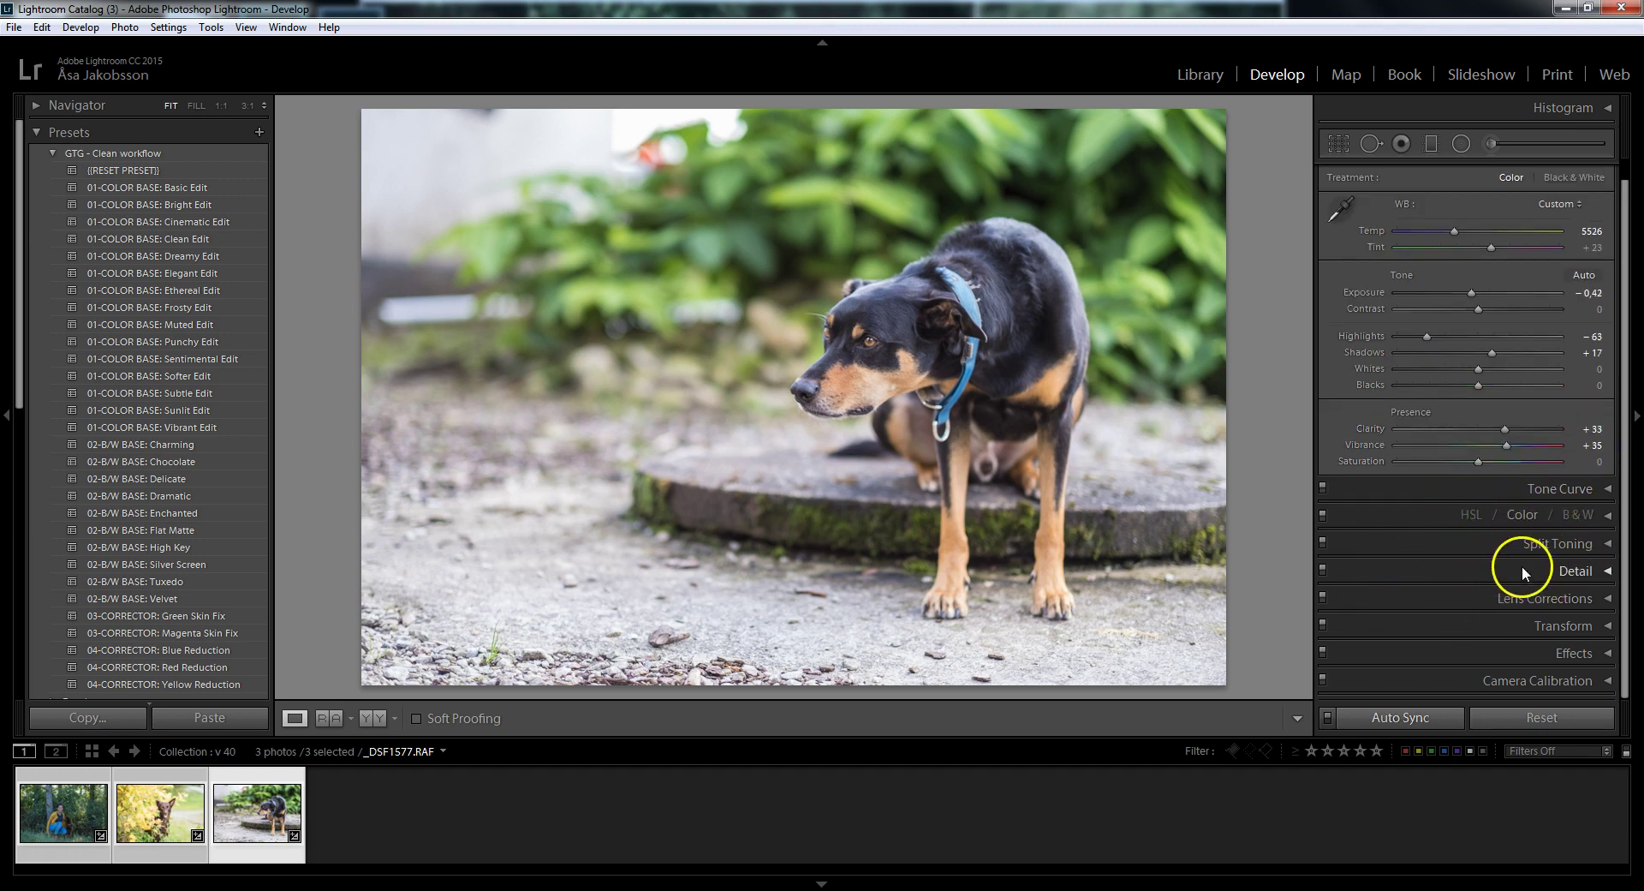
# Step: Show the Detail settings and inspect the dog's eye and collar at 1:1
pyautogui.click(1600, 568)
pyautogui.scroll(-2, 1504, 541)
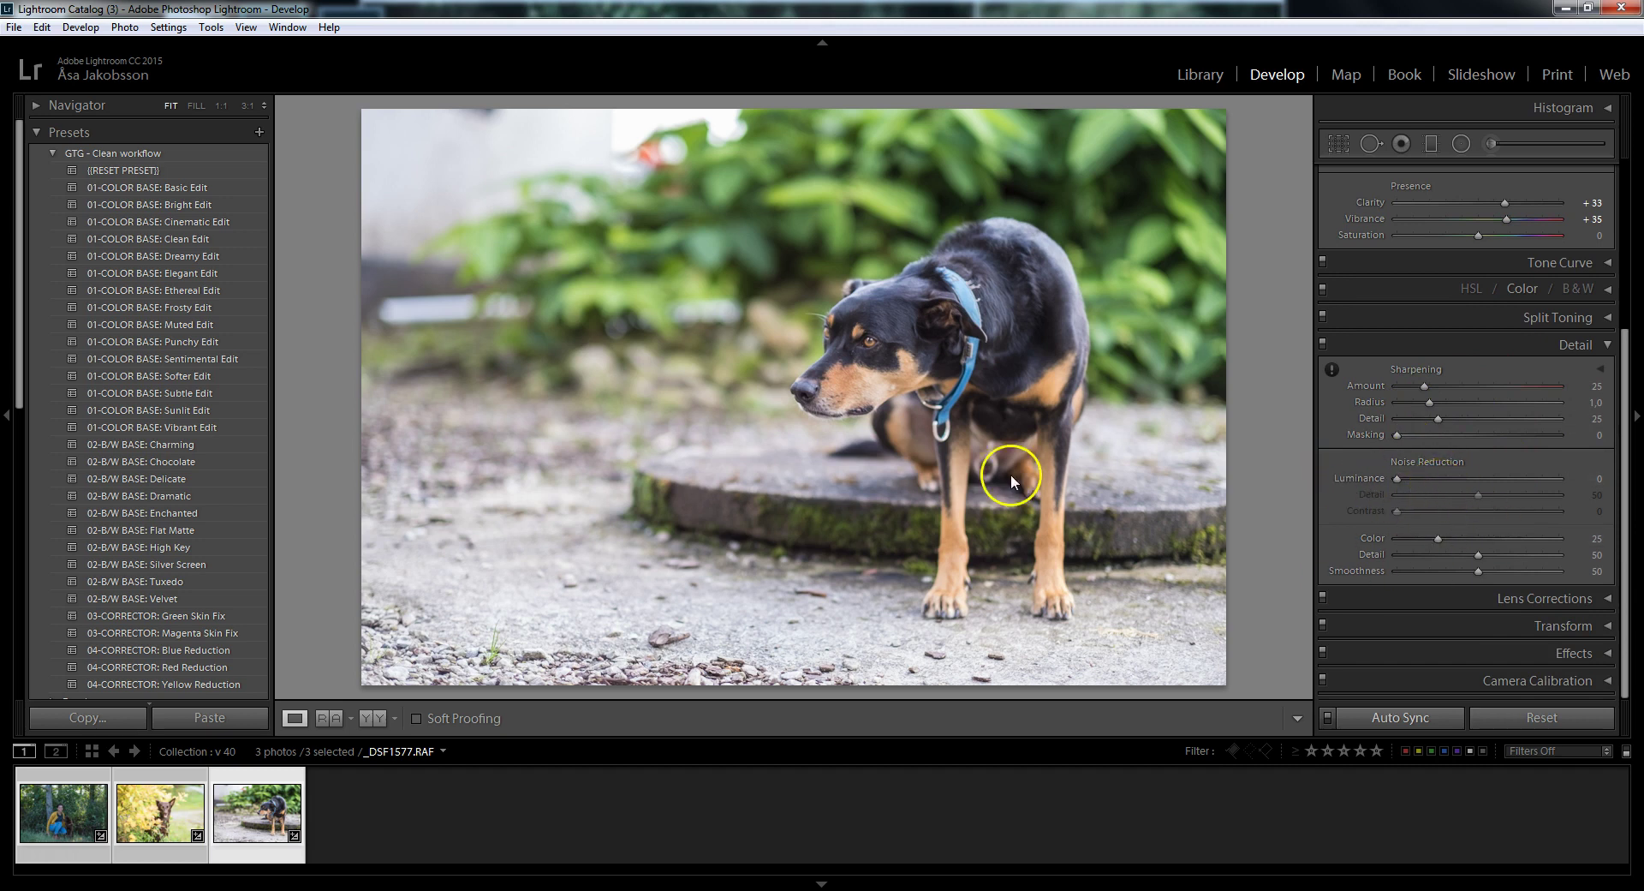
pyautogui.click(869, 346)
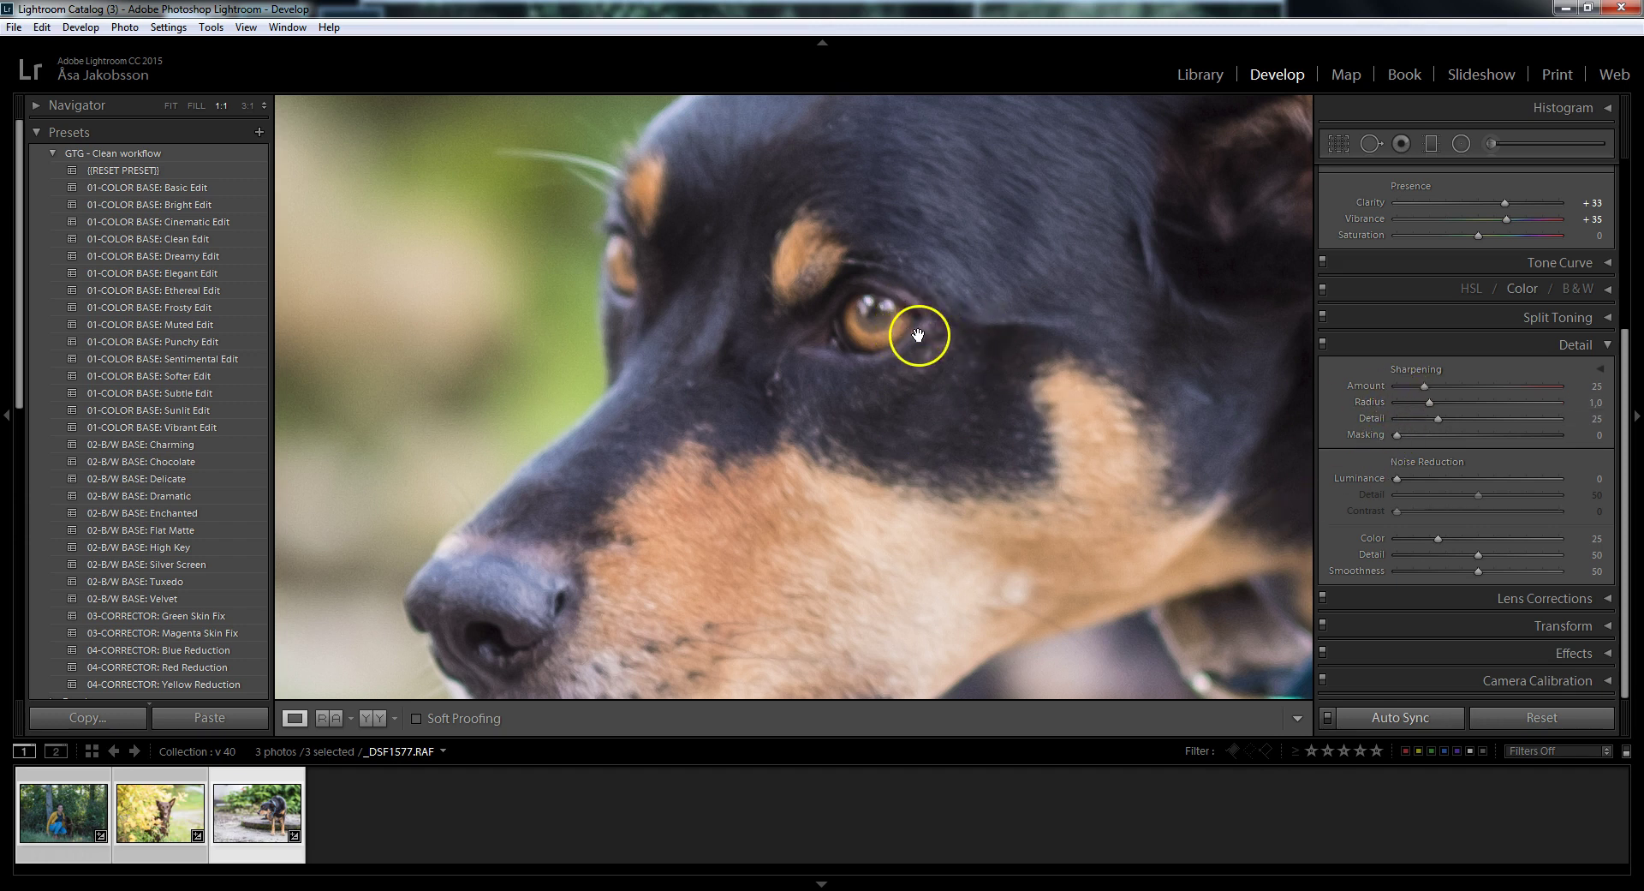
pyautogui.moveTo(1259, 465); pyautogui.dragTo(976, 504)
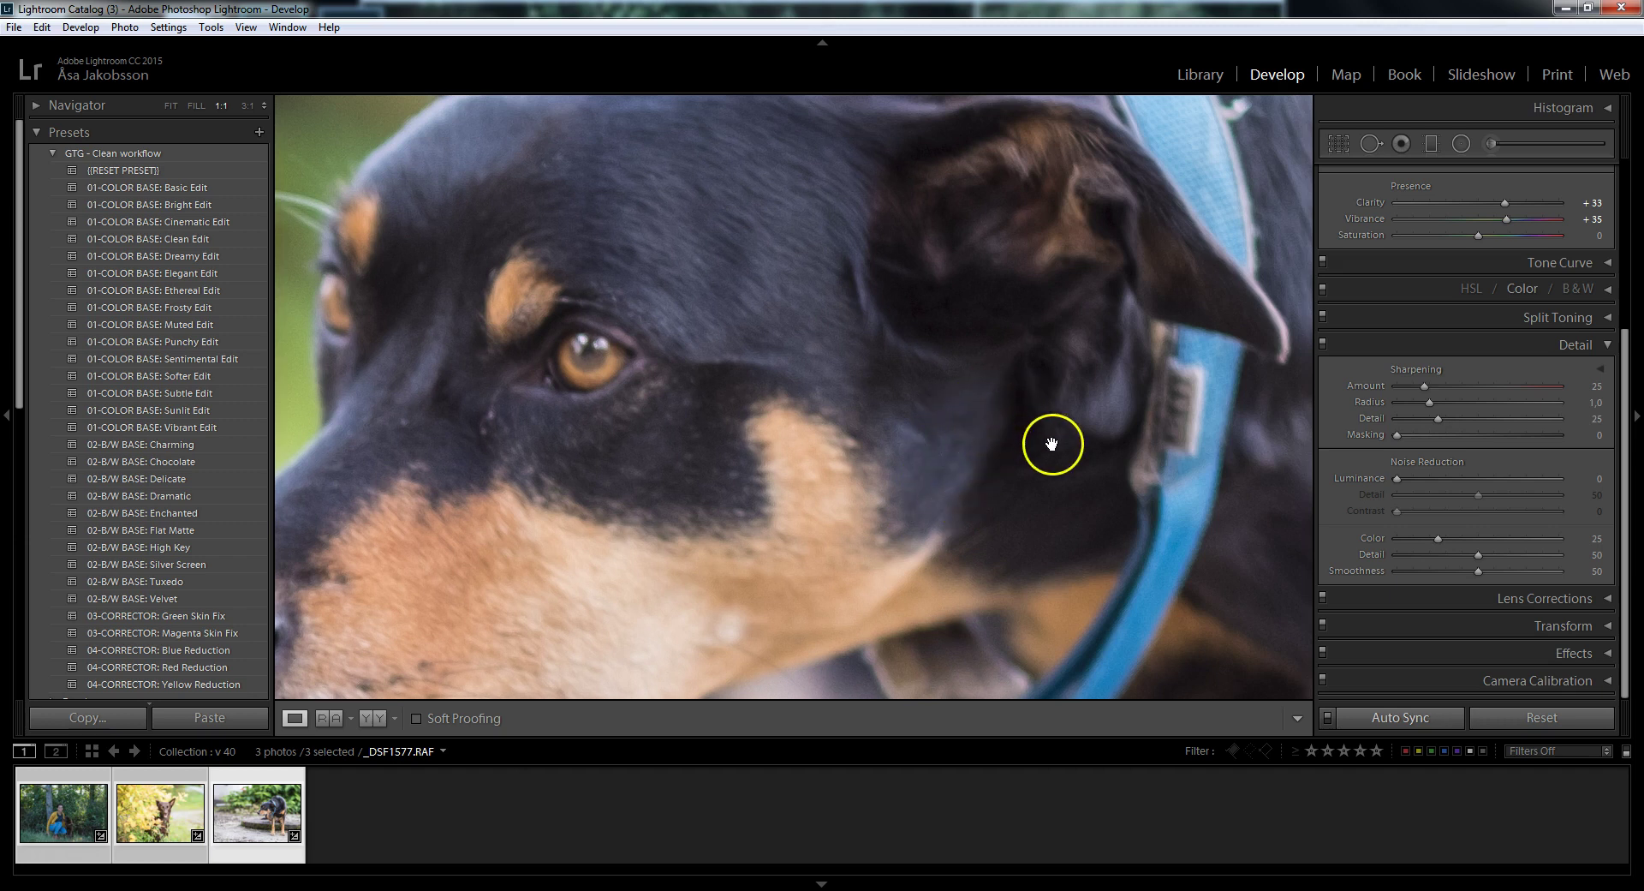
pyautogui.moveTo(882, 451); pyautogui.dragTo(1066, 435)
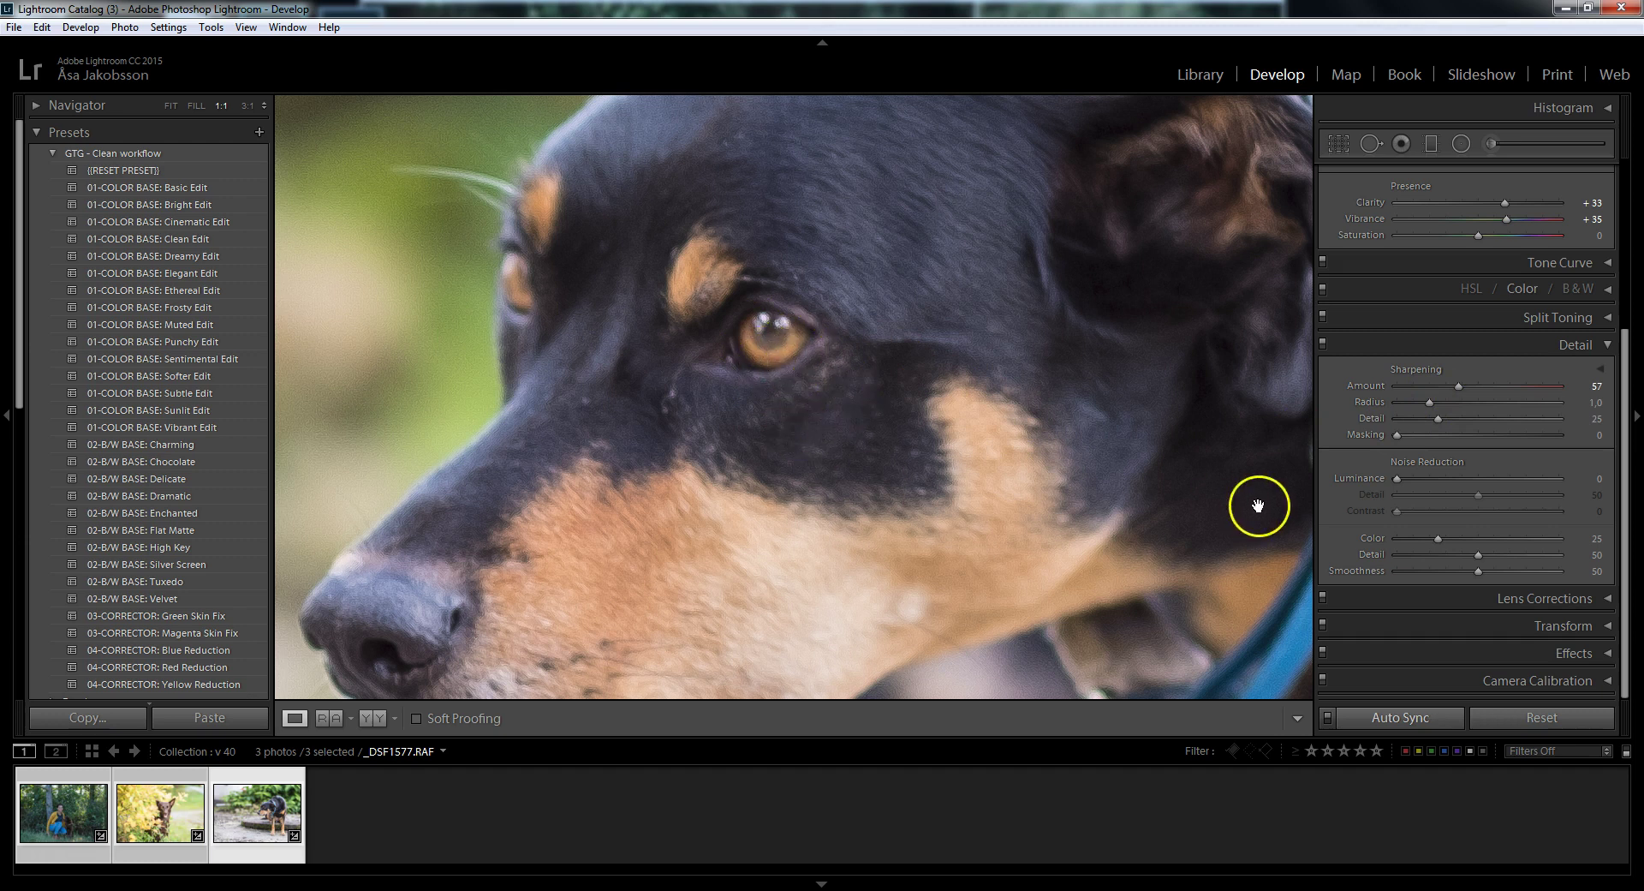
# Step: Set sharpening Amount 39, Masking 75, luminance noise reduction 15 and colour noise 0
pyautogui.click(1401, 476)
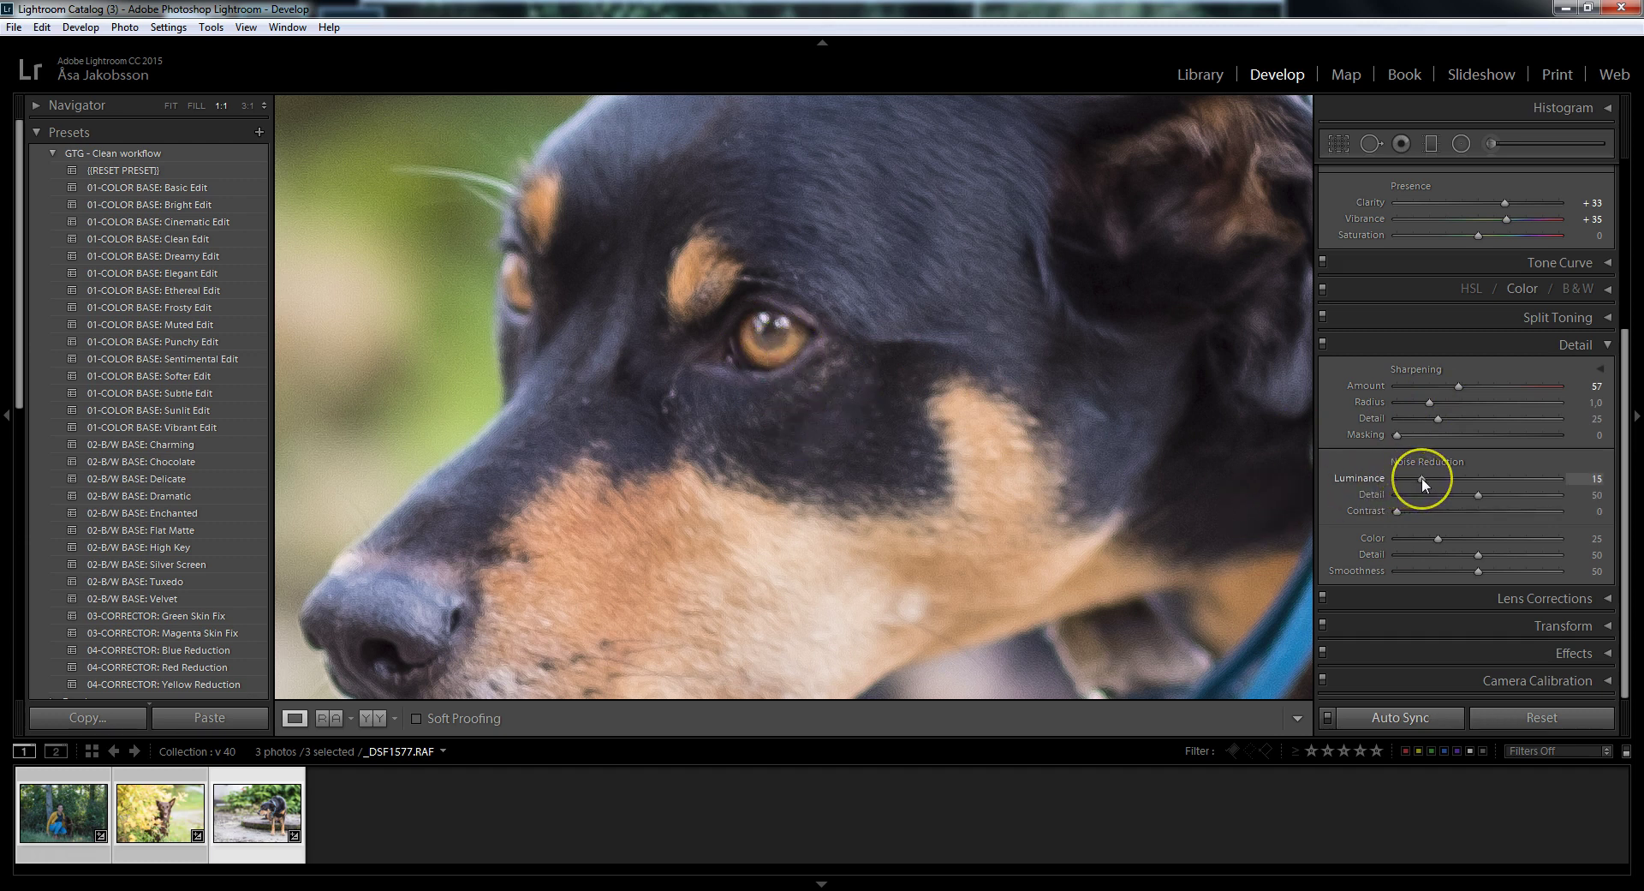
pyautogui.click(1407, 440)
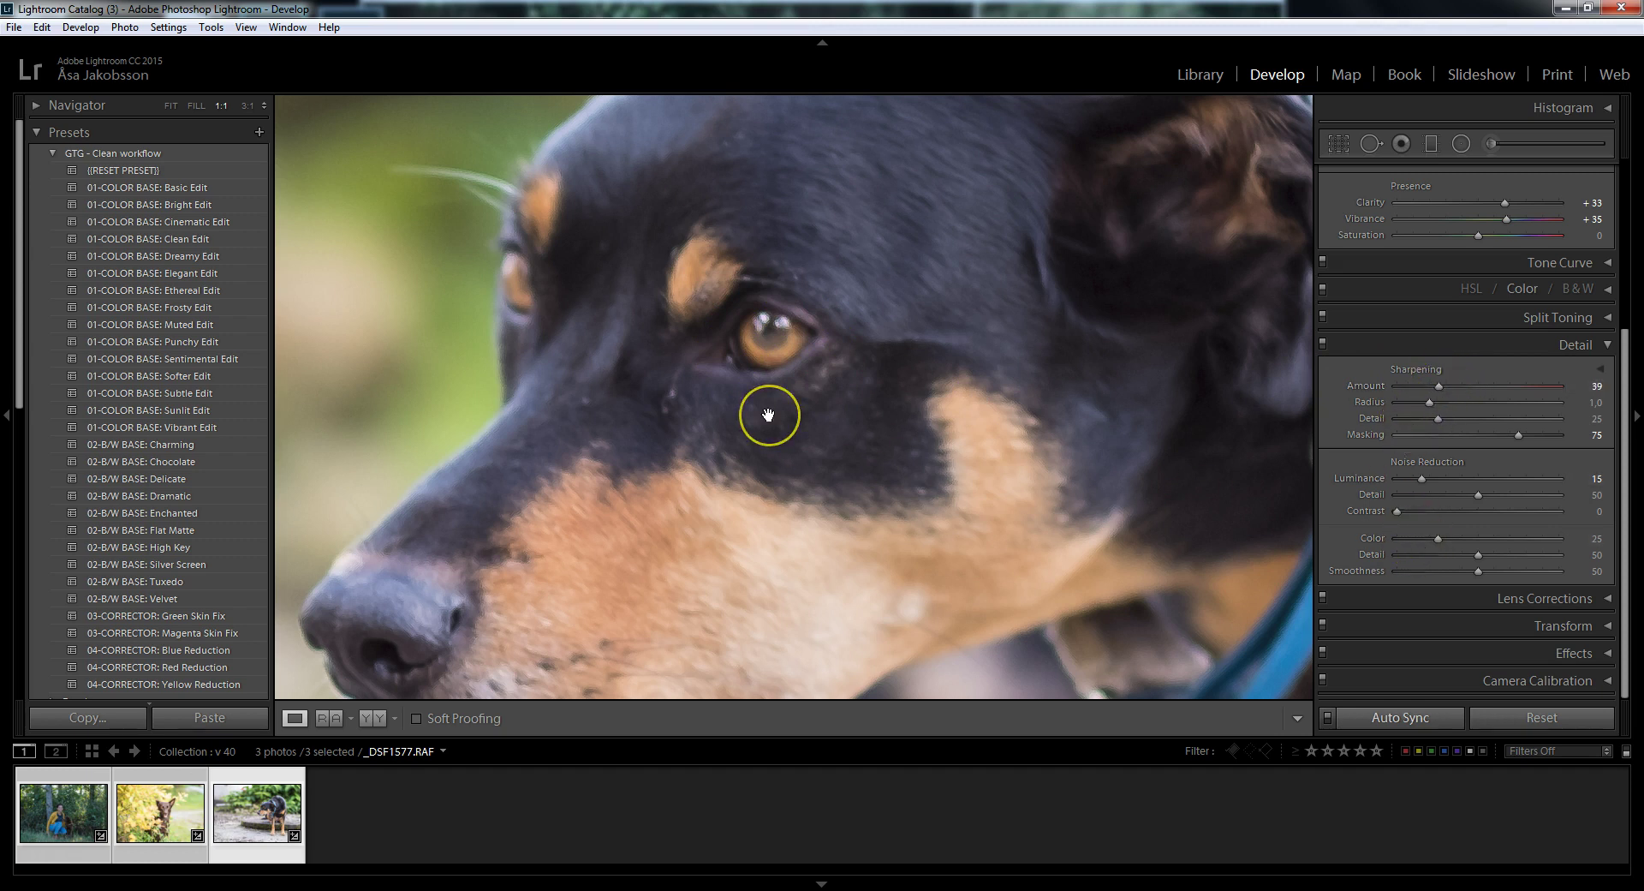
pyautogui.click(1495, 565)
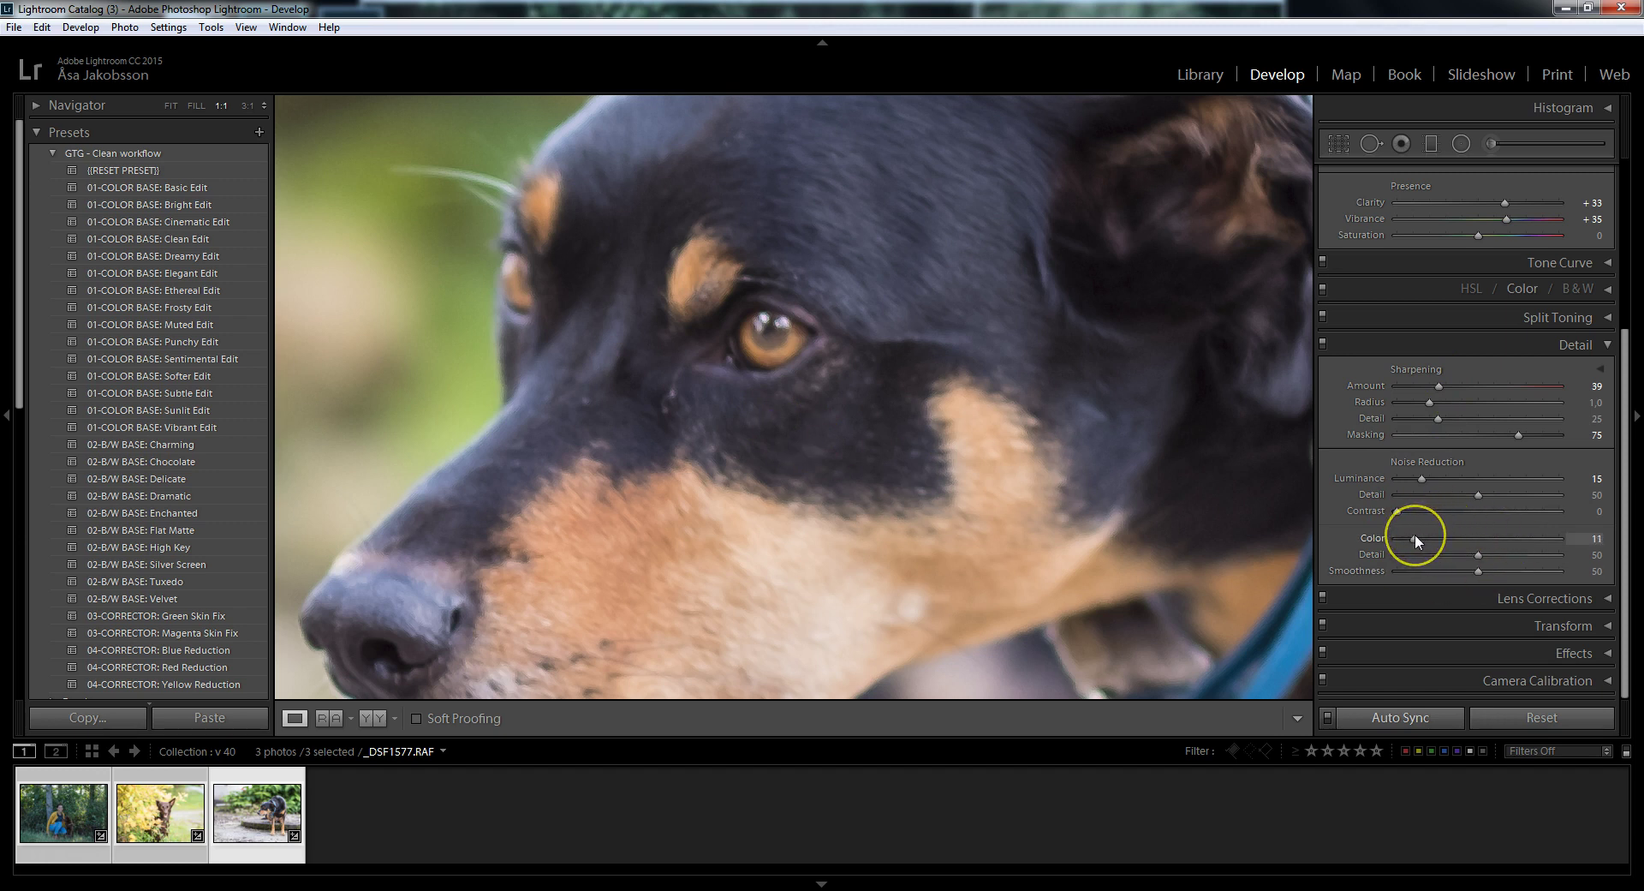
pyautogui.click(1479, 511)
pyautogui.moveTo(1120, 341); pyautogui.dragTo(1049, 491)
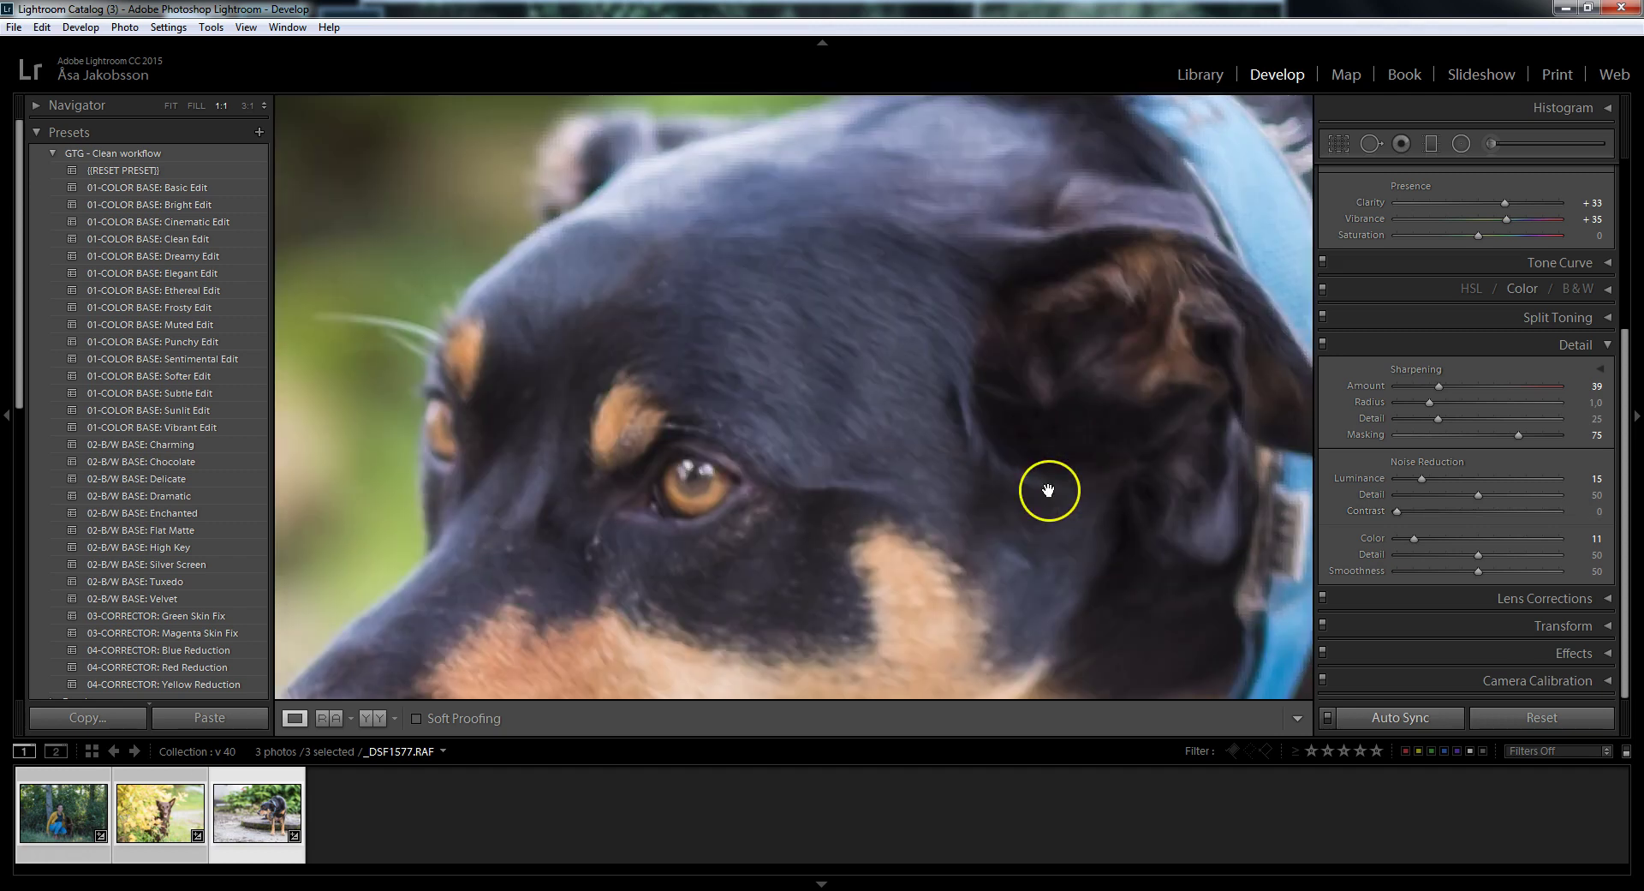
pyautogui.moveTo(1049, 490); pyautogui.dragTo(908, 447)
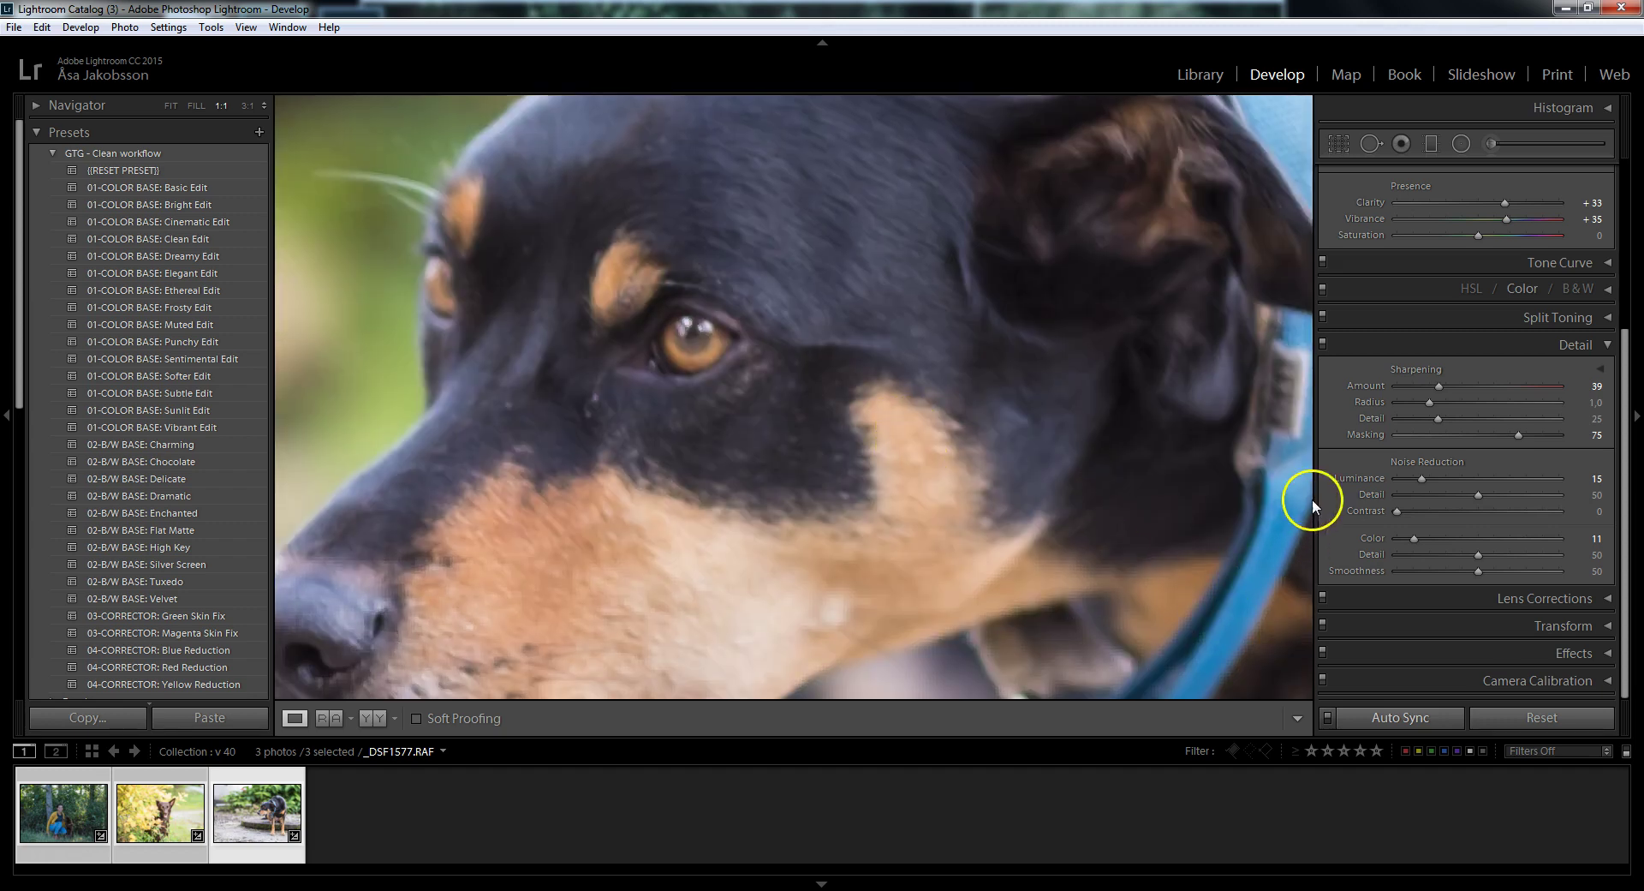
pyautogui.moveTo(1413, 536); pyautogui.dragTo(1387, 538)
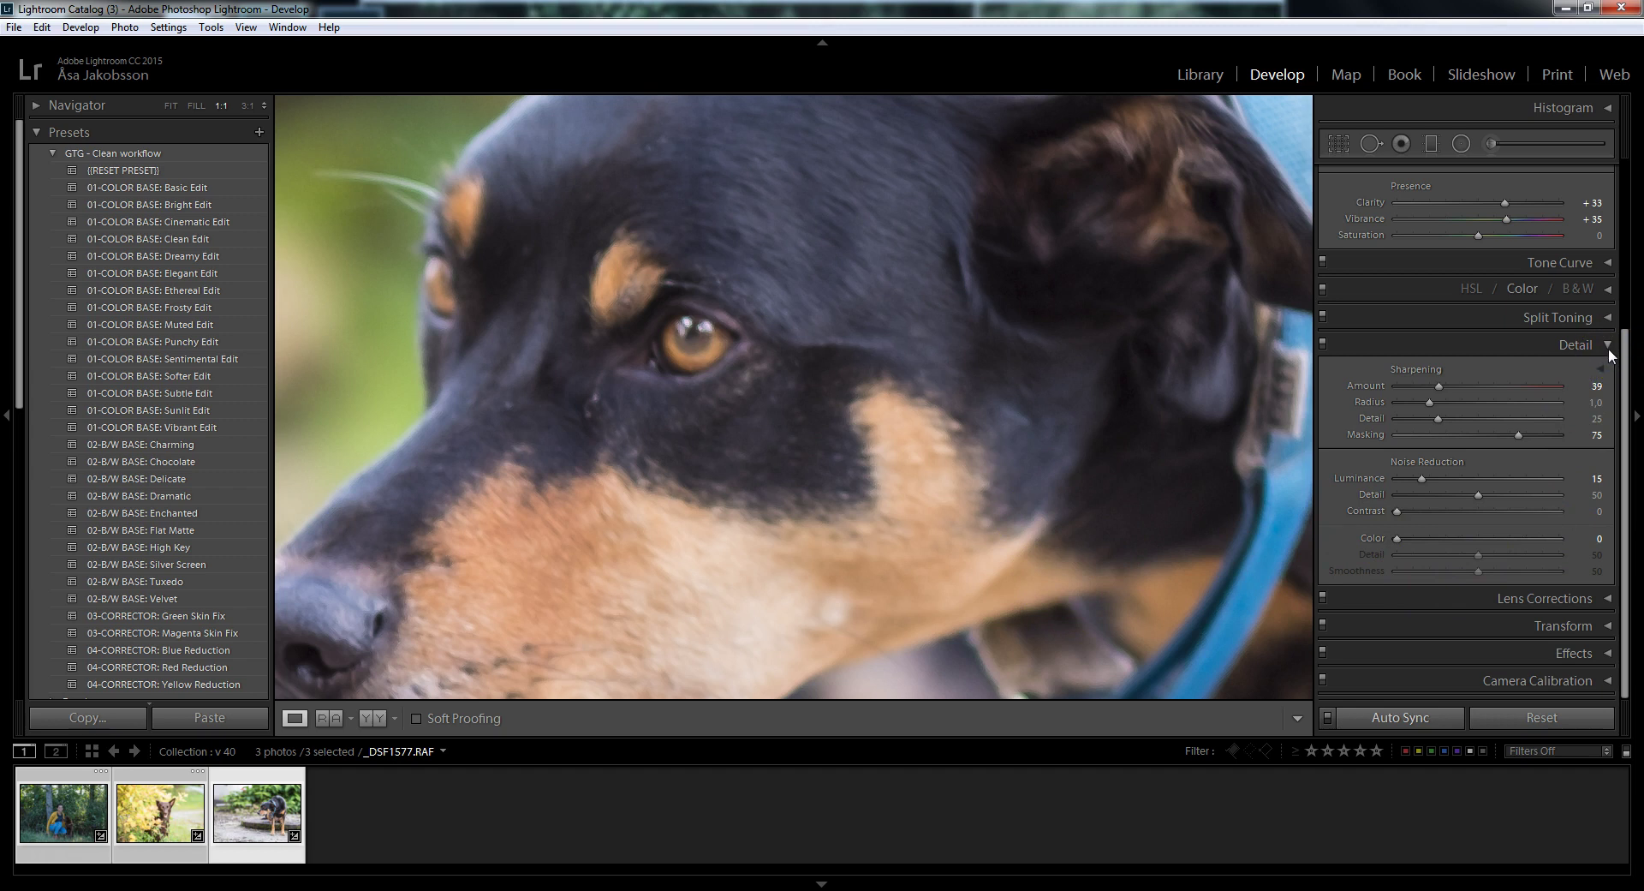
# Step: Review the orange HSL and Detail settings, then view the whole dog photo again
pyautogui.click(1608, 345)
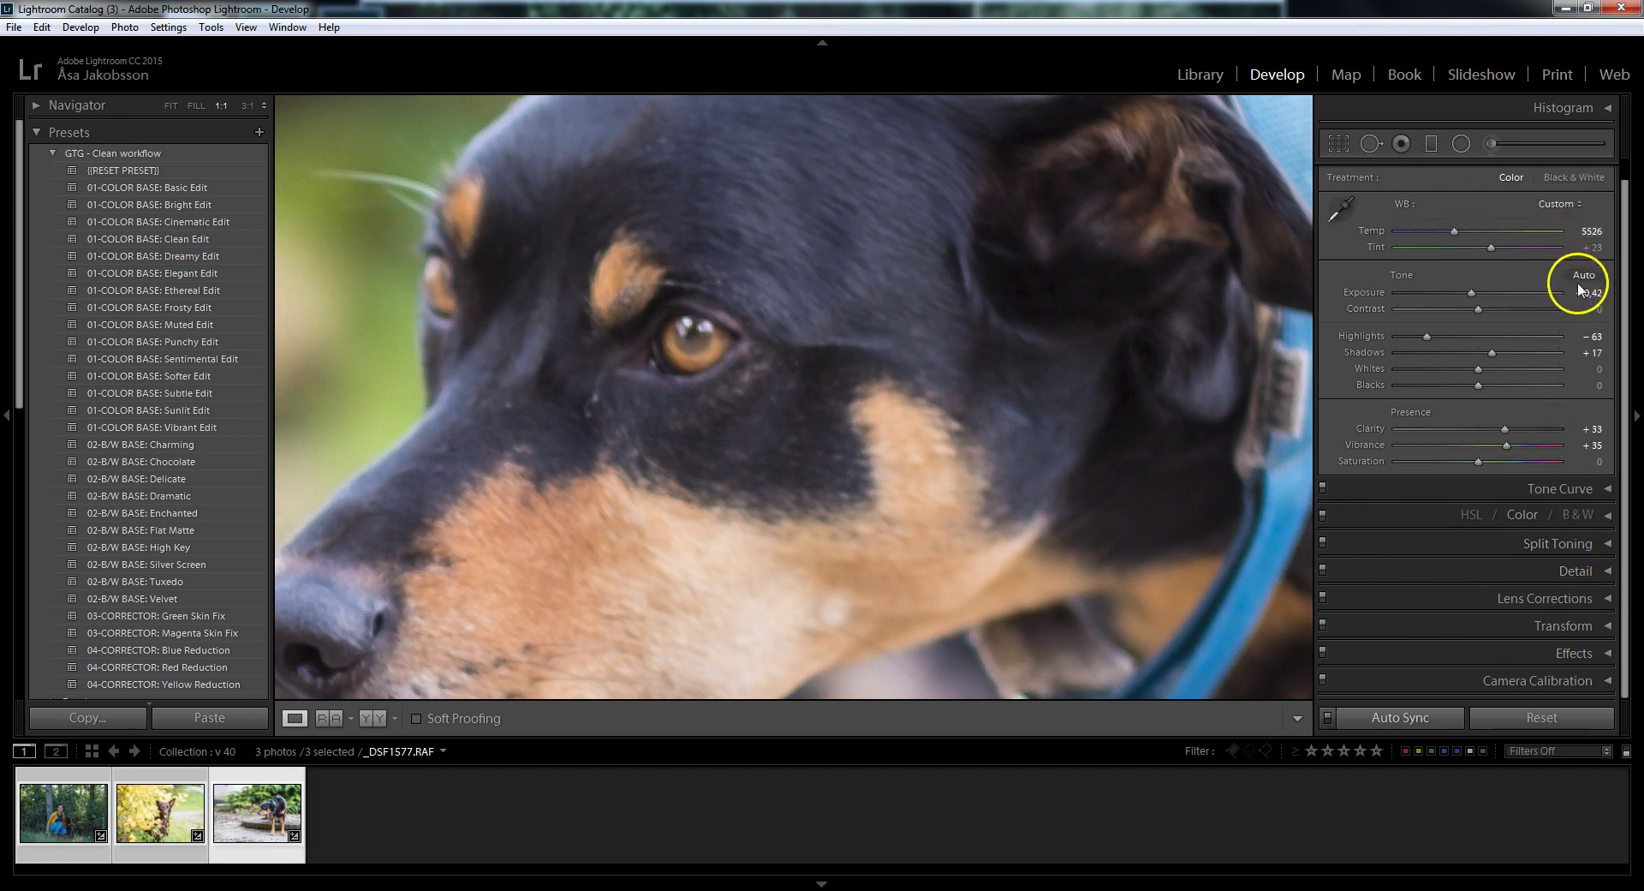
pyautogui.click(1608, 515)
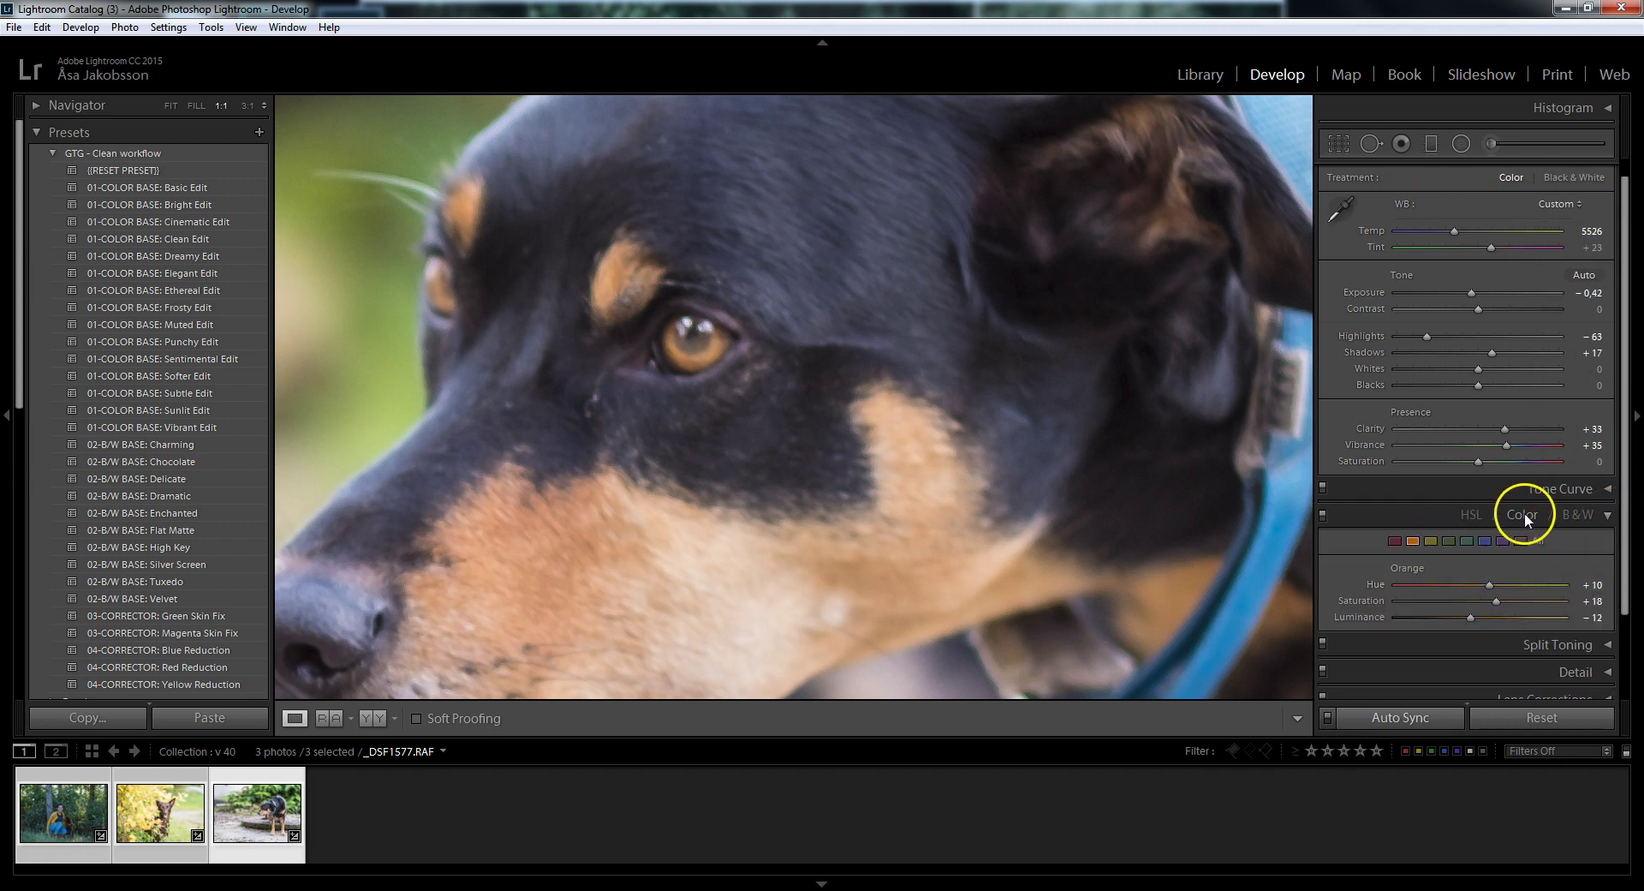
pyautogui.moveTo(1632, 568); pyautogui.dragTo(1630, 644)
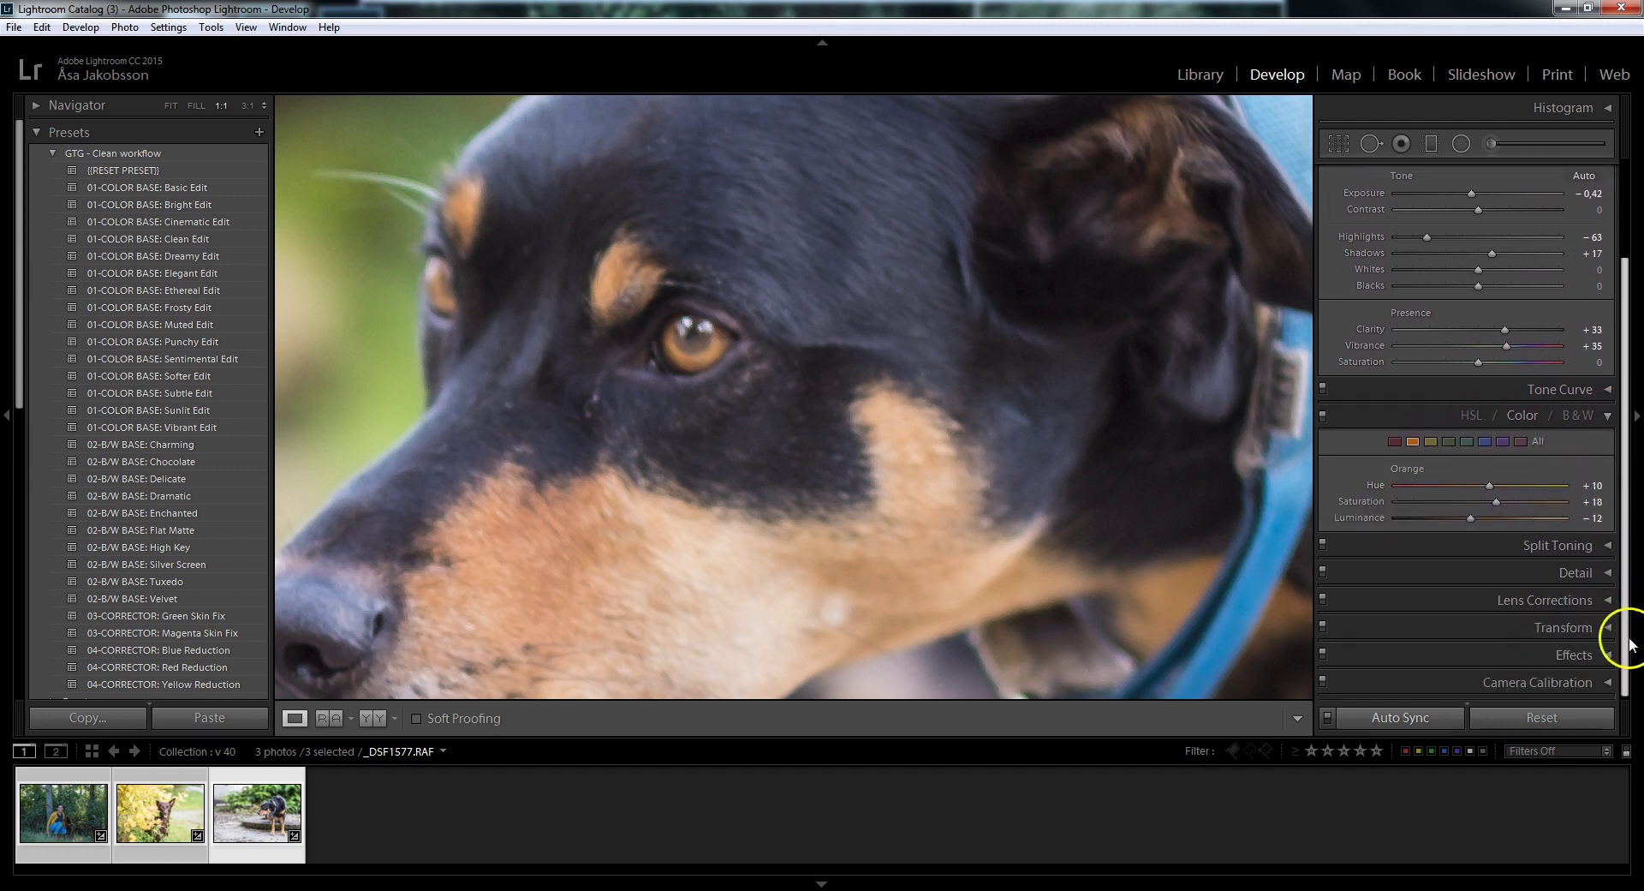
pyautogui.click(1601, 572)
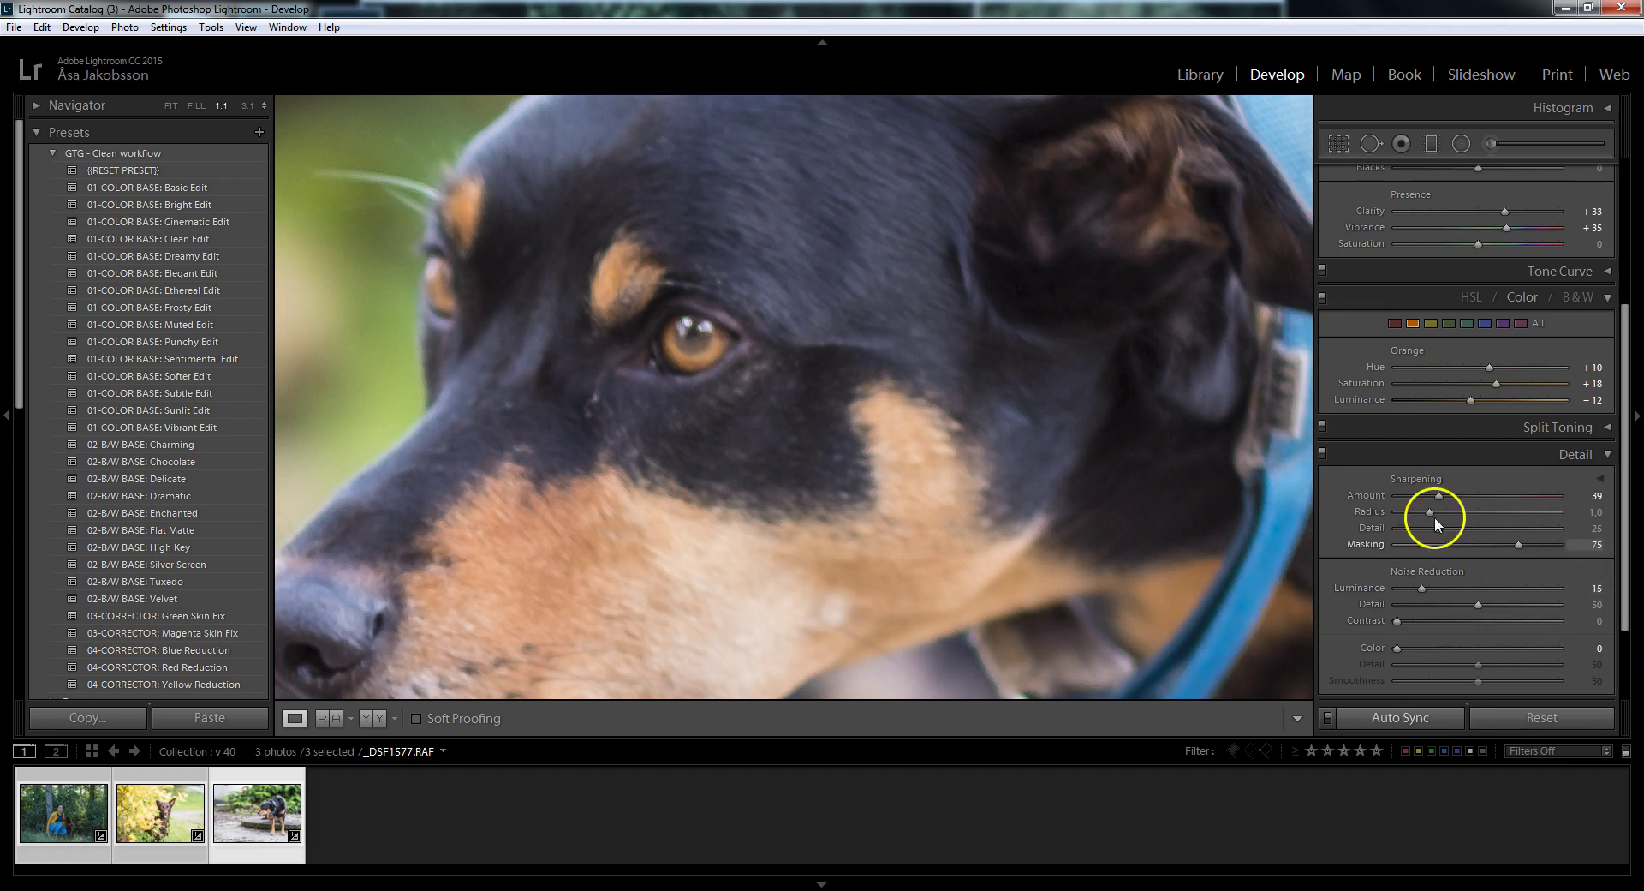
pyautogui.scroll(-2, 1497, 494)
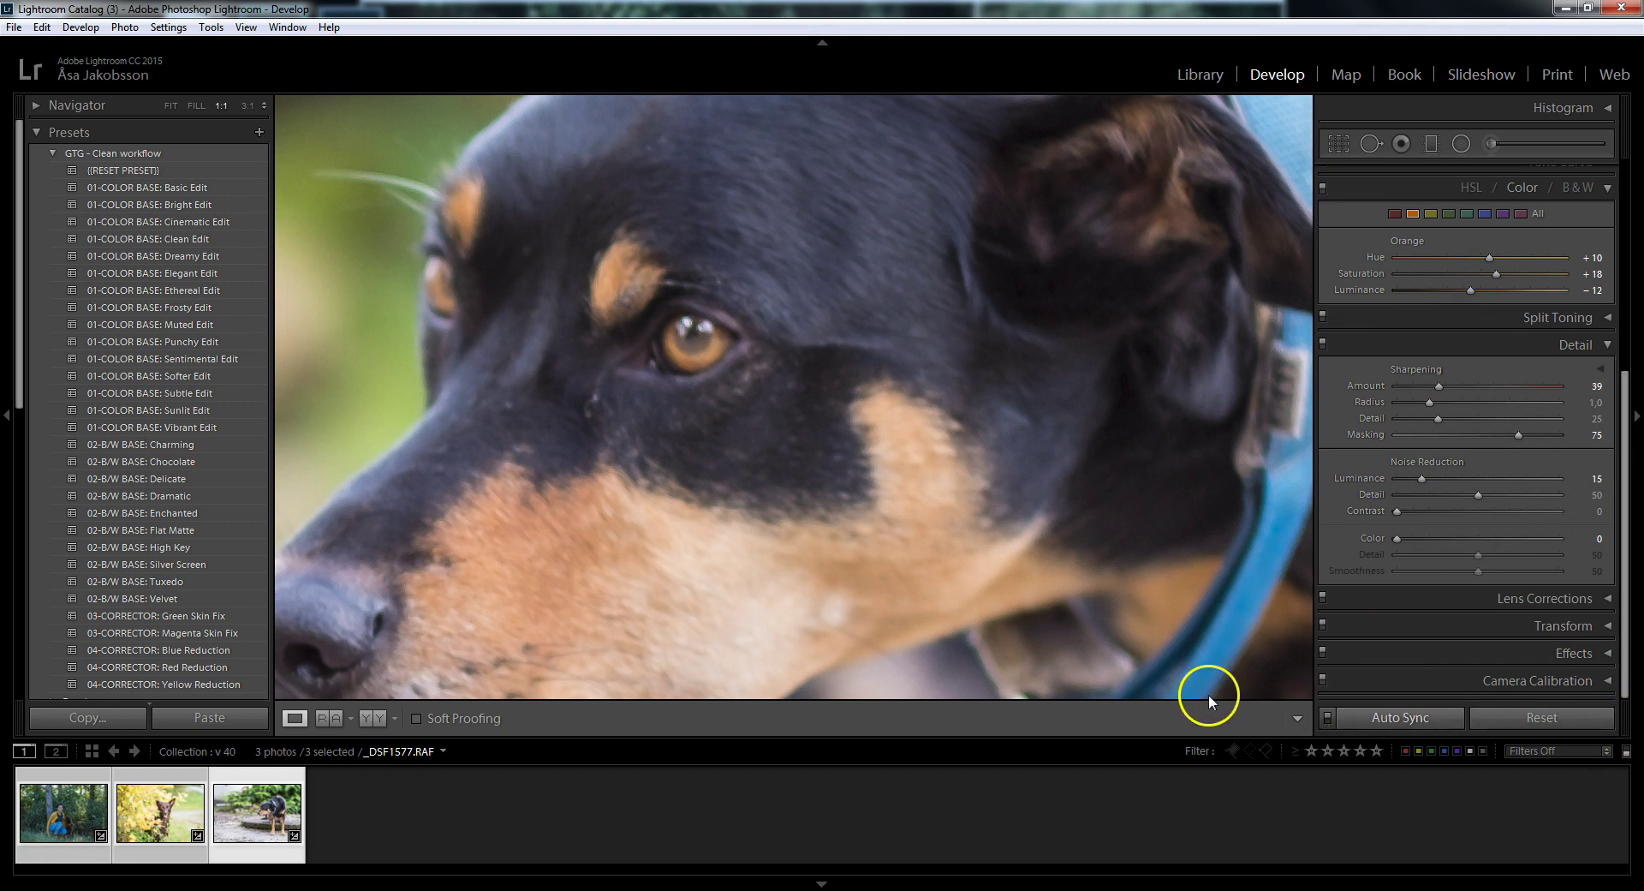
pyautogui.click(768, 491)
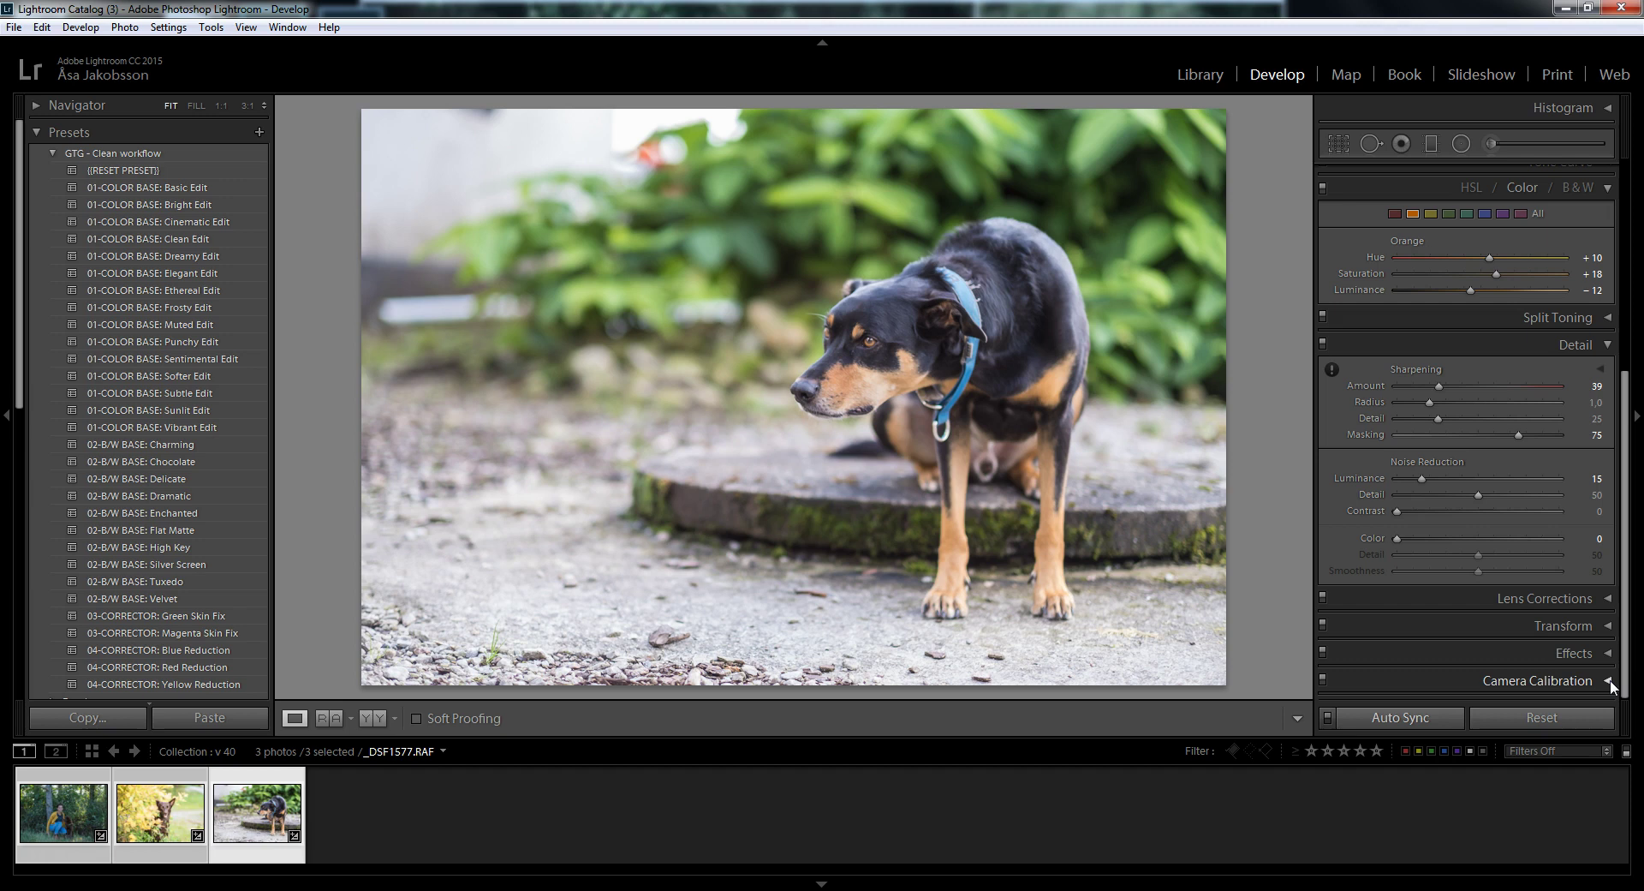
pyautogui.click(530, 553)
# Step: Open the Export dialog for the three selected photos
pyautogui.click(14, 28)
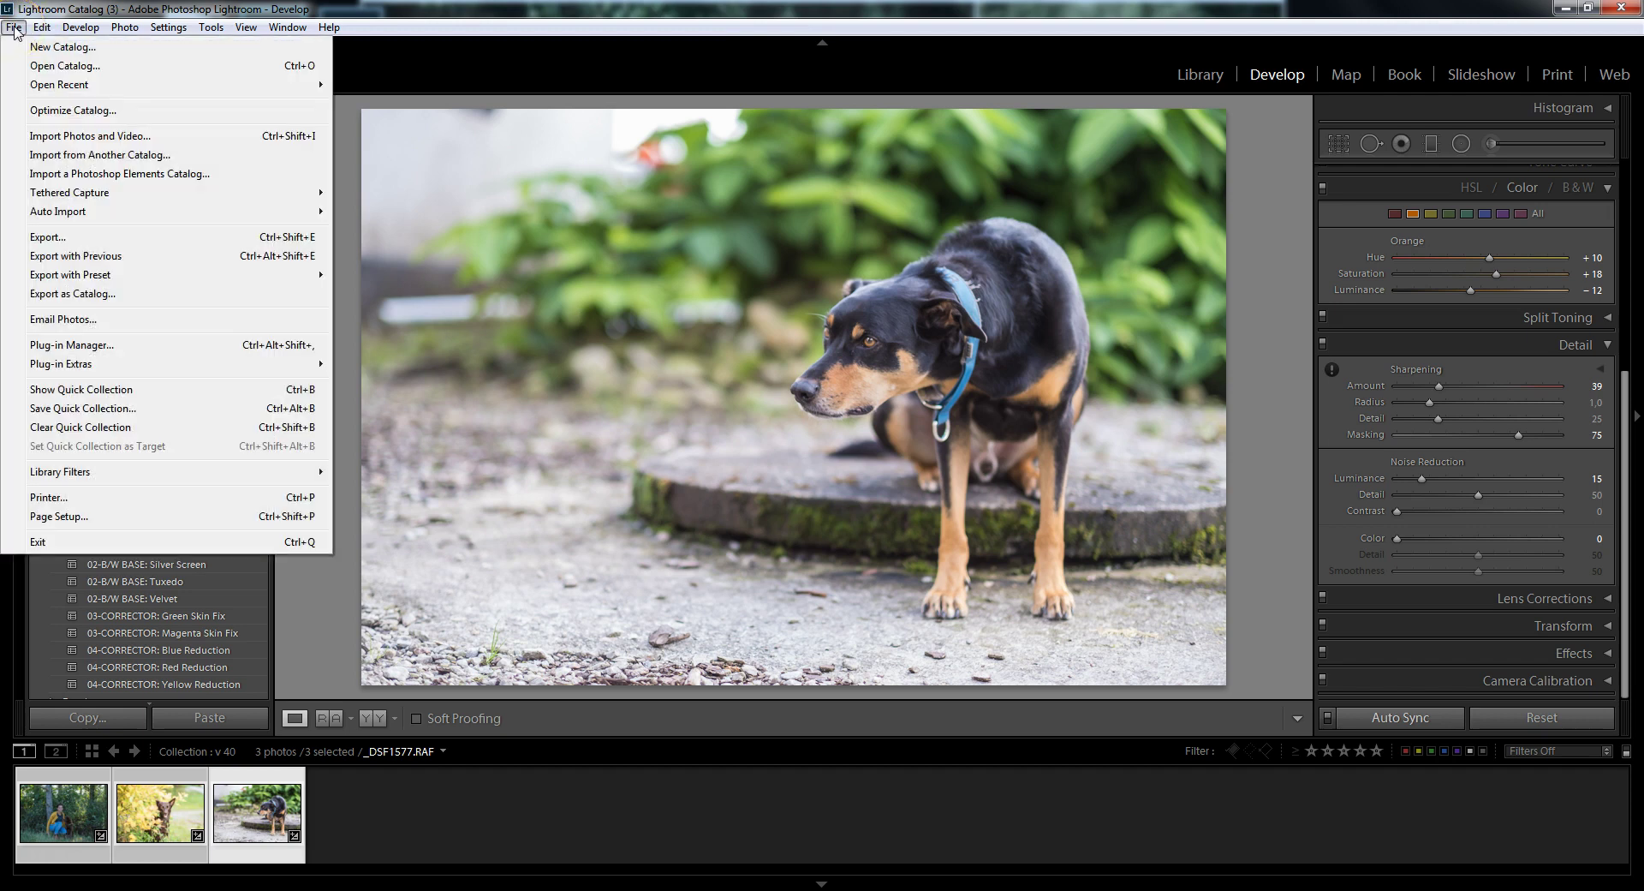
pyautogui.click(73, 240)
pyautogui.click(510, 575)
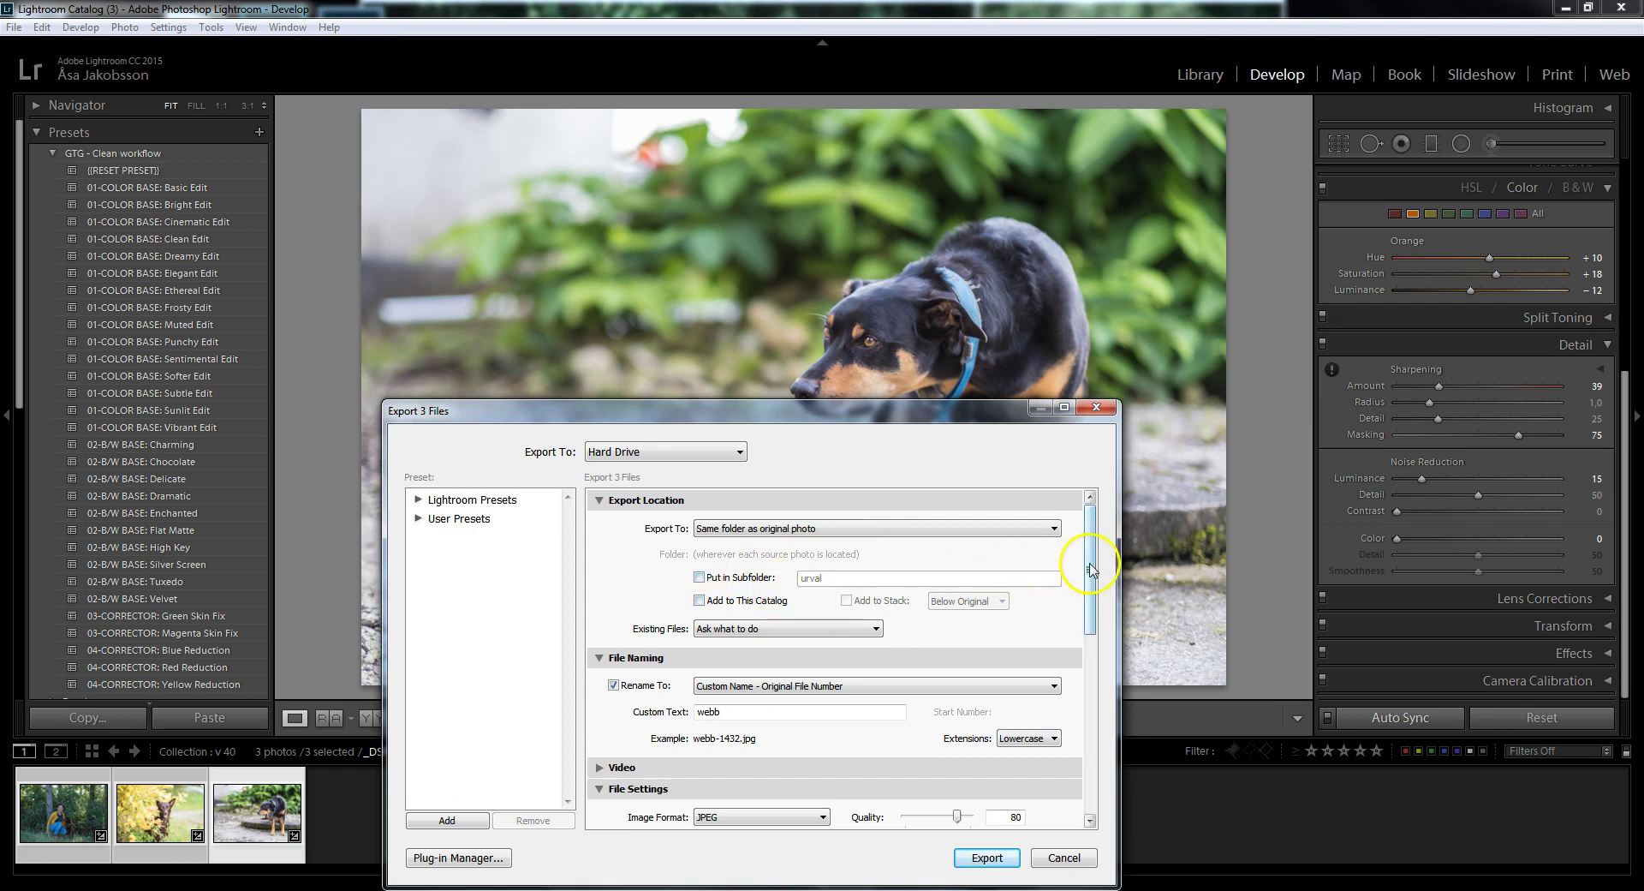
# Step: Keep Custom Name - Original File Number naming 'webb', JPEG quality 80, sRGB, 1500 px long edge
pyautogui.moveTo(1092, 568); pyautogui.dragTo(1092, 582)
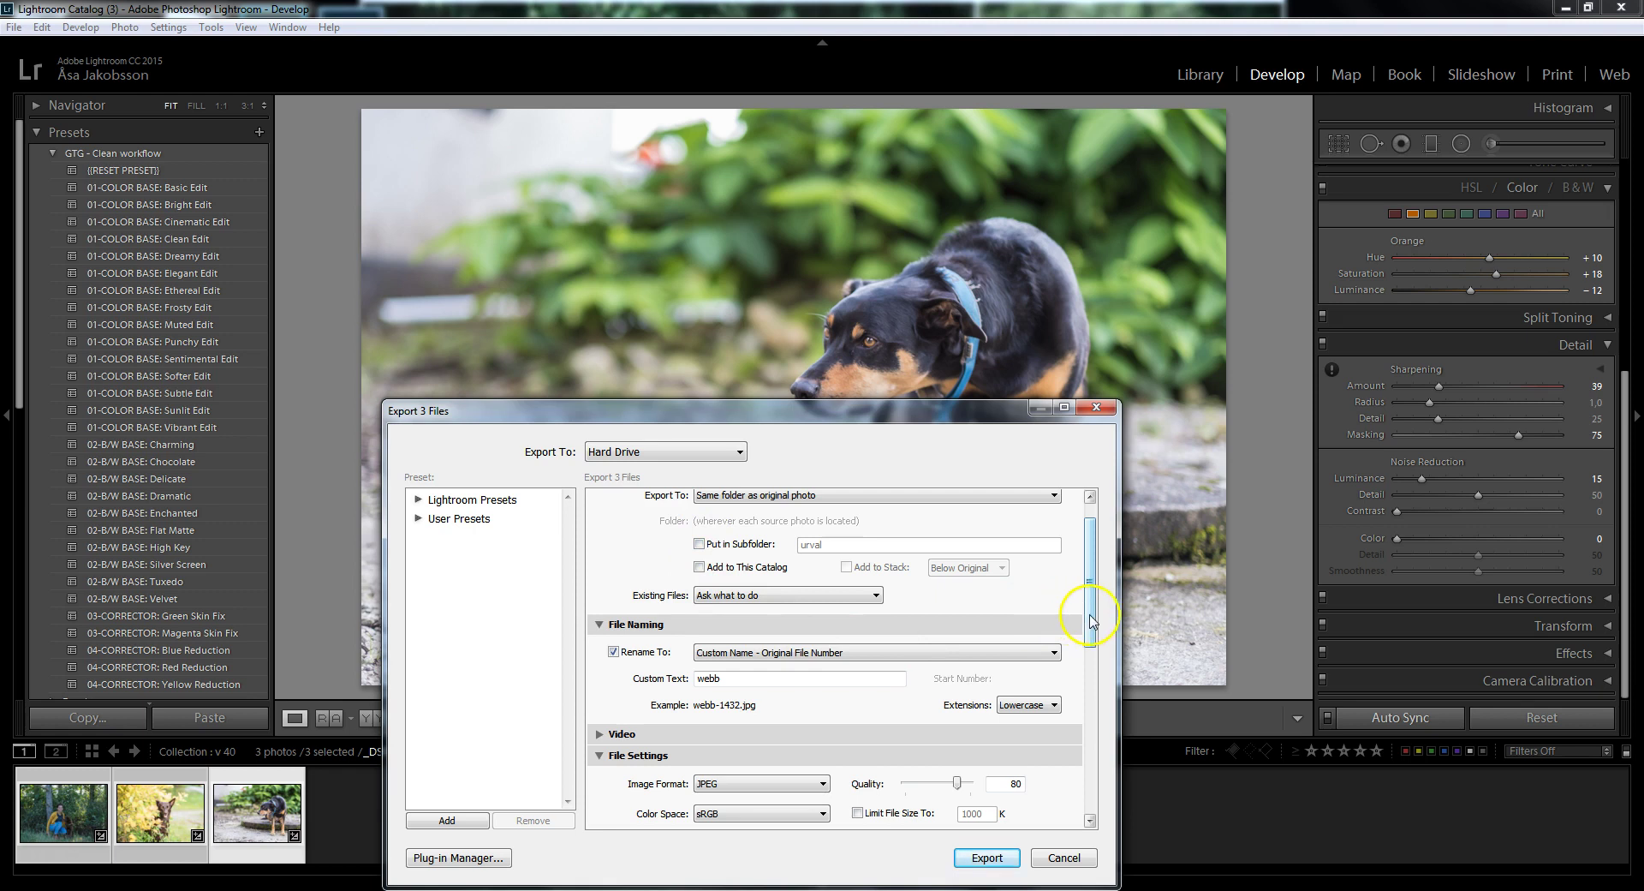
pyautogui.moveTo(1091, 605); pyautogui.dragTo(1092, 656)
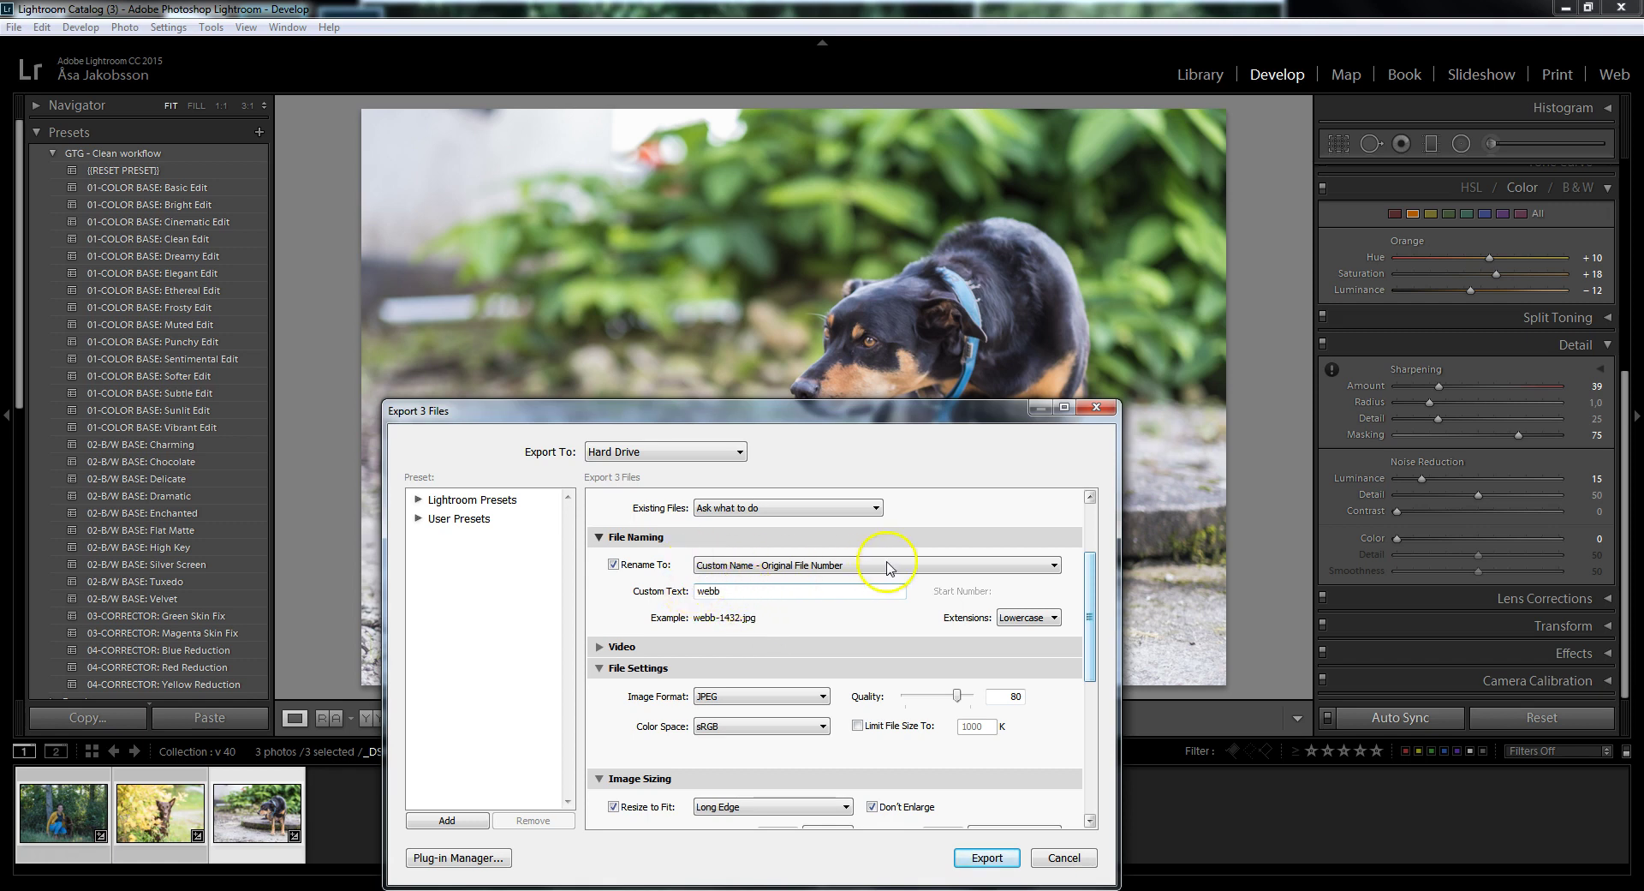
pyautogui.click(1052, 565)
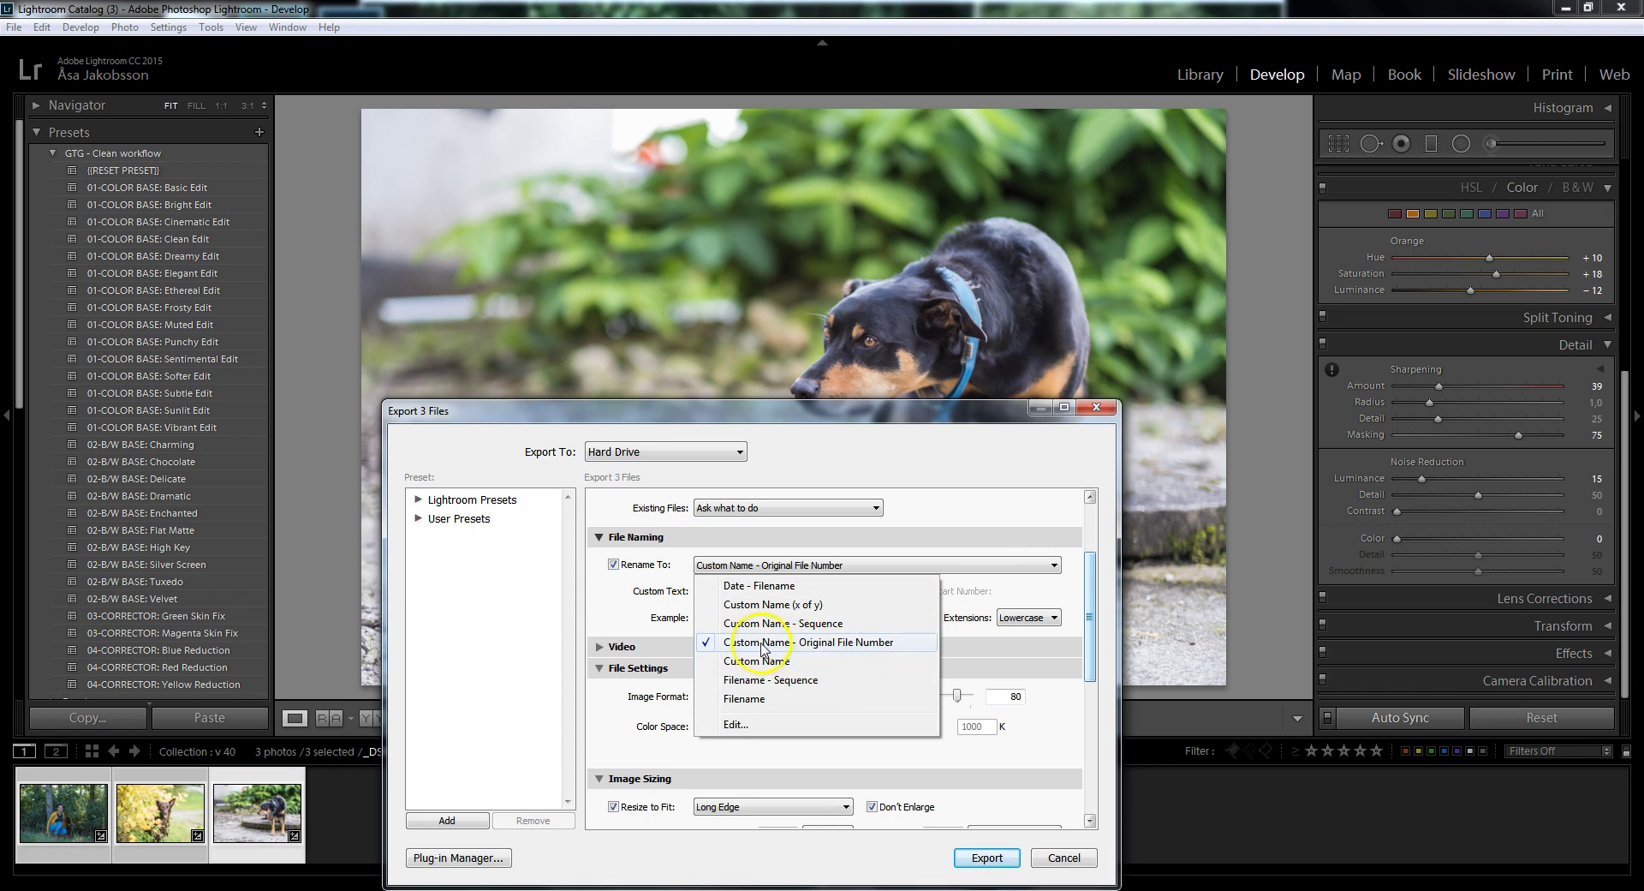
pyautogui.click(868, 643)
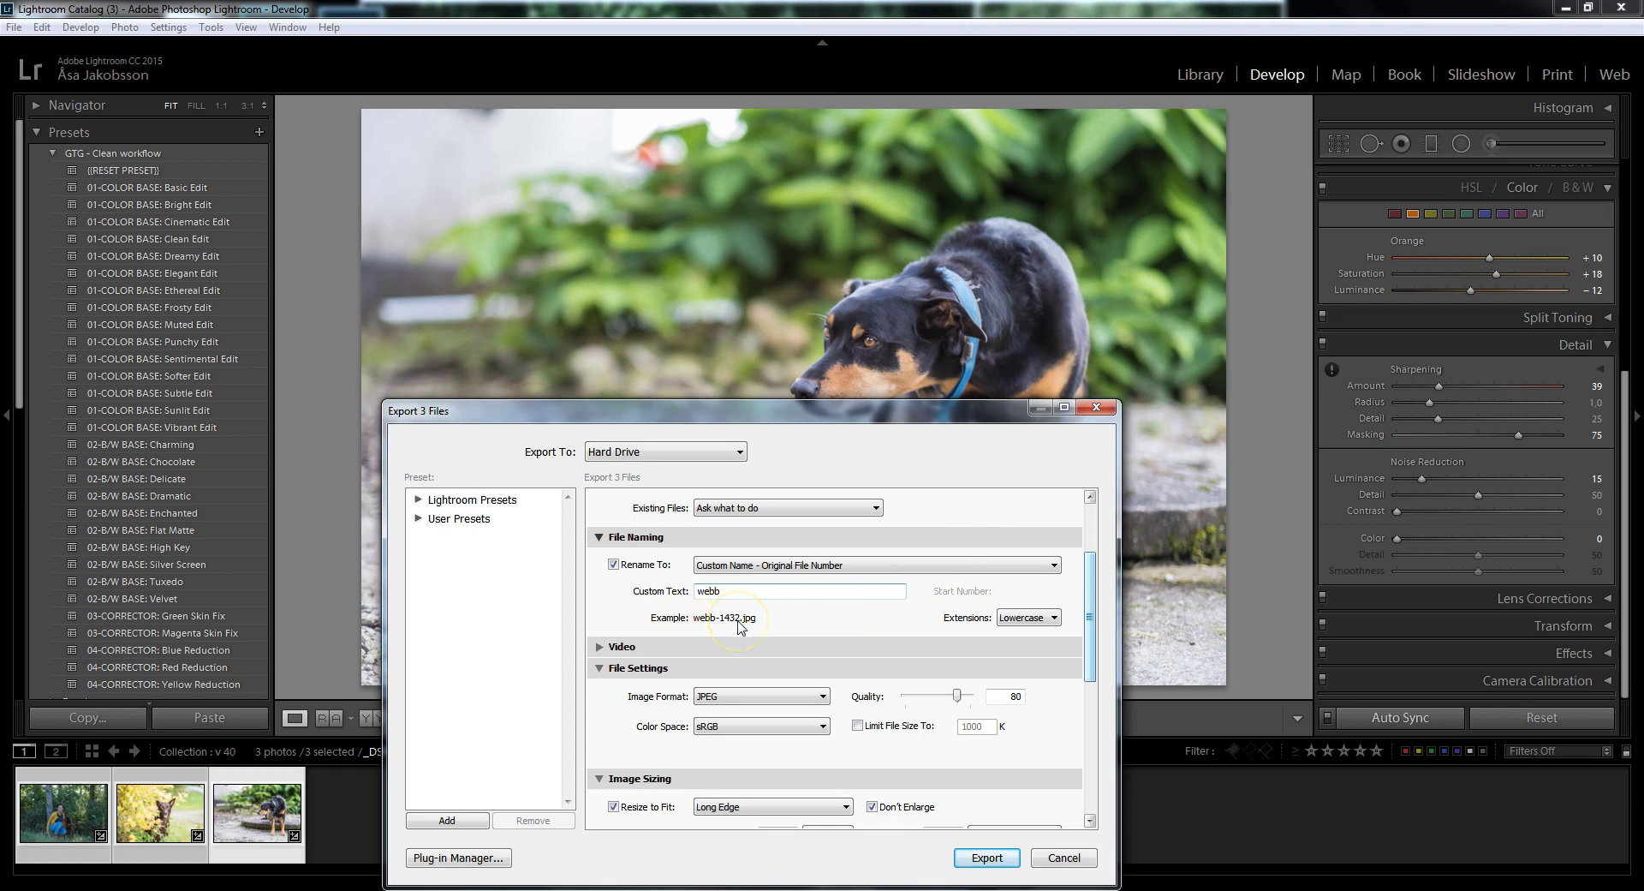
pyautogui.moveTo(1089, 567); pyautogui.dragTo(1089, 612)
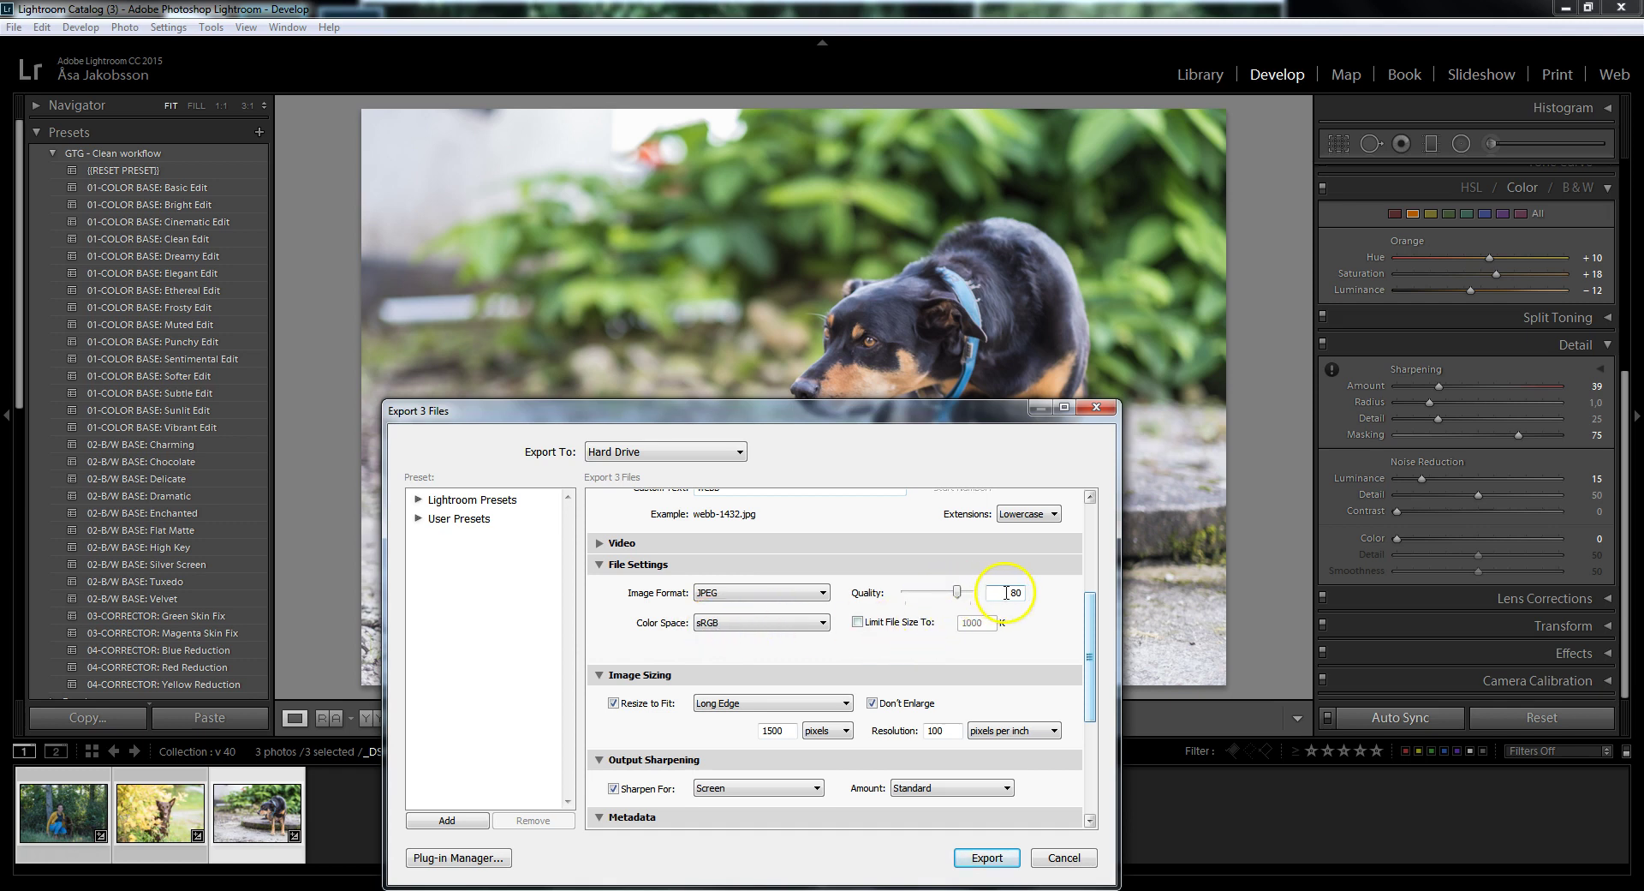
pyautogui.moveTo(1090, 631); pyautogui.dragTo(1090, 671)
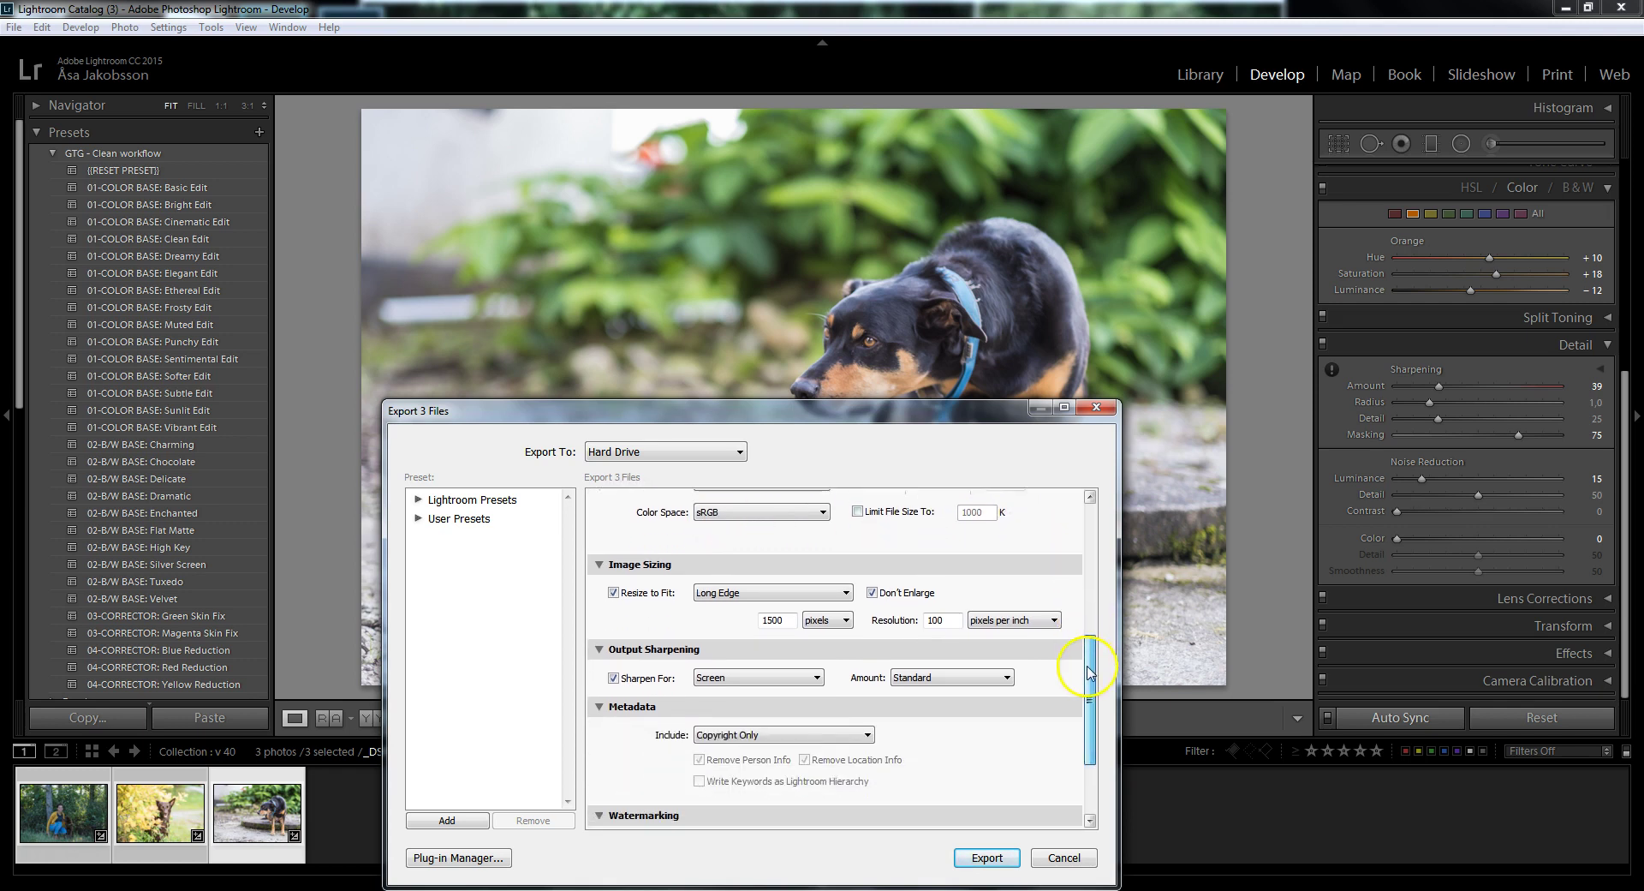
# Step: Confirm the 1500-pixel long edge and set output sharpening to Screen, Low
pyautogui.click(779, 623)
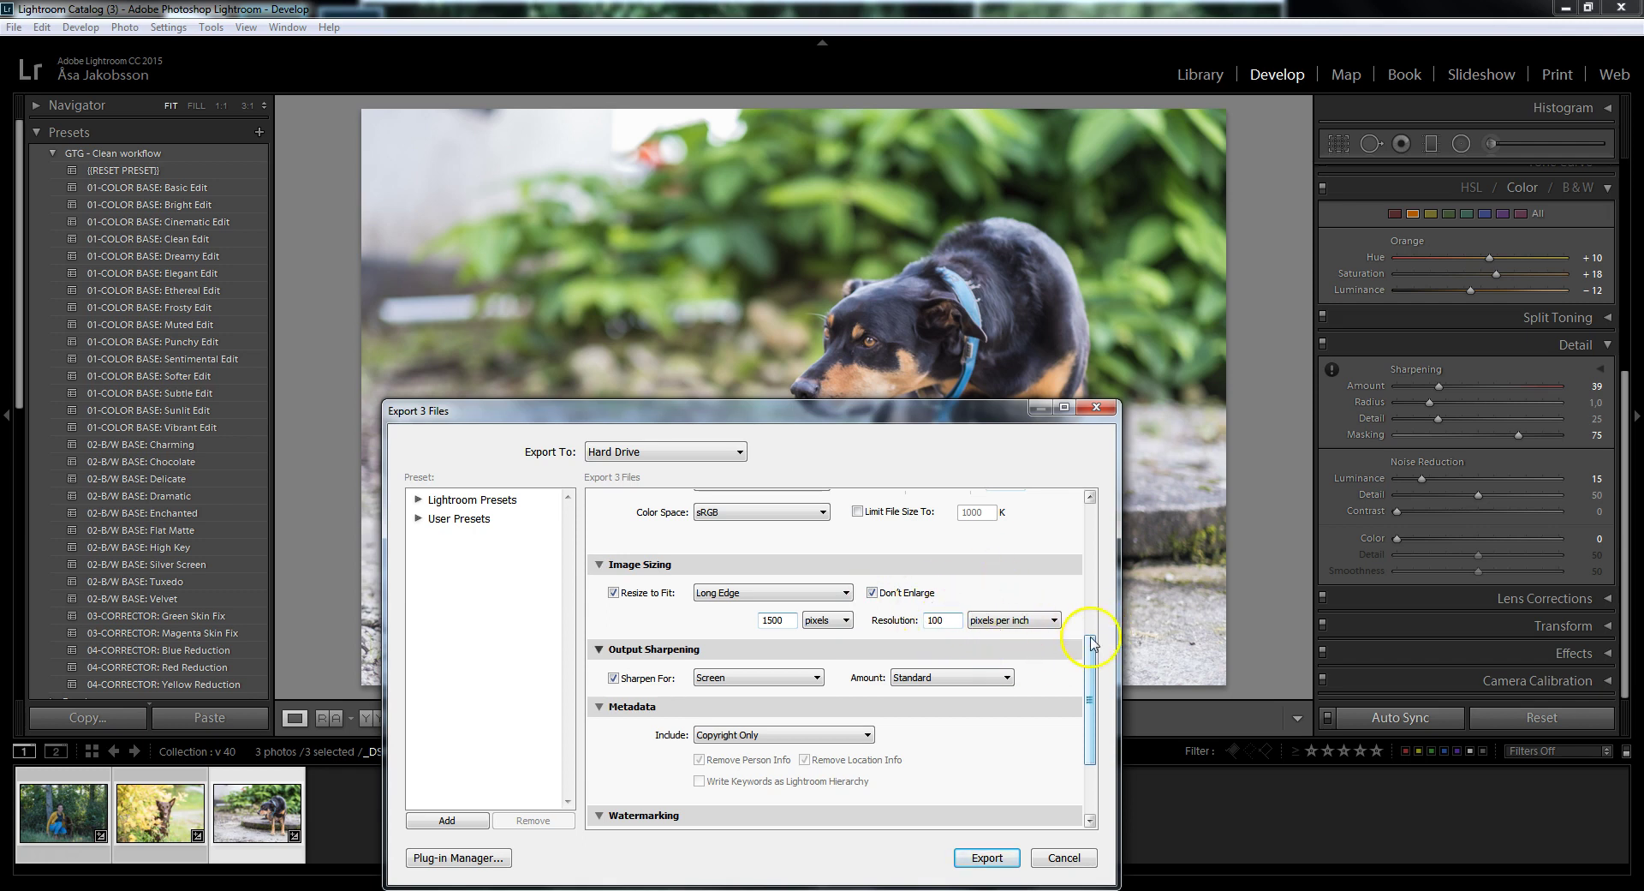
pyautogui.scroll(-5, 1088, 649)
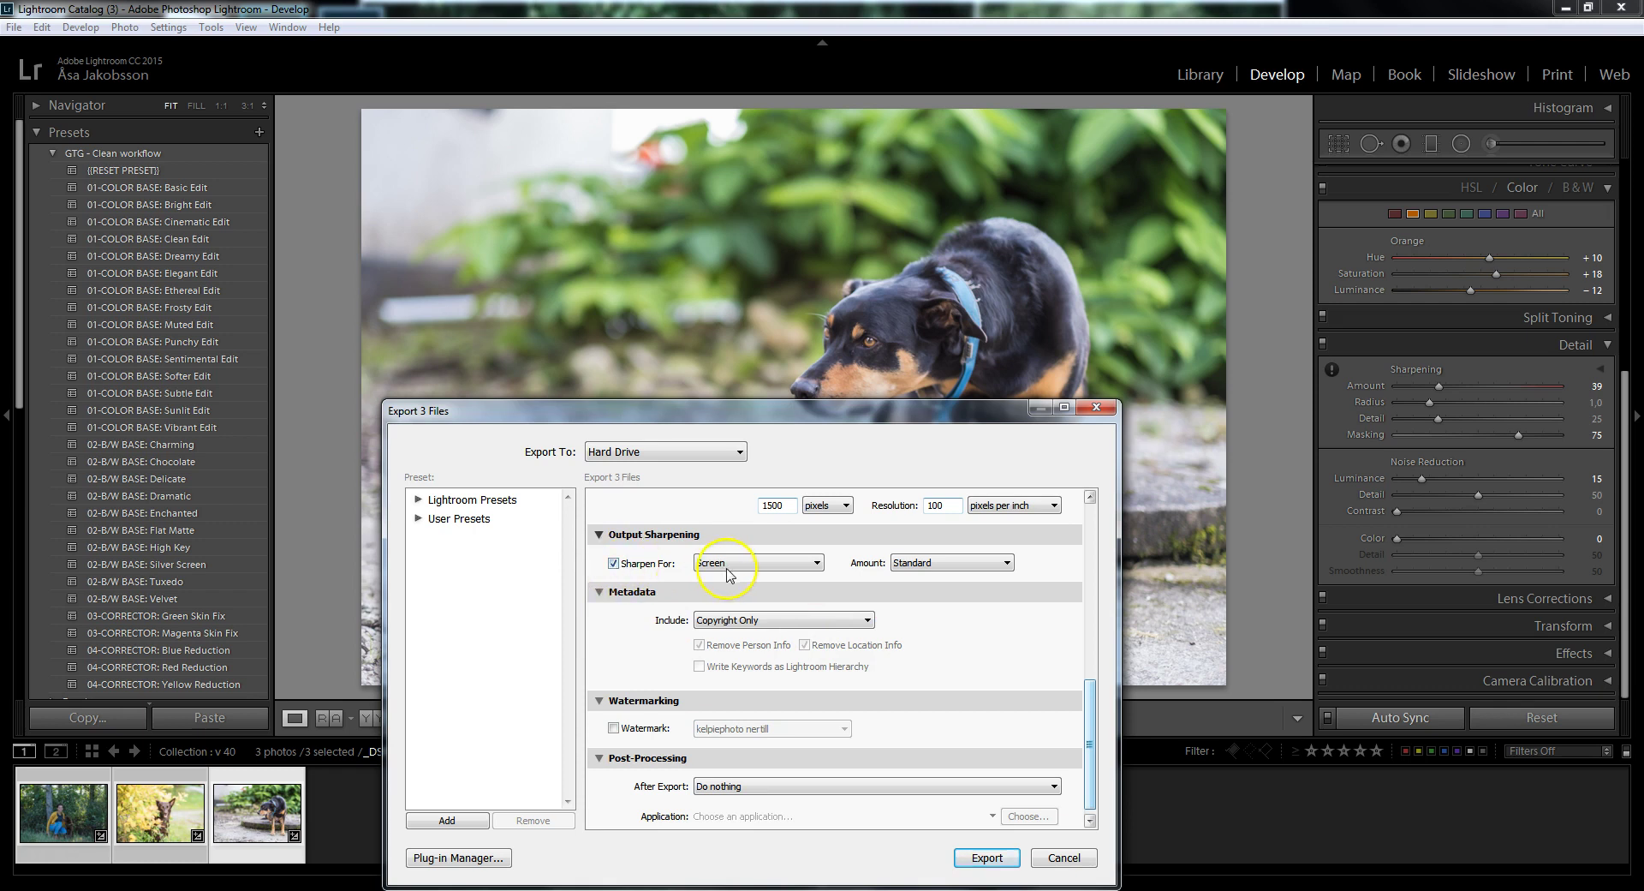
pyautogui.click(1008, 563)
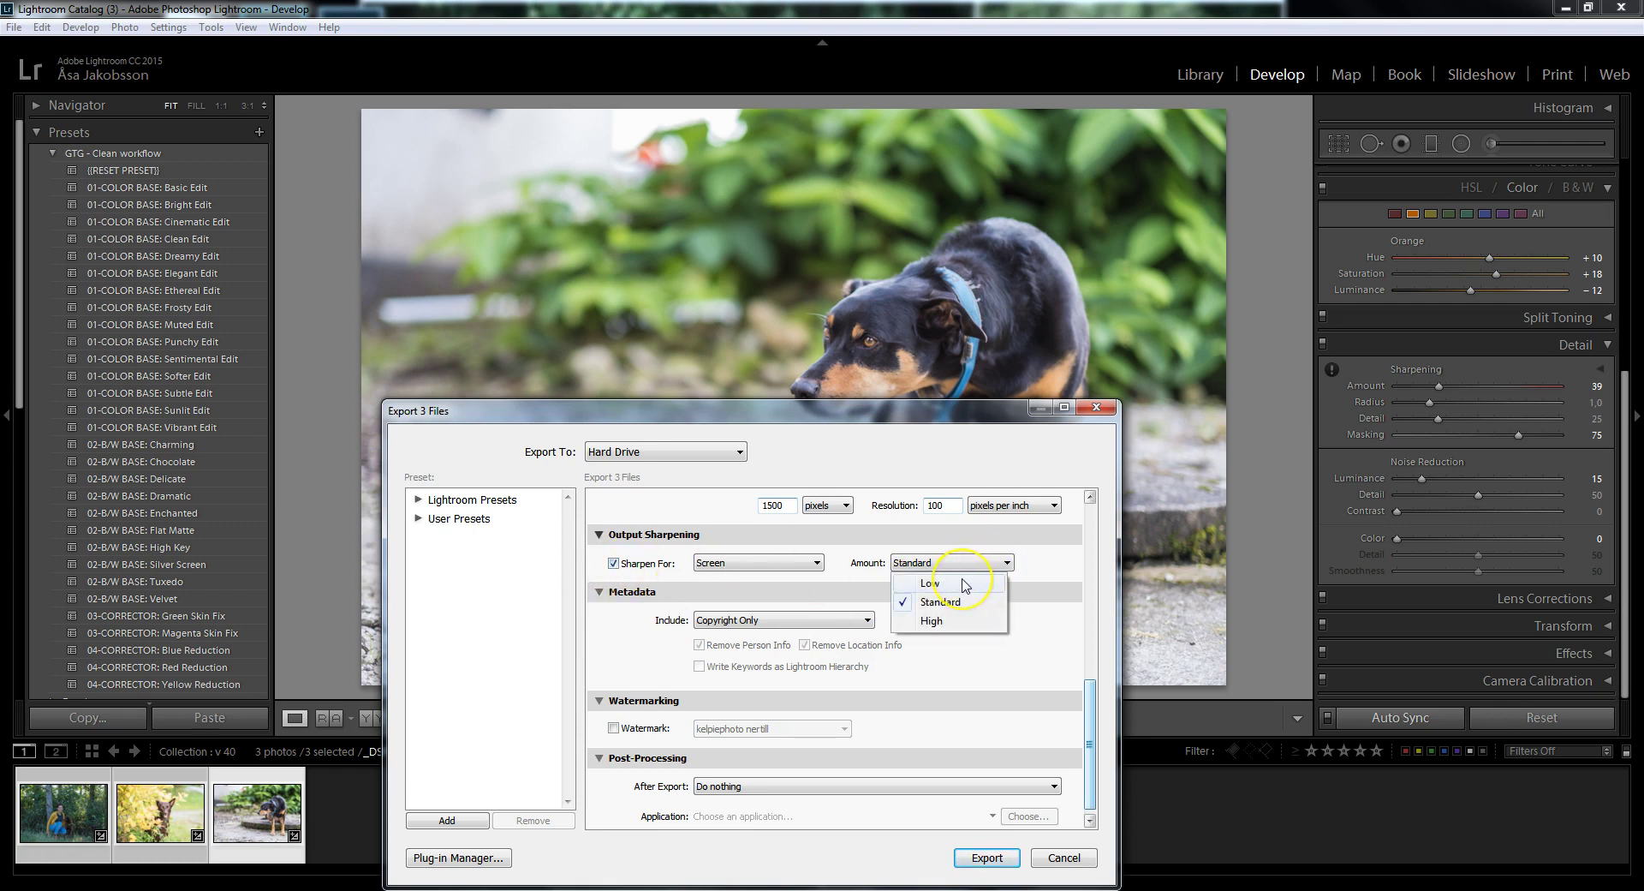
pyautogui.click(933, 582)
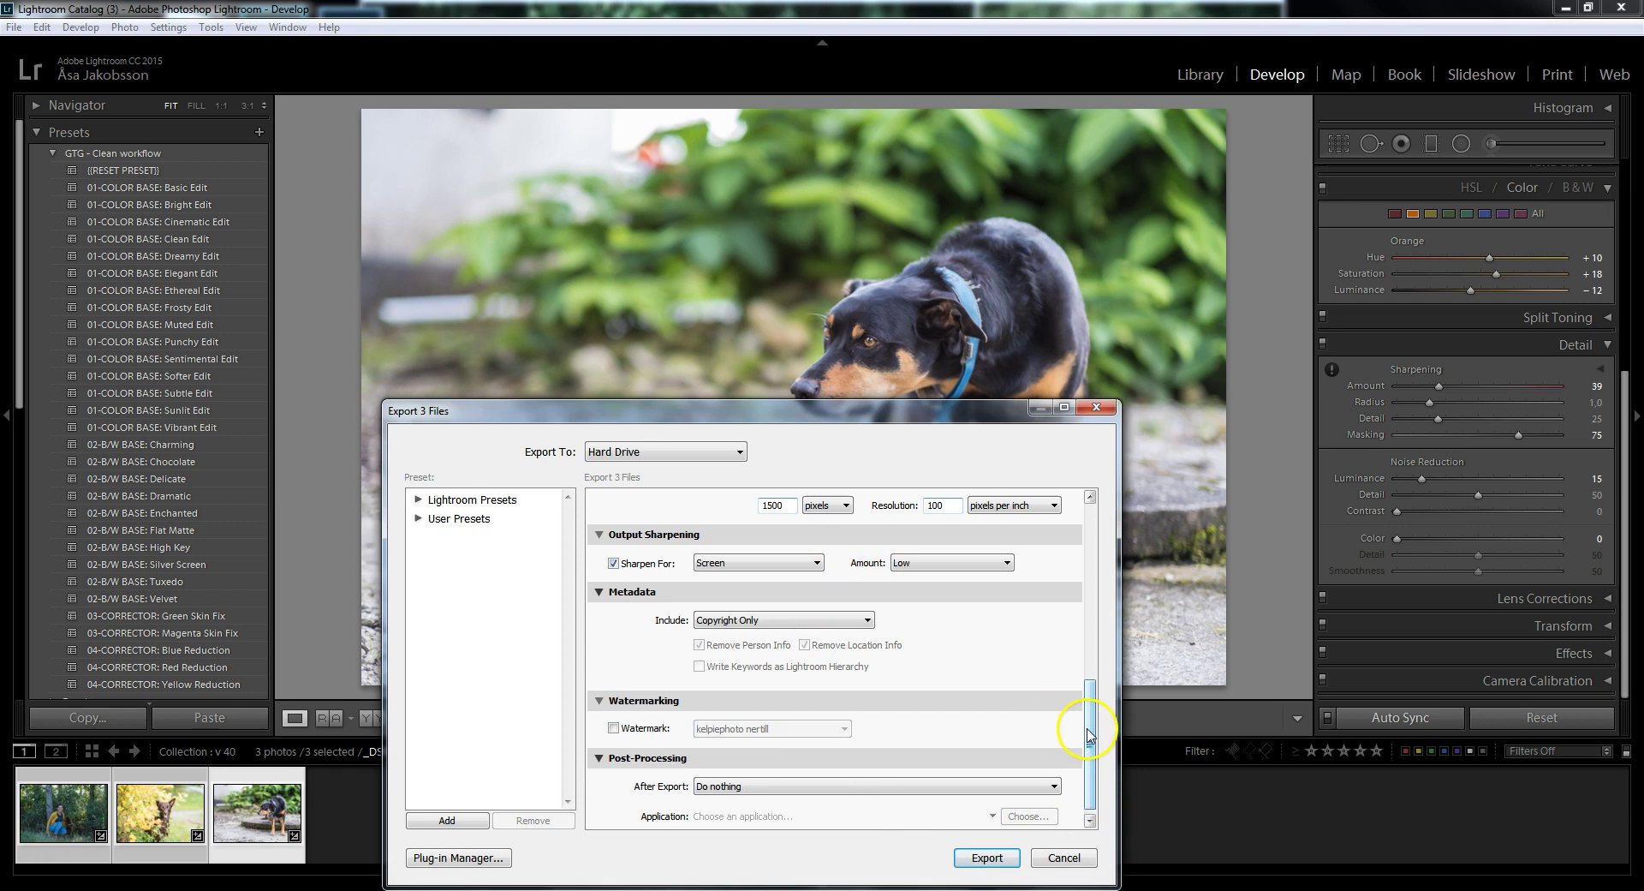
# Step: Use Copyright Only metadata with no watermark and export the three photos
pyautogui.moveTo(1089, 722); pyautogui.dragTo(1091, 546)
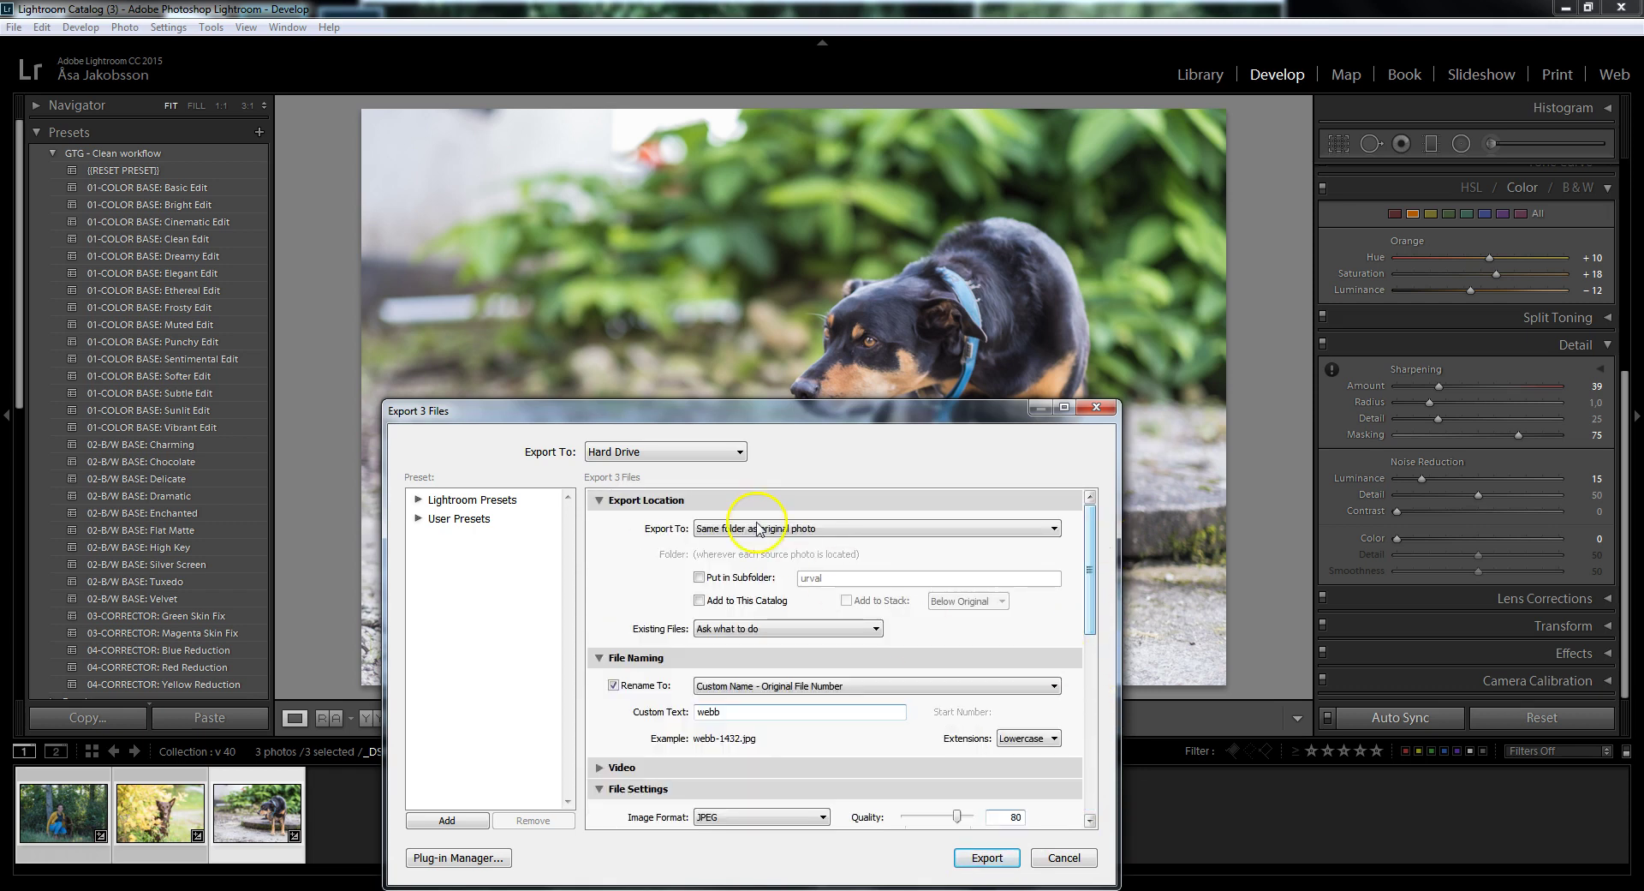
pyautogui.moveTo(1092, 589); pyautogui.dragTo(1092, 716)
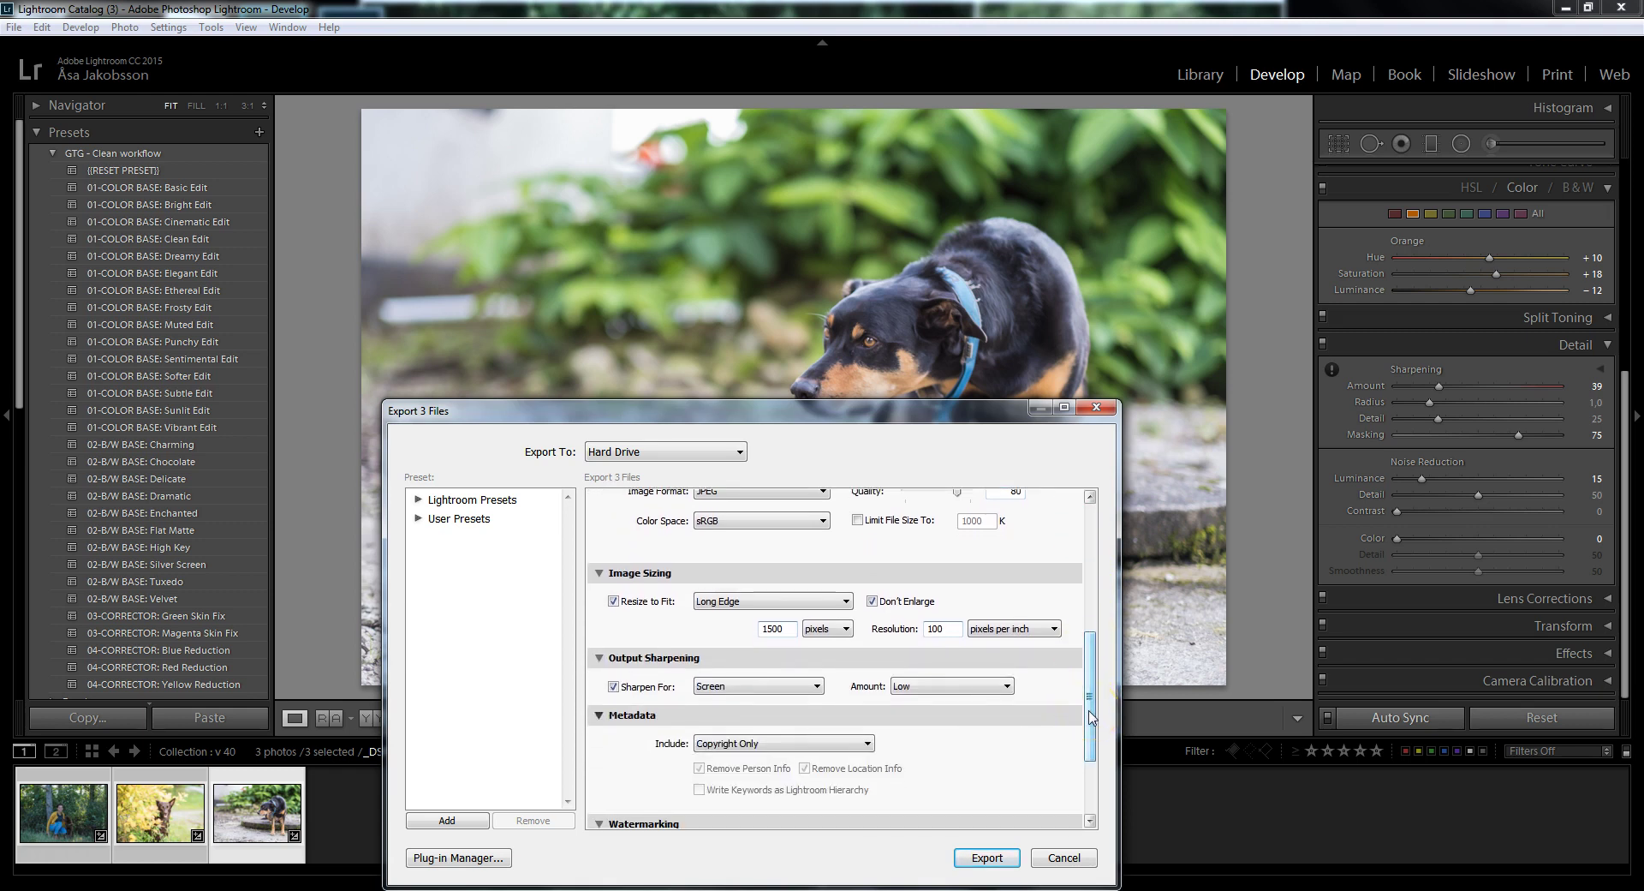
pyautogui.moveTo(1092, 716); pyautogui.dragTo(1127, 769)
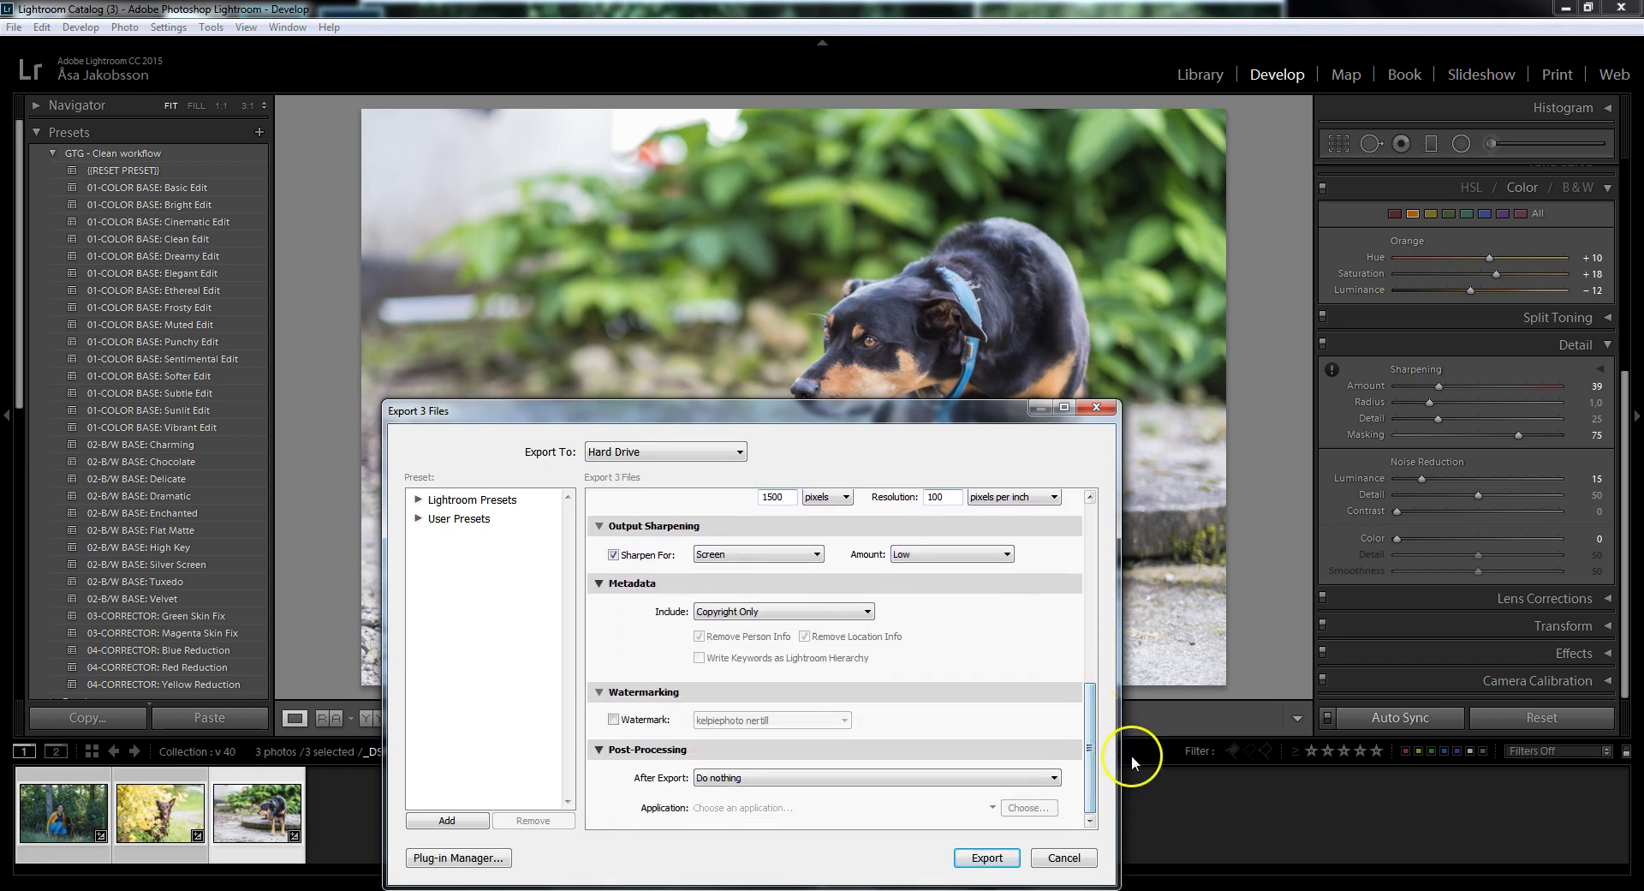
pyautogui.click(985, 858)
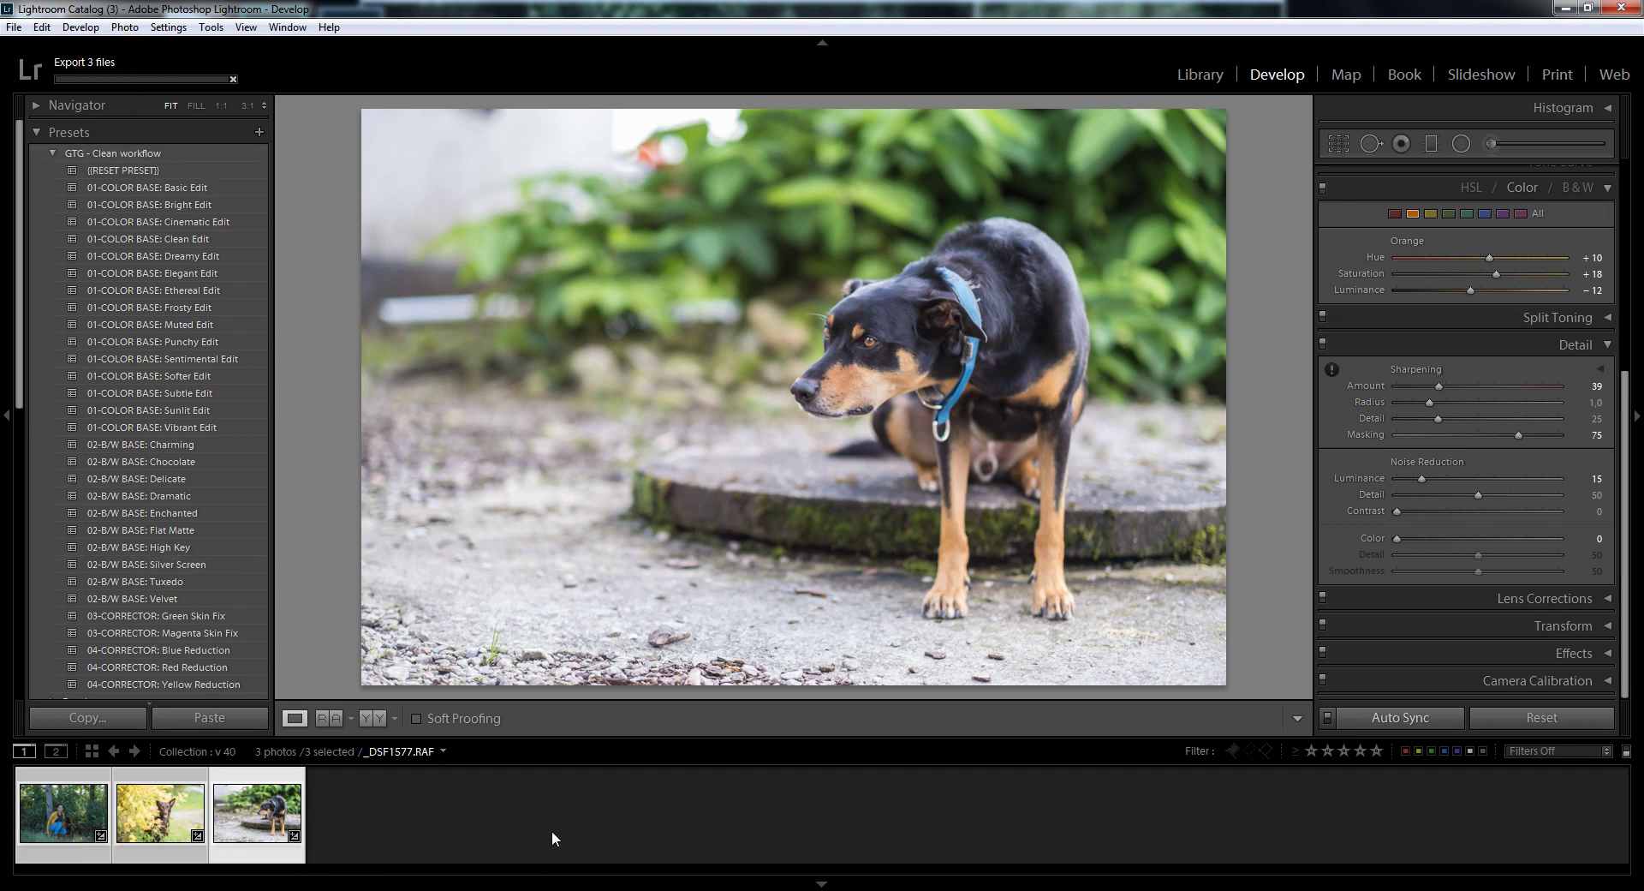
# Step: Select the brown dog among yellow leaves and lower its exposure from -0,42 to -0,74
pyautogui.click(229, 813)
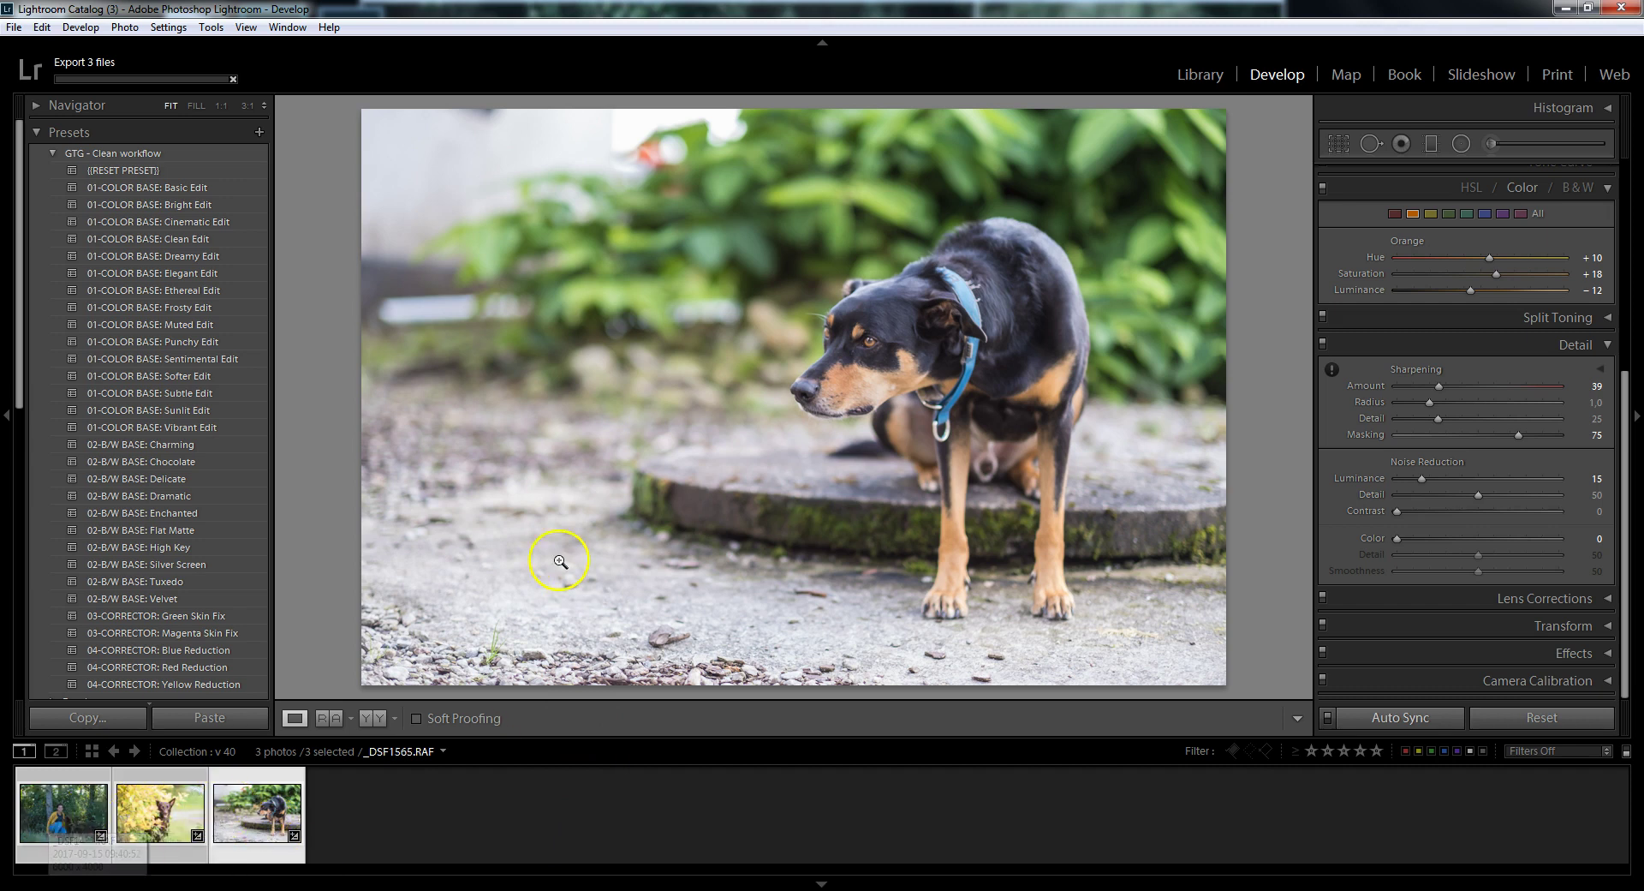
pyautogui.click(156, 823)
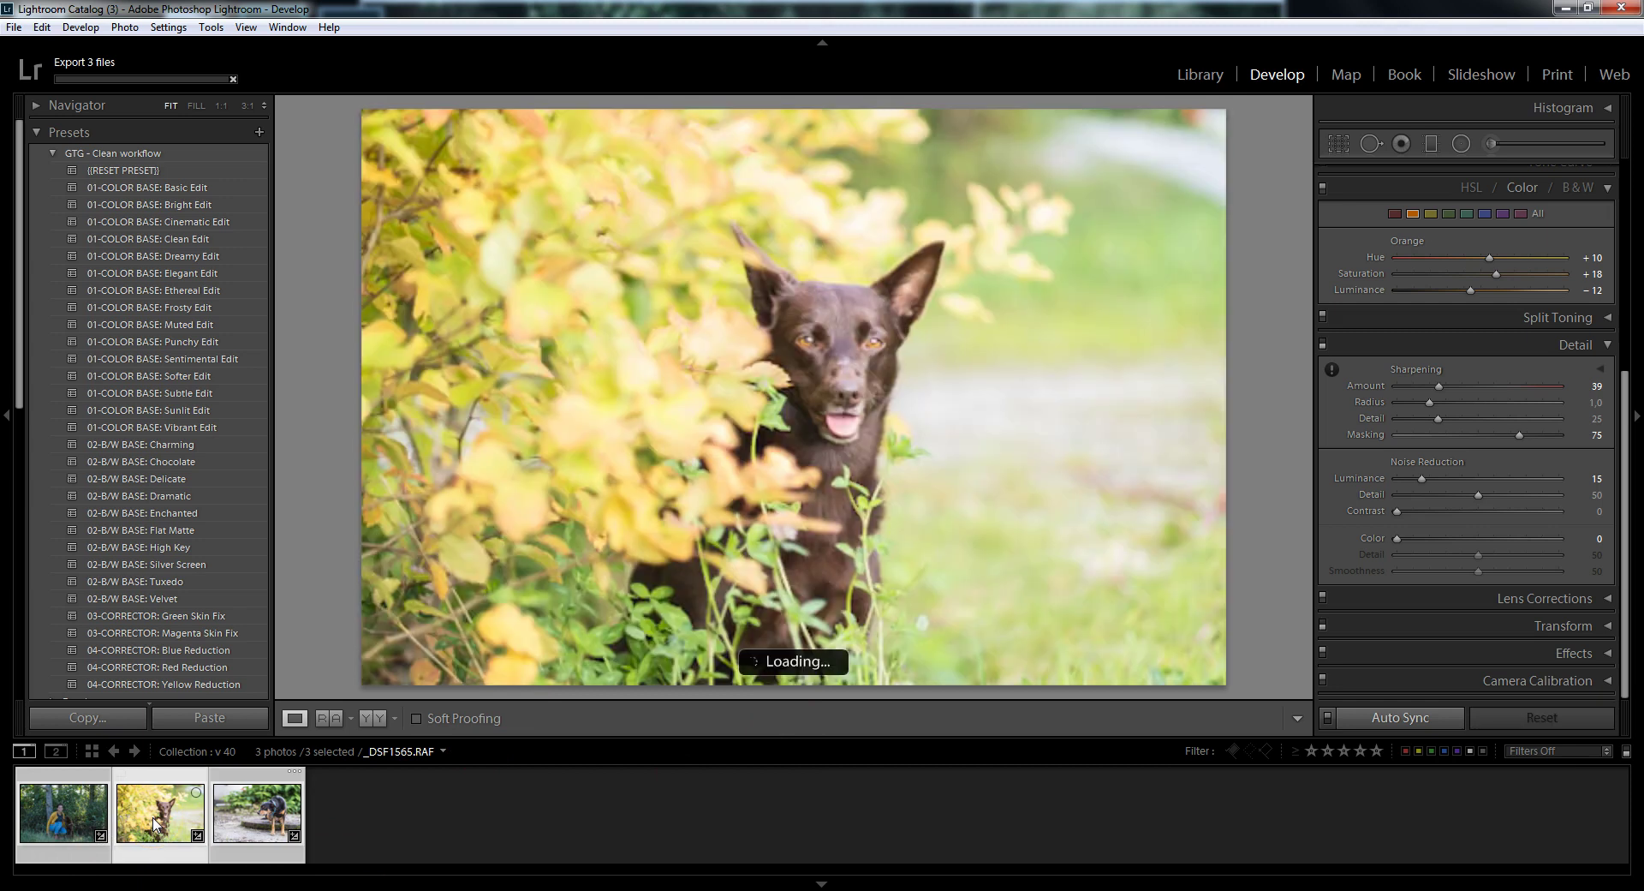
pyautogui.click(876, 447)
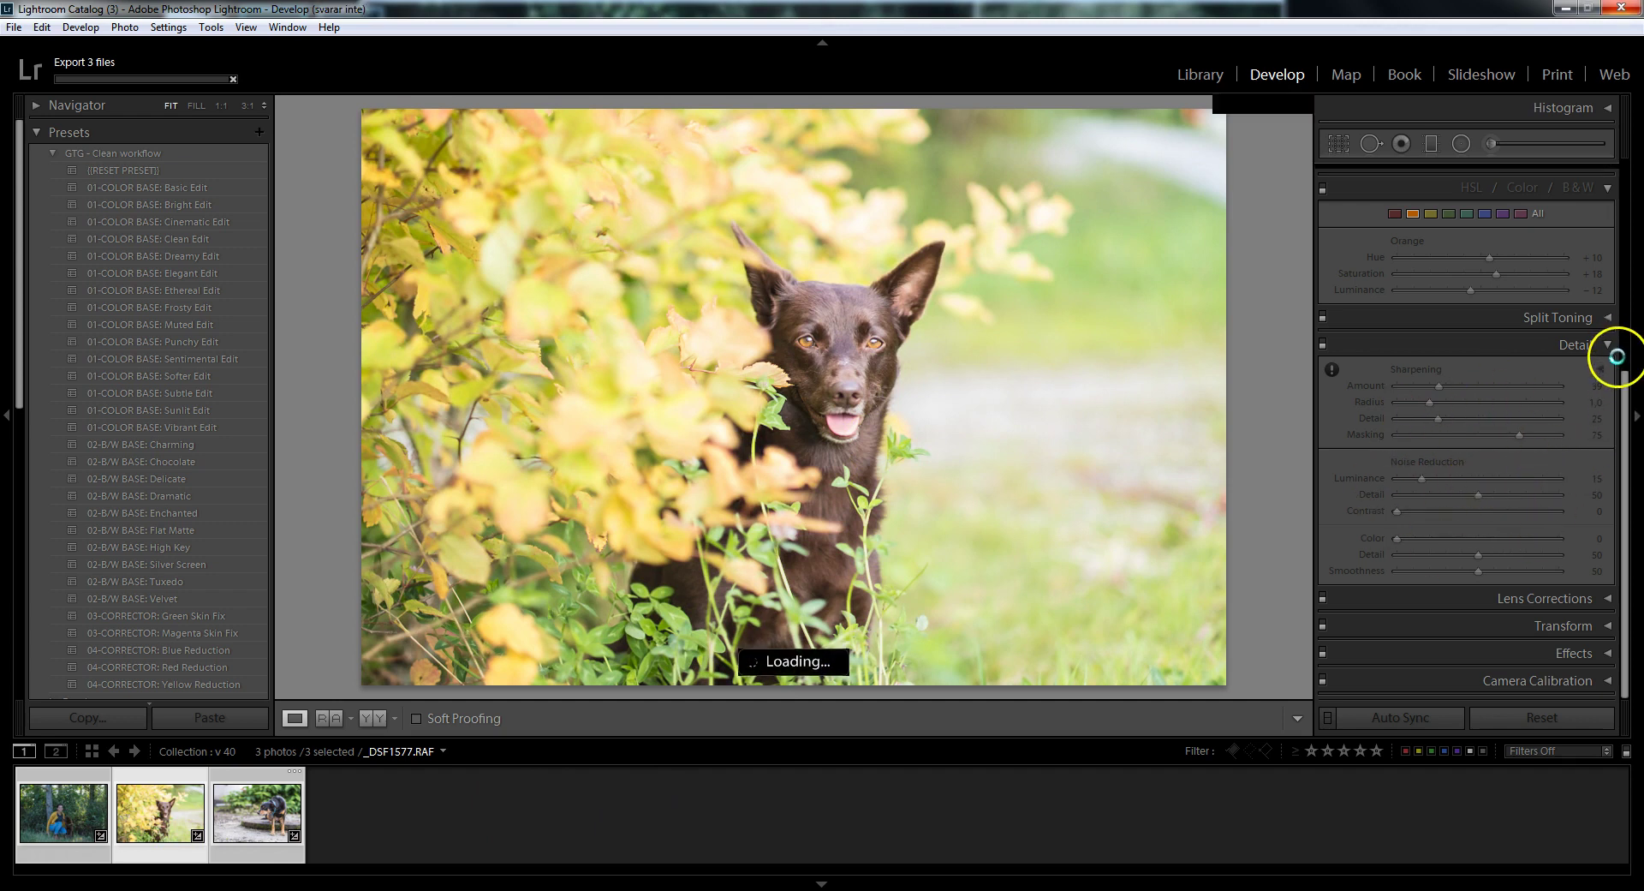
pyautogui.click(892, 635)
pyautogui.click(230, 861)
pyautogui.click(429, 860)
pyautogui.click(323, 811)
pyautogui.click(232, 770)
pyautogui.click(302, 853)
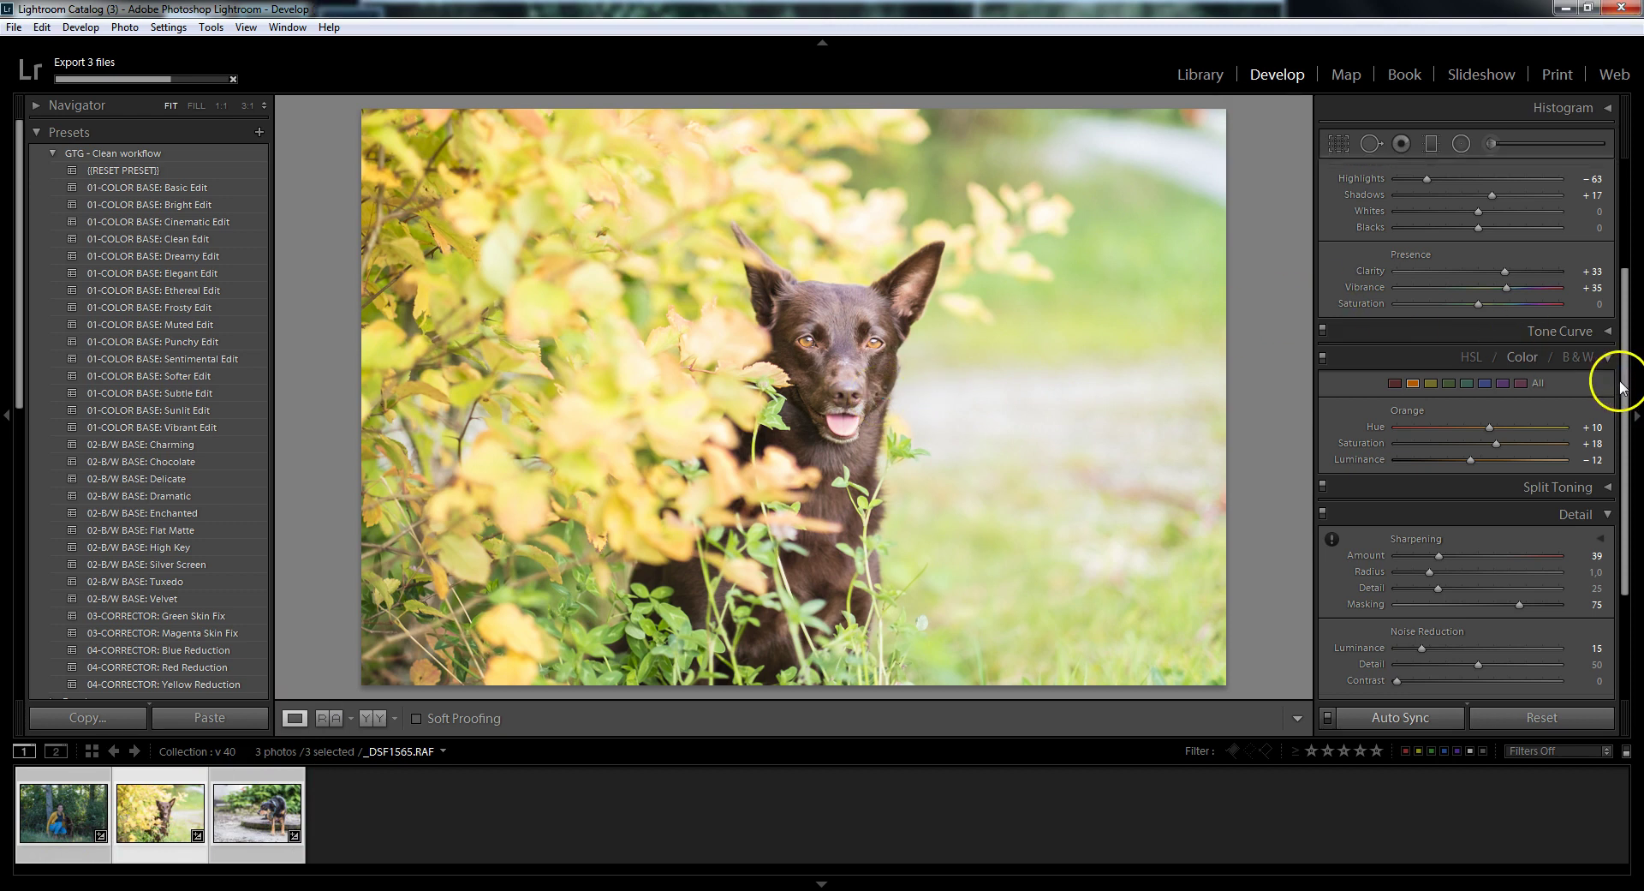
pyautogui.moveTo(1625, 385); pyautogui.dragTo(1616, 278)
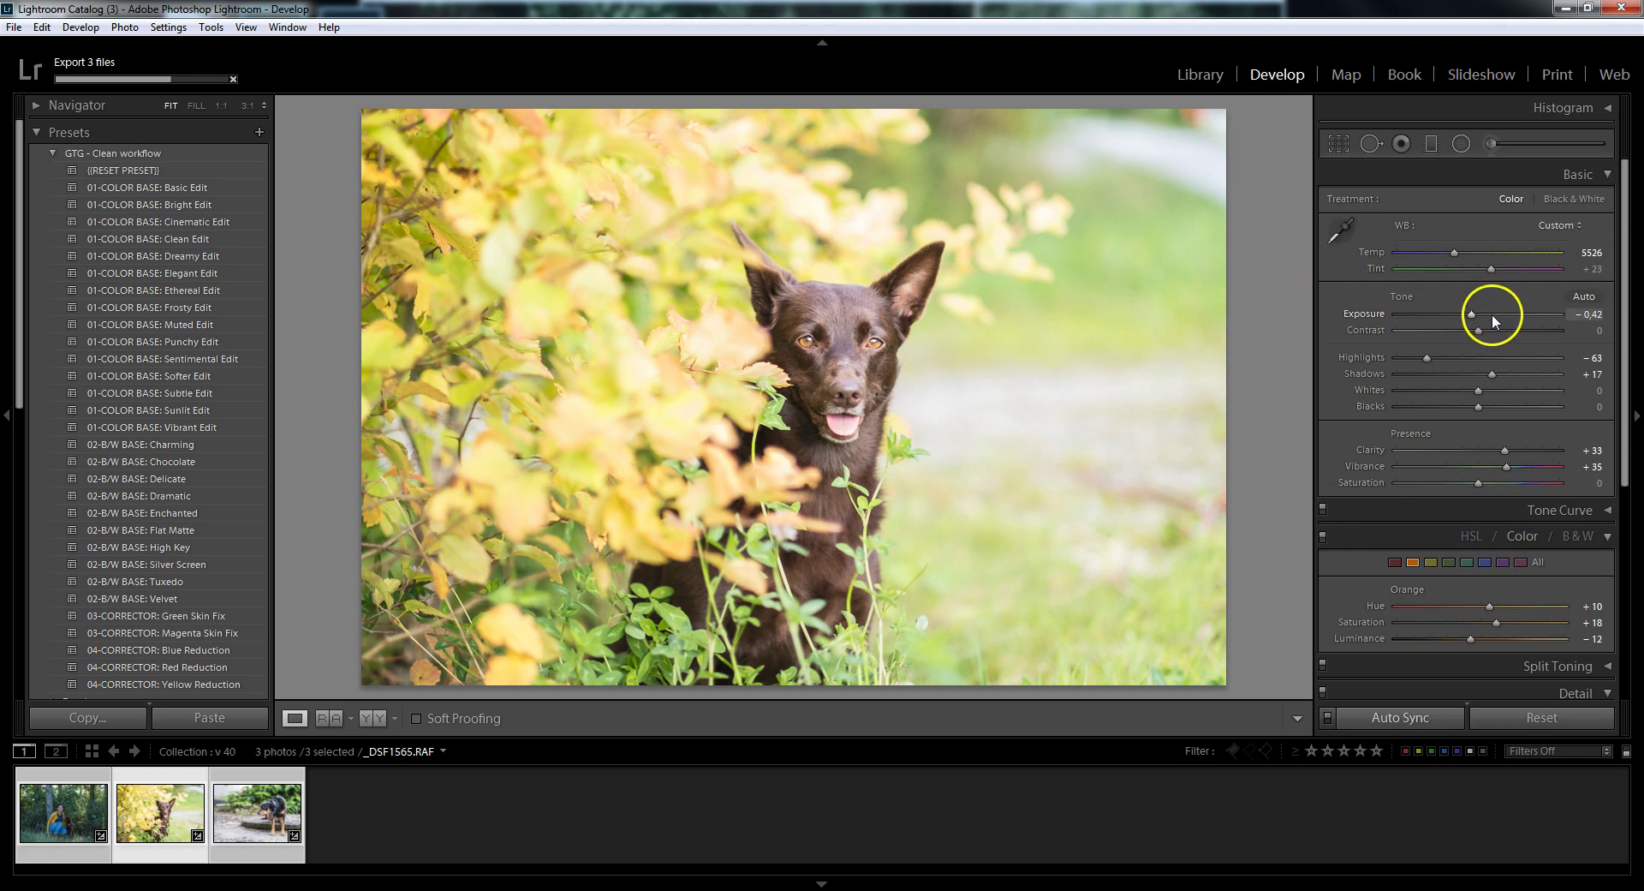
pyautogui.moveTo(1472, 315); pyautogui.dragTo(1468, 315)
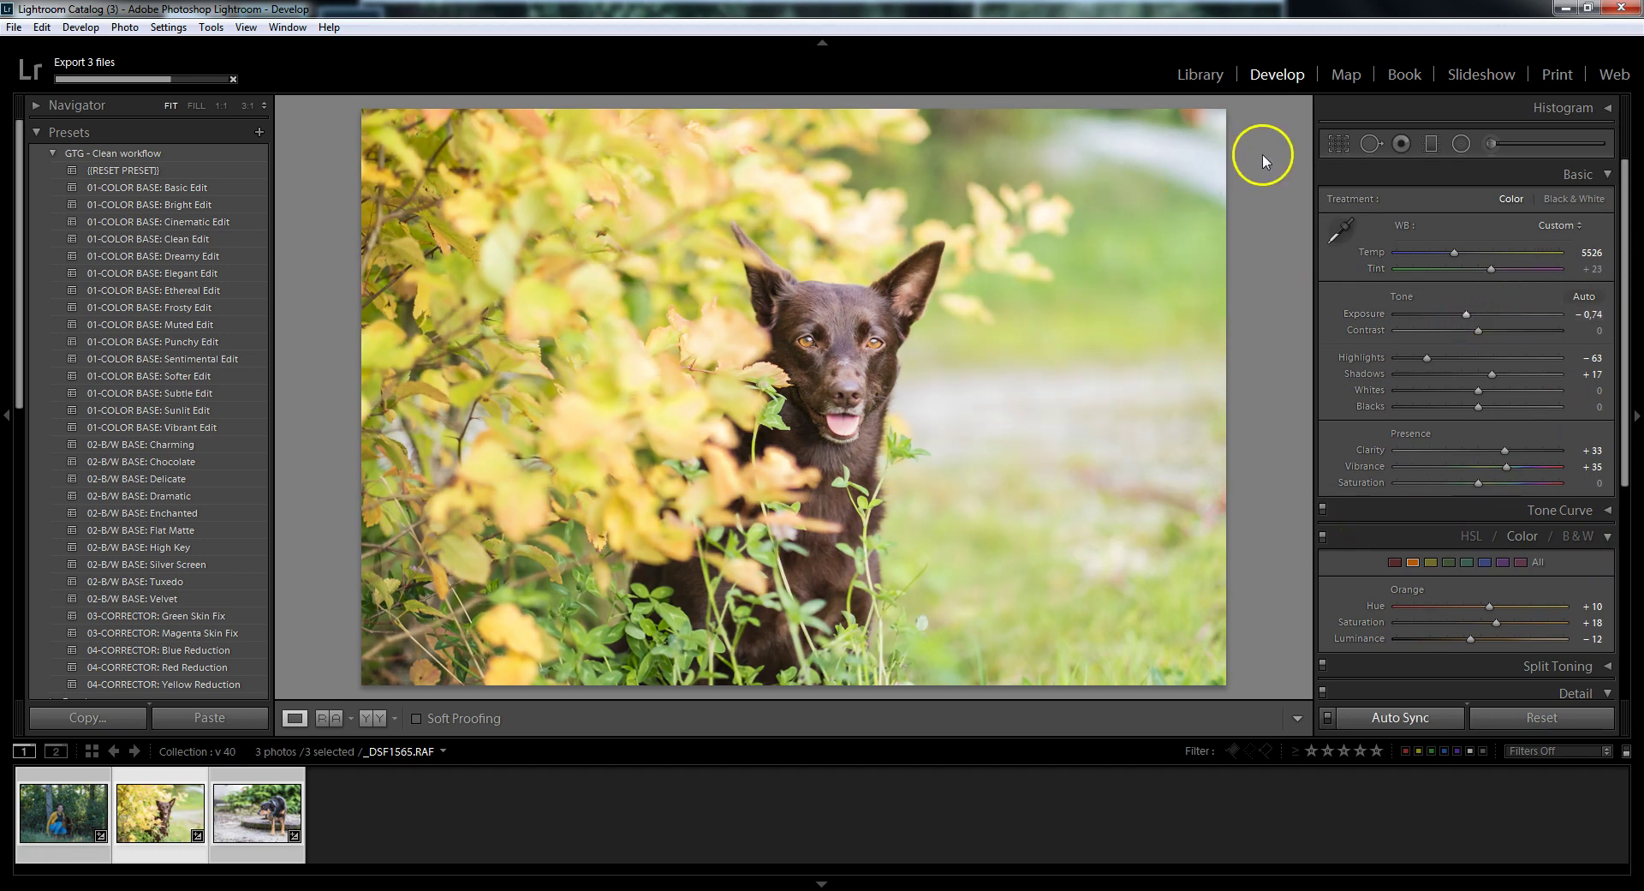
# Step: Start cropping the brown dog photo, trimming the right edge and keeping the original aspect ratio
pyautogui.click(1338, 146)
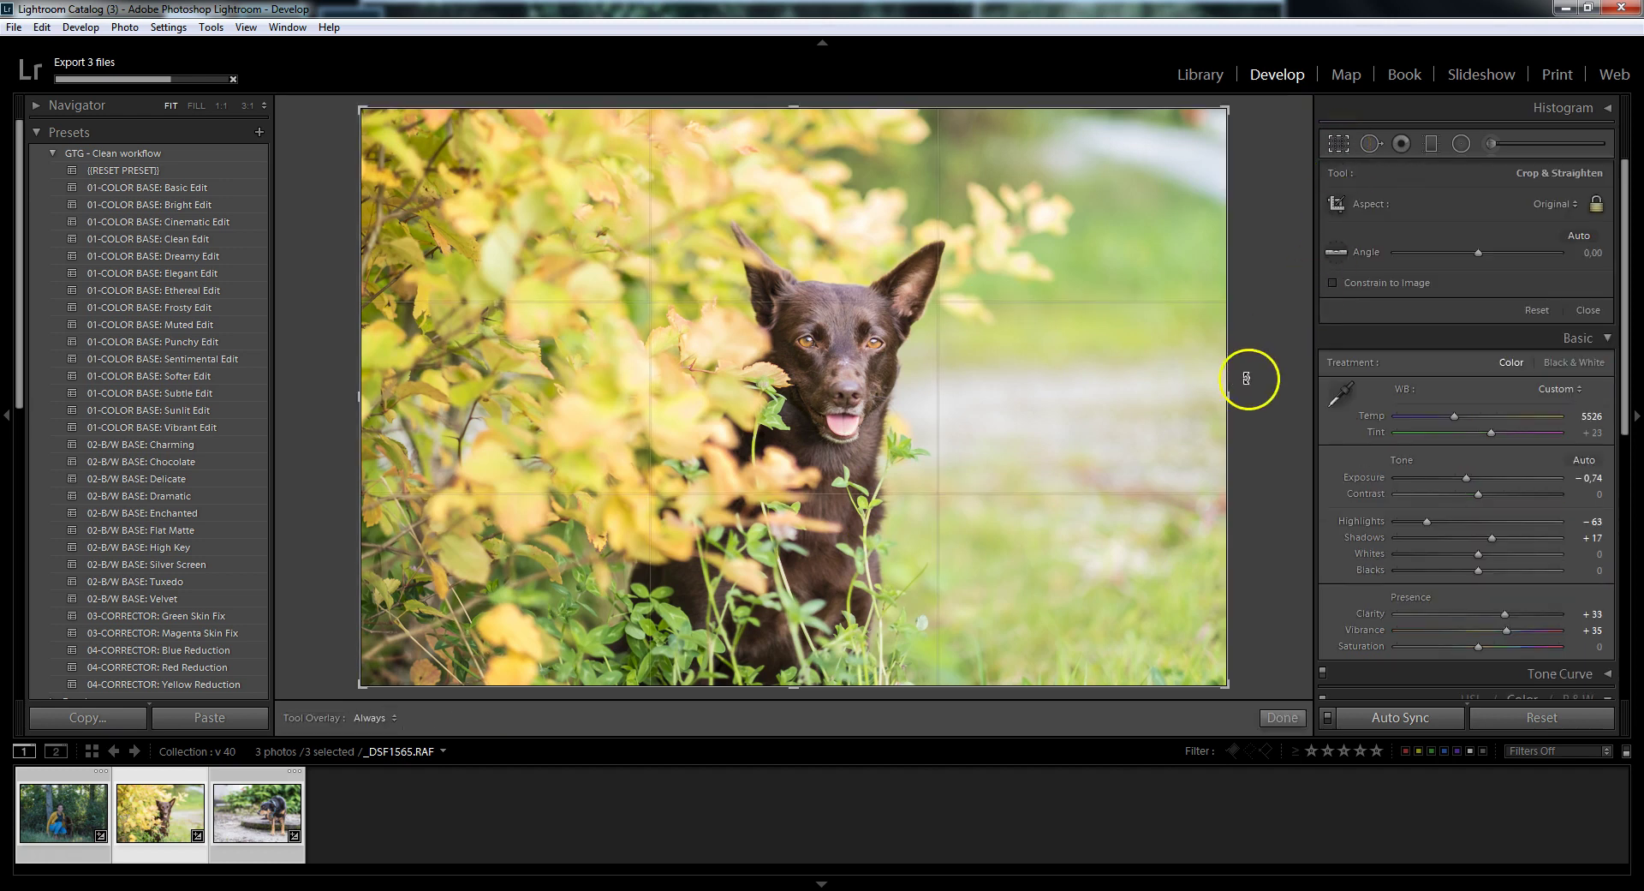
pyautogui.moveTo(1225, 399); pyautogui.dragTo(1178, 407)
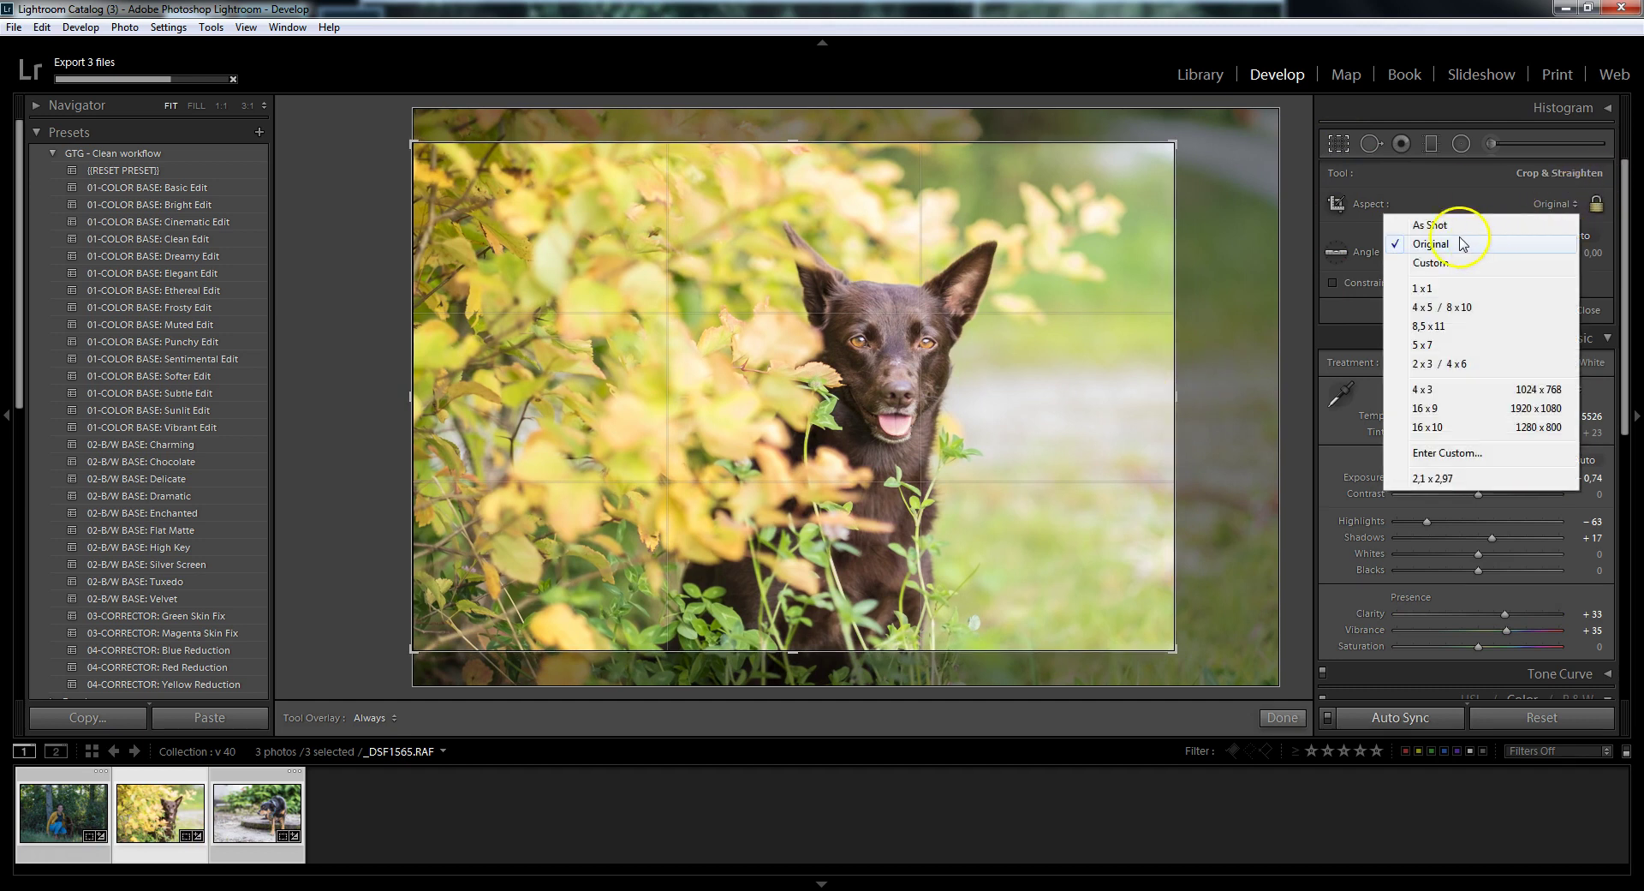
pyautogui.click(1428, 307)
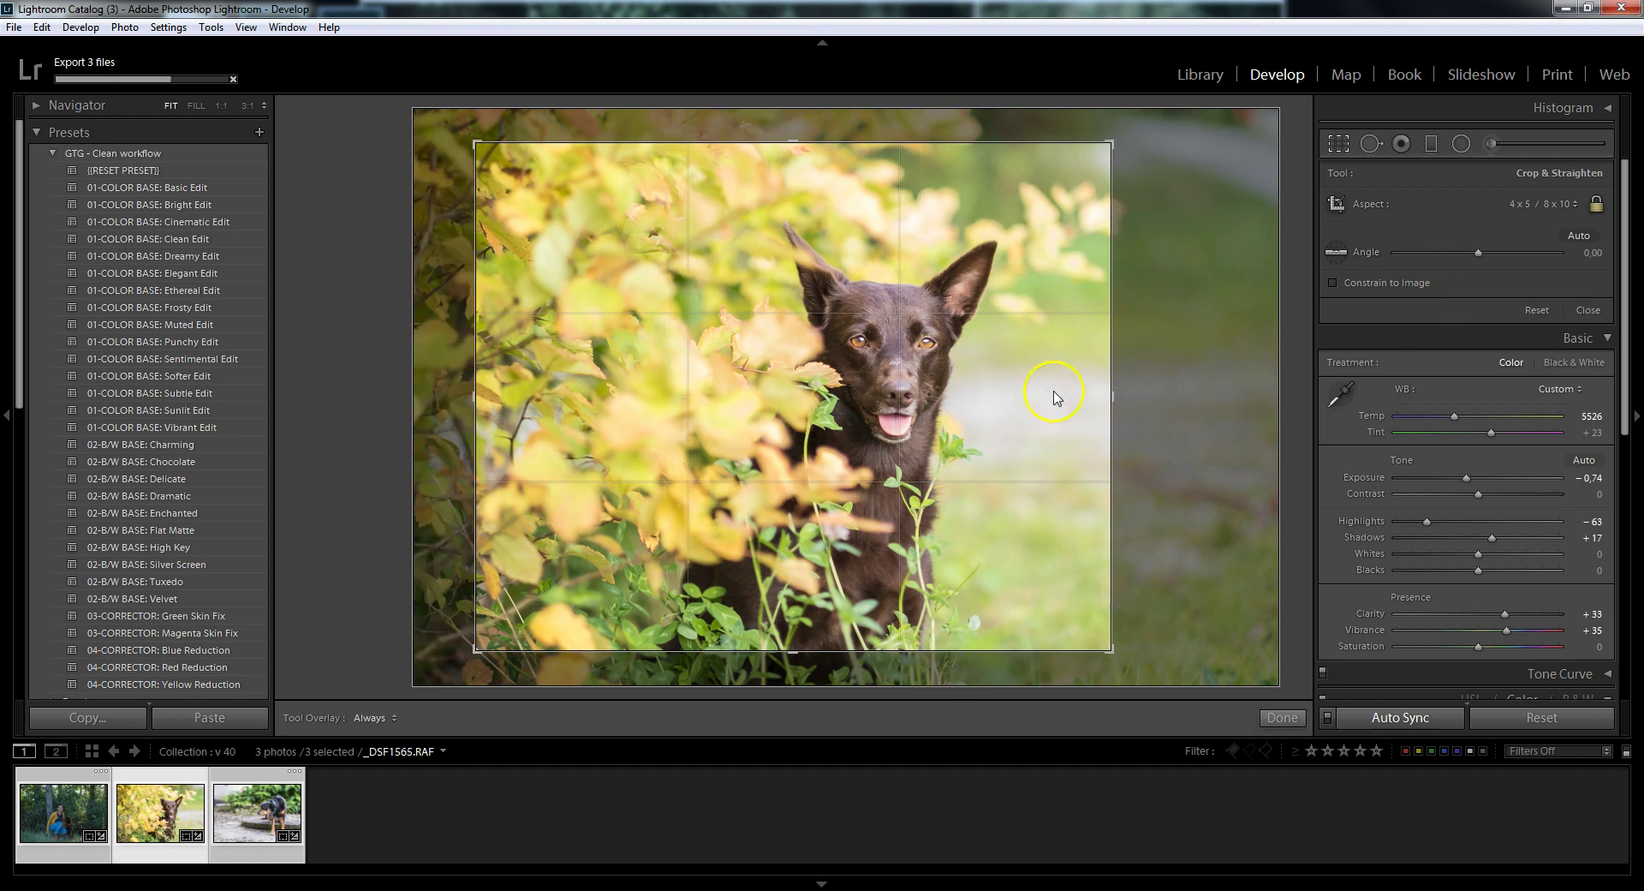
pyautogui.click(1573, 206)
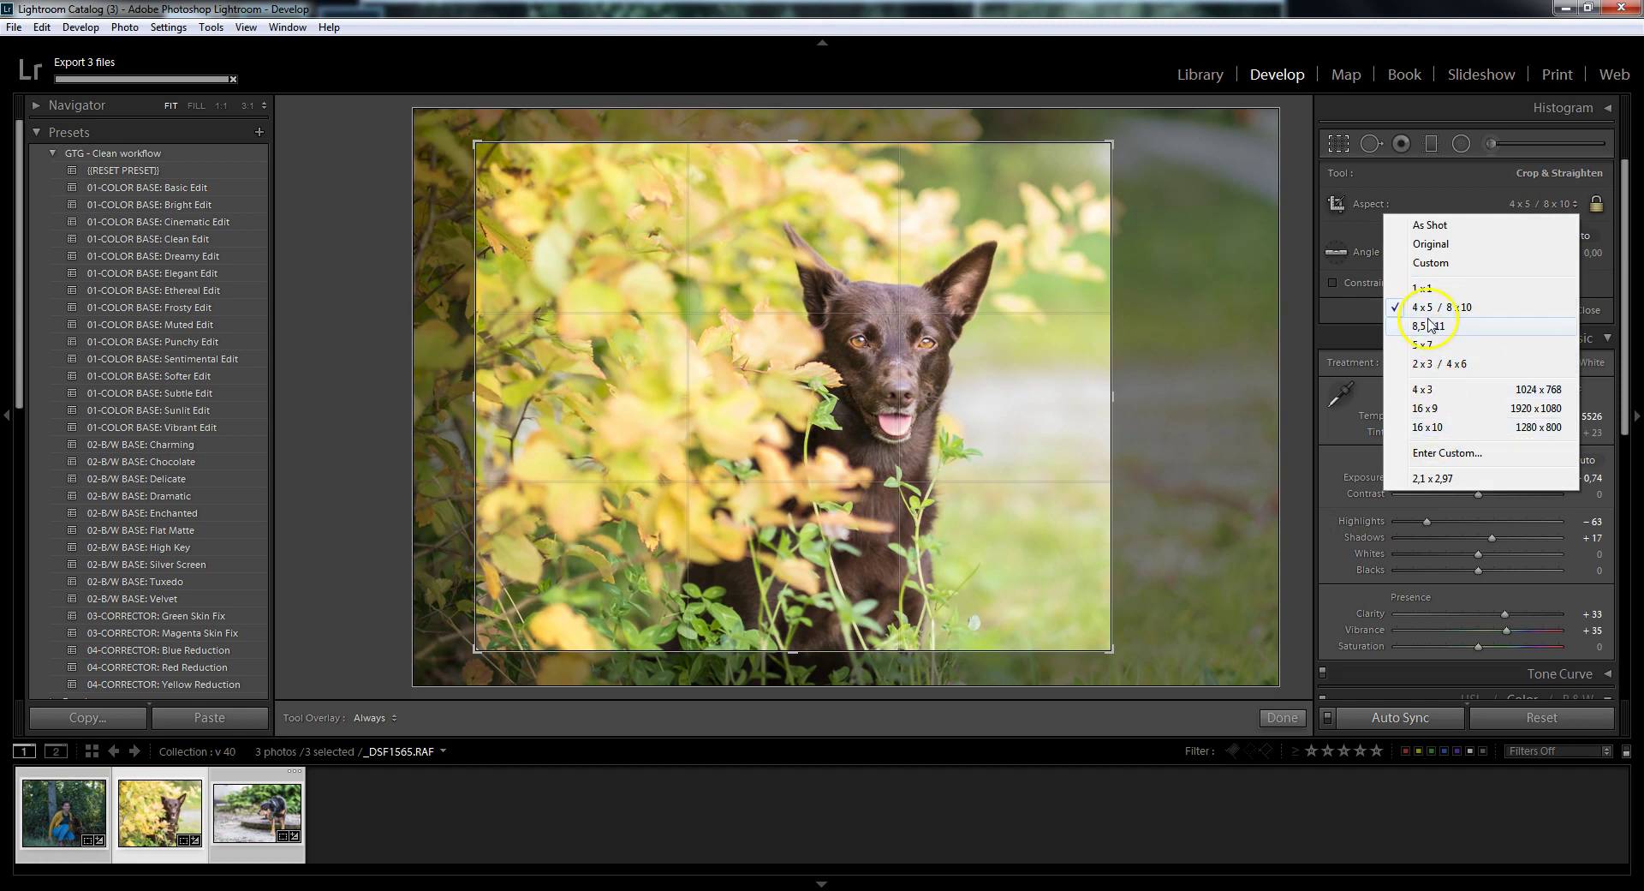
pyautogui.click(1432, 245)
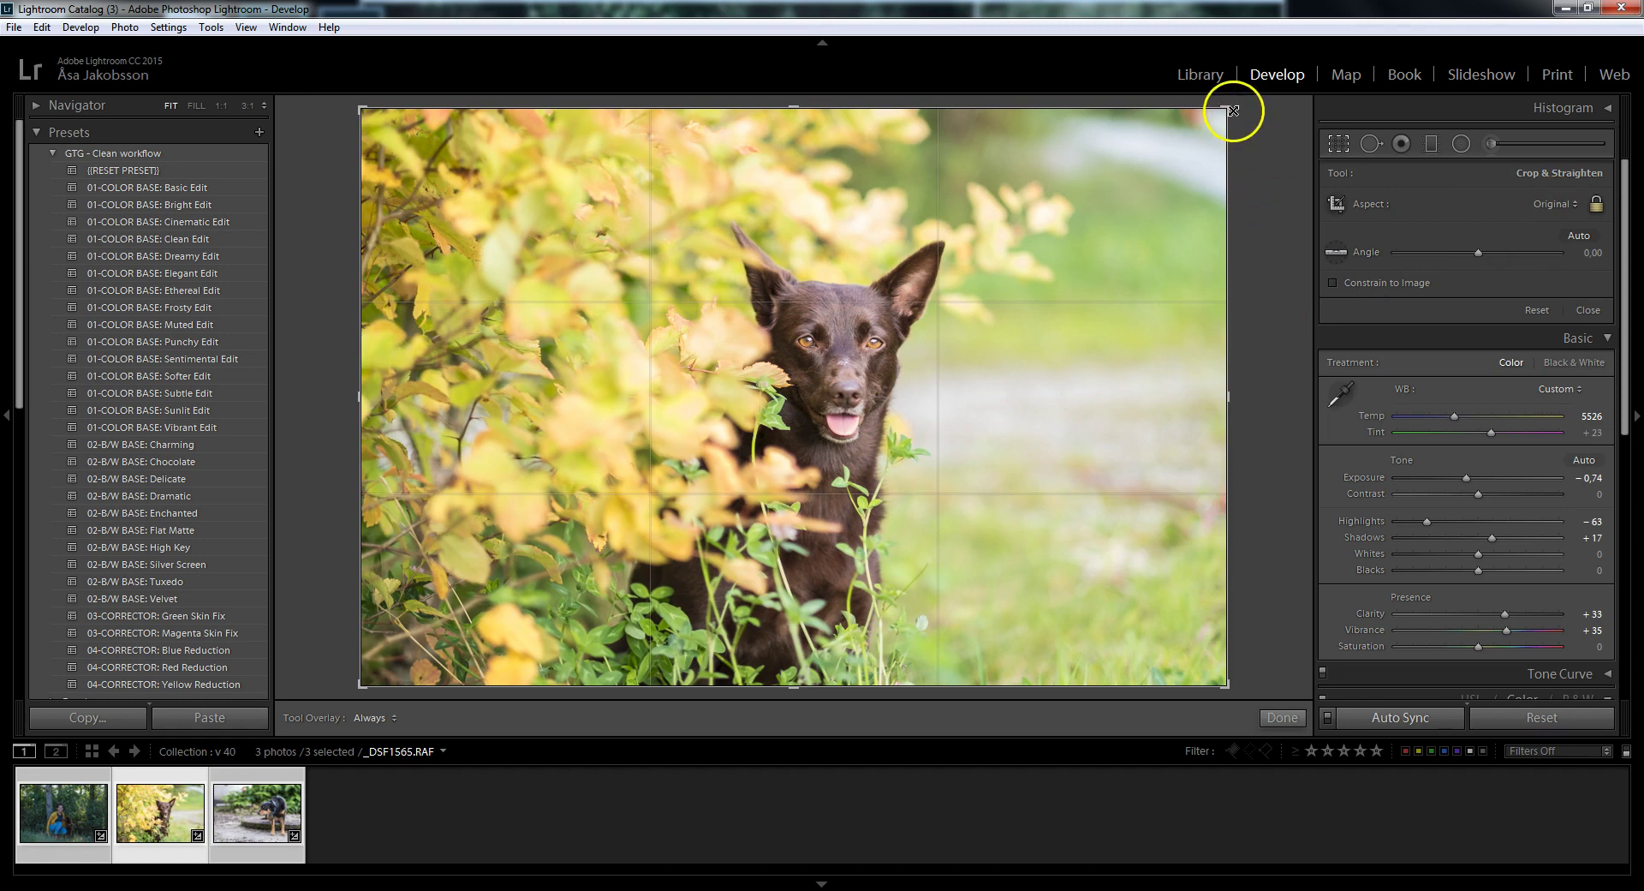
# Step: Tighten the crop around the brown dog with a slight tilt and apply it
pyautogui.moveTo(1224, 109); pyautogui.dragTo(1207, 117)
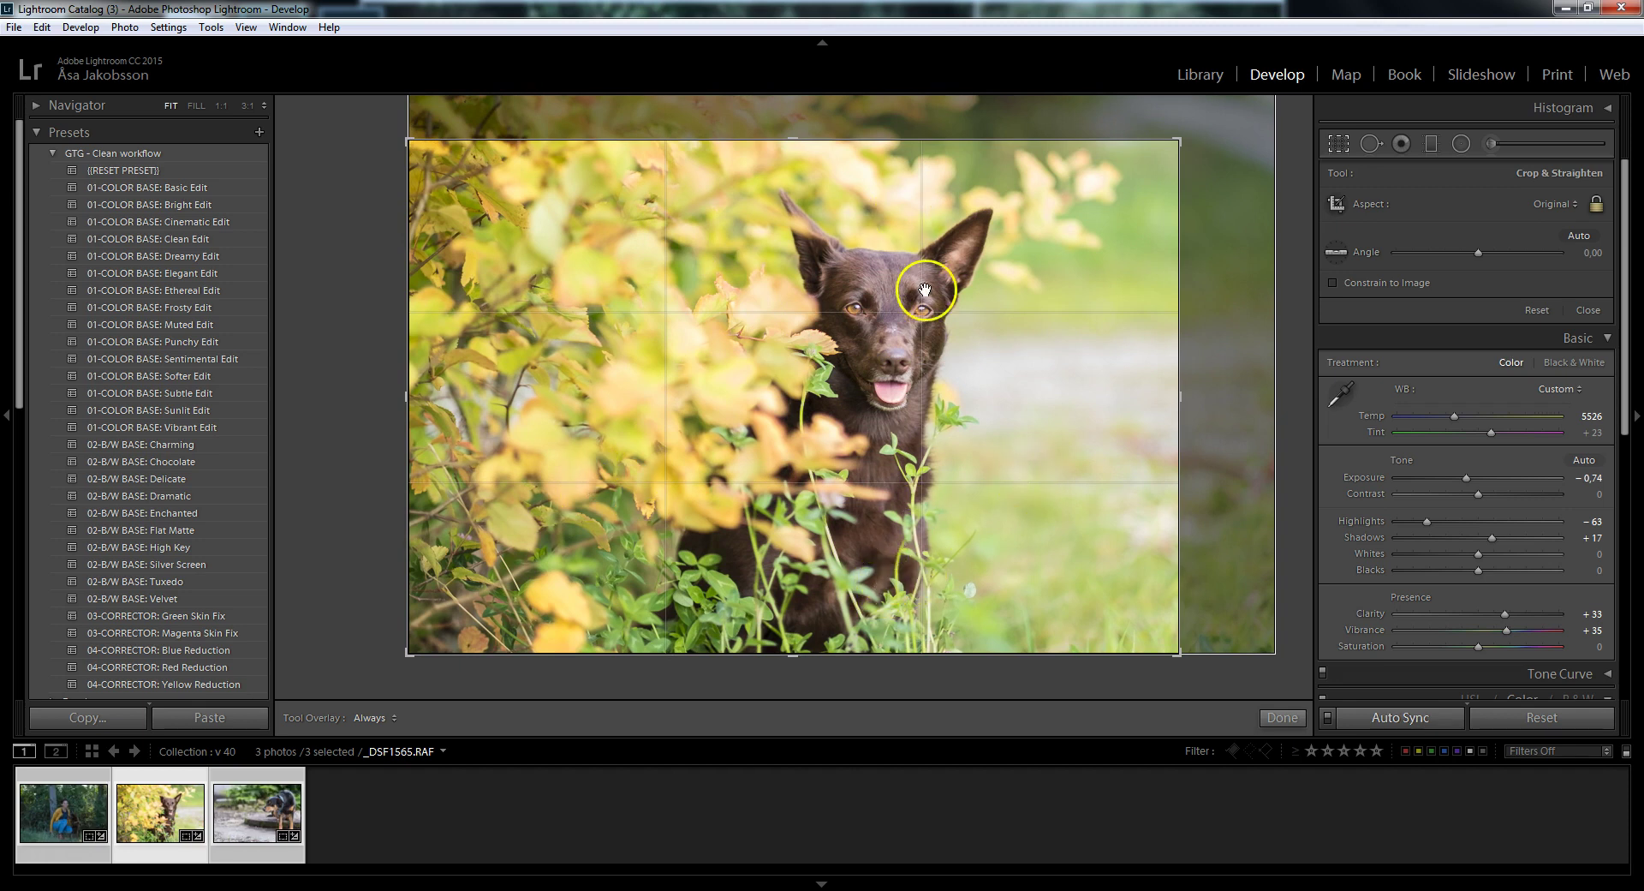
pyautogui.click(954, 319)
pyautogui.moveTo(1190, 131); pyautogui.dragTo(1176, 109)
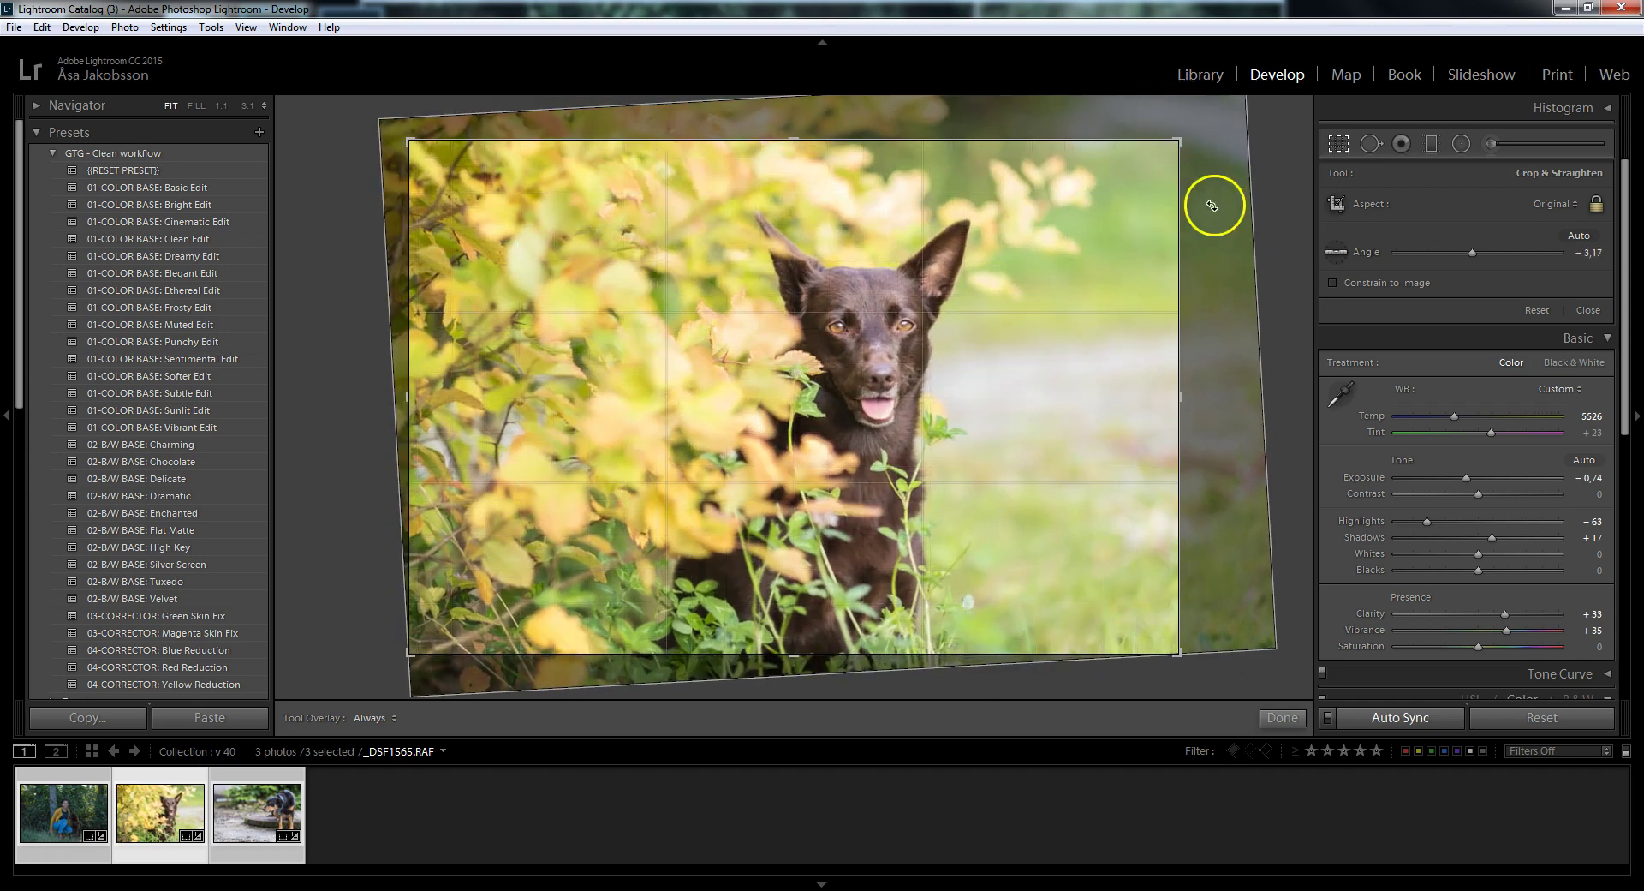
pyautogui.click(799, 389)
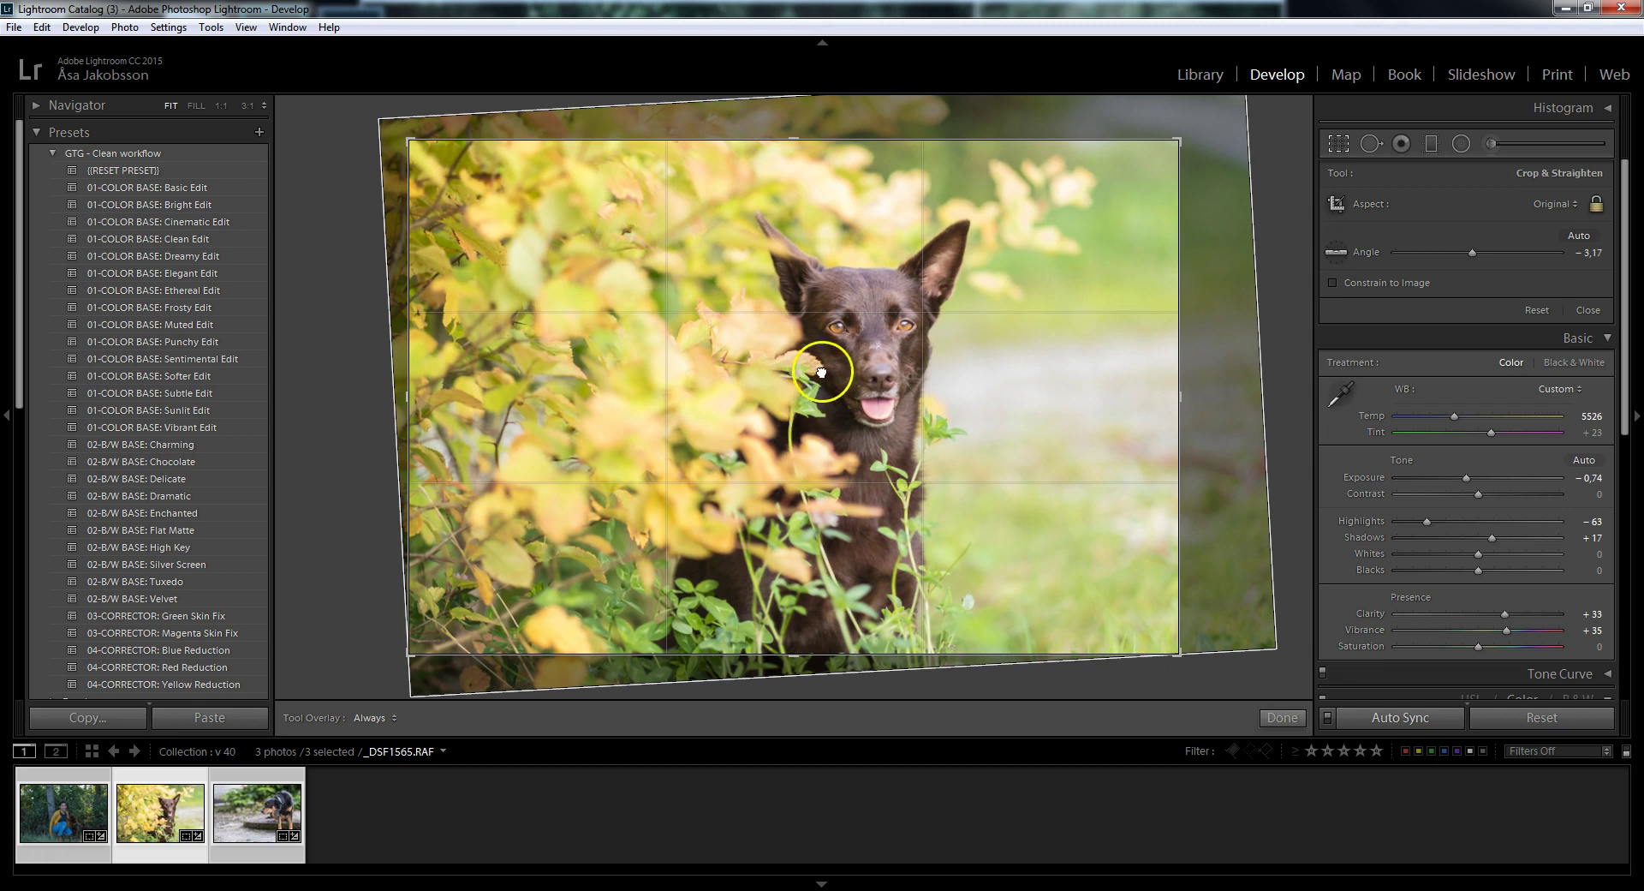
pyautogui.moveTo(1175, 139); pyautogui.dragTo(1164, 145)
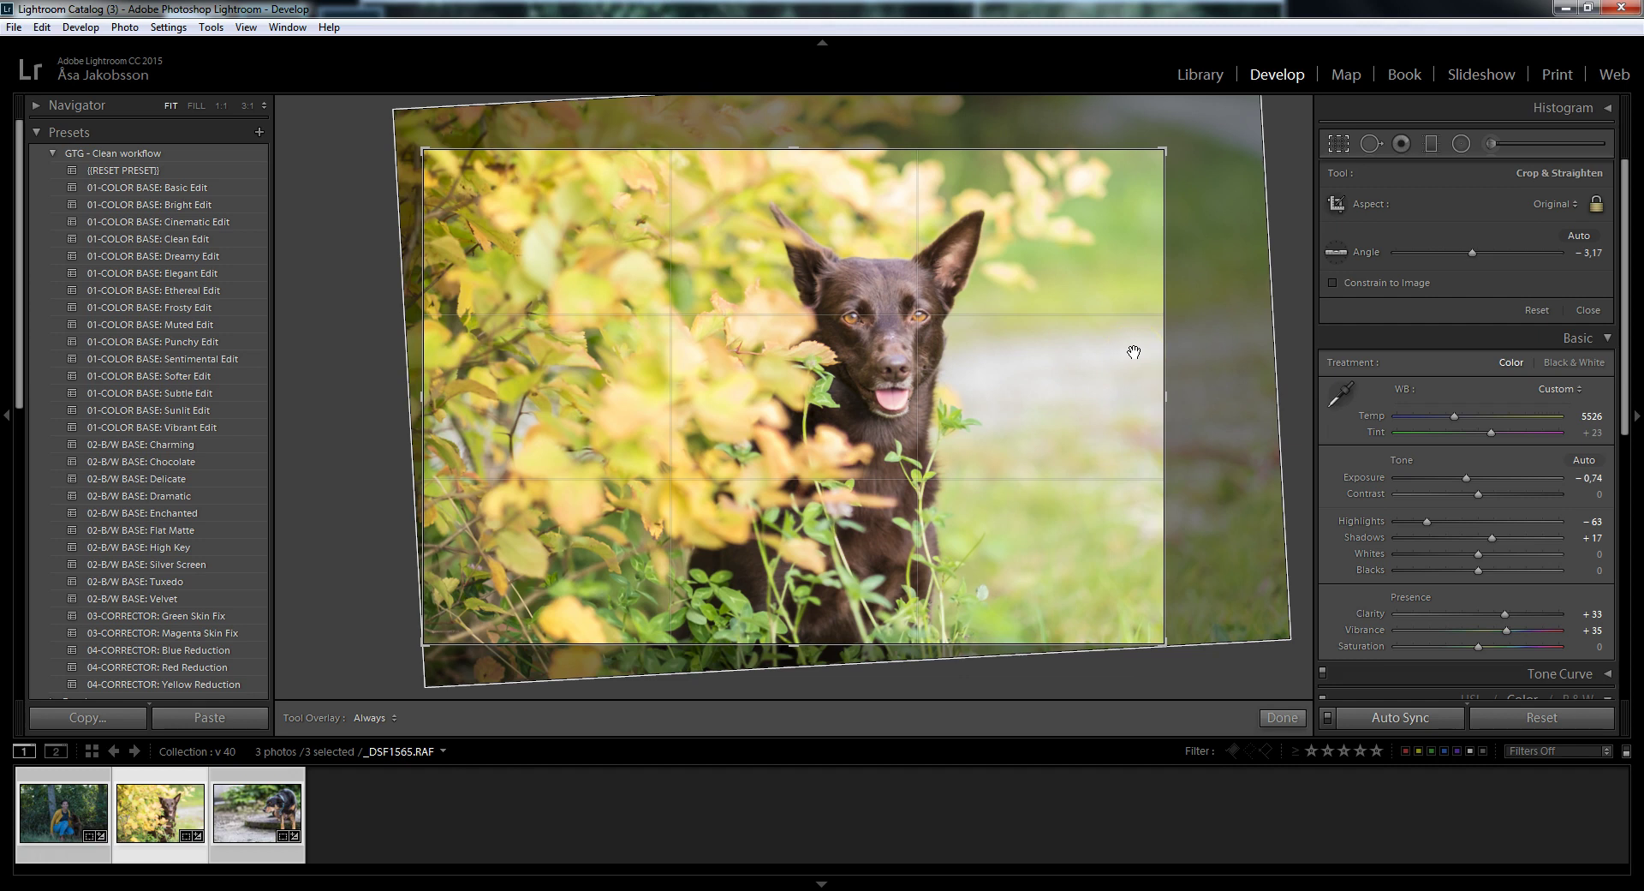
pyautogui.click(1285, 718)
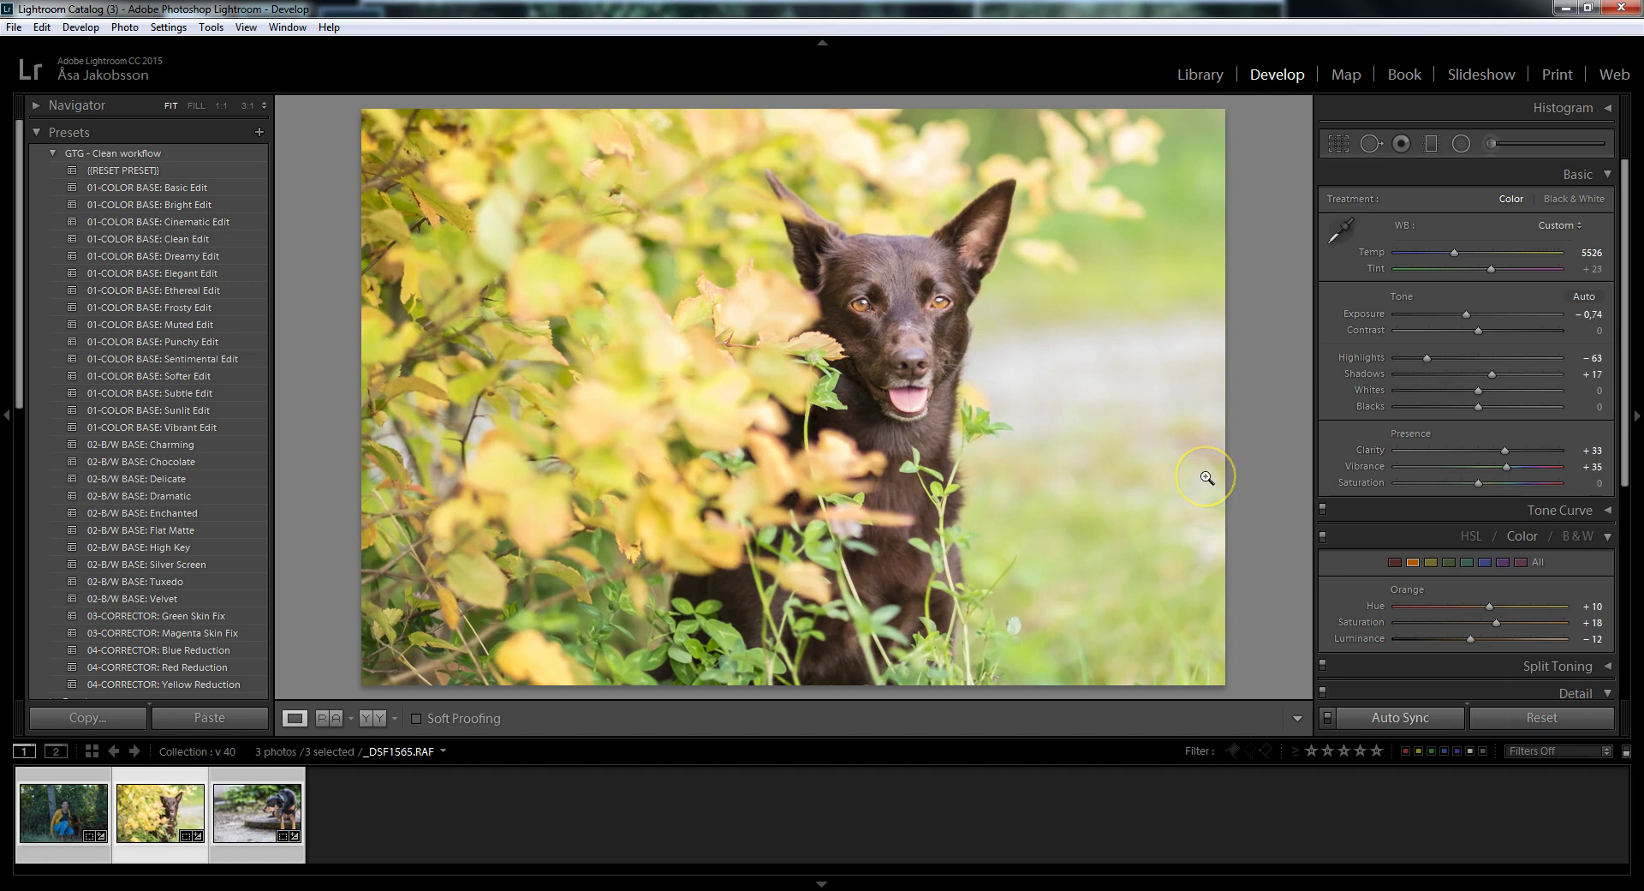
# Step: Switch to the black dog on the stone after glancing at the woman-with-dog portrait
pyautogui.moveTo(161, 813)
pyautogui.click(151, 784)
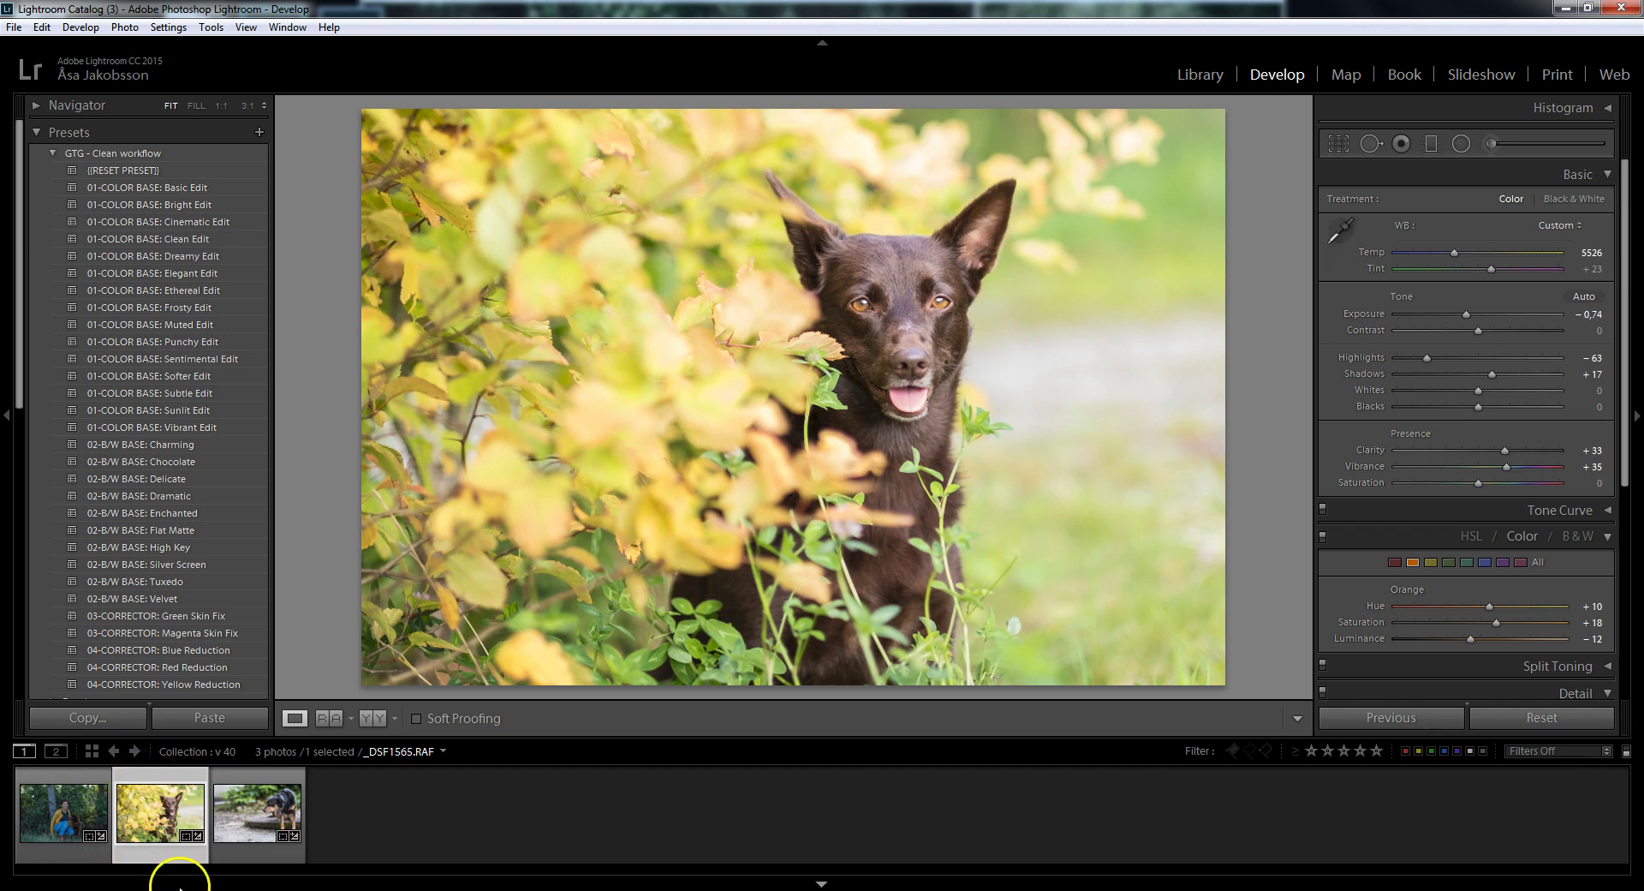
pyautogui.click(231, 859)
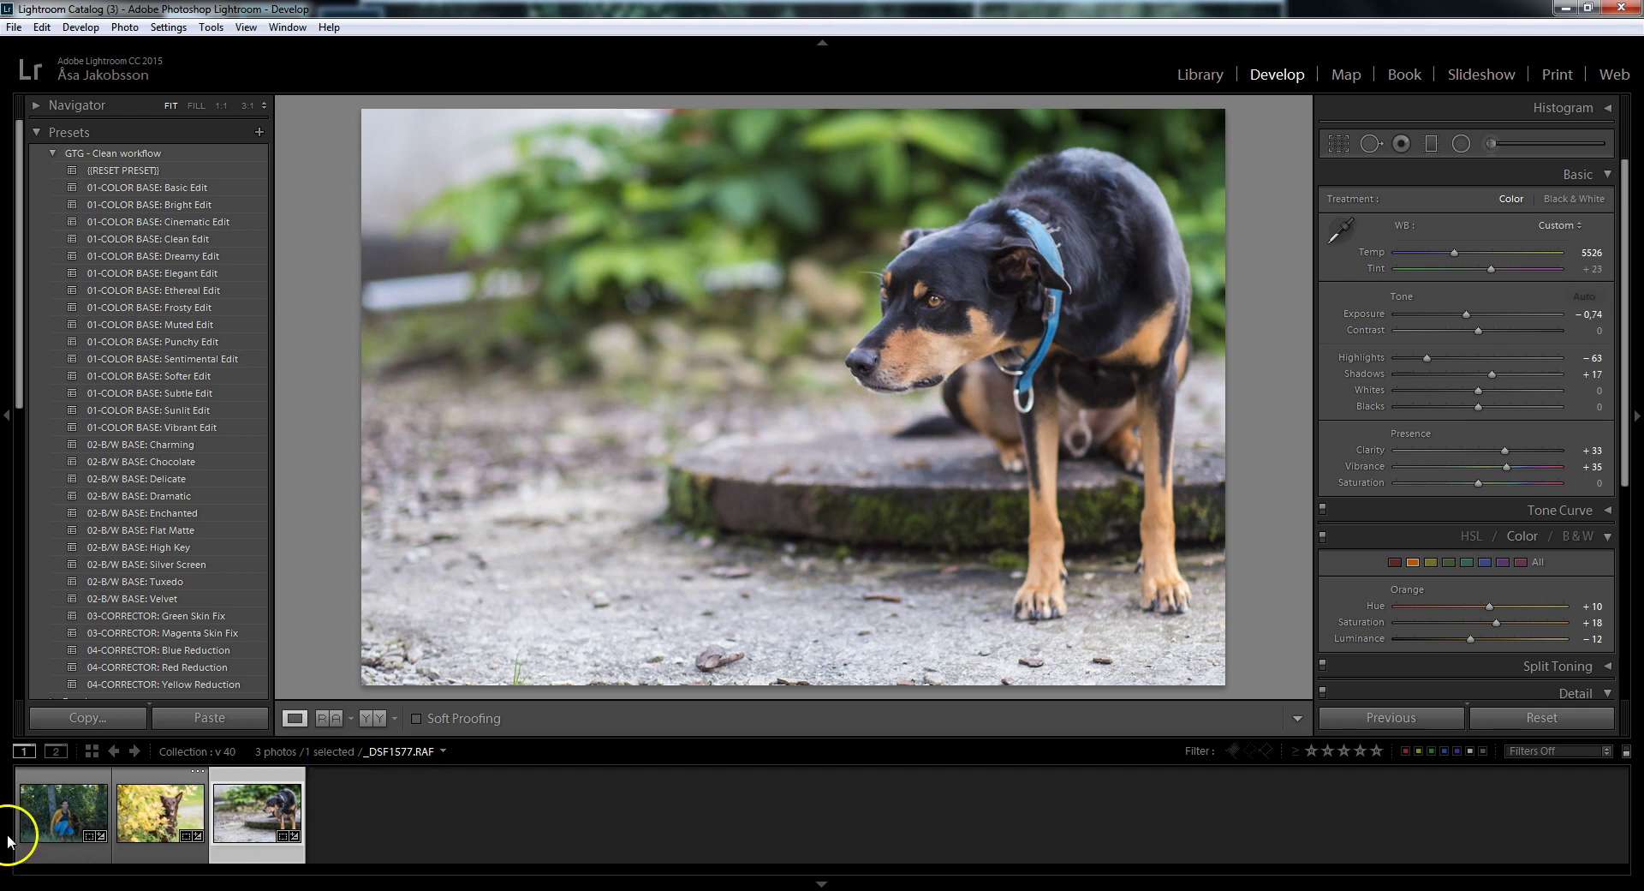
pyautogui.click(62, 775)
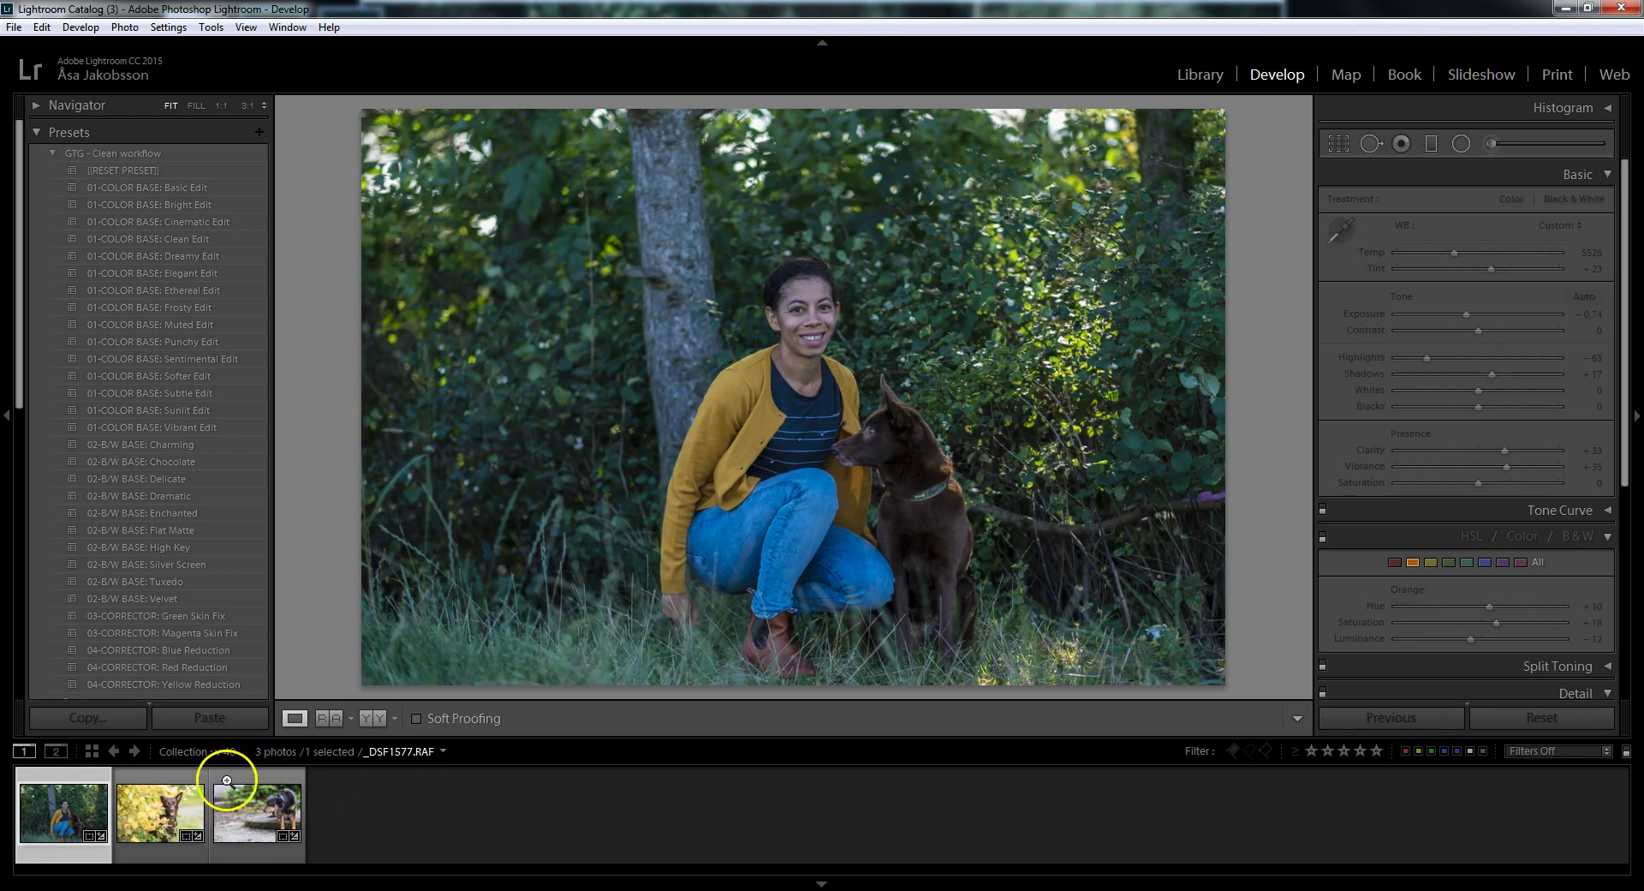
pyautogui.click(251, 781)
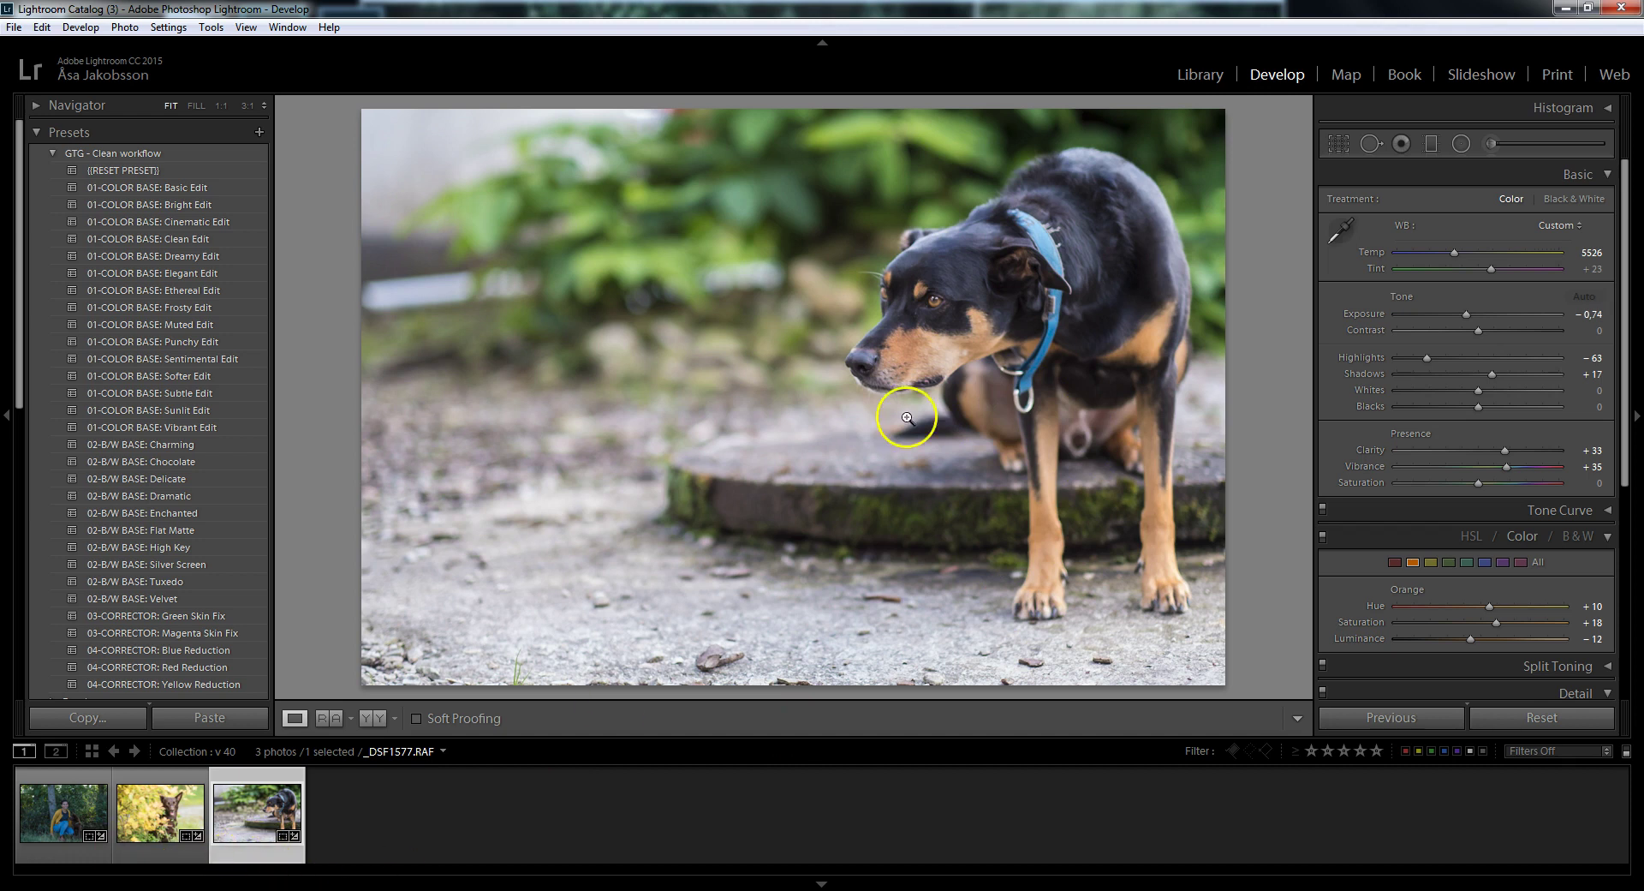
# Step: Straighten the black dog photo to about -0,05°, keeping nearly the full frame, and apply
pyautogui.click(1339, 144)
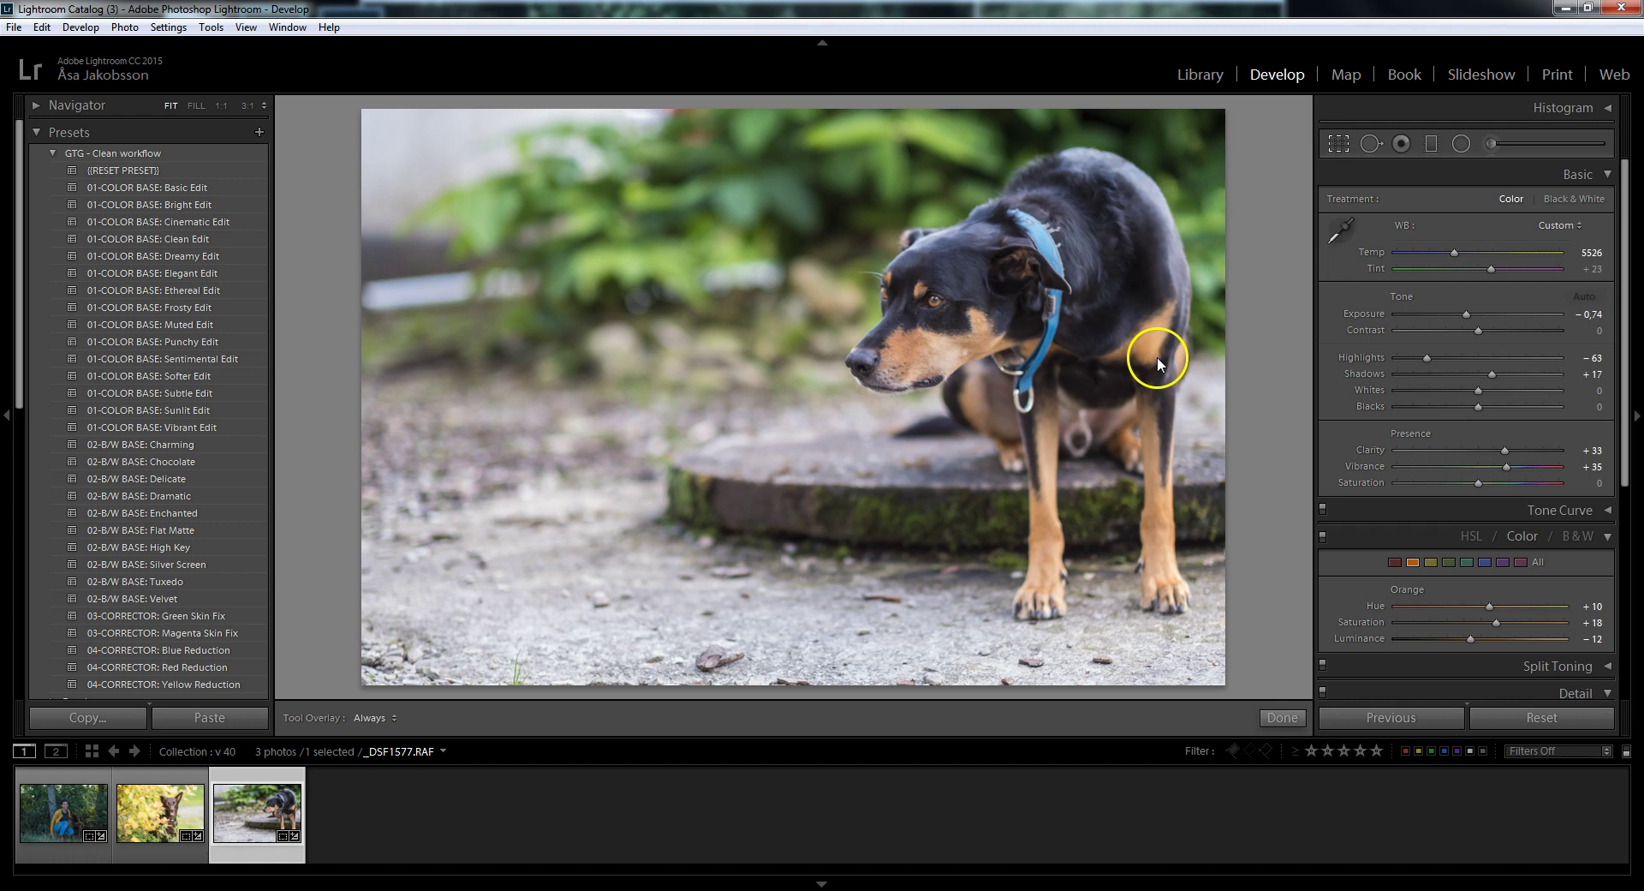
pyautogui.click(1338, 146)
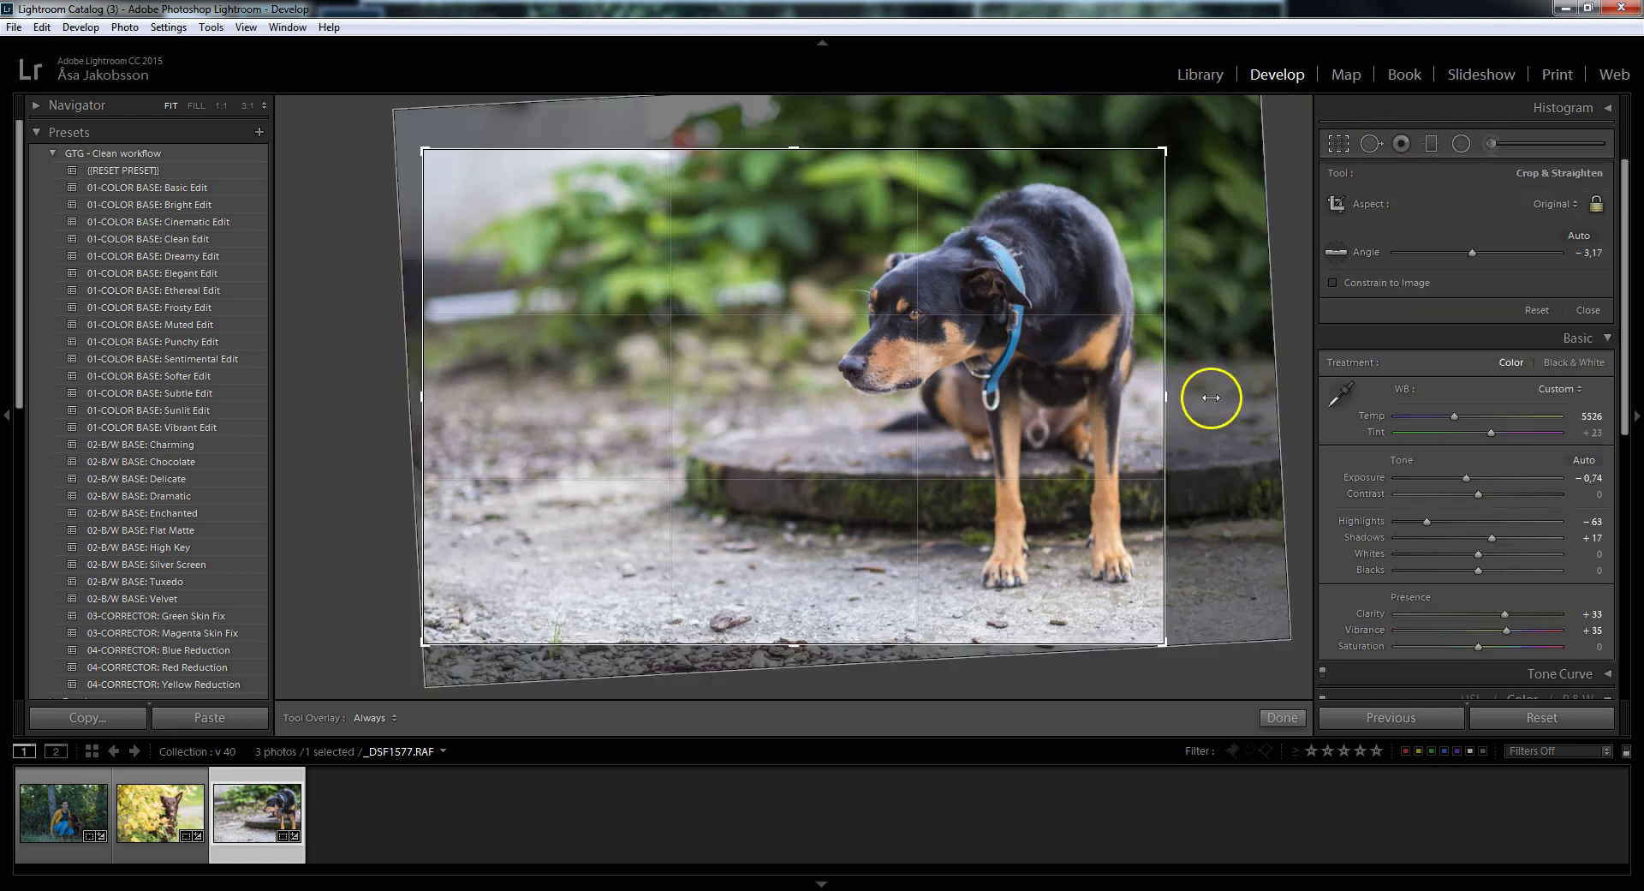
pyautogui.moveTo(1180, 144); pyautogui.dragTo(1187, 175)
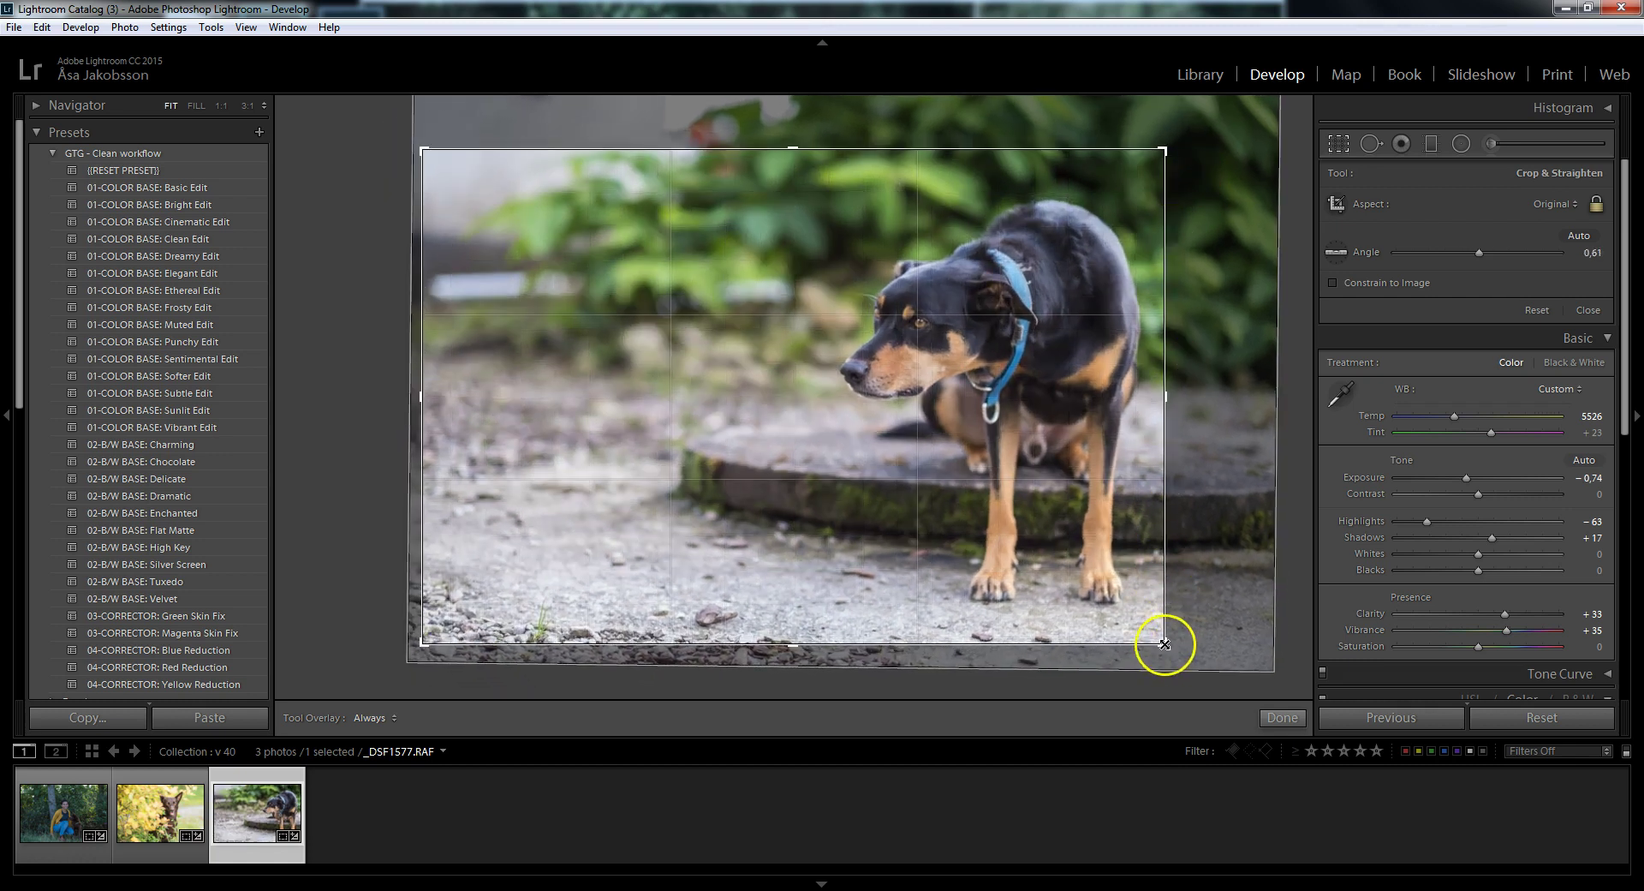
pyautogui.moveTo(1165, 644); pyautogui.dragTo(1214, 689)
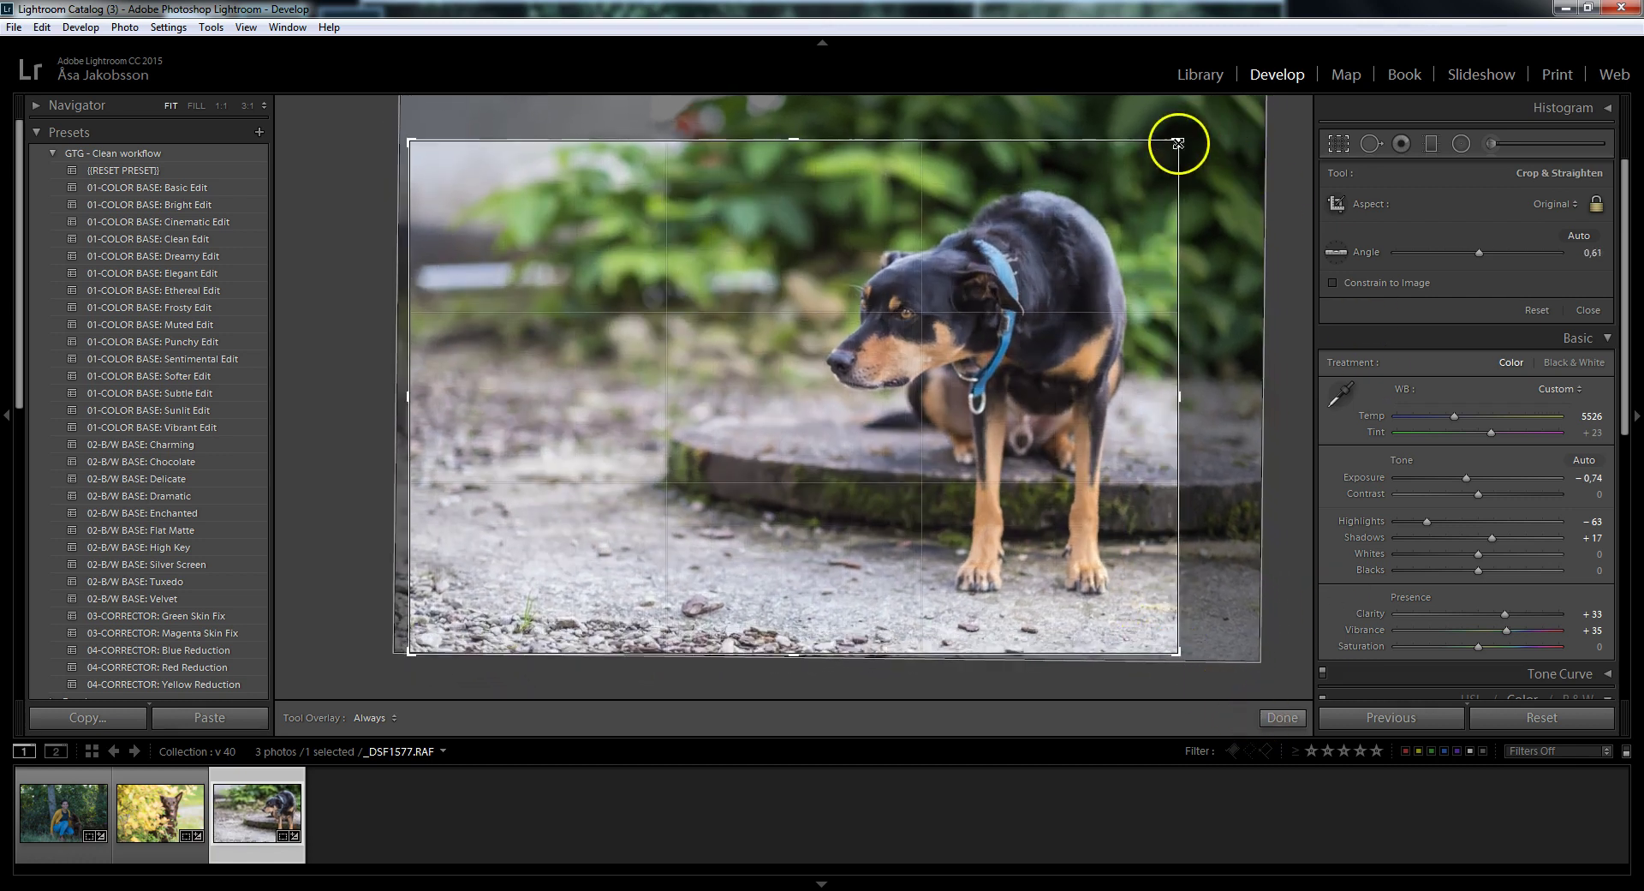
pyautogui.moveTo(1177, 144); pyautogui.dragTo(1253, 75)
pyautogui.moveTo(1277, 529); pyautogui.dragTo(1277, 562)
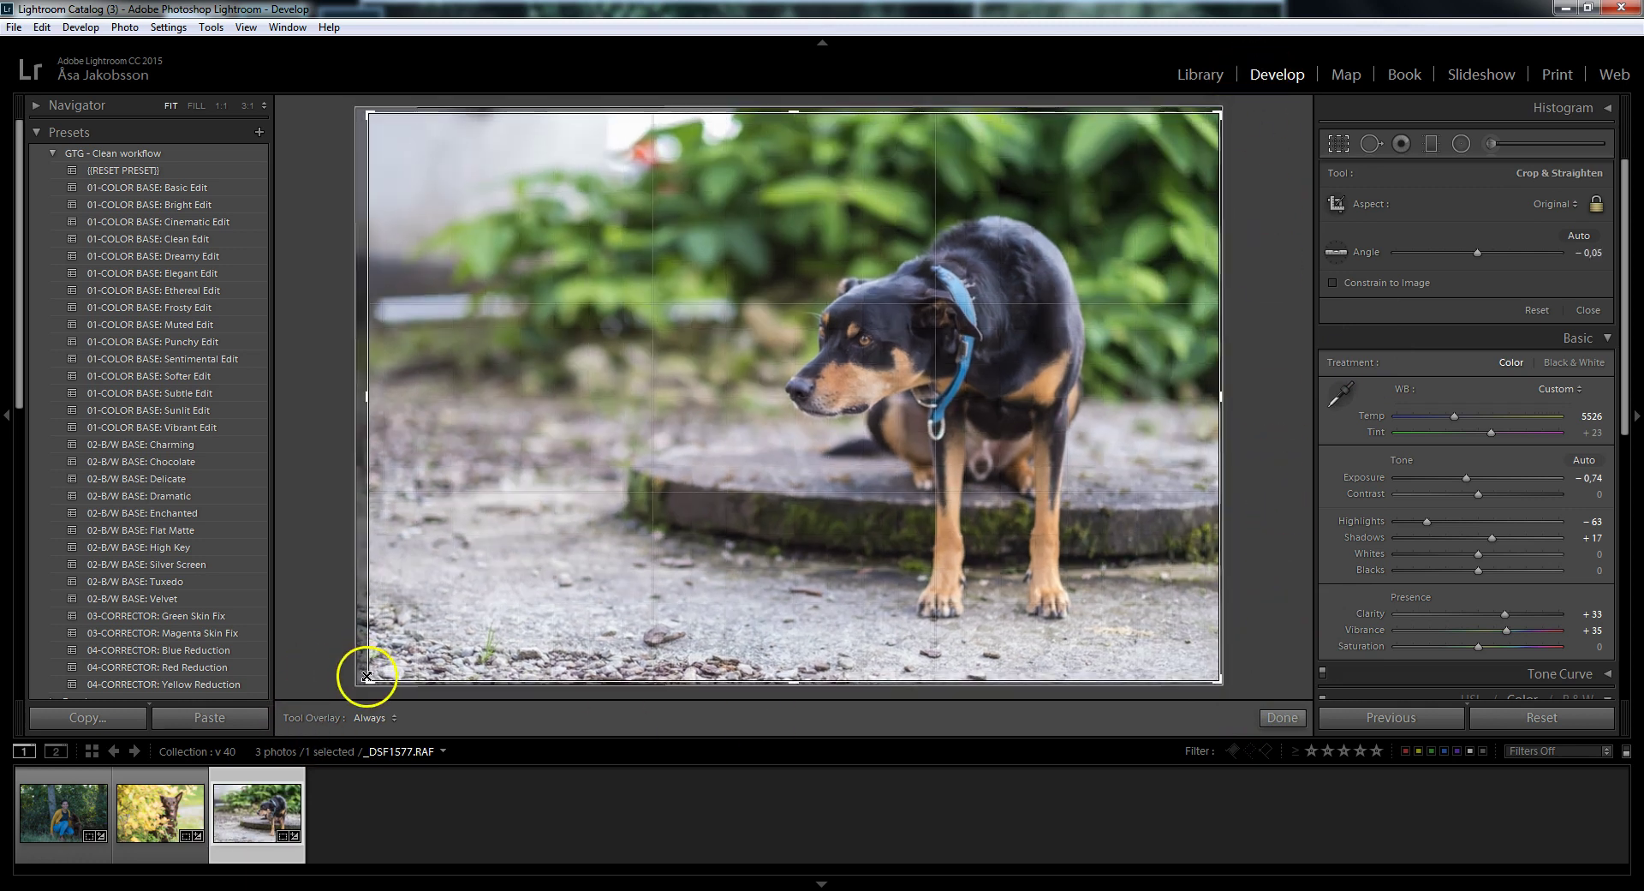
pyautogui.moveTo(367, 670); pyautogui.dragTo(355, 689)
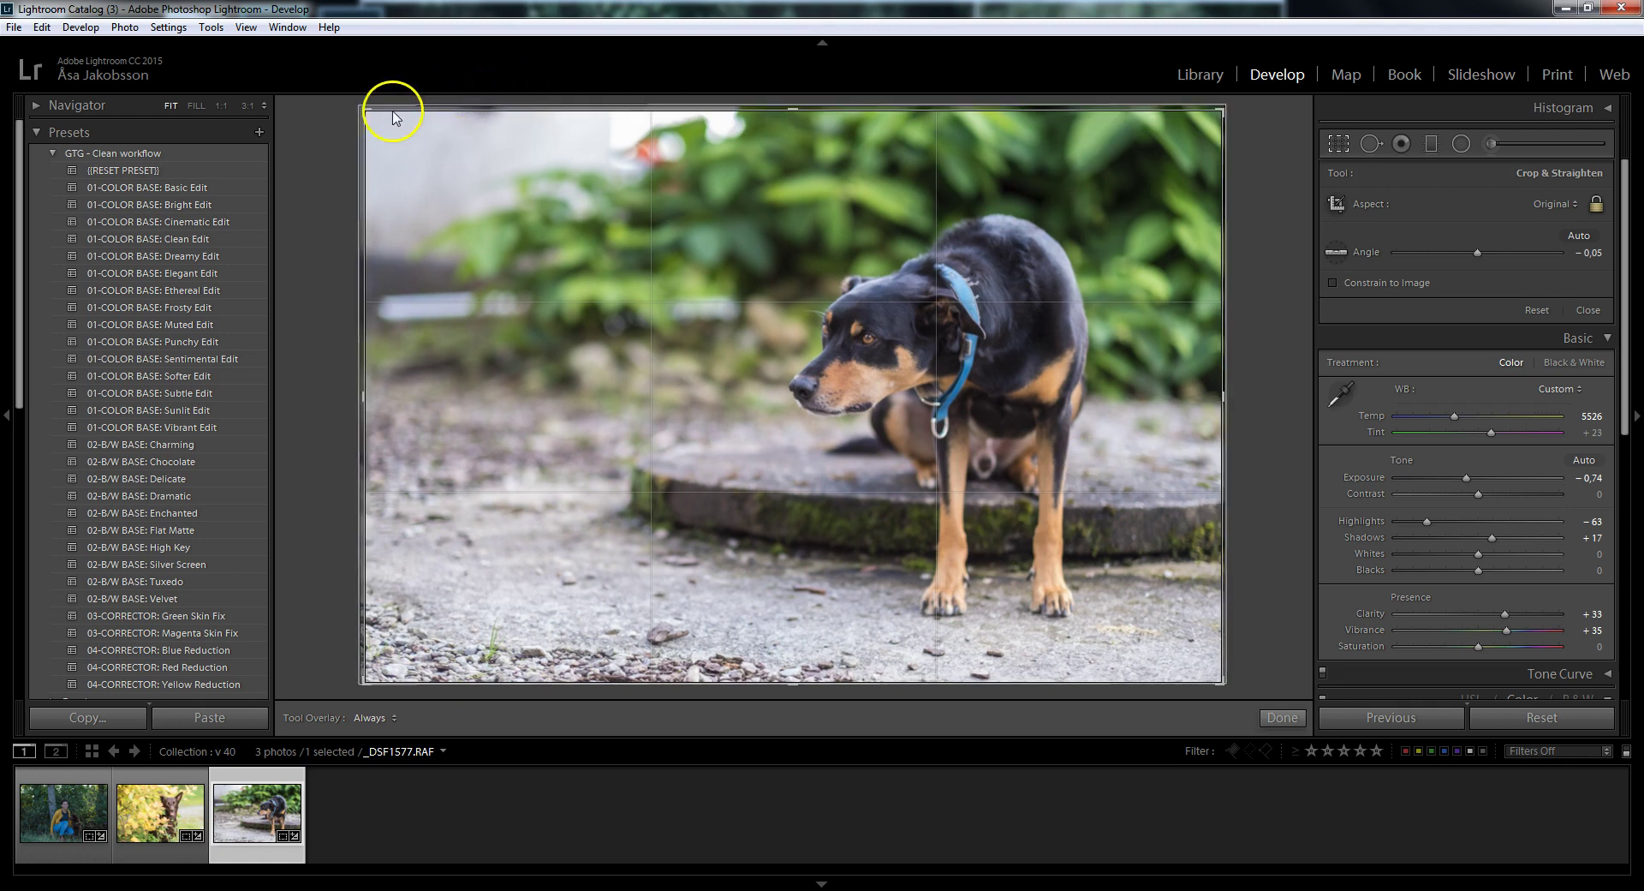
pyautogui.moveTo(362, 108); pyautogui.dragTo(358, 104)
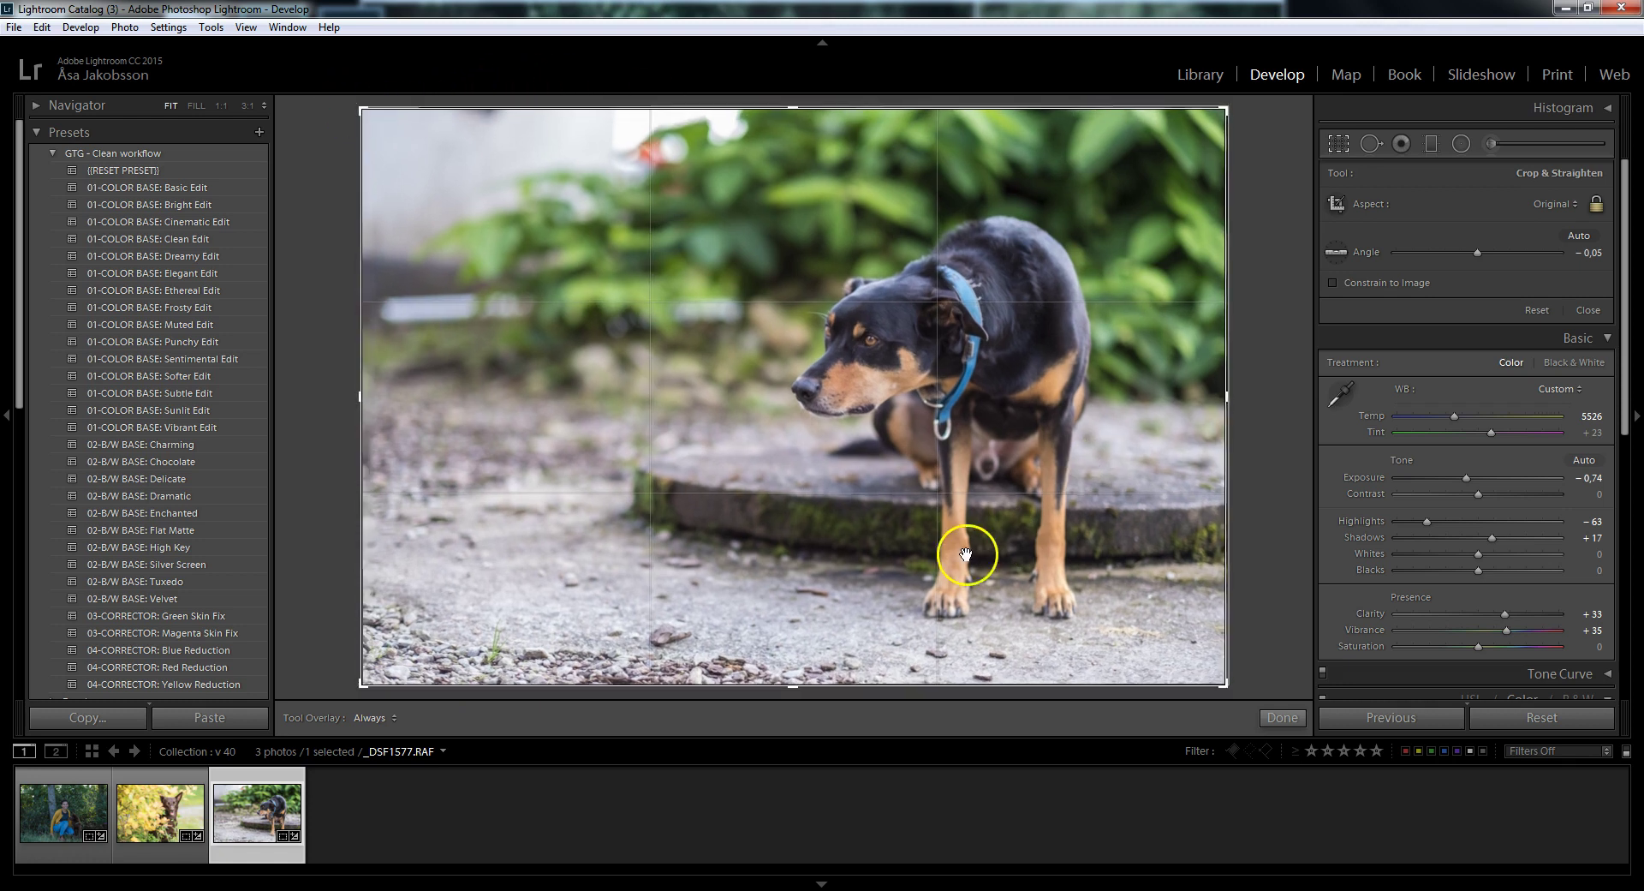
pyautogui.click(1281, 717)
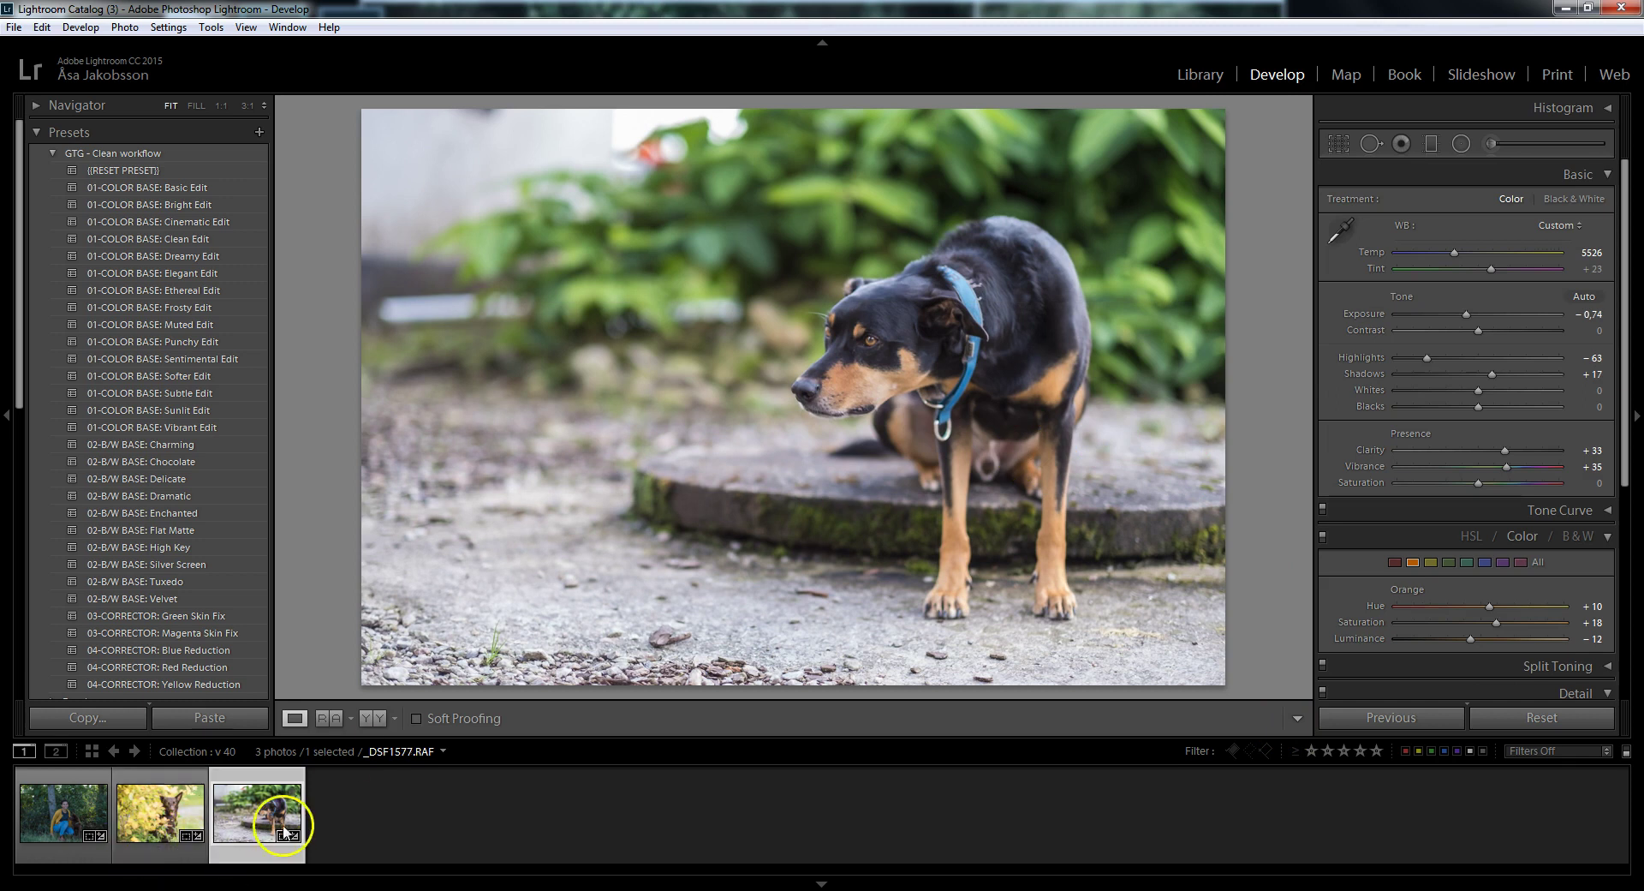
# Step: Select the woman-with-dog portrait and apply a portrait 4 x 5 / 8 x 10 crop framing both
pyautogui.click(156, 823)
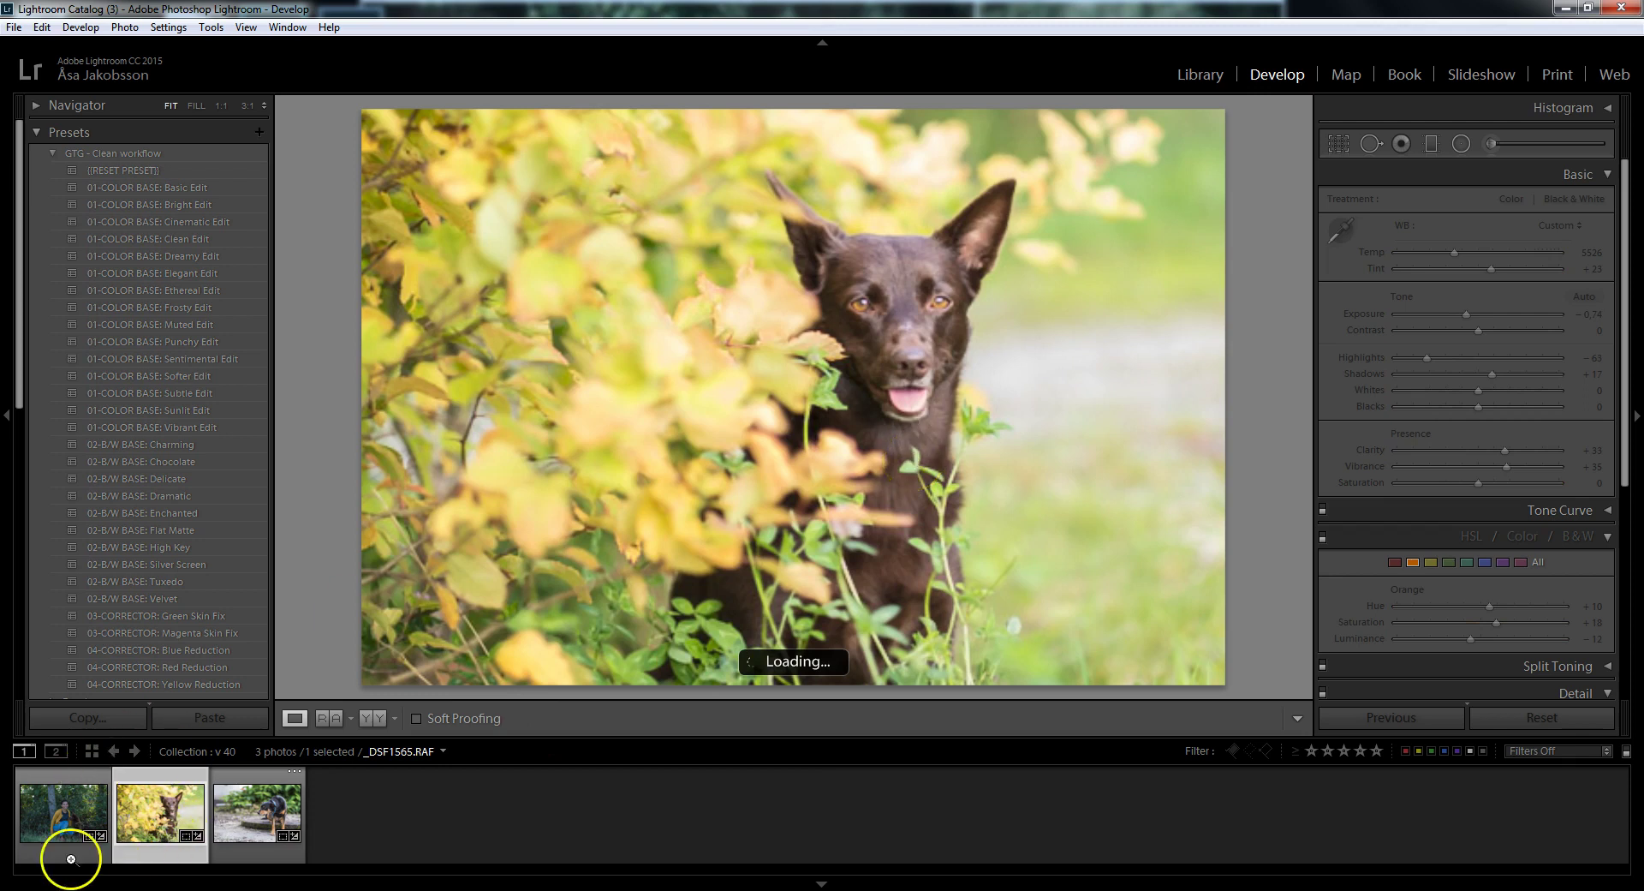
pyautogui.click(63, 819)
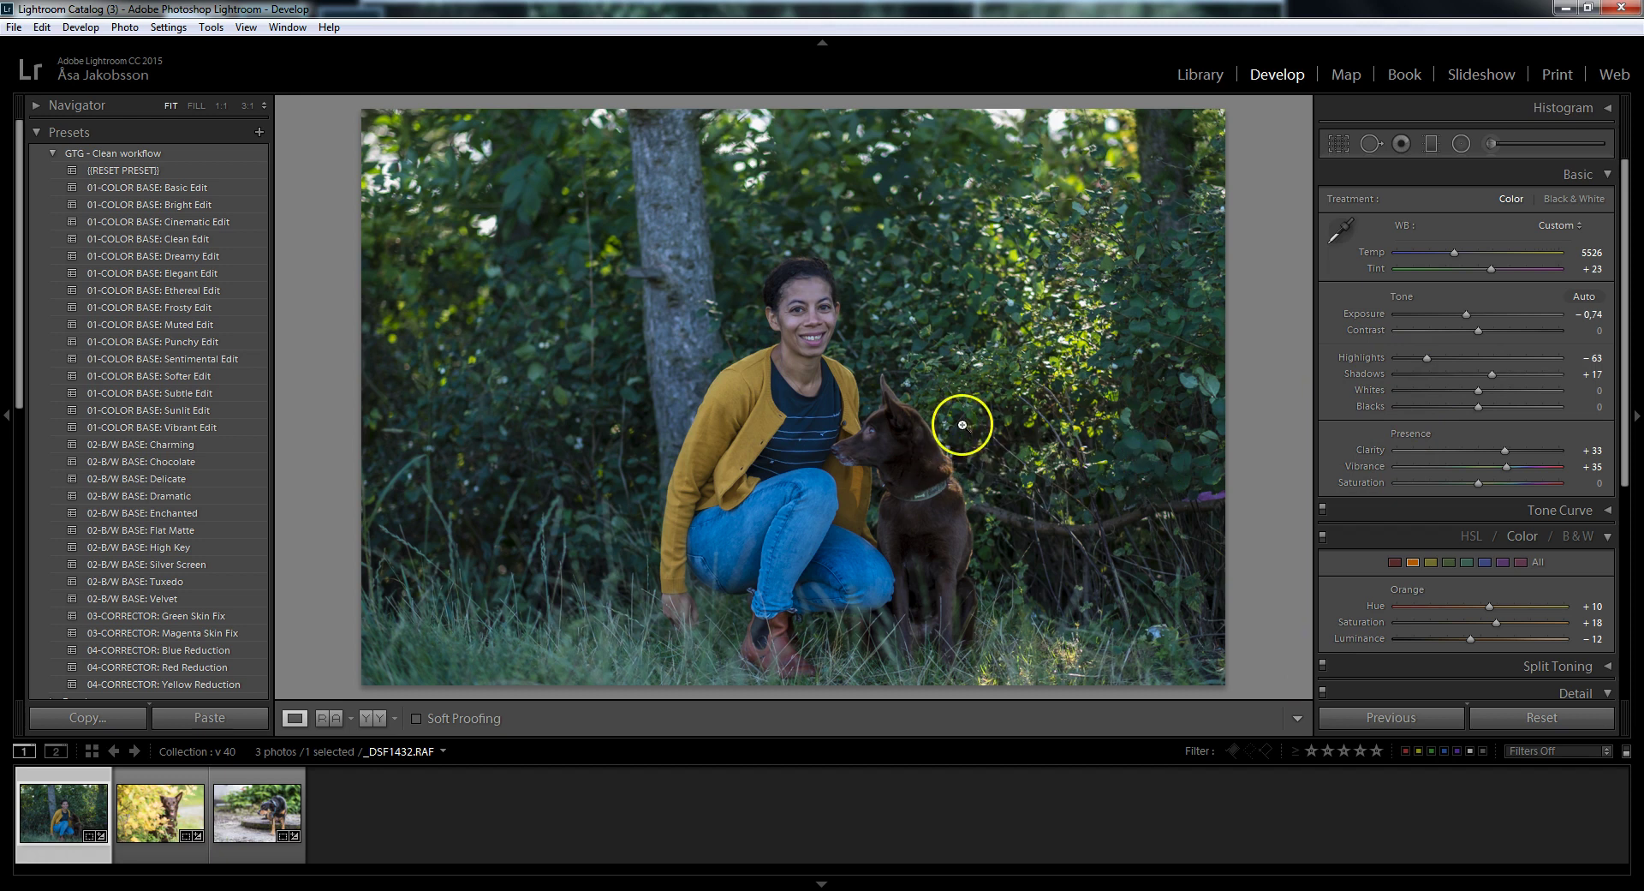
pyautogui.click(1336, 143)
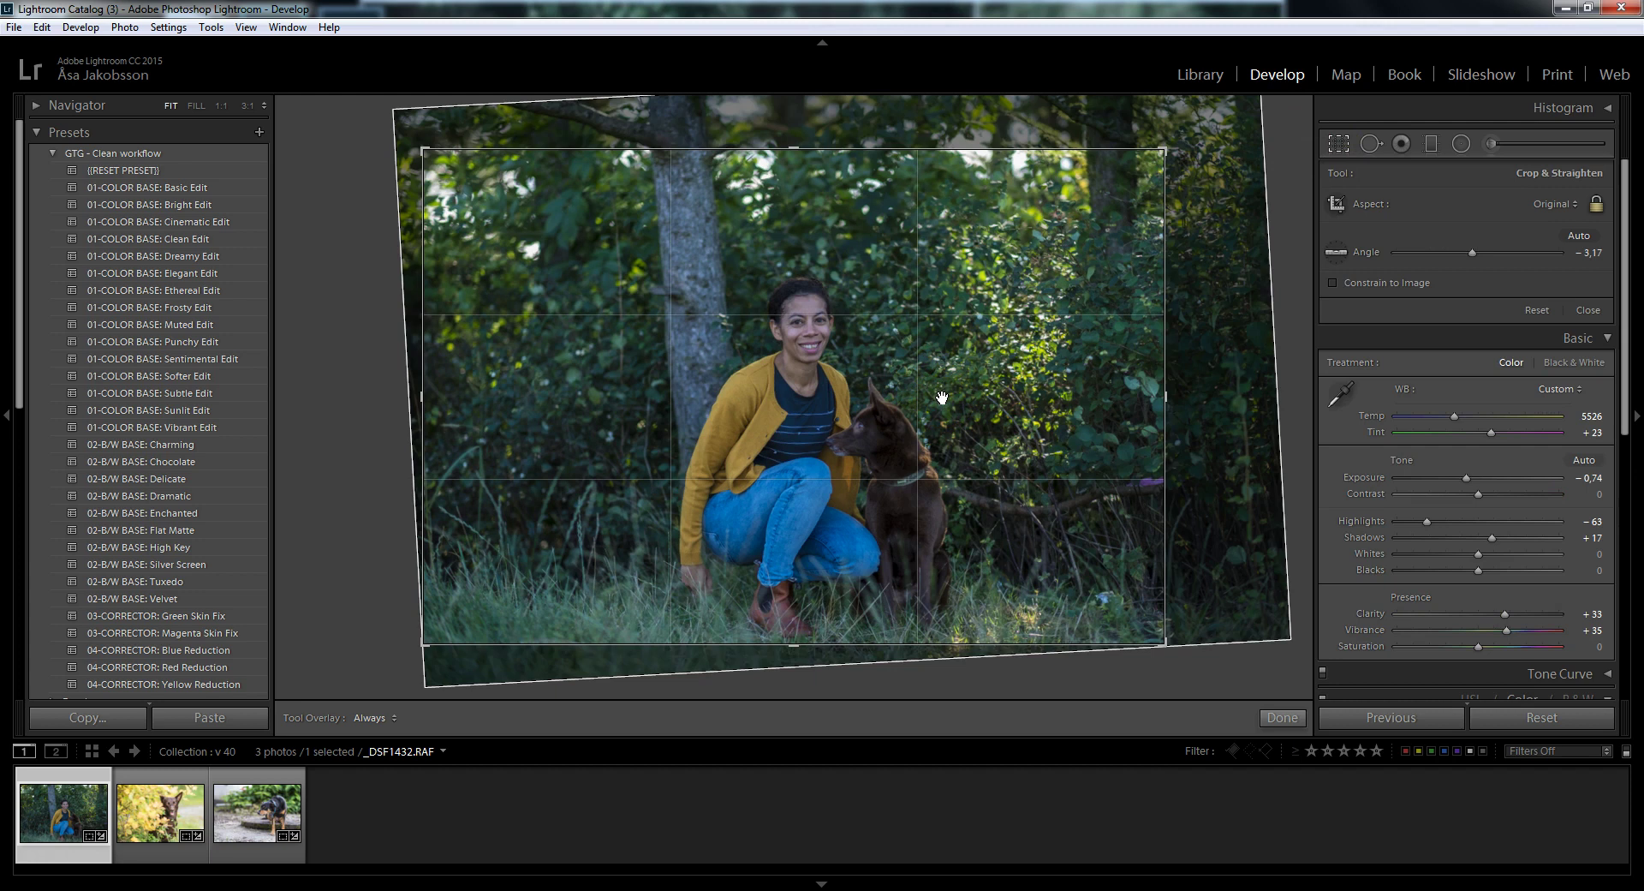
pyautogui.press('x')
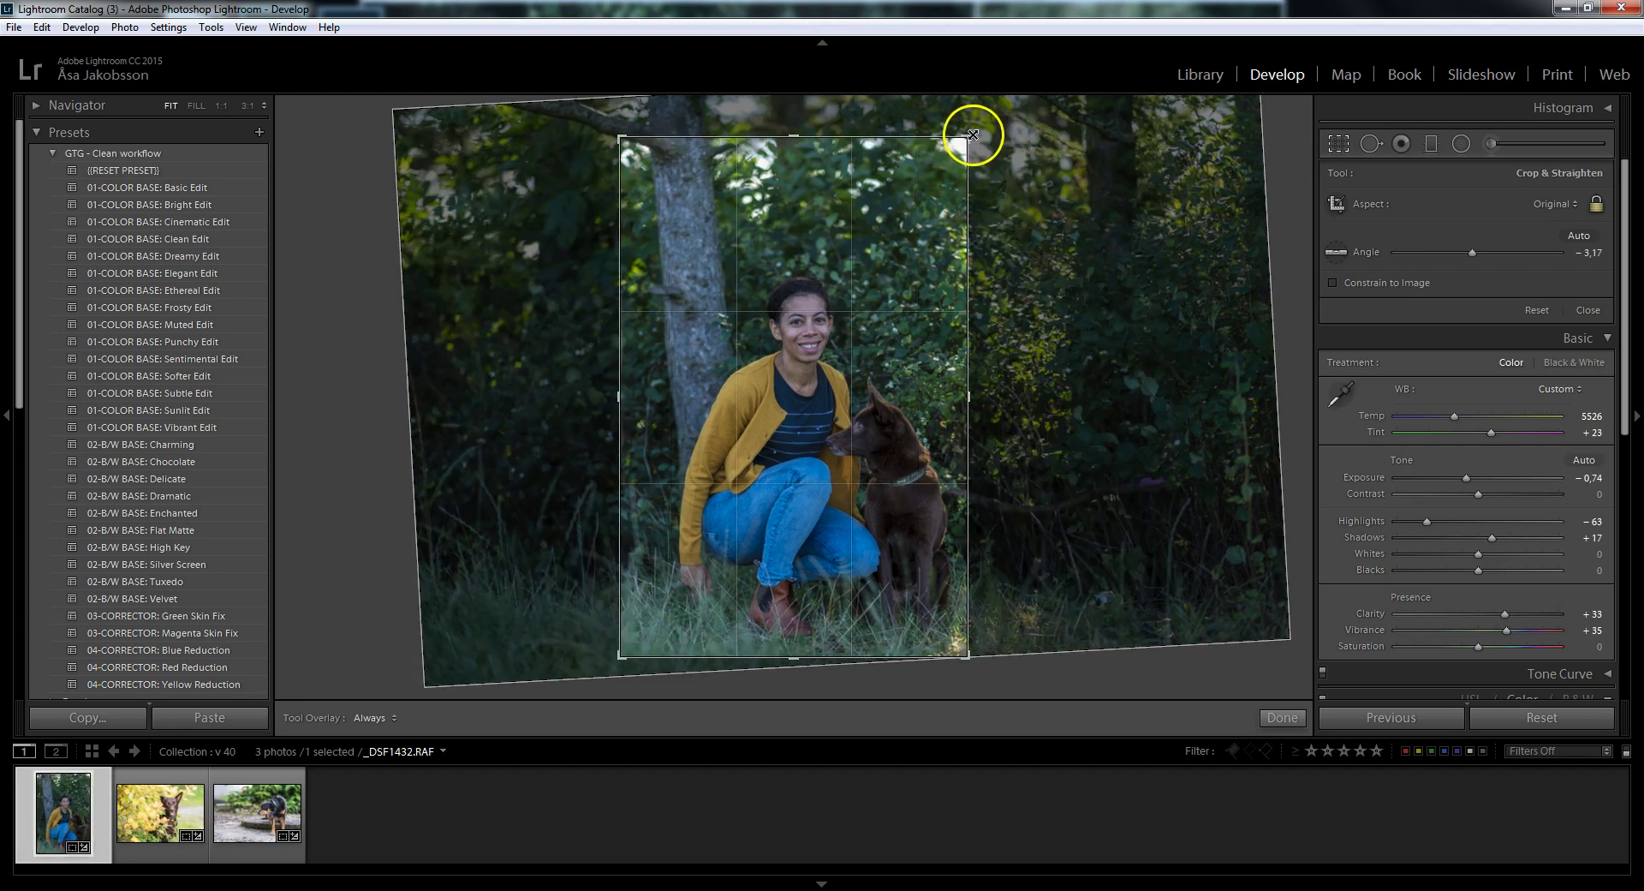
pyautogui.click(1558, 206)
pyautogui.click(1501, 308)
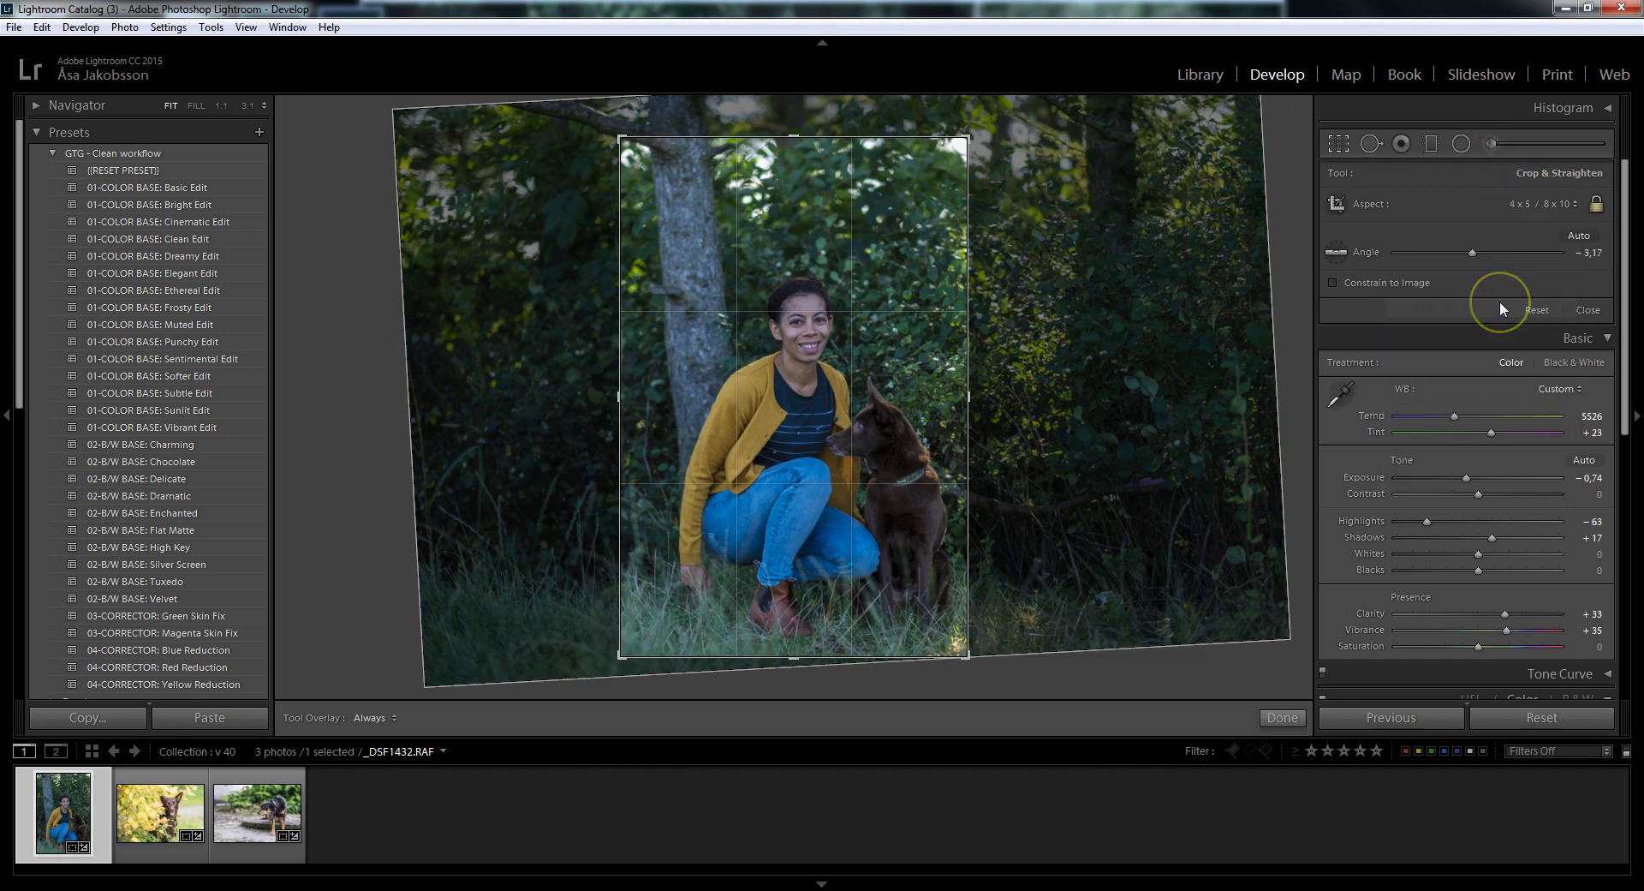
pyautogui.moveTo(967, 605); pyautogui.dragTo(984, 636)
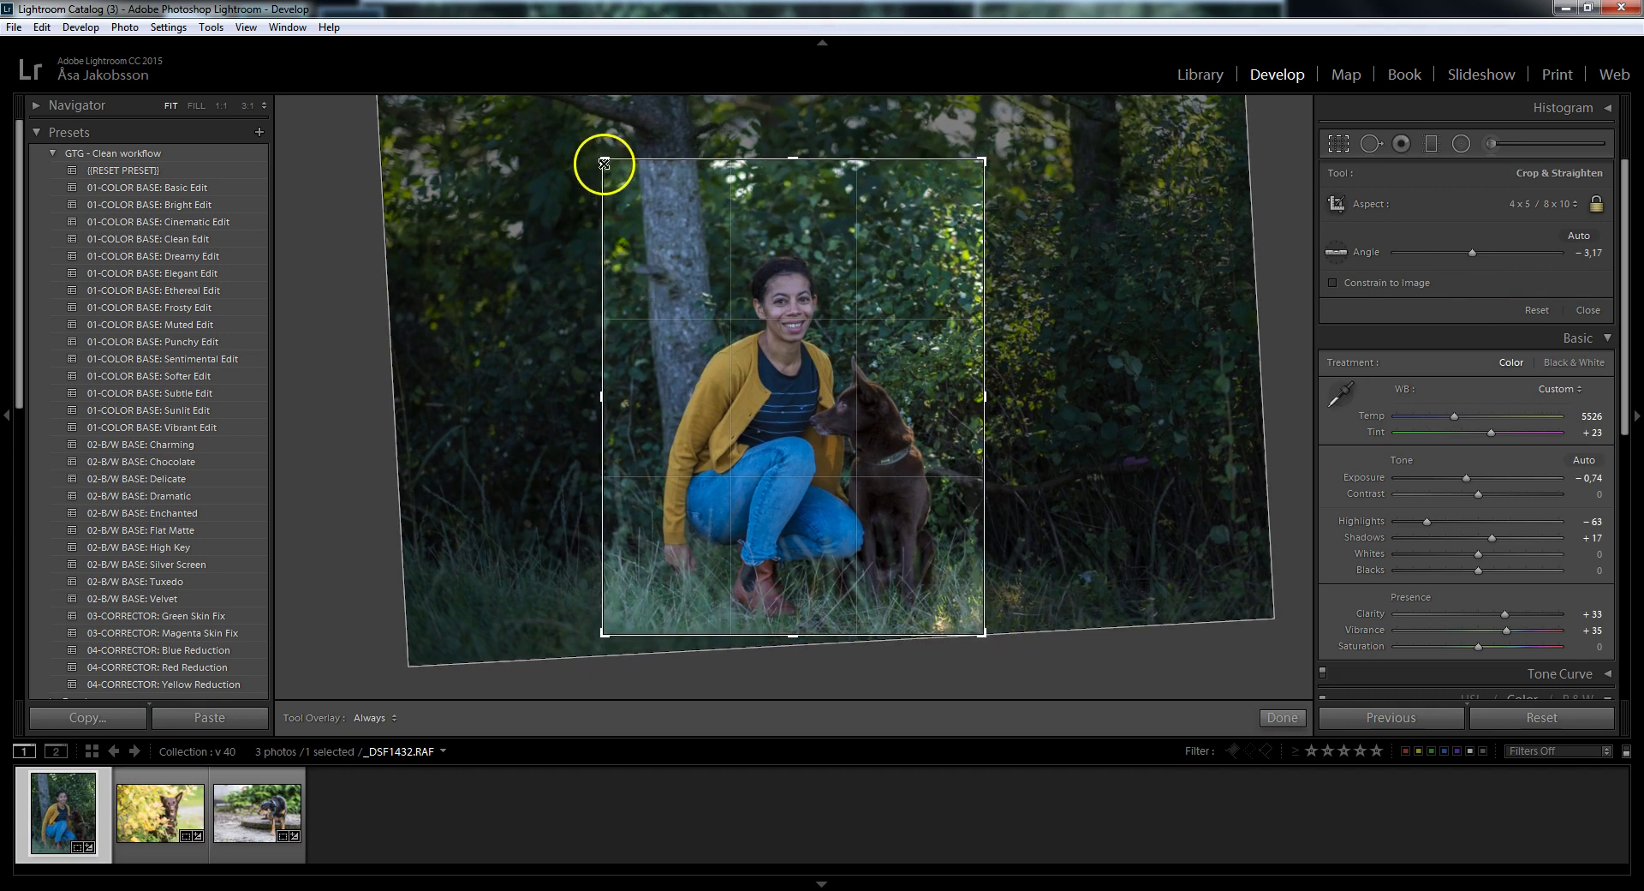
pyautogui.moveTo(604, 162); pyautogui.dragTo(597, 152)
pyautogui.moveTo(825, 385); pyautogui.dragTo(788, 380)
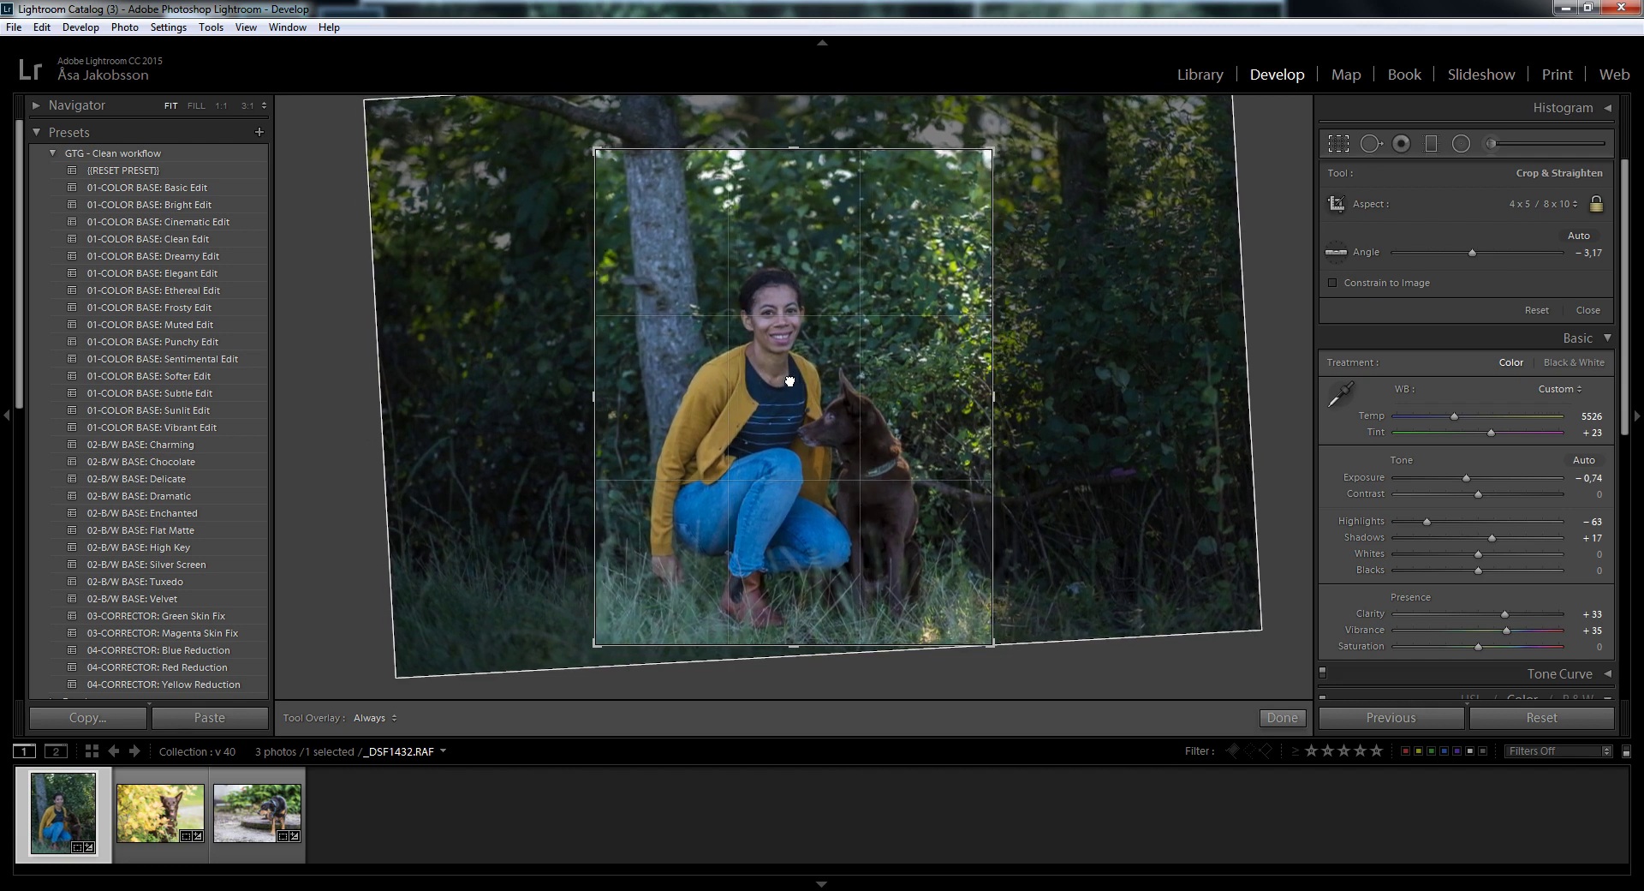
pyautogui.click(1285, 717)
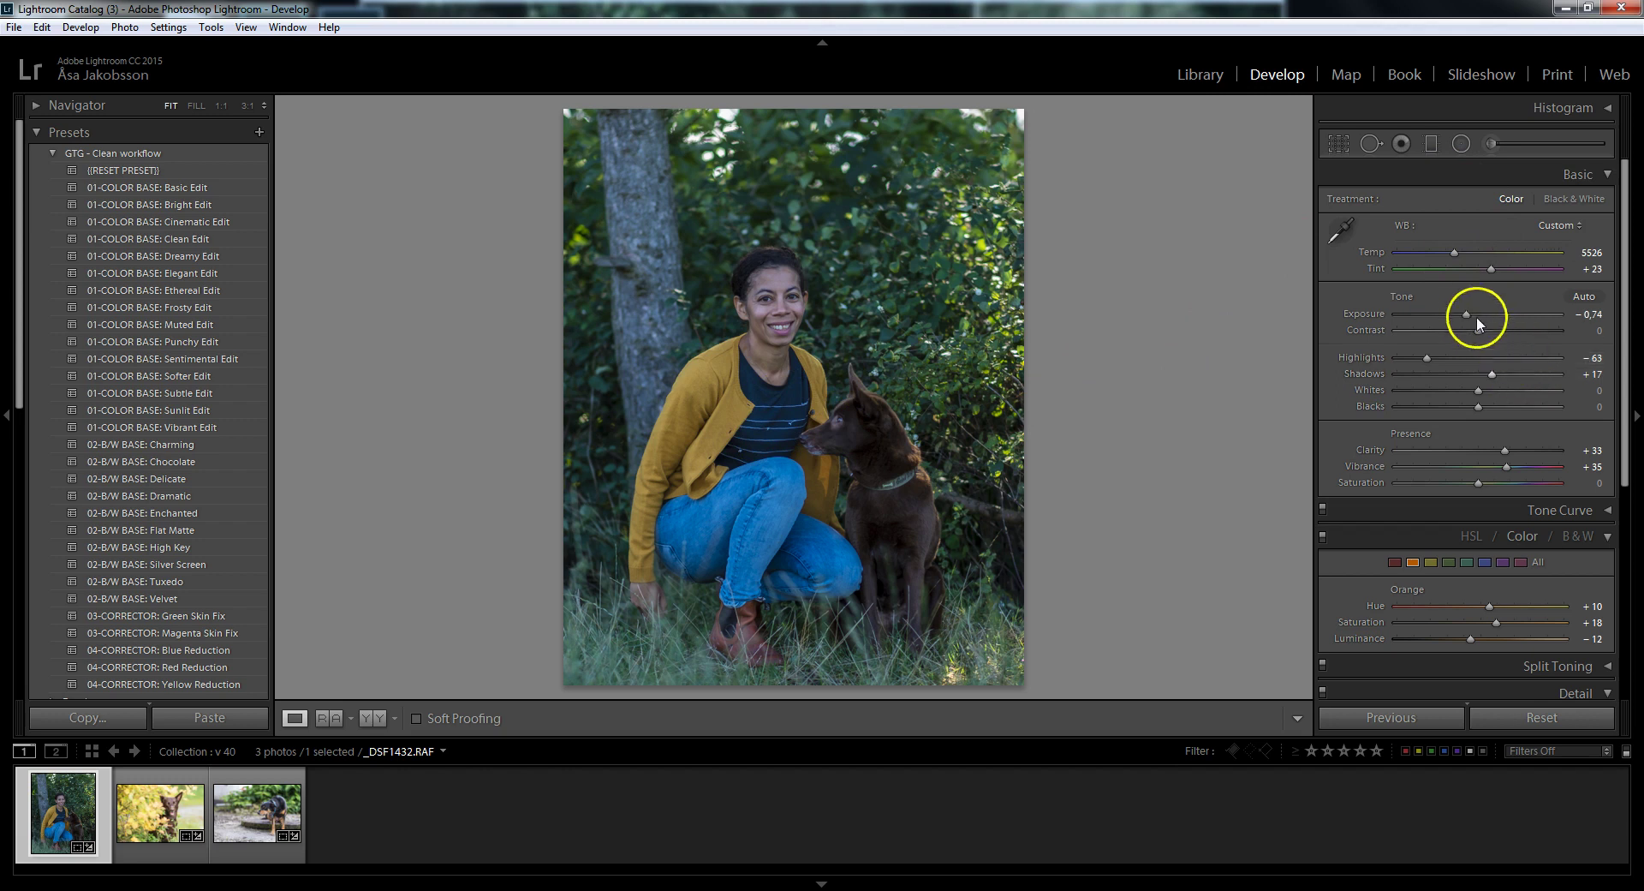
# Step: Set exposure +0,05, highlights −8, shadows +58, whites +59 and vibrance +51 on the portrait
pyautogui.moveTo(1469, 320); pyautogui.dragTo(1481, 319)
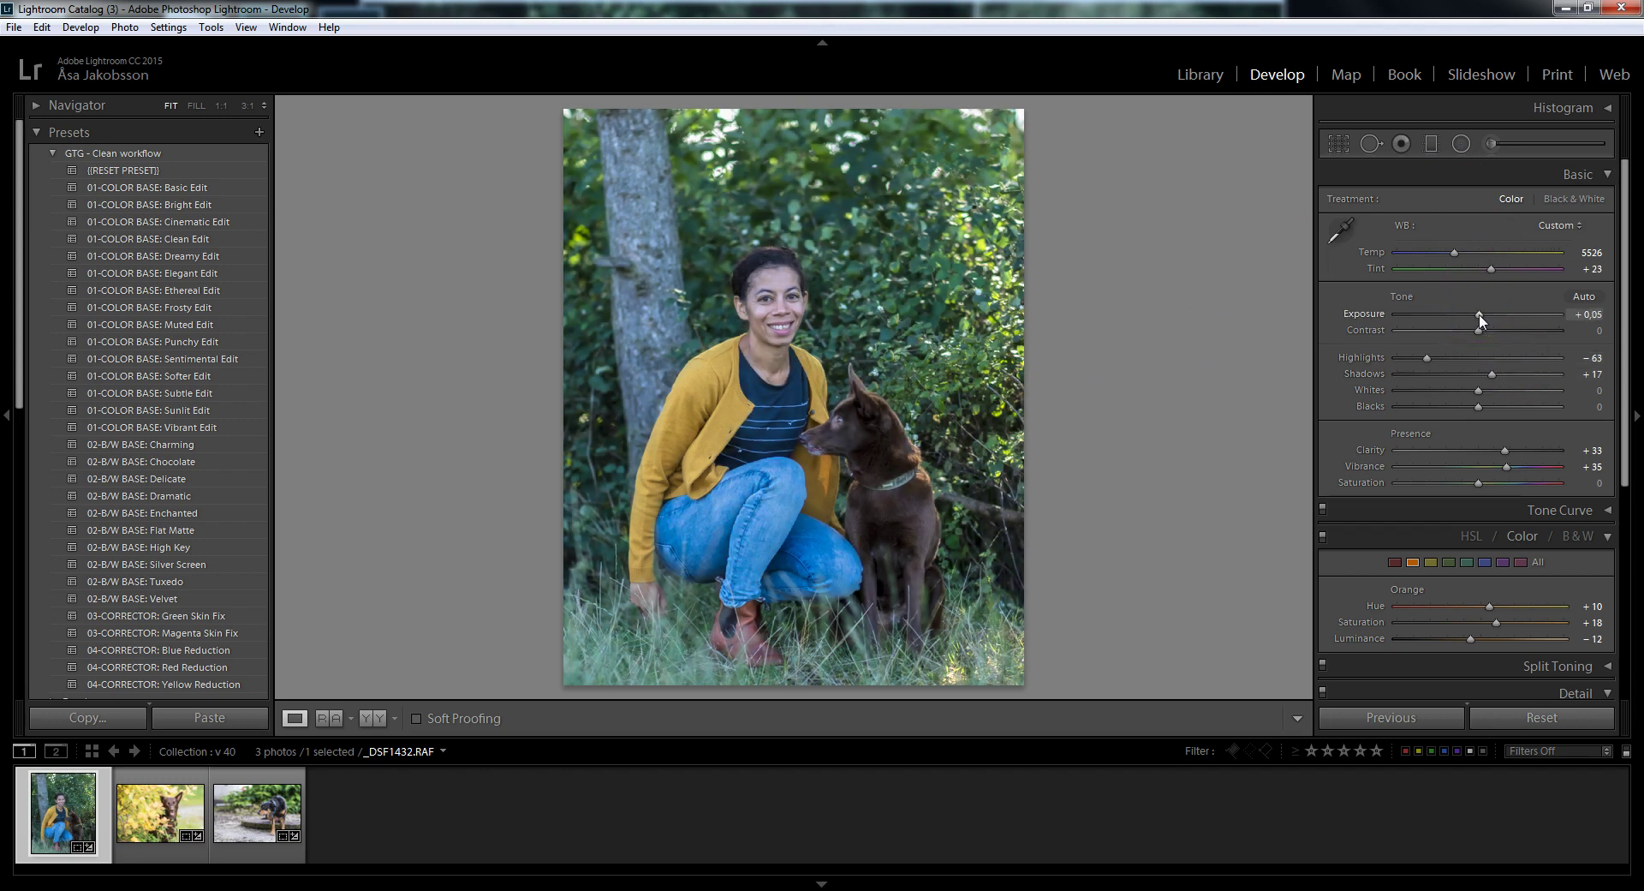
pyautogui.moveTo(1443, 360)
pyautogui.mouseDown()
pyautogui.moveTo(1492, 363)
pyautogui.moveTo(1477, 370)
pyautogui.mouseUp()
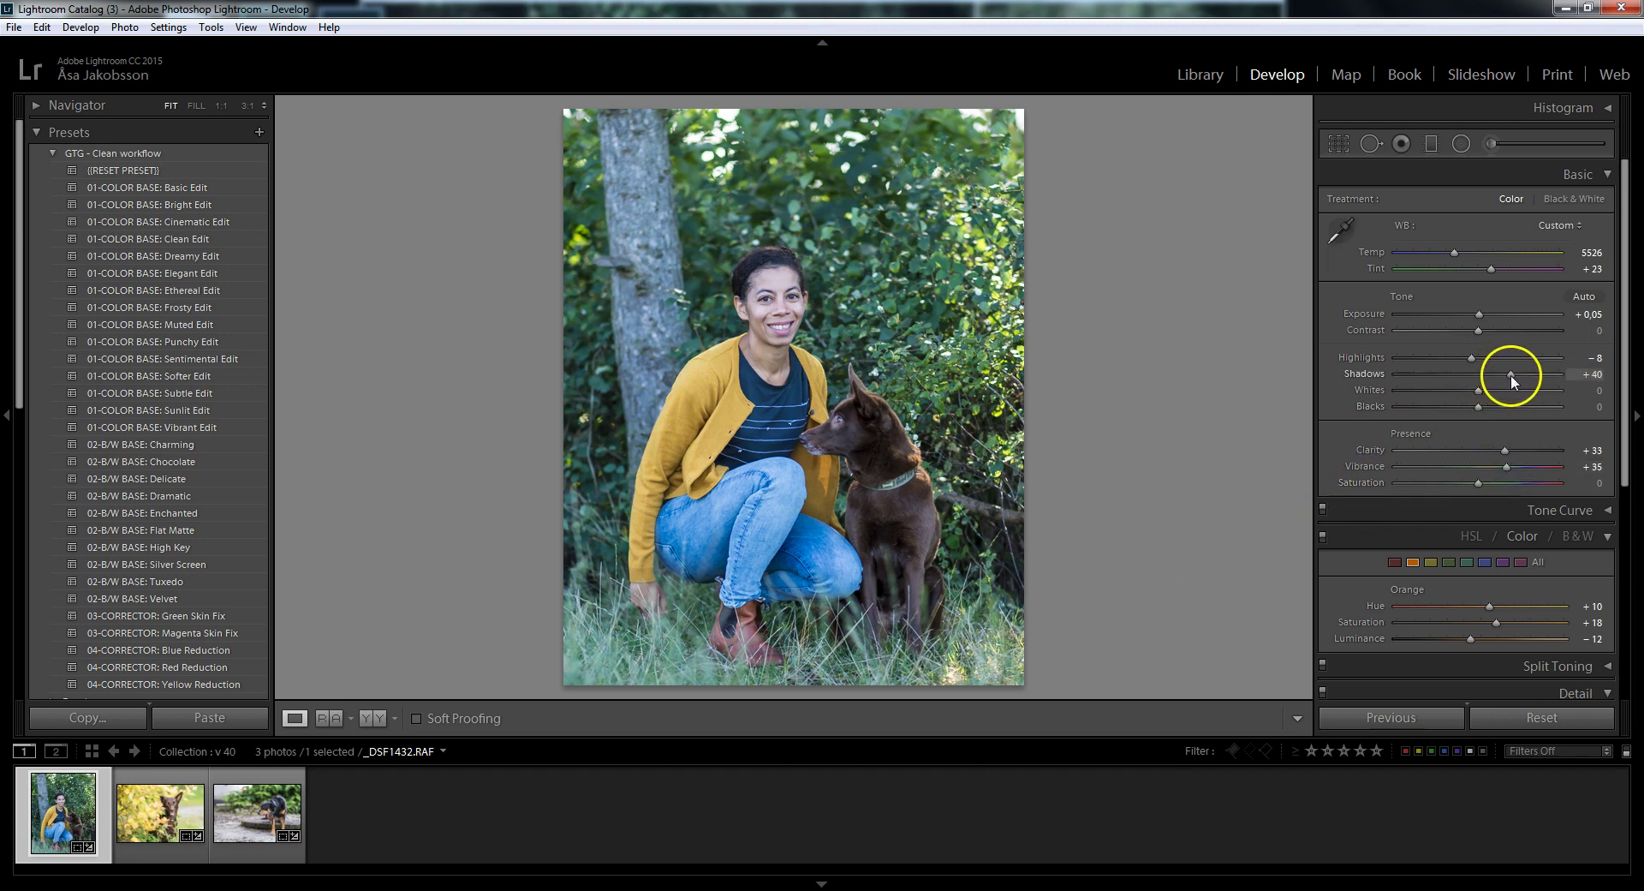
pyautogui.moveTo(1523, 377); pyautogui.dragTo(1524, 378)
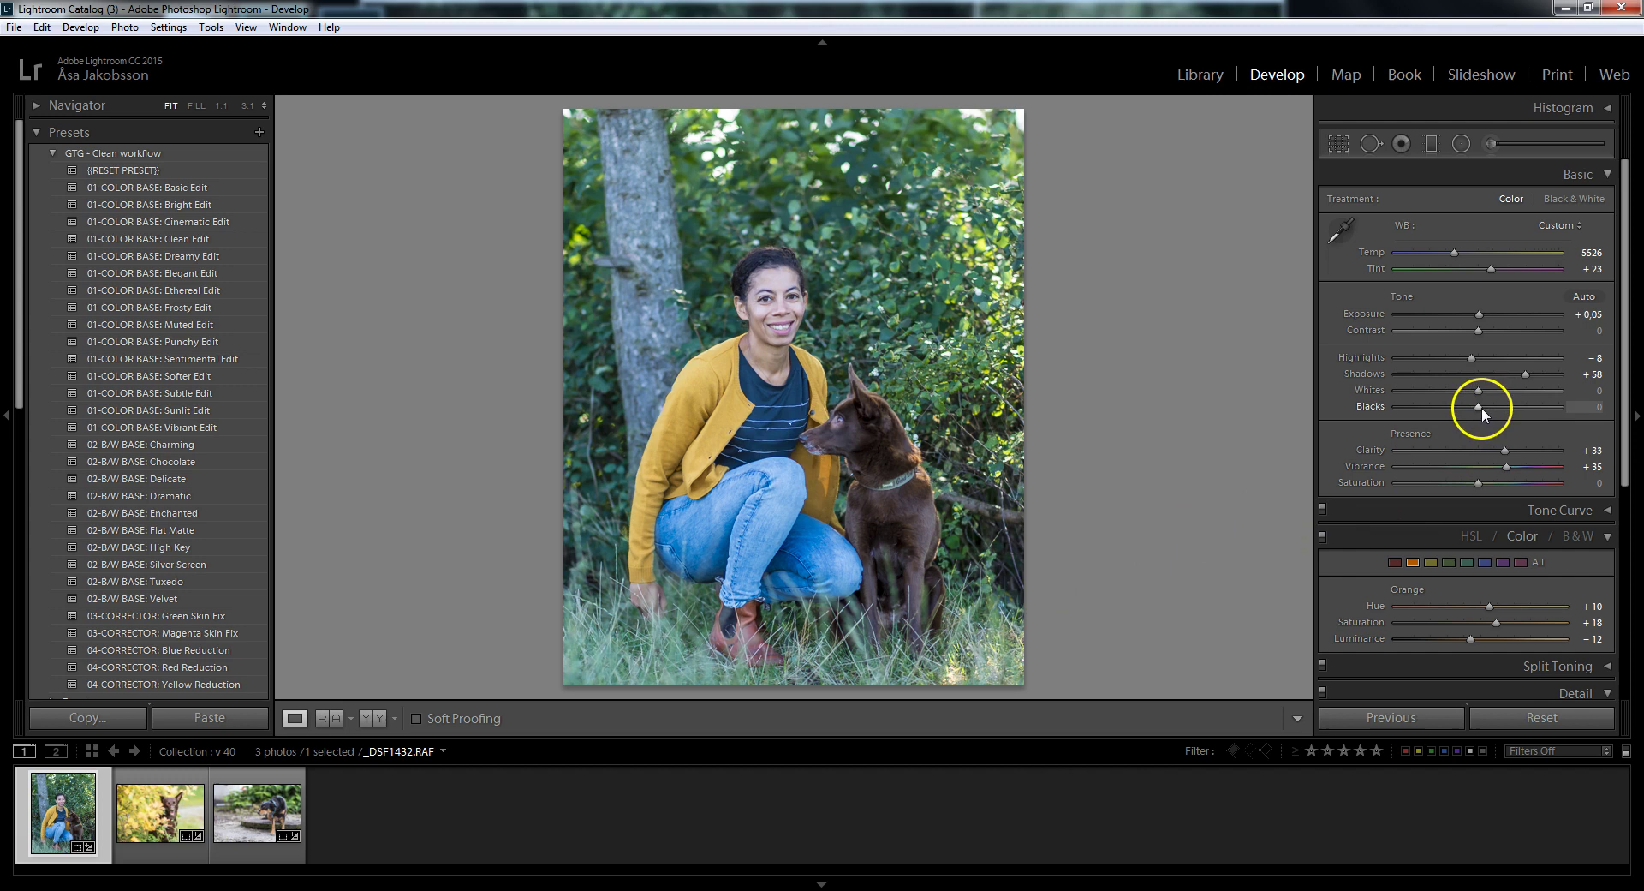
pyautogui.moveTo(1507, 394); pyautogui.dragTo(1525, 400)
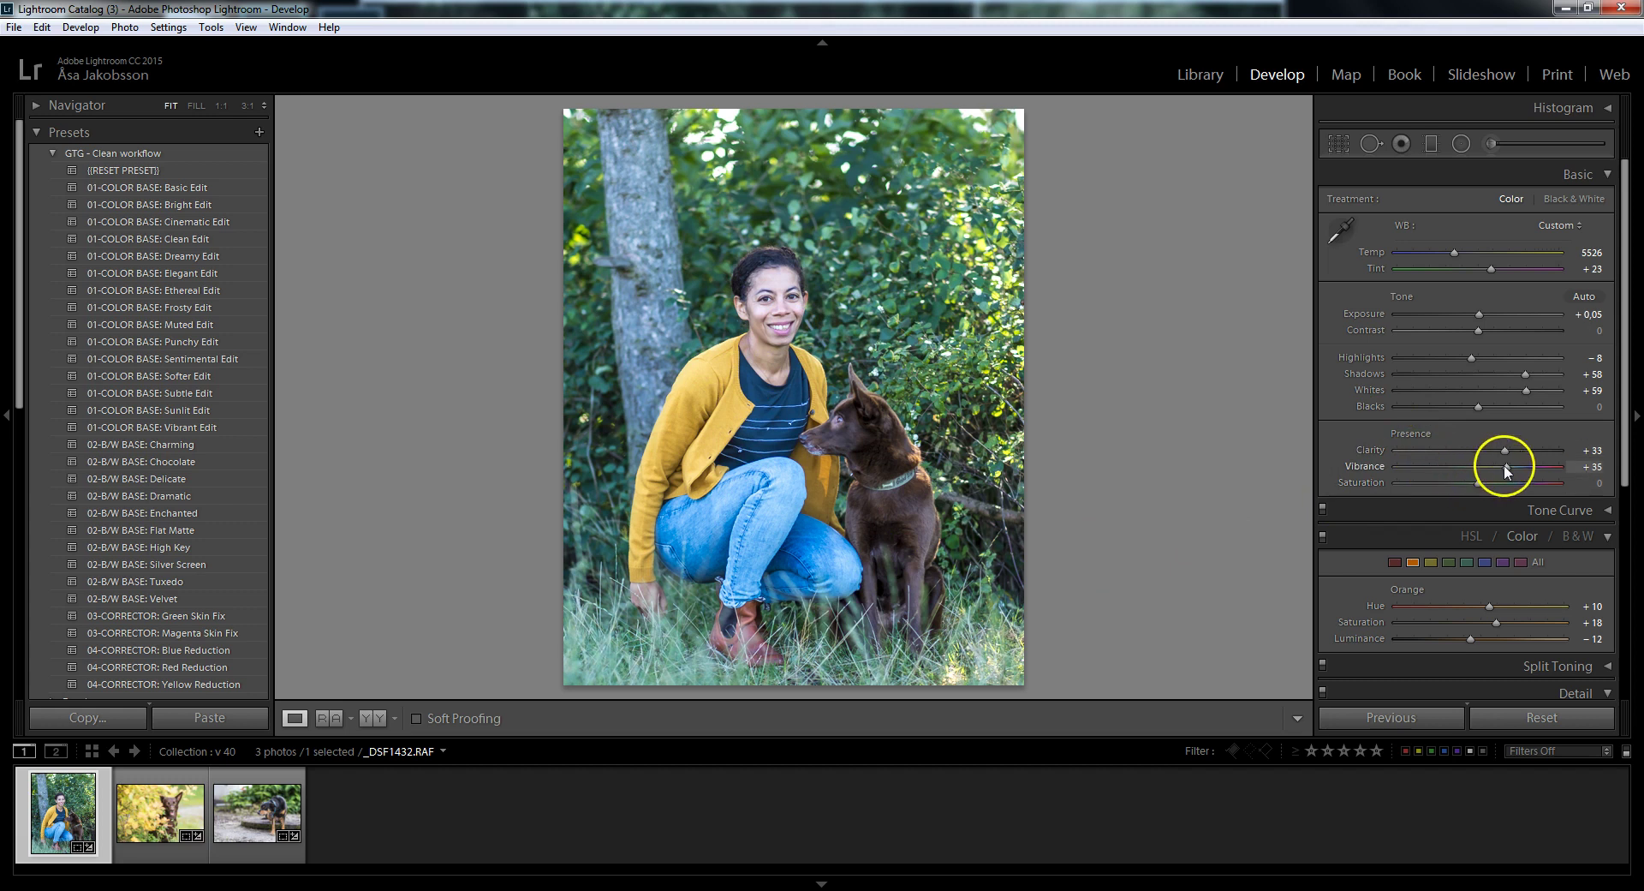
pyautogui.moveTo(1488, 464)
pyautogui.mouseDown()
pyautogui.moveTo(1473, 468)
pyautogui.moveTo(1518, 475)
pyautogui.mouseUp()
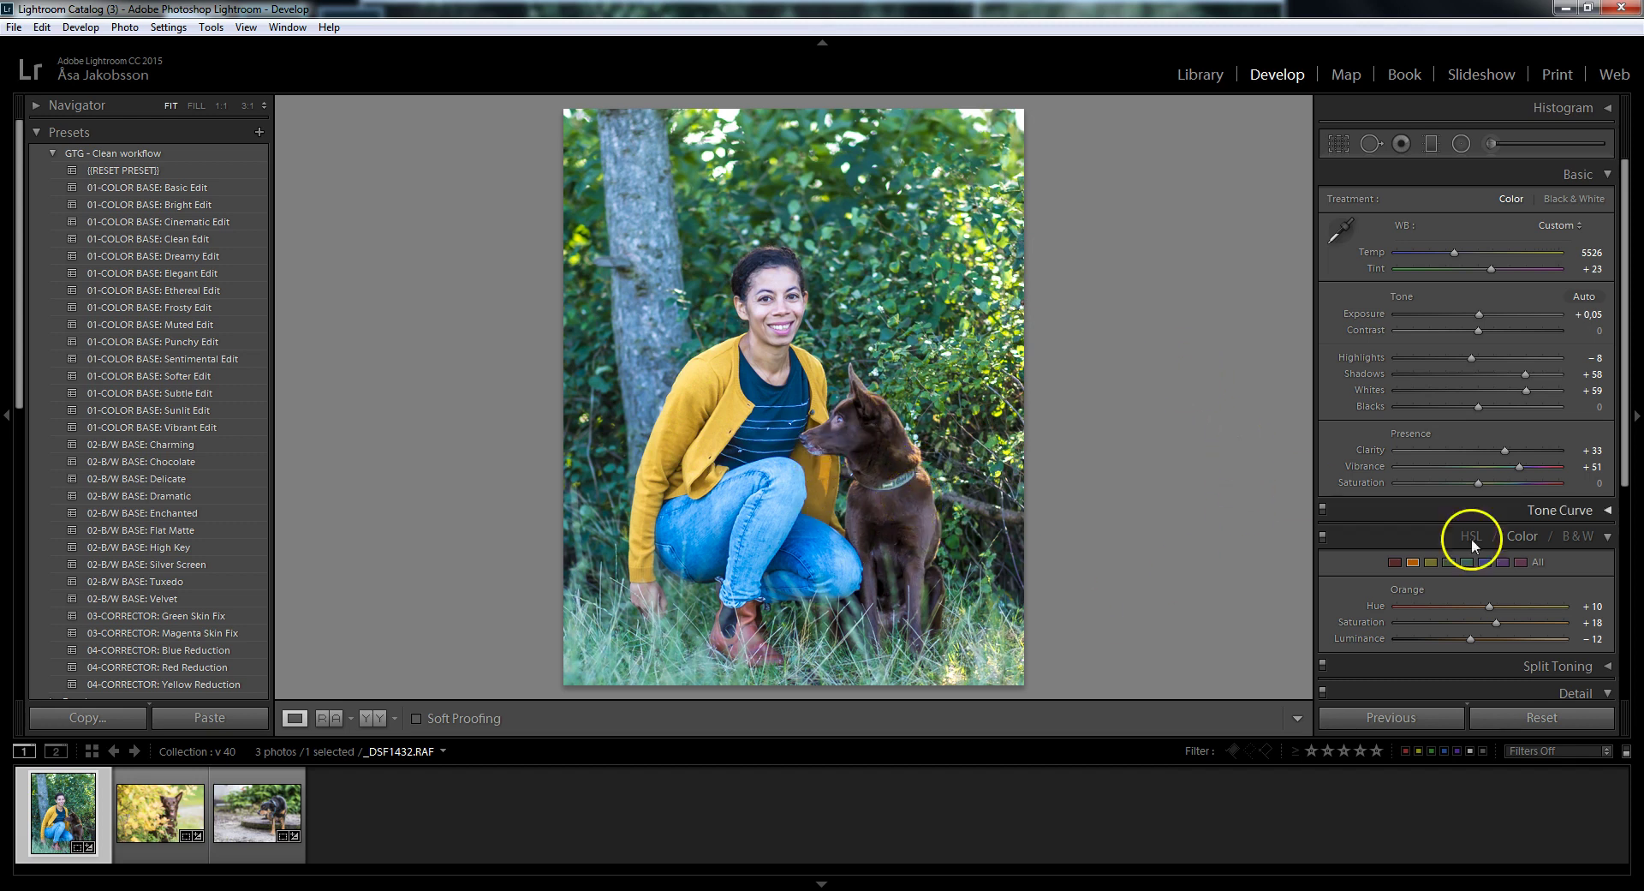
pyautogui.moveTo(1624, 400); pyautogui.dragTo(1509, 463)
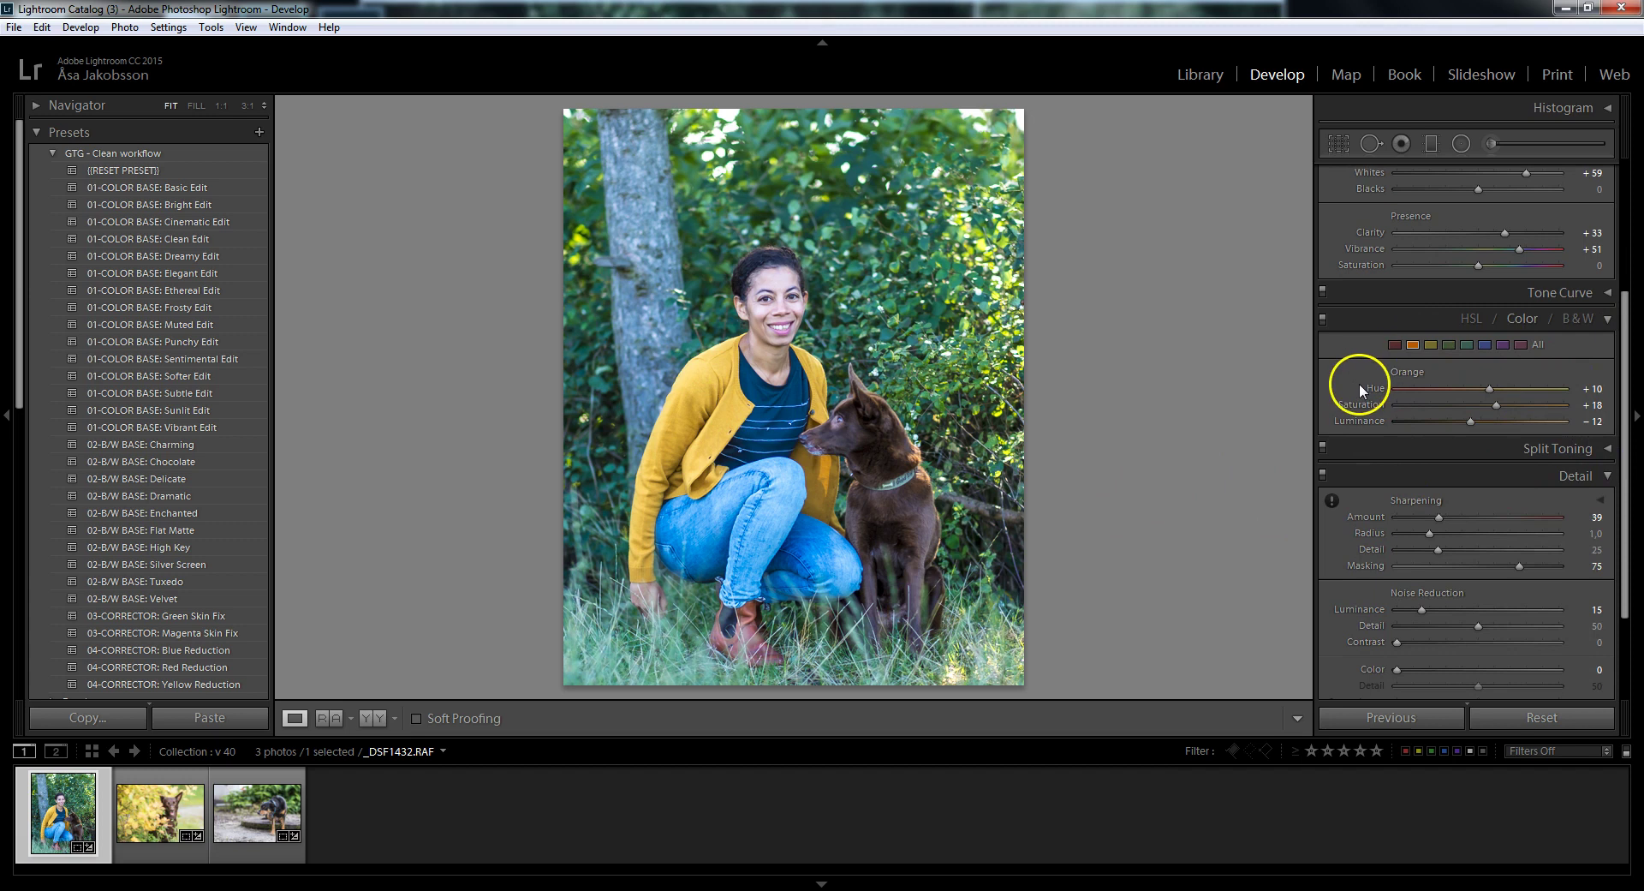
# Step: Inspect the face at 1:1, set sharpening amount 15 and luminance noise reduction 4, then Fit
pyautogui.scroll(-1, 1614, 514)
pyautogui.scroll(-1, 1606, 550)
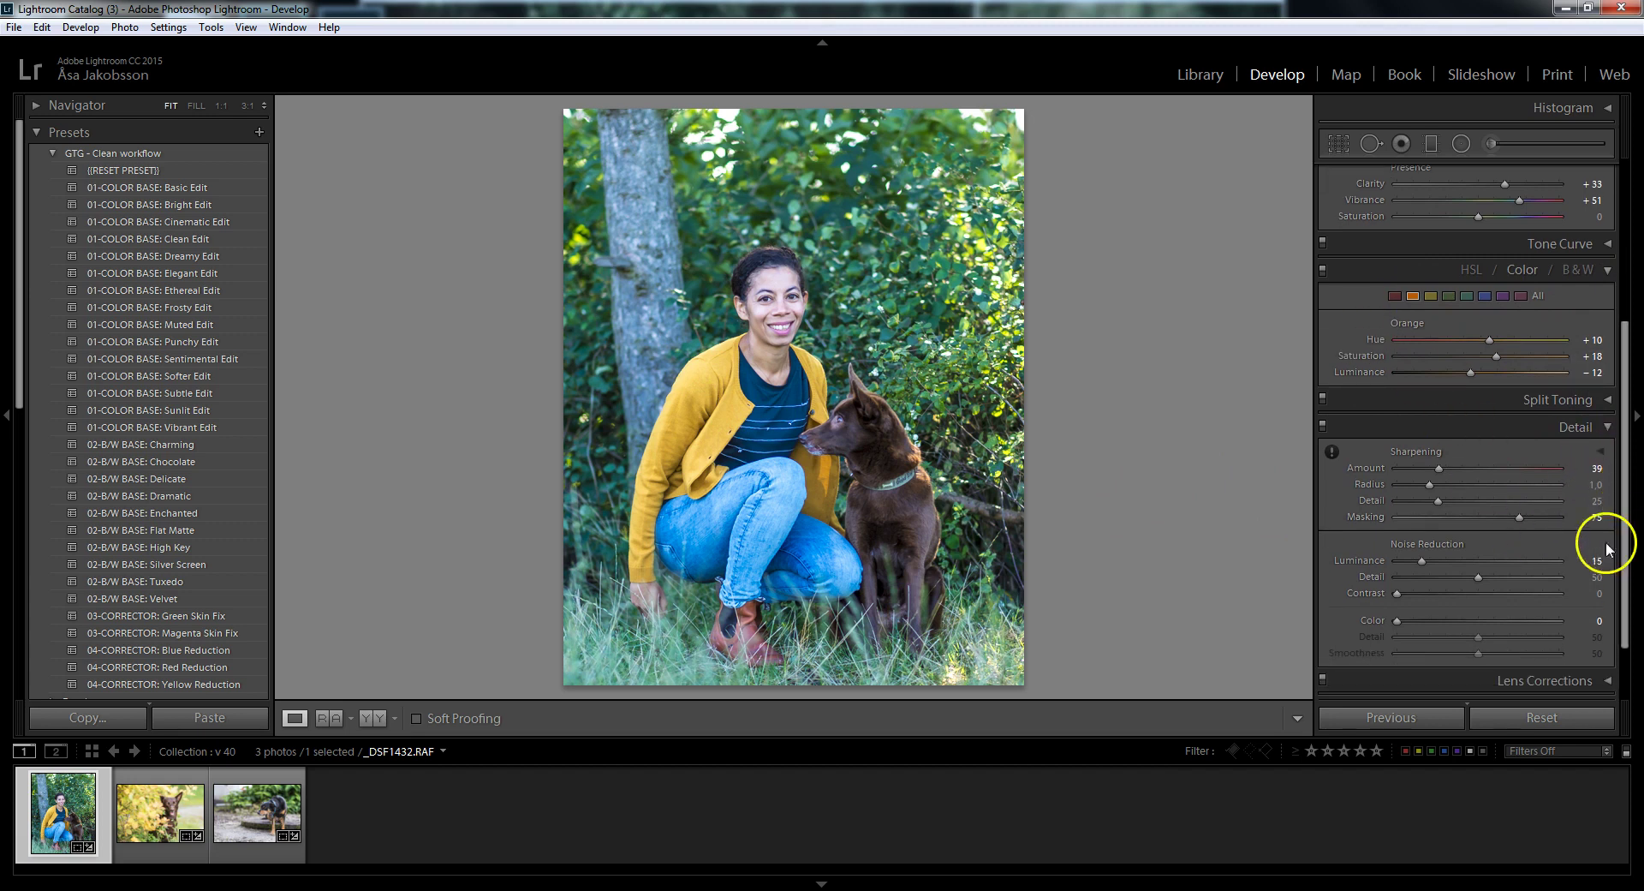
pyautogui.click(774, 304)
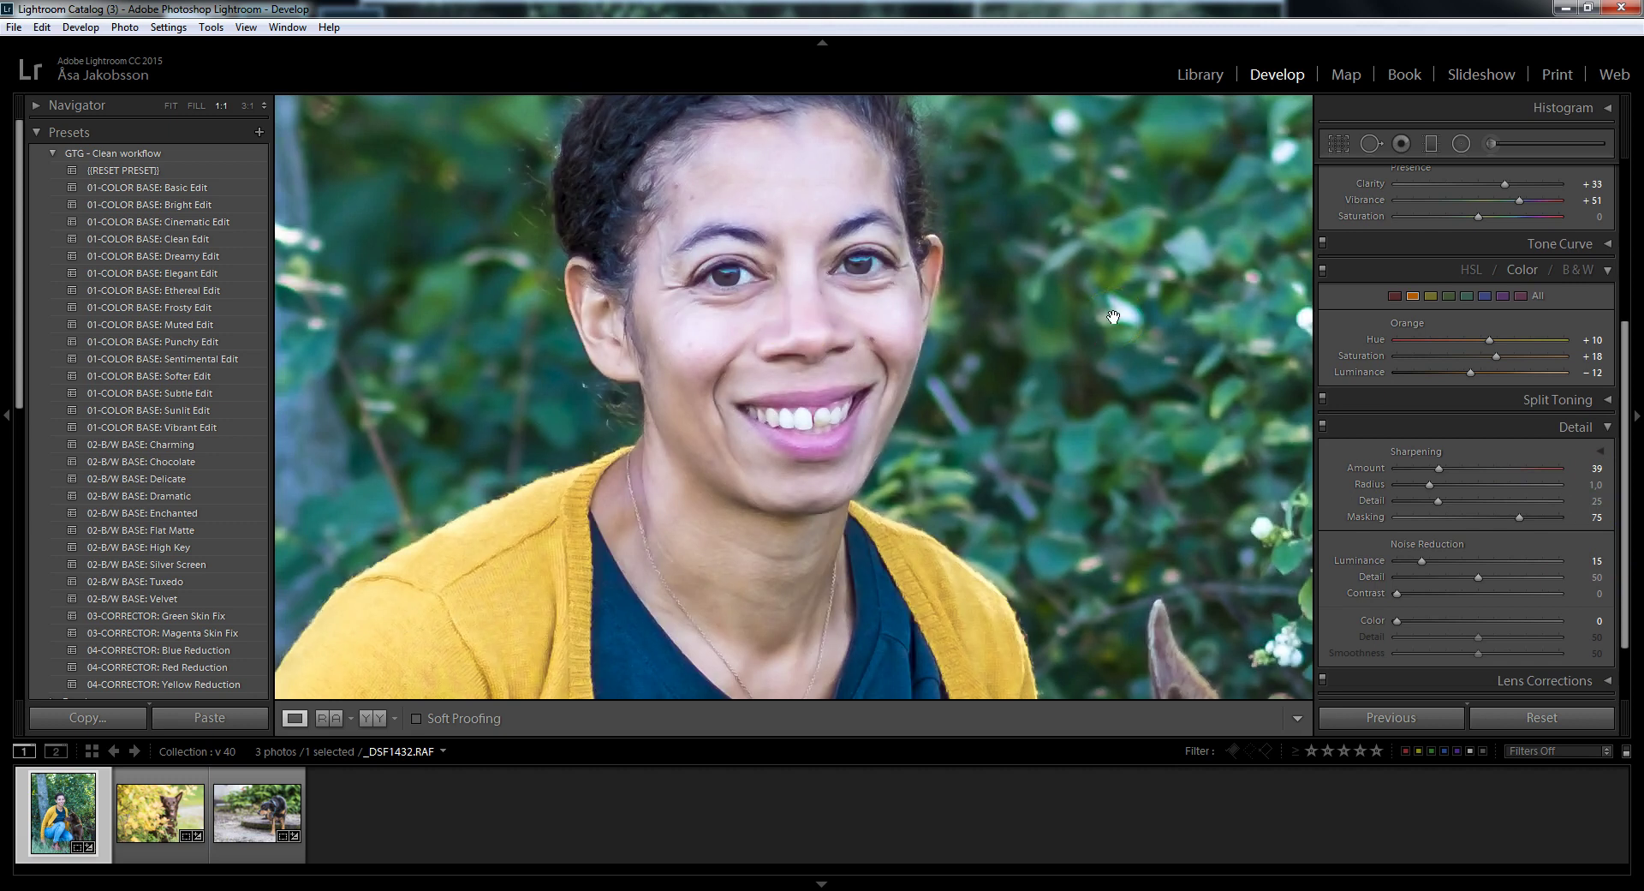
pyautogui.moveTo(1112, 650); pyautogui.dragTo(1108, 470)
pyautogui.scroll(-2, 1070, 484)
pyautogui.scroll(-3, 1015, 548)
pyautogui.scroll(-4, 967, 411)
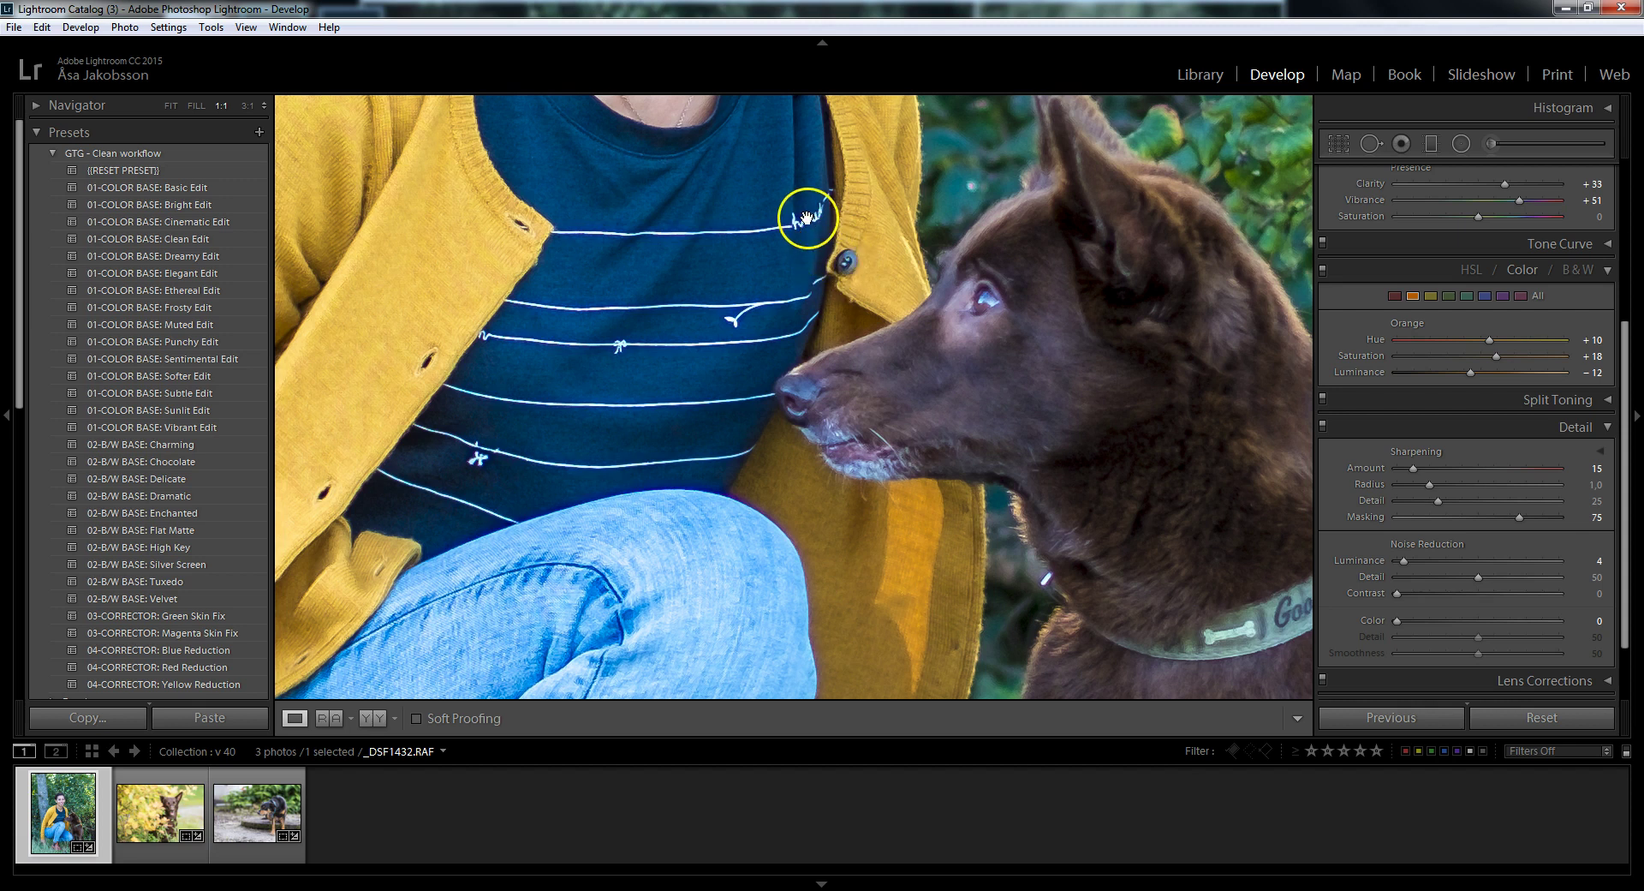
pyautogui.moveTo(808, 220); pyautogui.dragTo(856, 558)
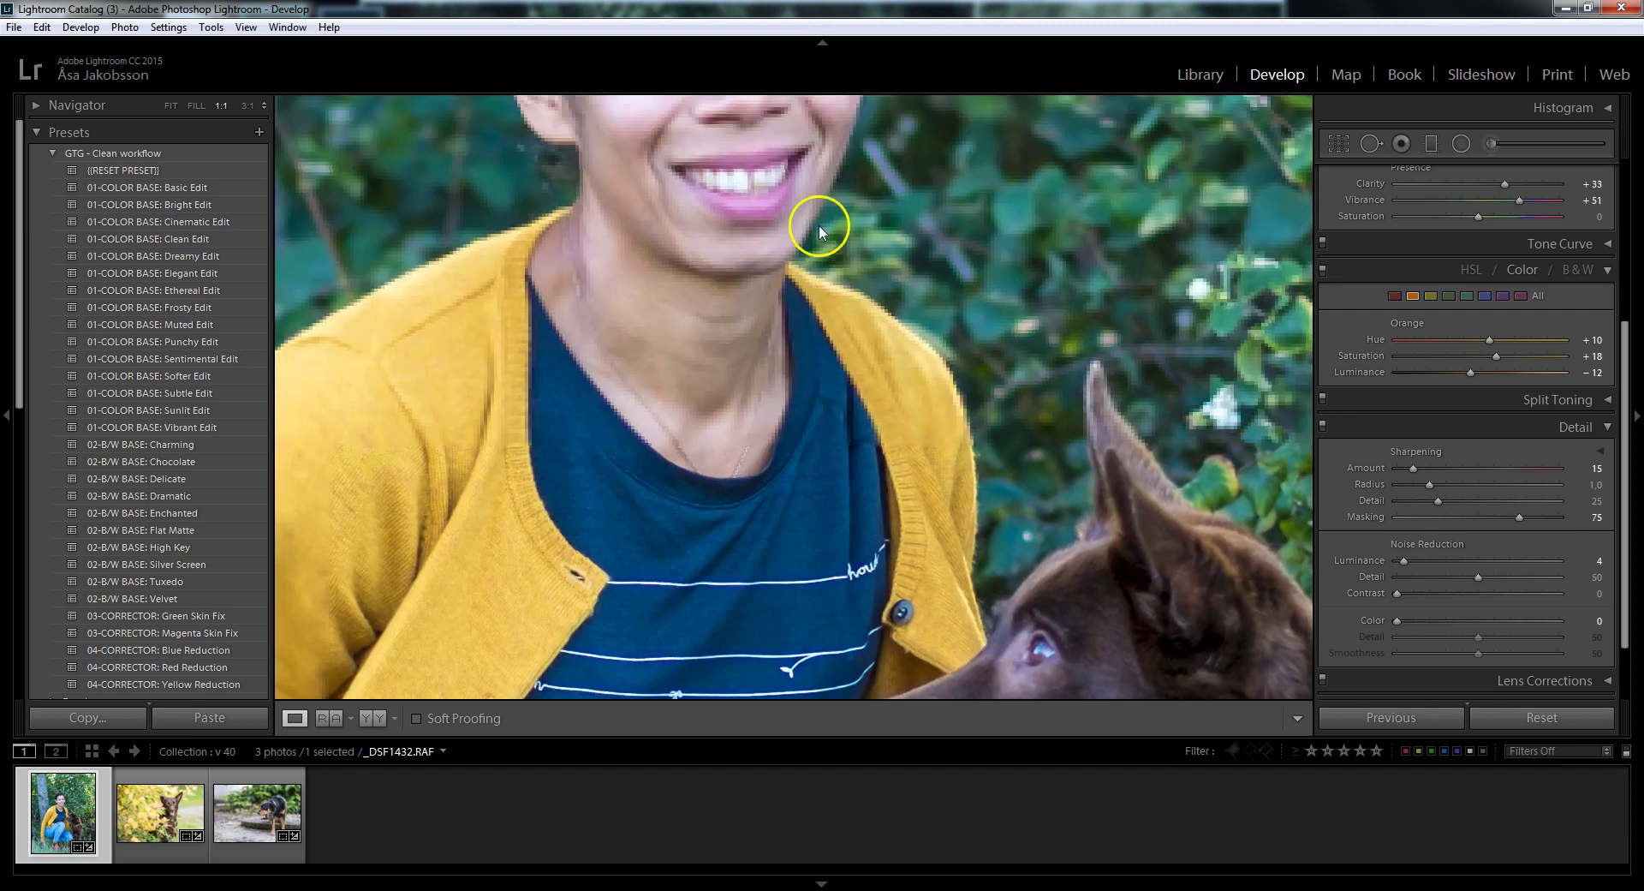
pyautogui.moveTo(795, 216); pyautogui.dragTo(796, 559)
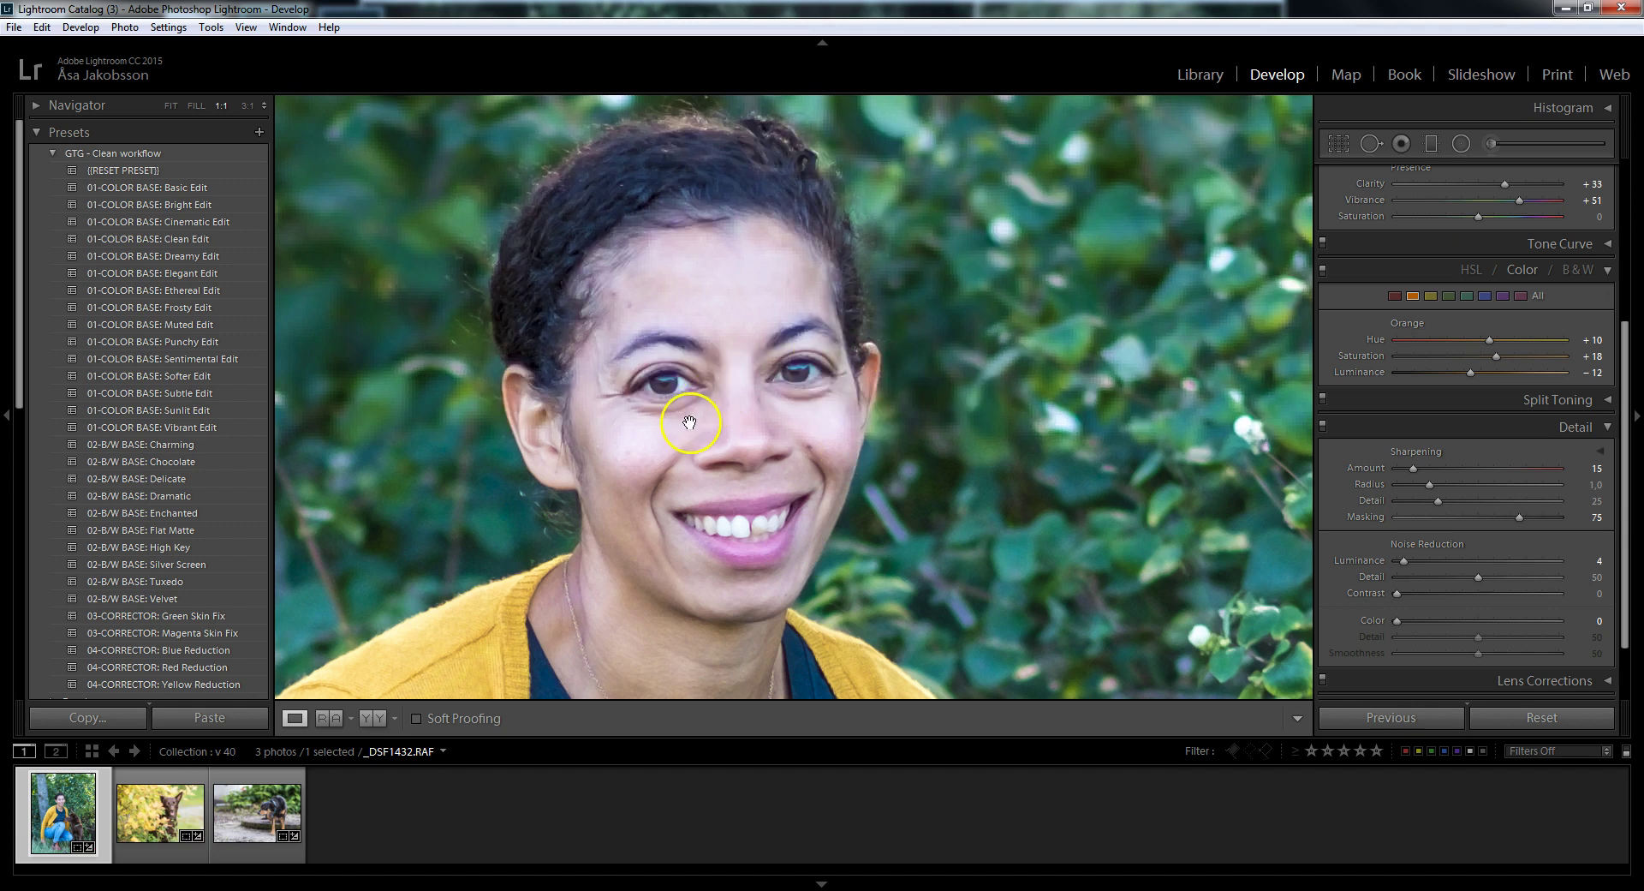
pyautogui.click(839, 451)
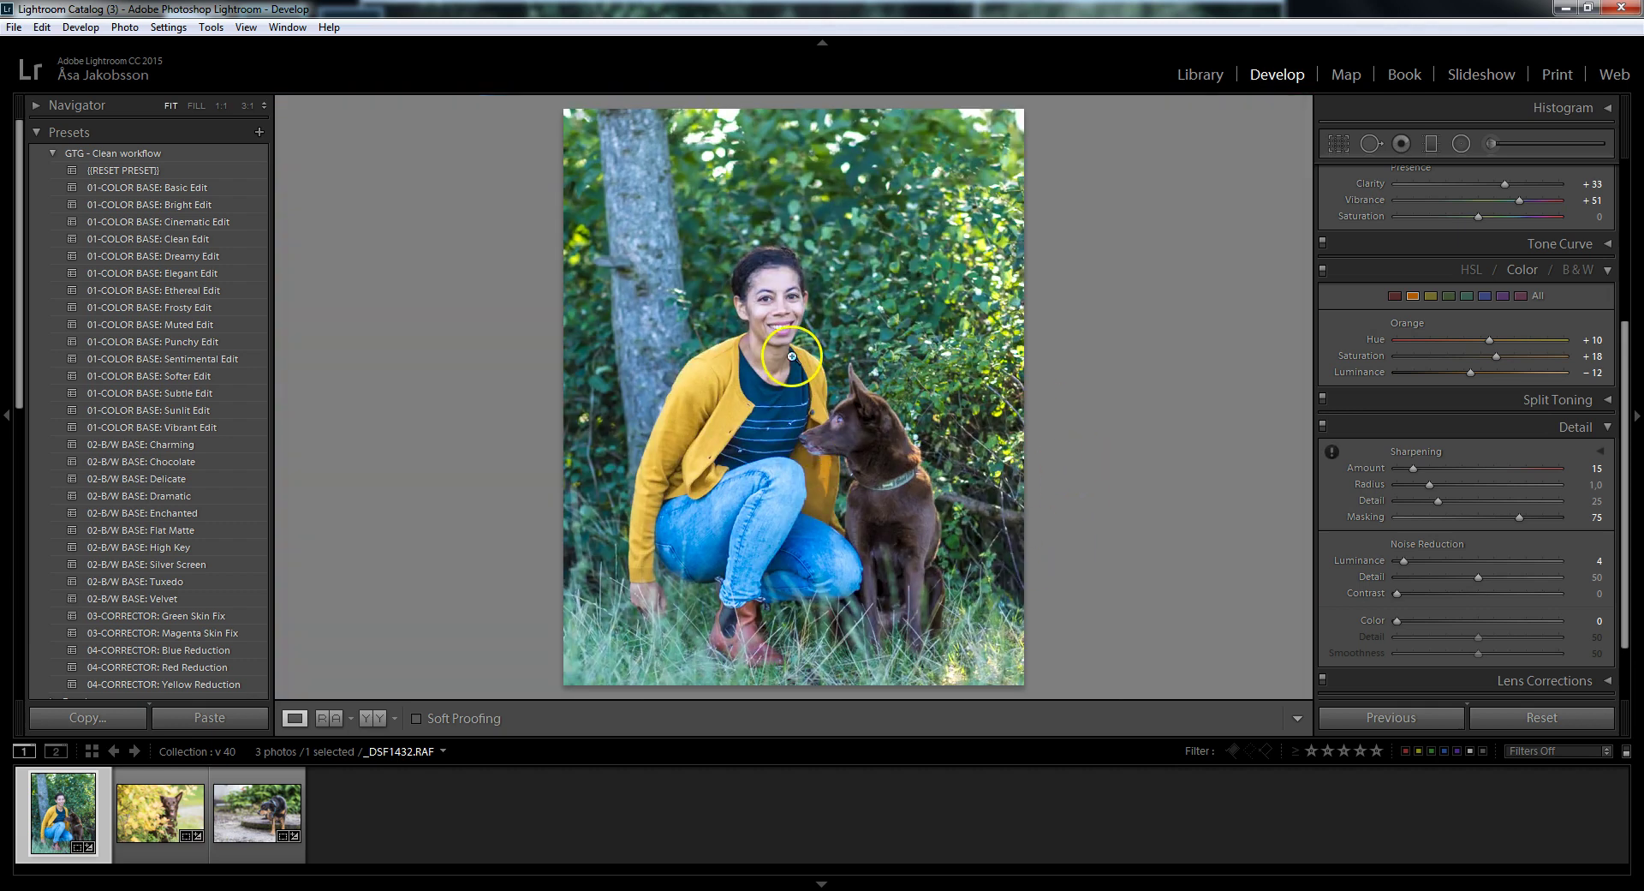
# Step: Export the portrait as a uniquely named JPEG, then quit Lightroom without backing up the catalog
pyautogui.click(14, 27)
pyautogui.click(46, 238)
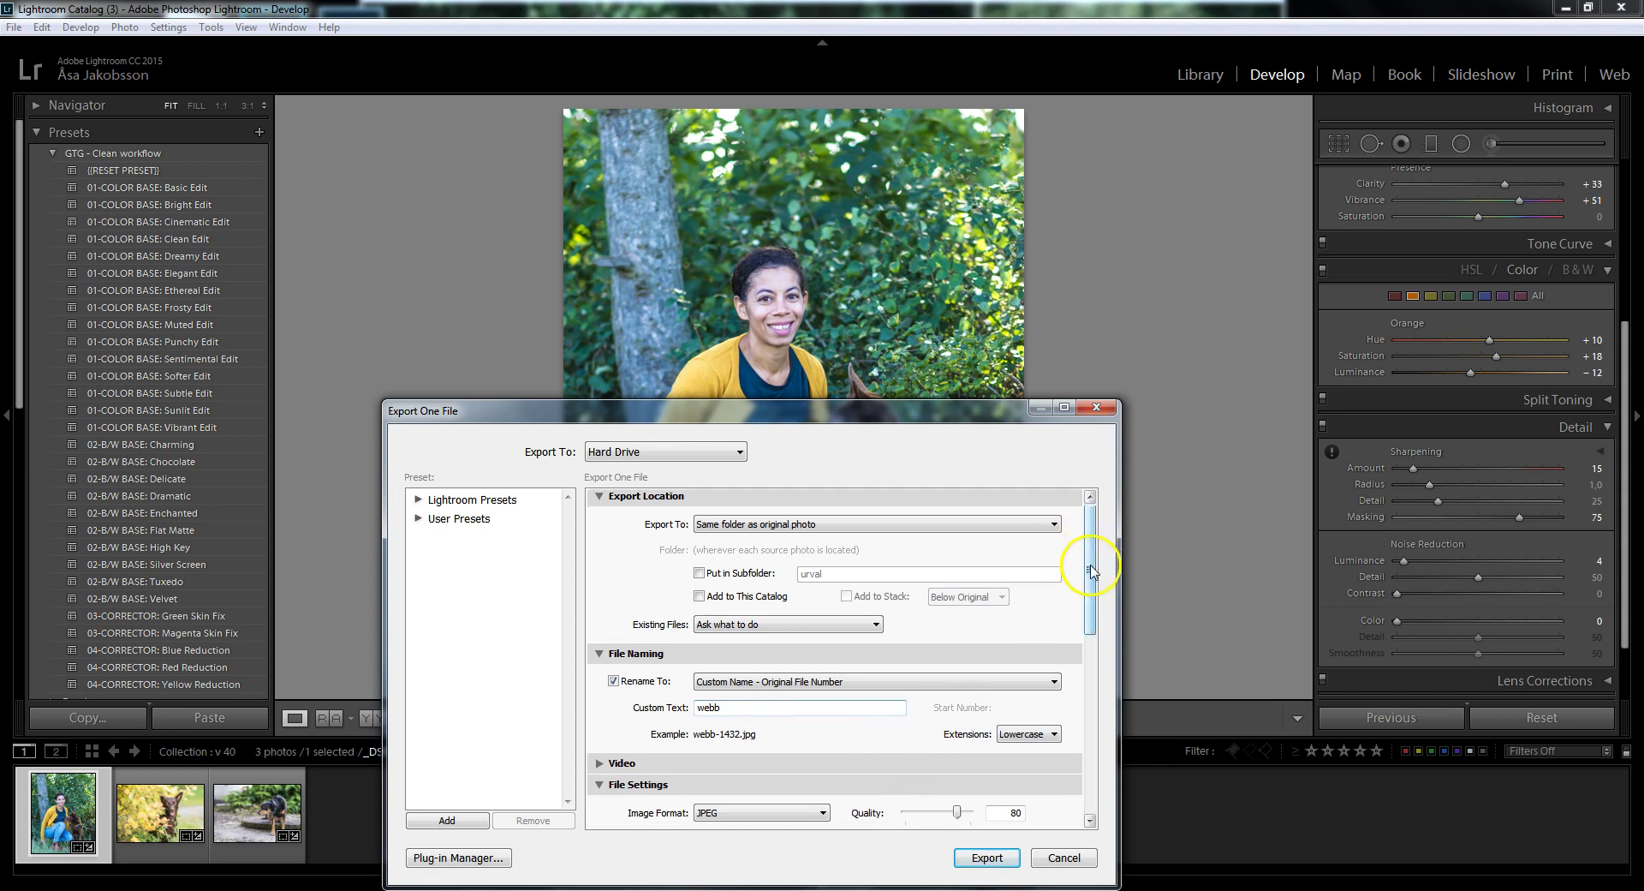
pyautogui.moveTo(1090, 557); pyautogui.dragTo(1088, 749)
pyautogui.click(986, 857)
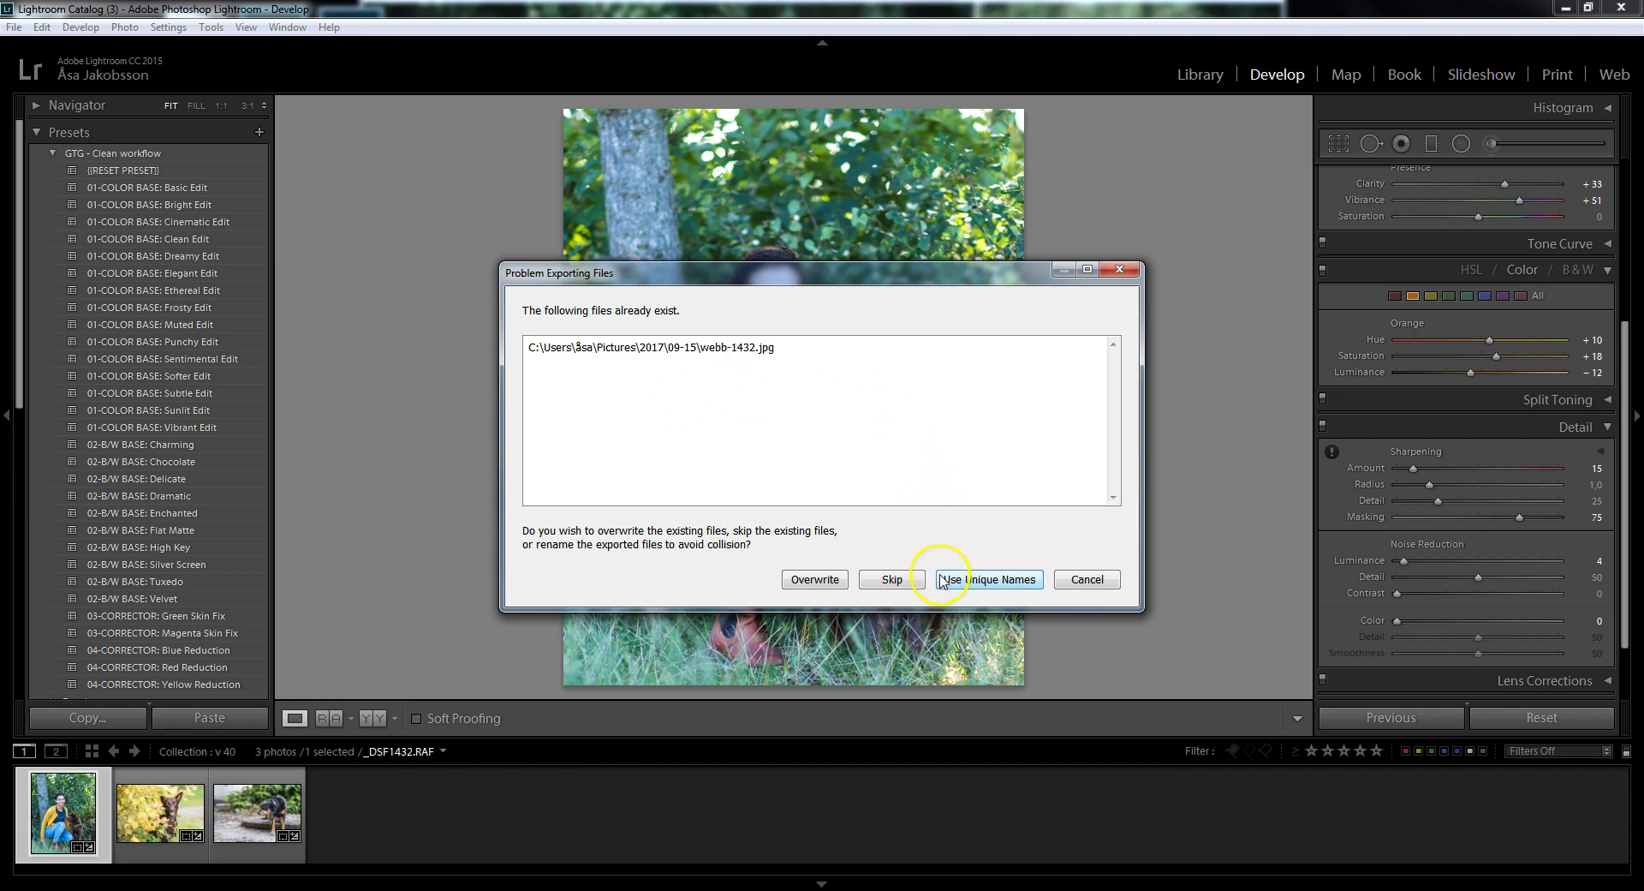
pyautogui.click(991, 583)
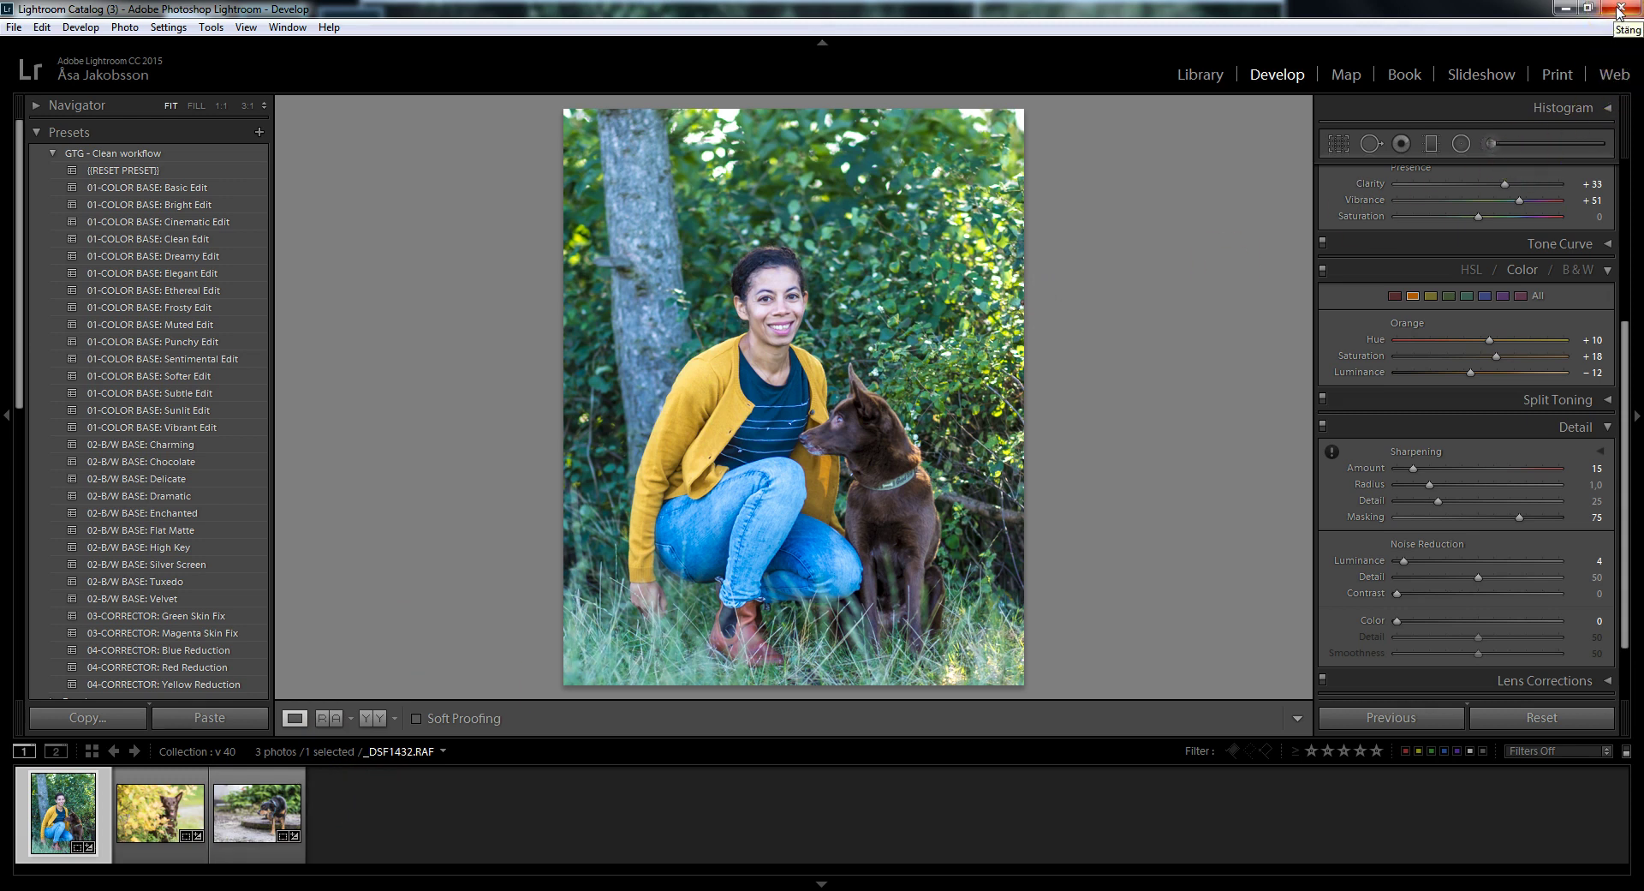
pyautogui.click(1619, 10)
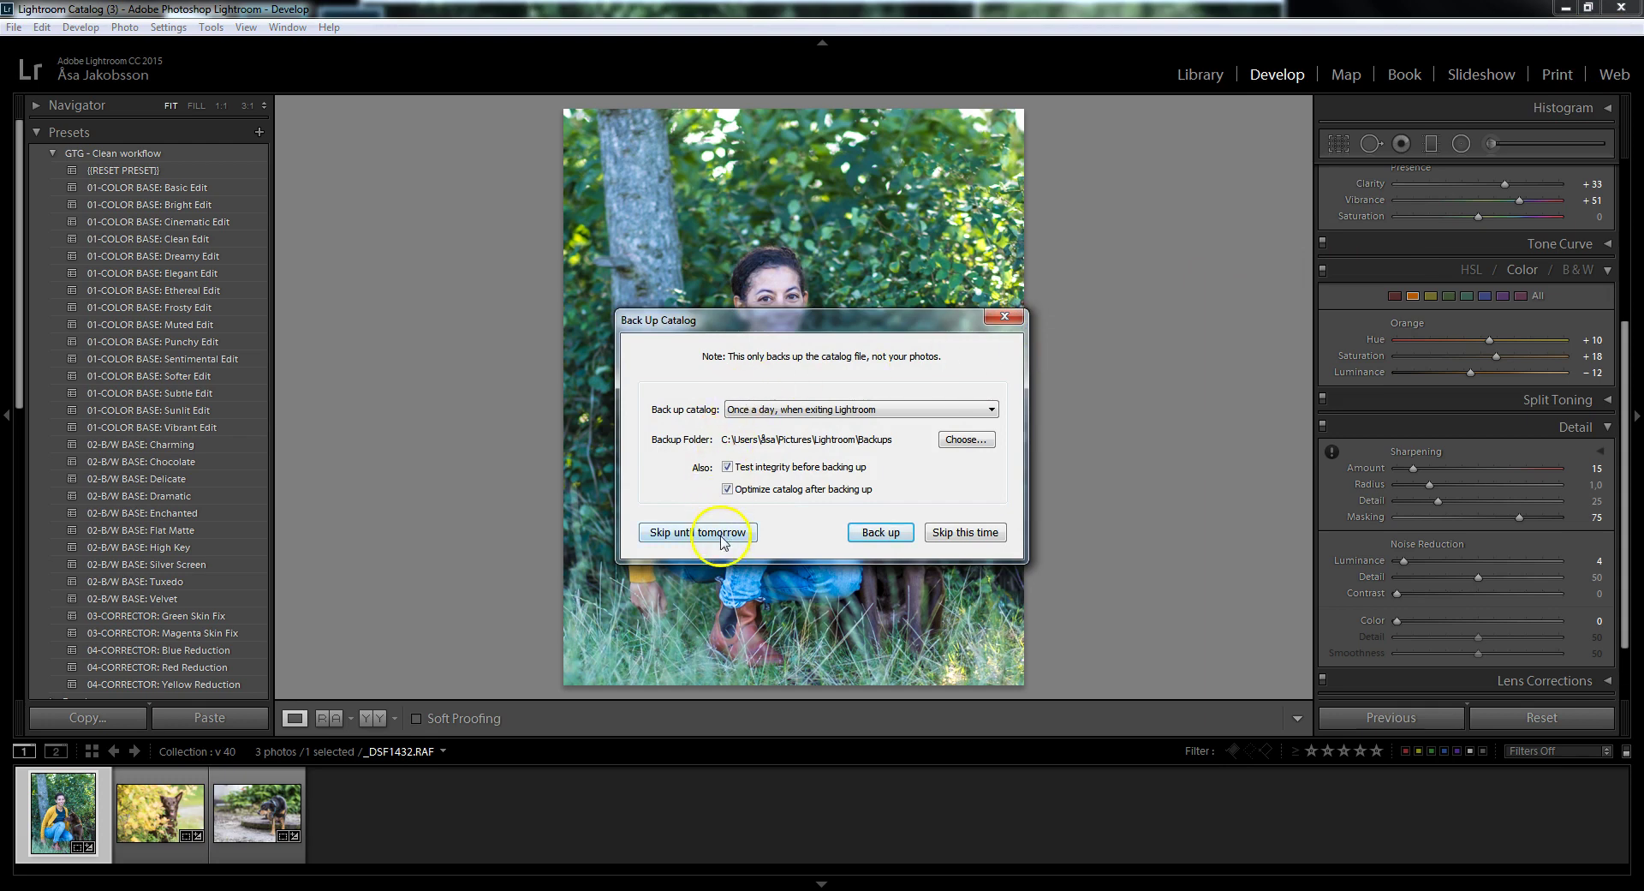
pyautogui.click(961, 532)
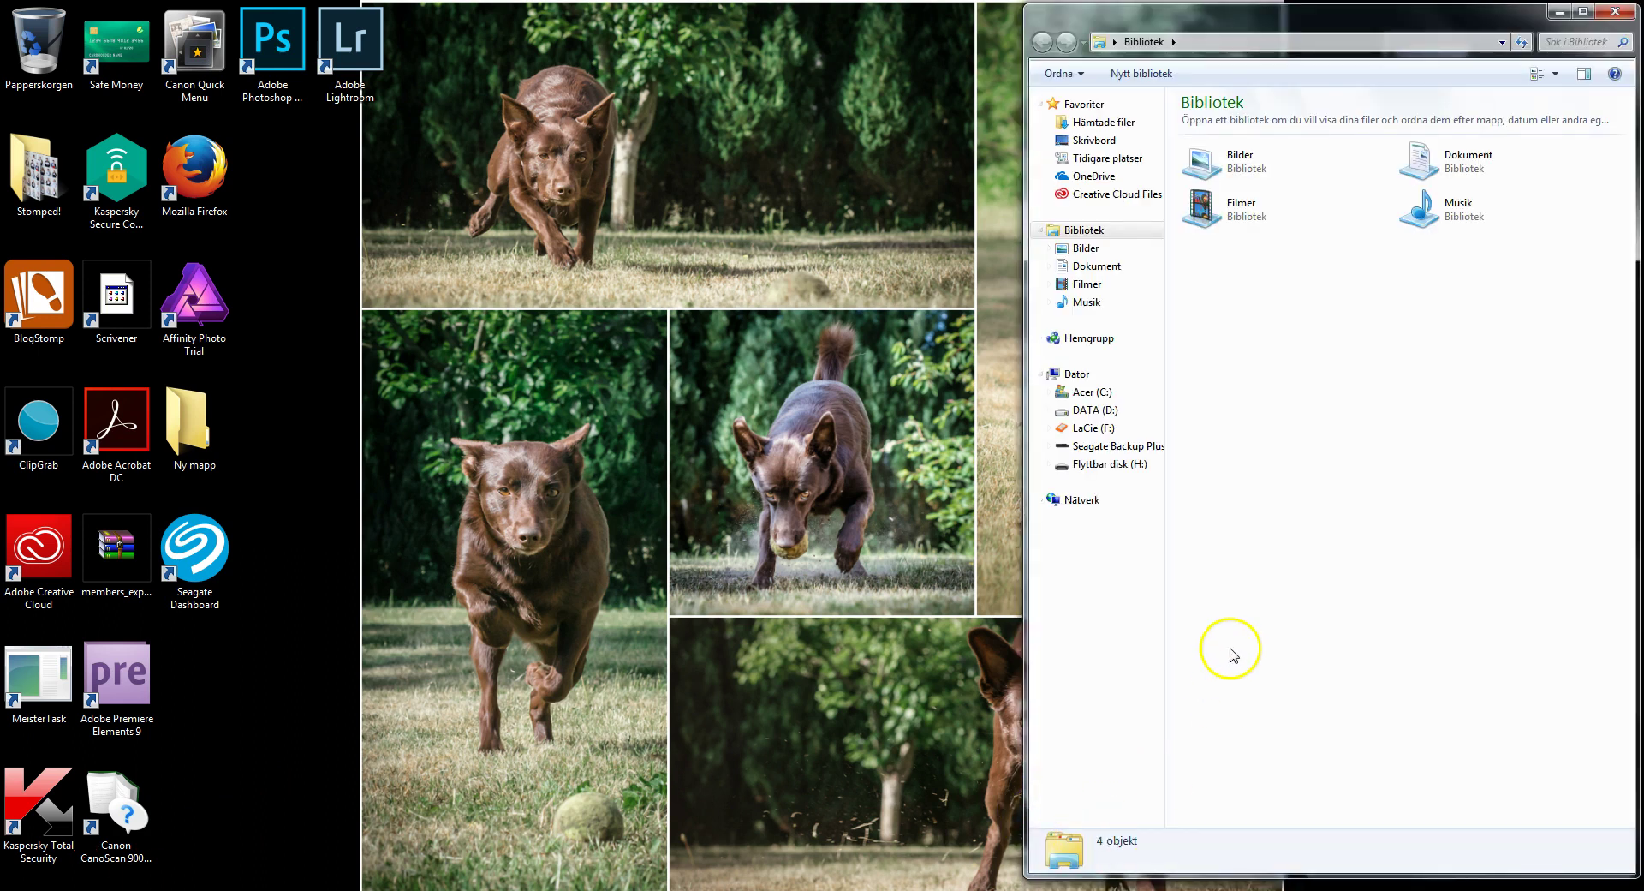
# Step: In the Bilder library, open 2017 and check the JPEGs in the 09-16 folder
pyautogui.click(1086, 249)
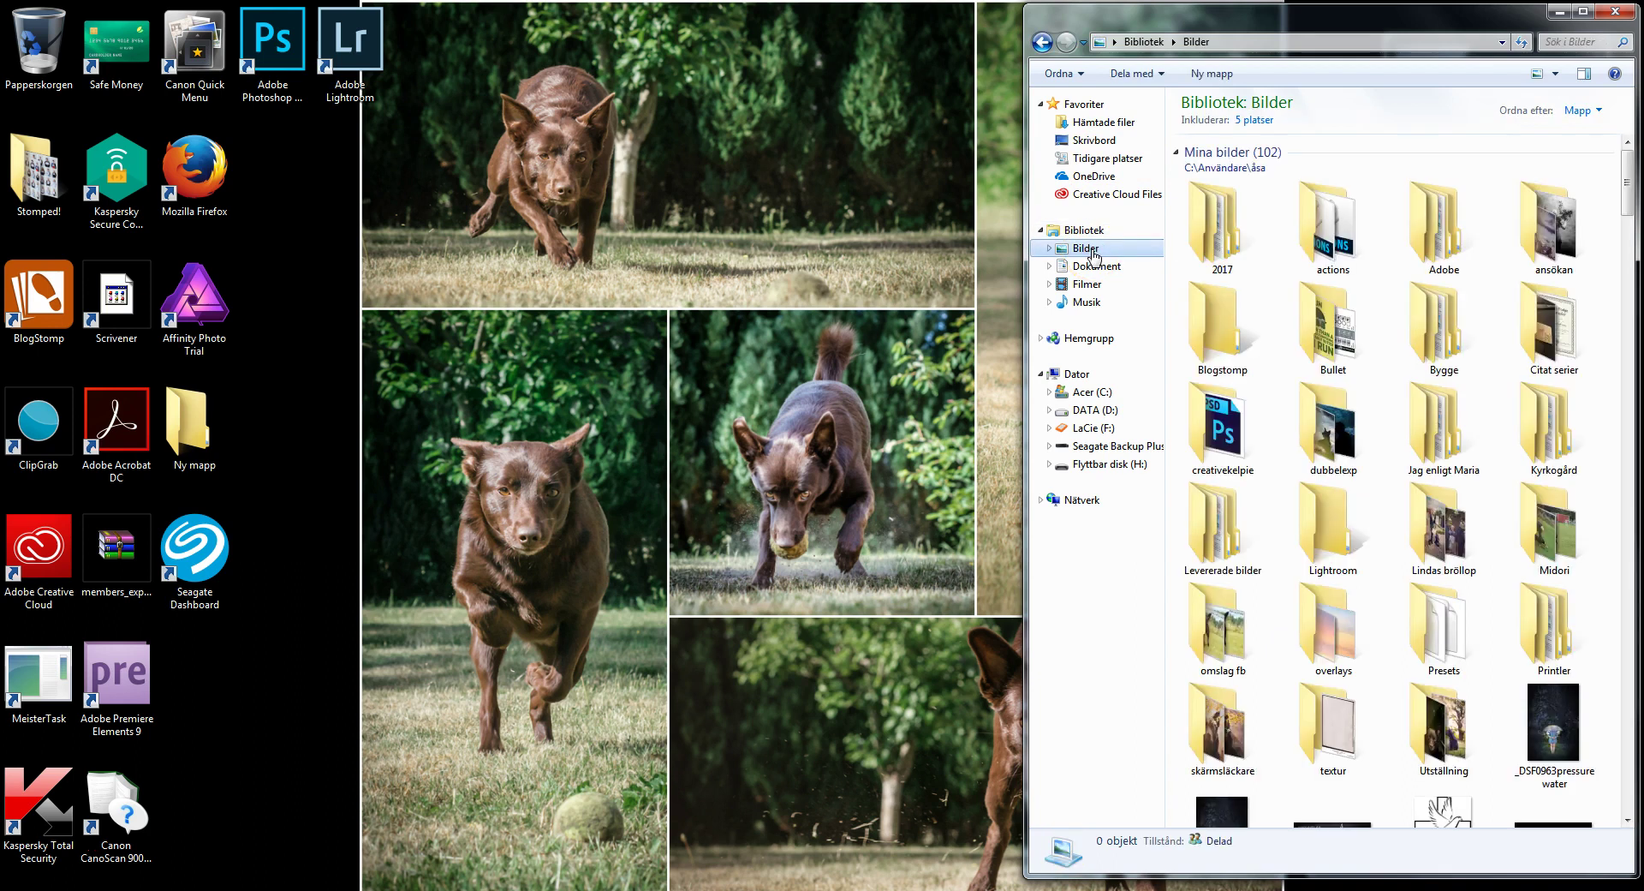
pyautogui.doubleClick(1239, 227)
pyautogui.doubleClick(1319, 205)
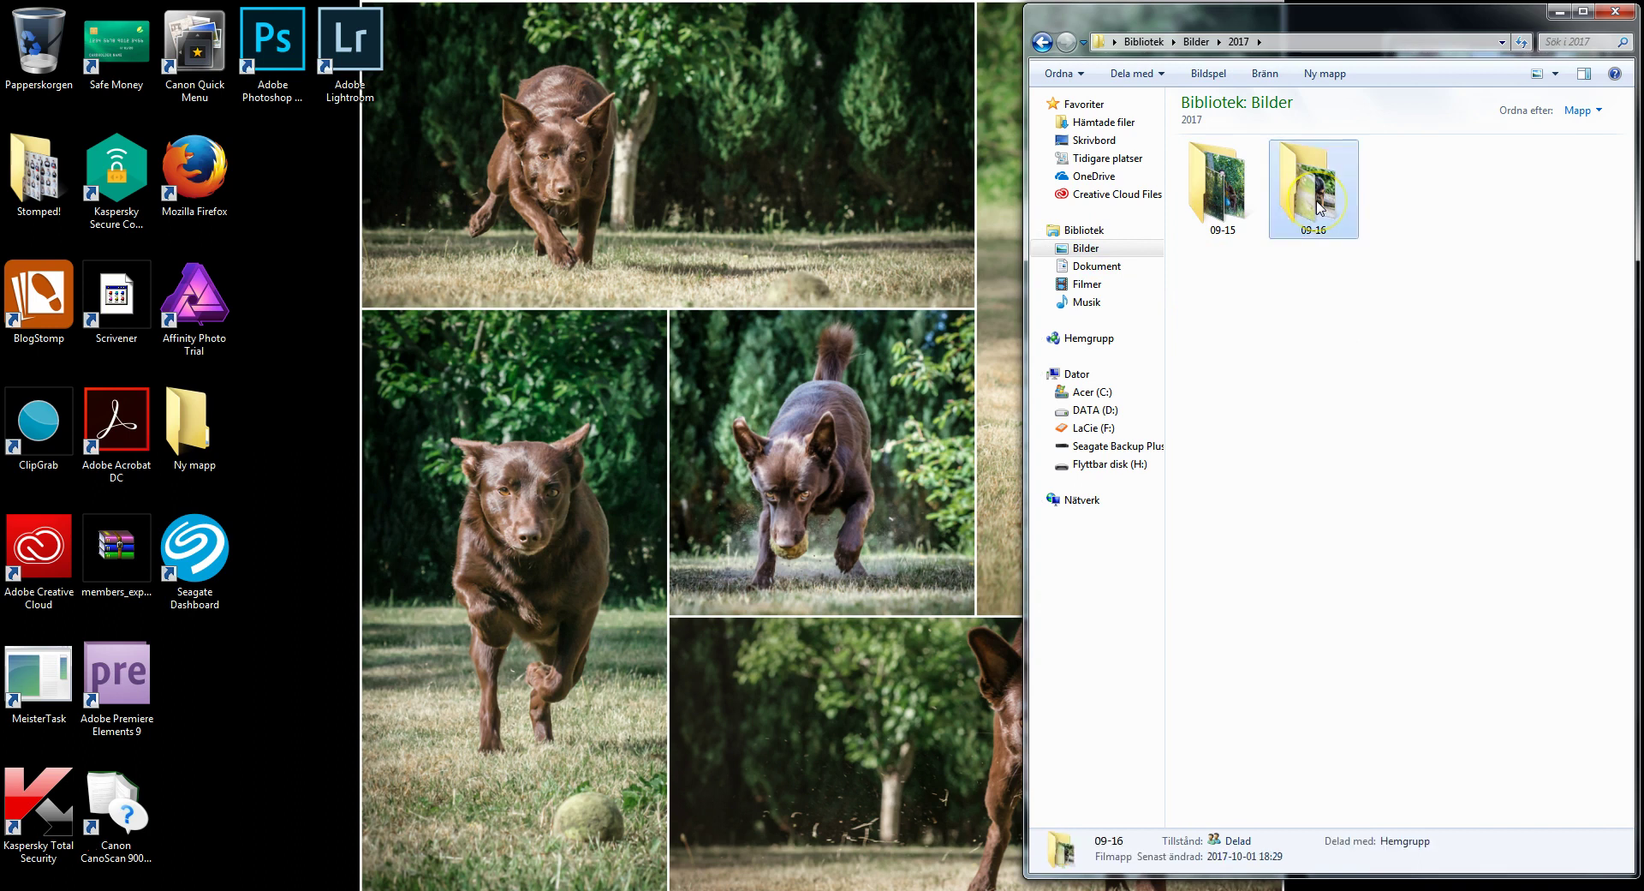
pyautogui.click(1396, 205)
pyautogui.click(1092, 249)
pyautogui.click(1043, 42)
# Step: Confirm the 09-15 folder holds the exported webb-1432-2 JPEG, then return to 2017
pyautogui.doubleClick(1216, 193)
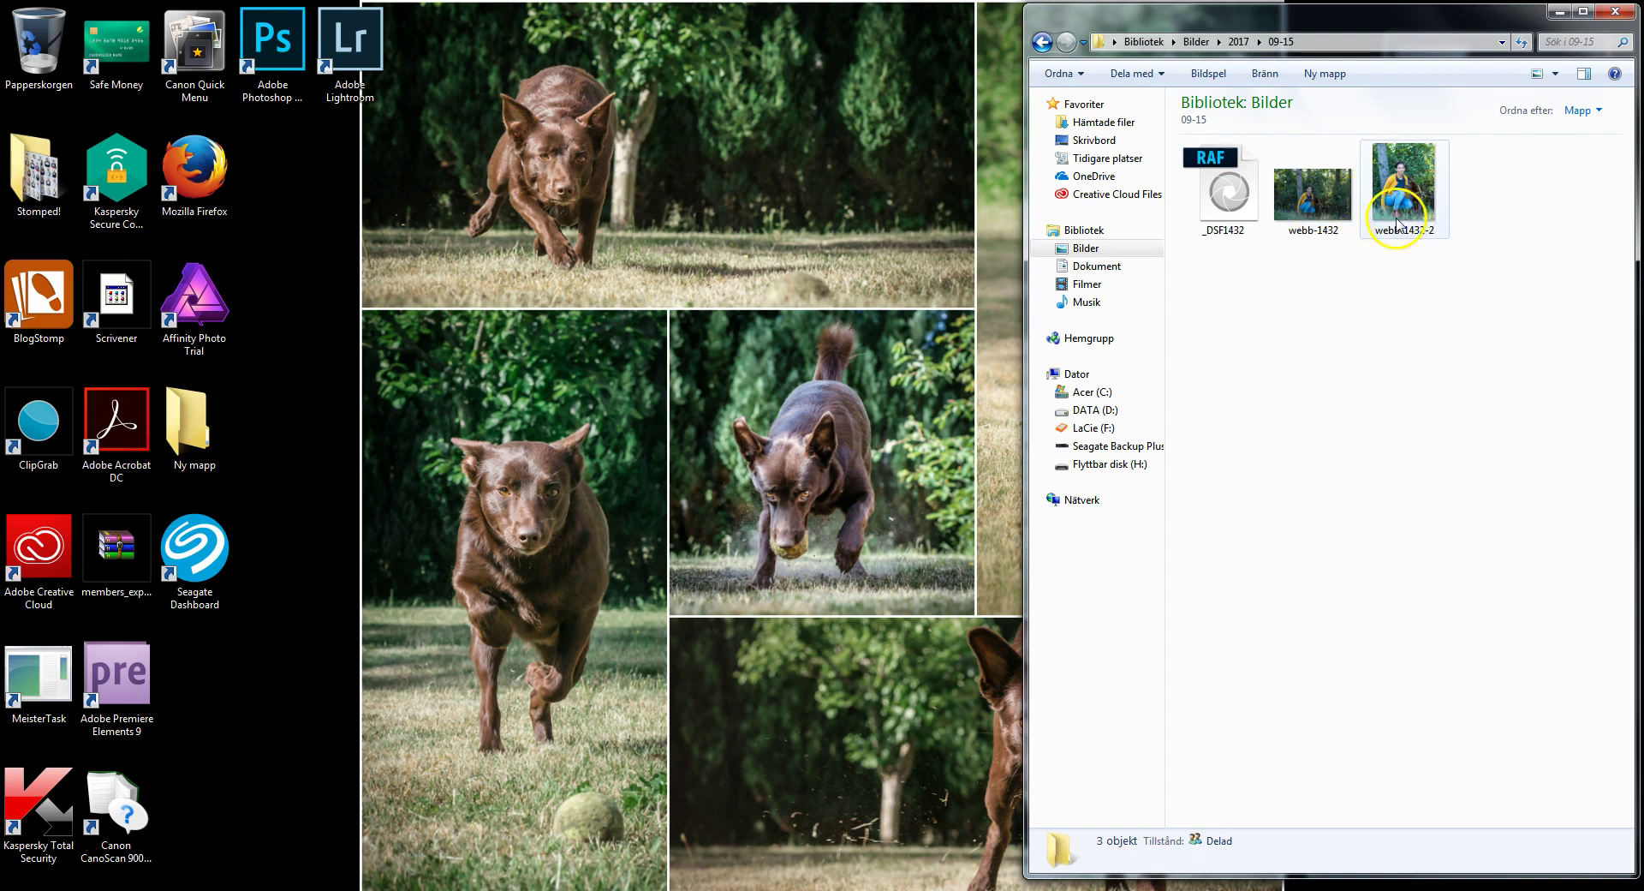
pyautogui.click(1085, 249)
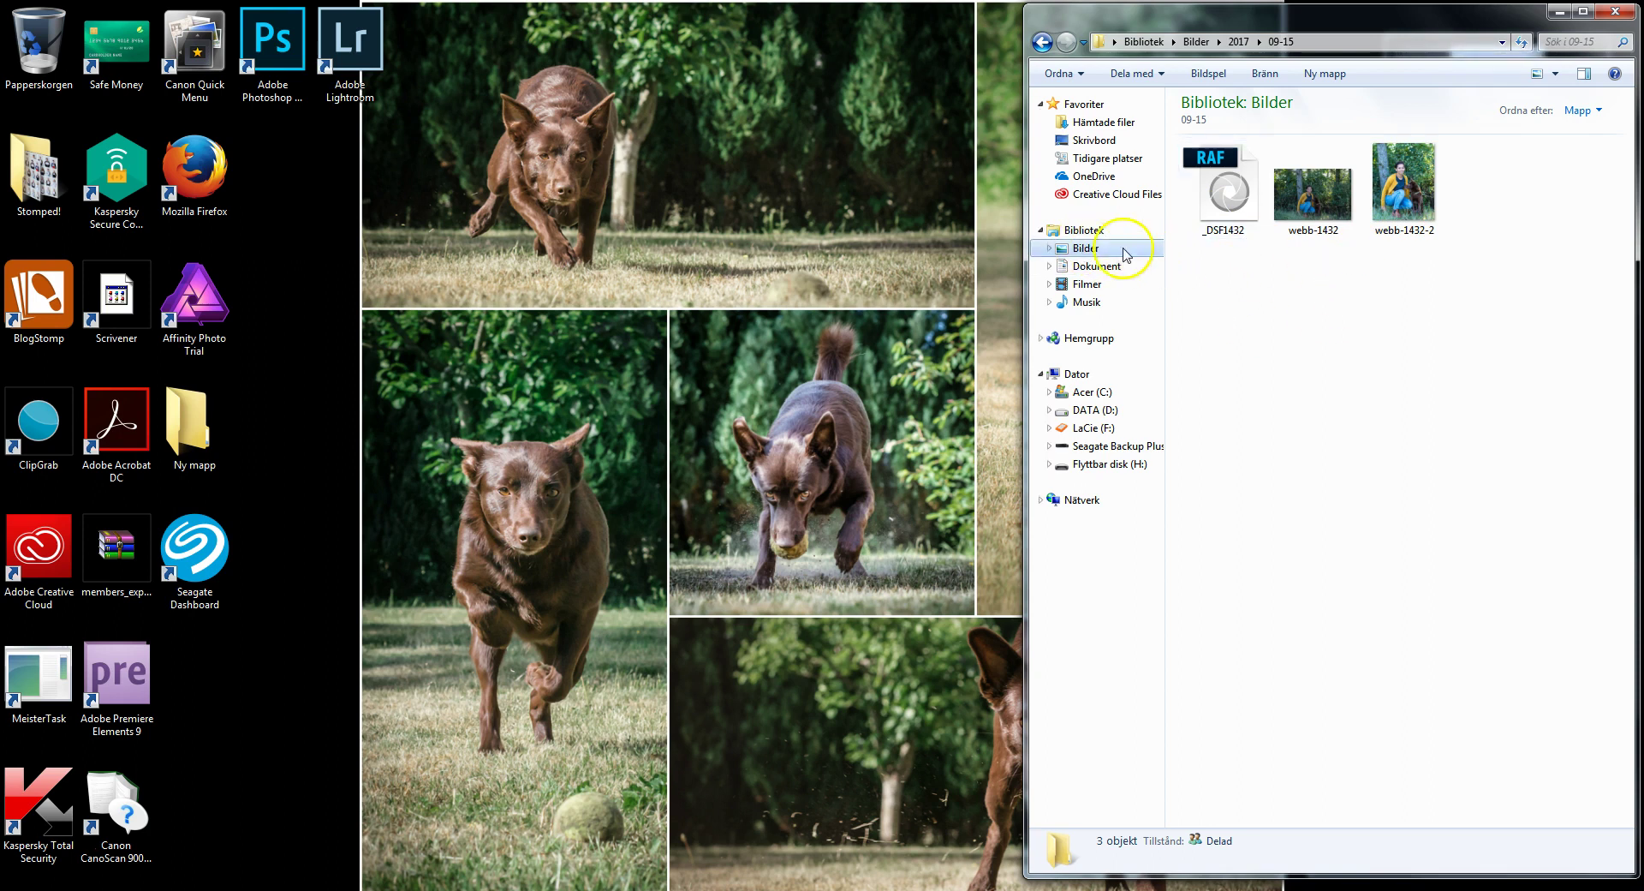
pyautogui.click(1238, 42)
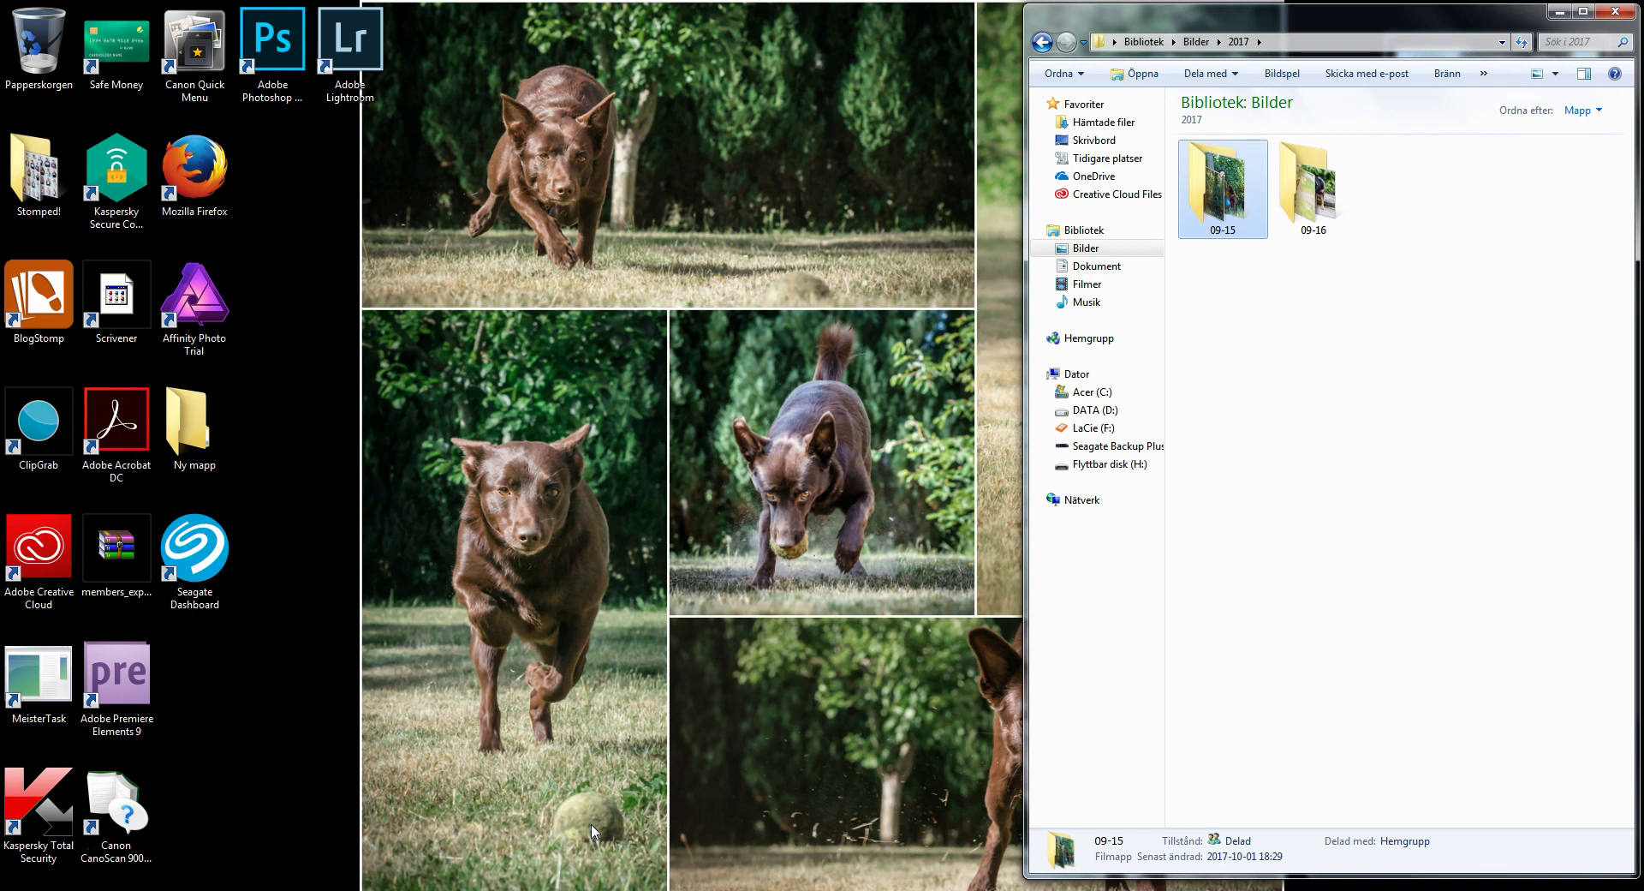
pyautogui.click(574, 724)
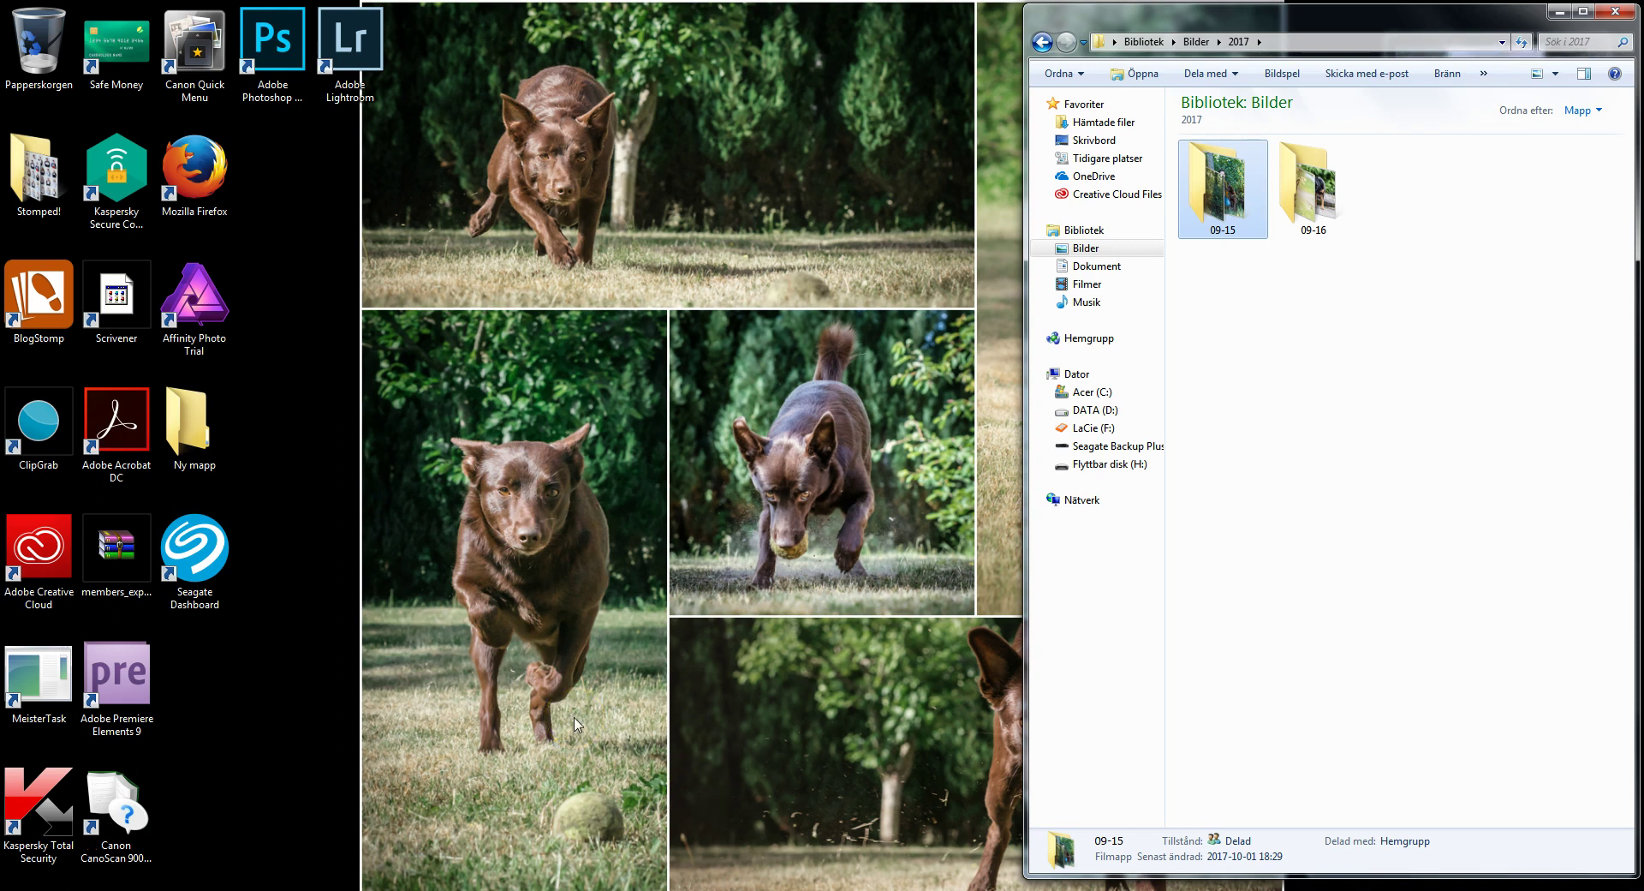